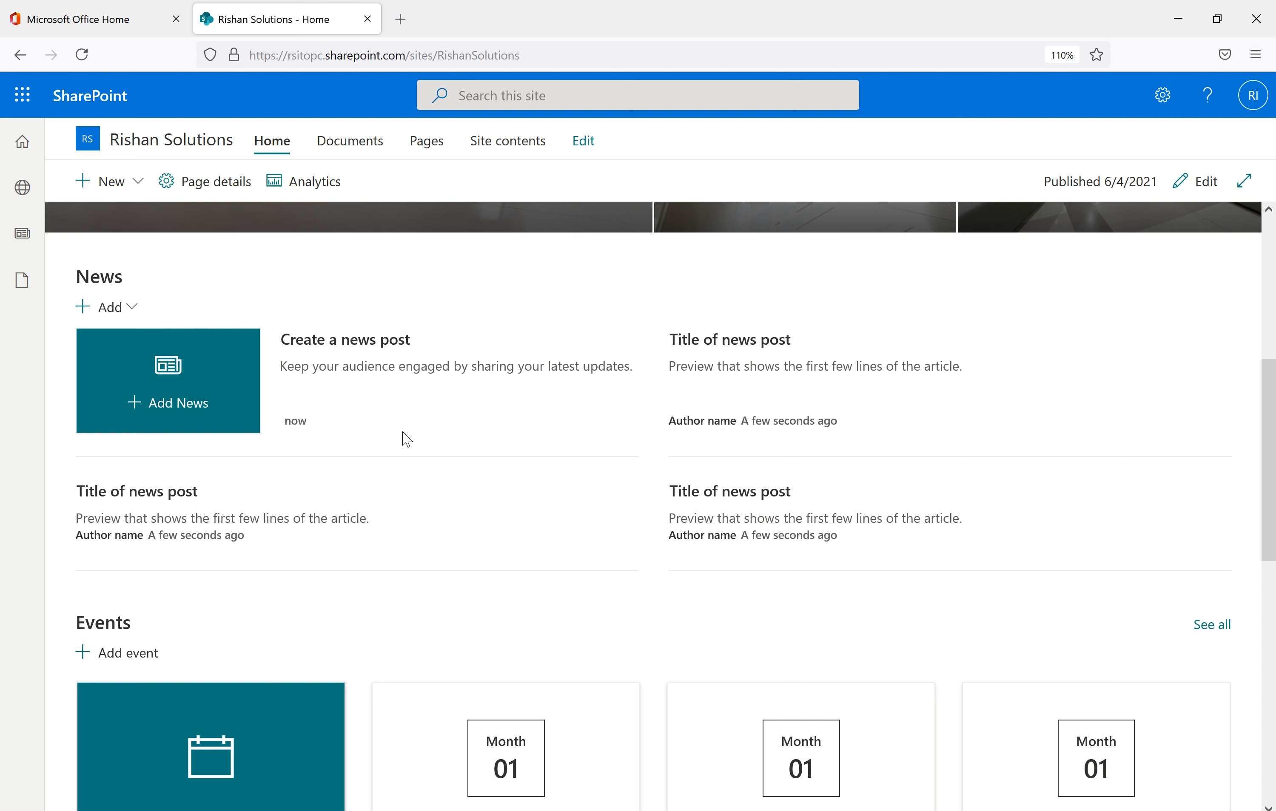
- Look through the News, Events and Documents sections of the Rishan Solutions home page
scroll(406, 439, down, 5)
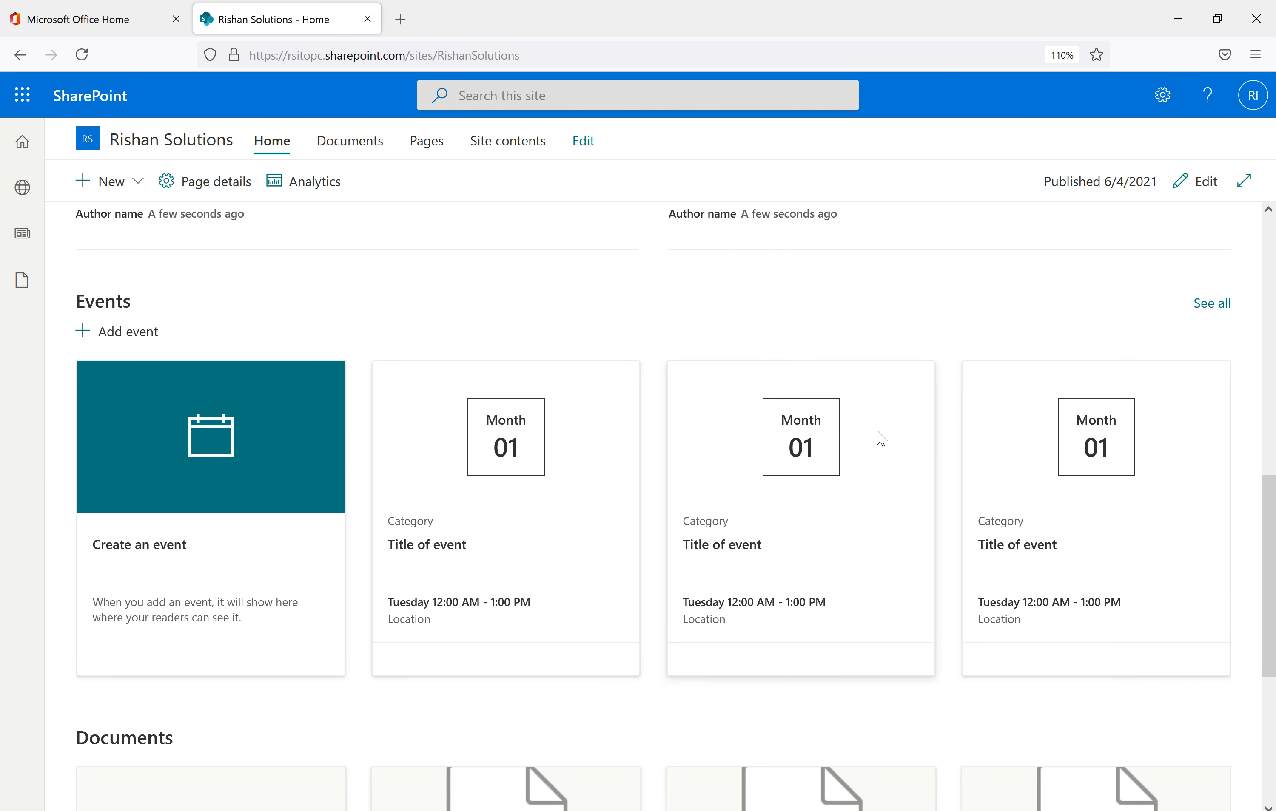
scroll(1088, 604, down, 5)
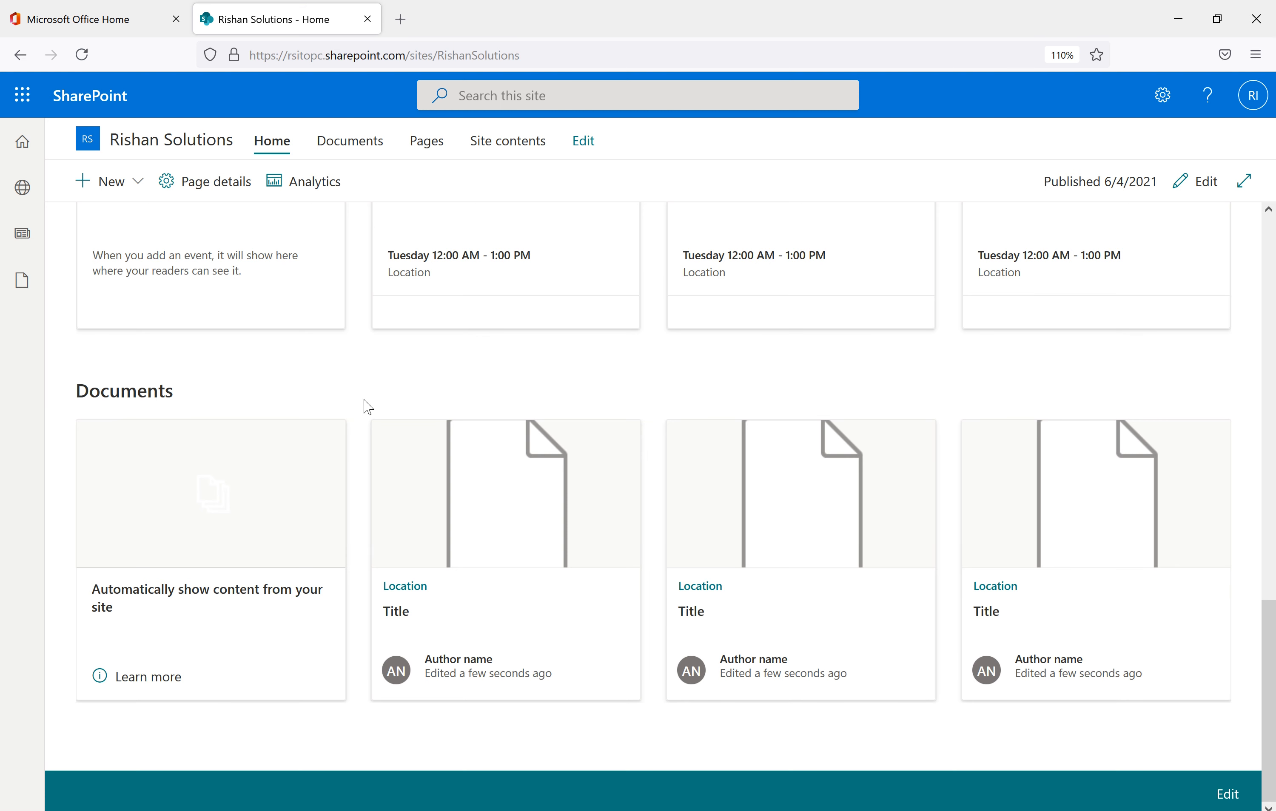
drag(231, 410, 72, 401)
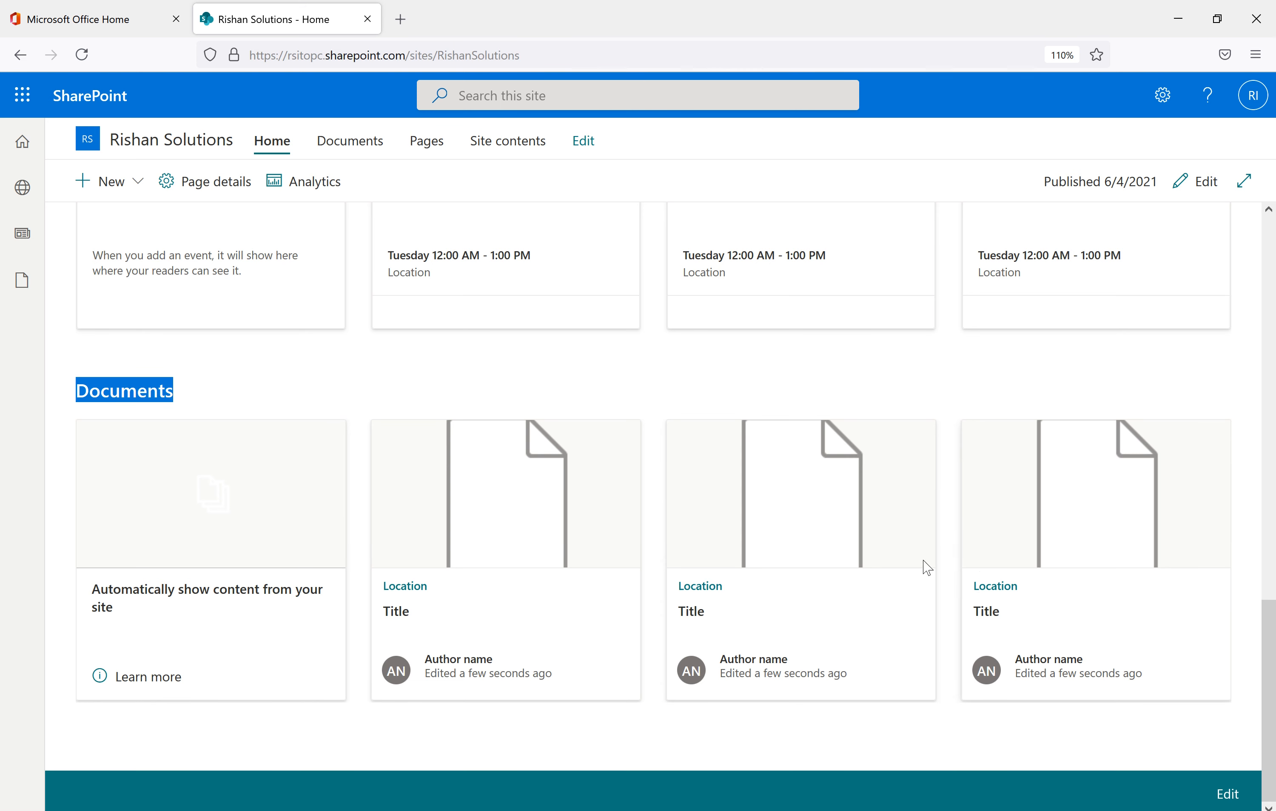
scroll(632, 501, up, 15)
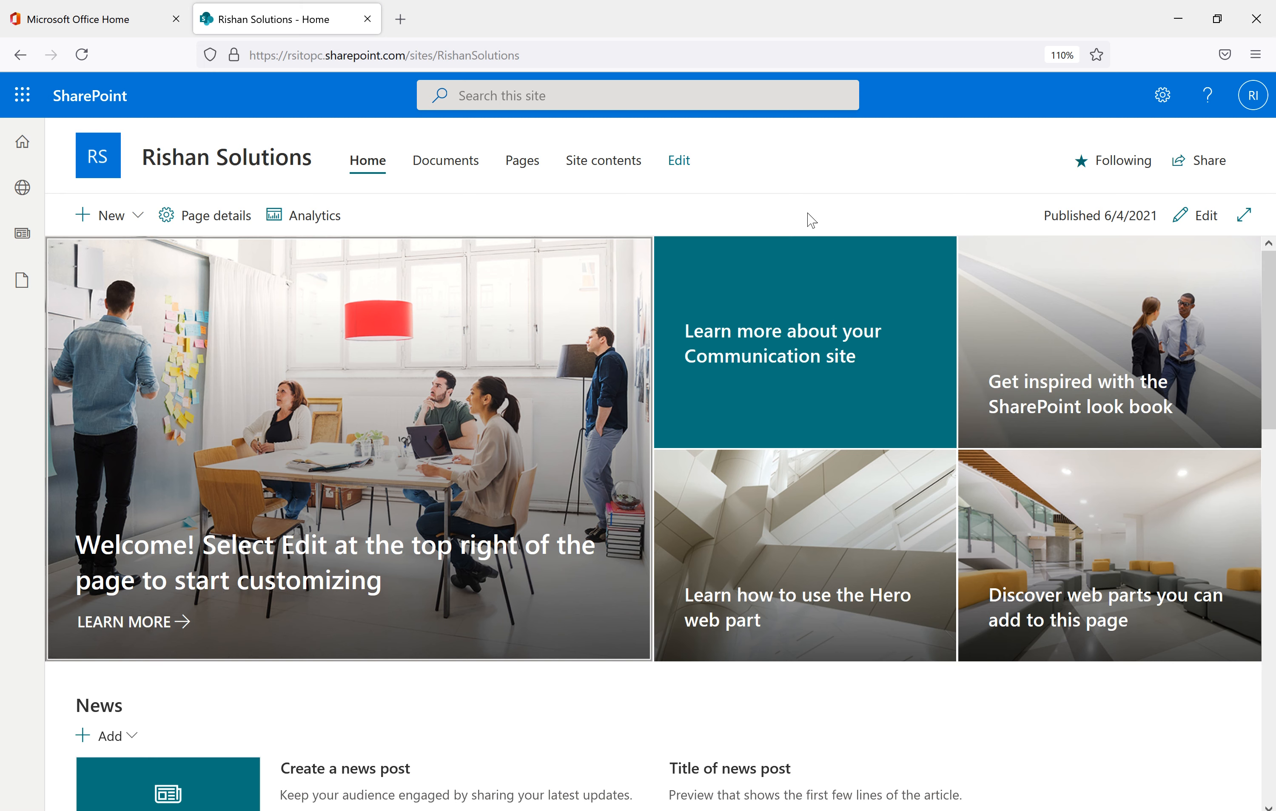
- Add a new site page from the Blank template, skipping the introductory tour, and close the settings
click(1162, 97)
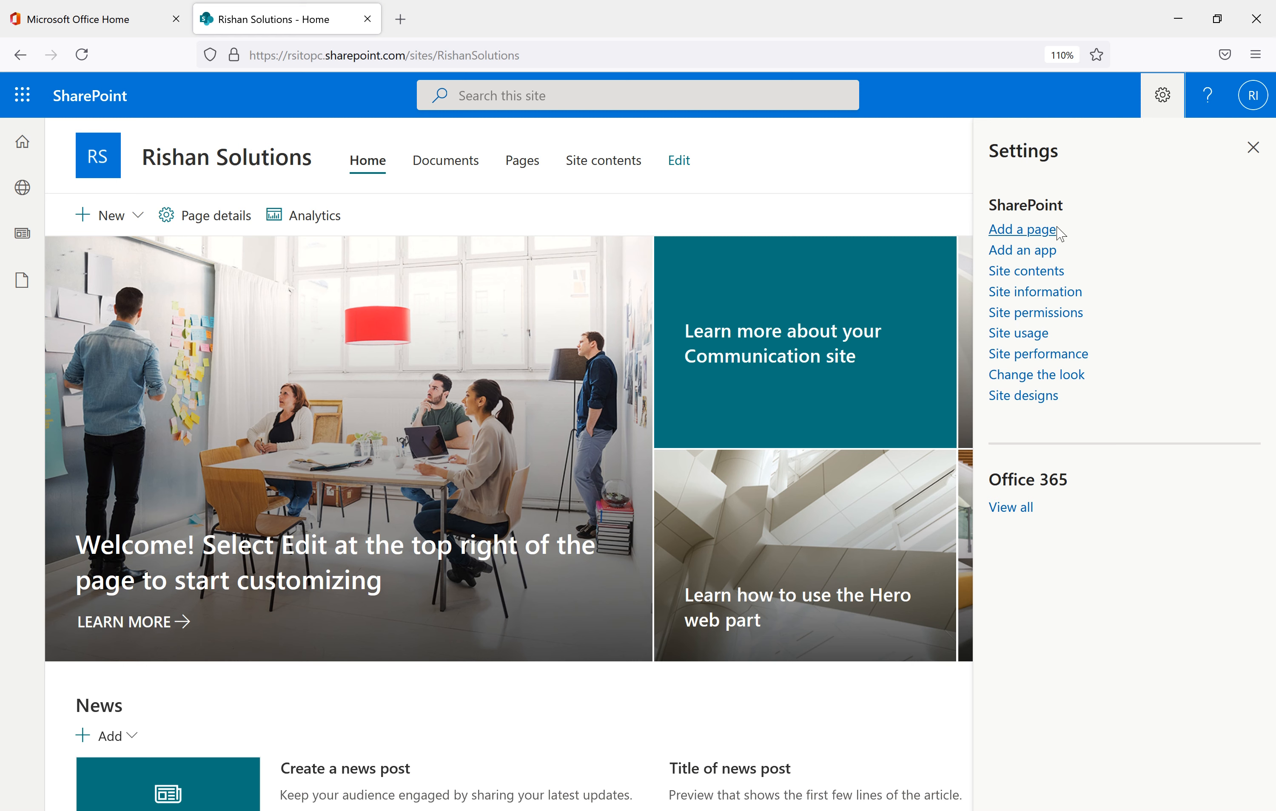
click(1020, 235)
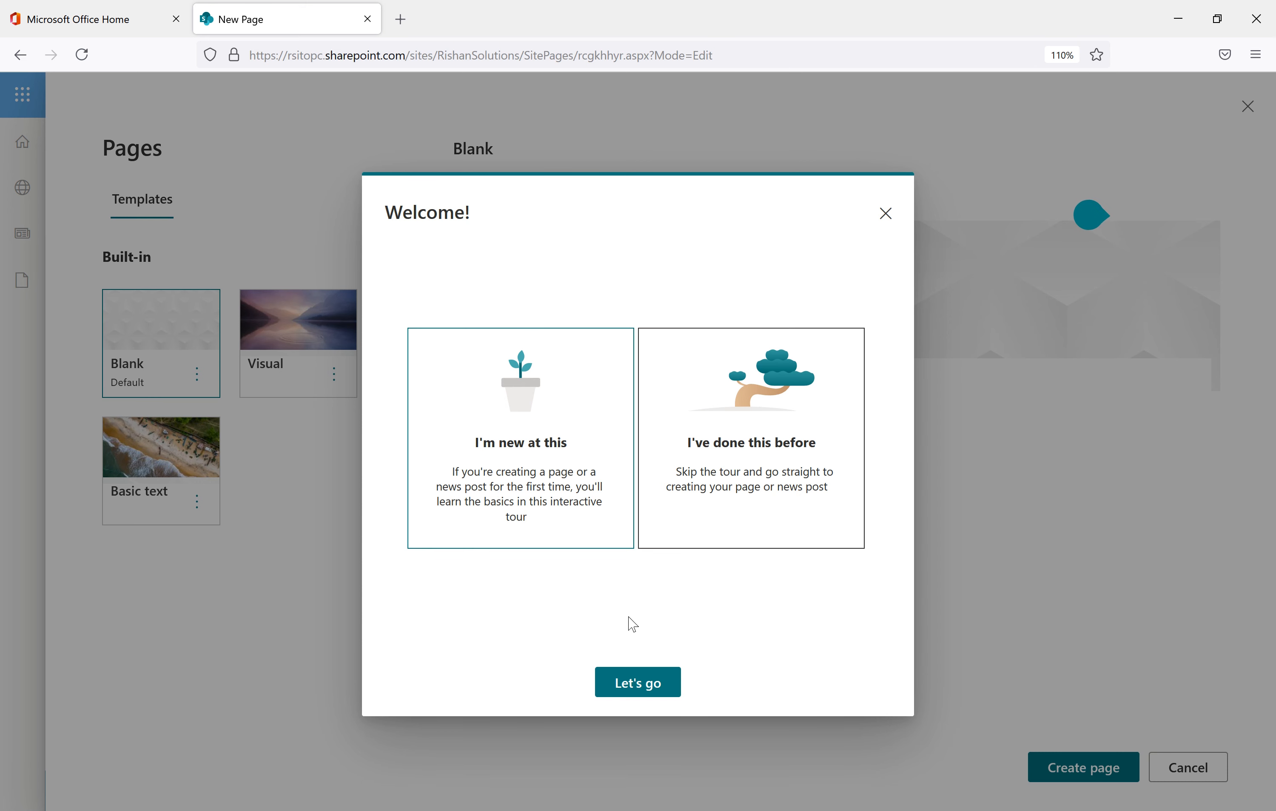
click(735, 454)
click(637, 682)
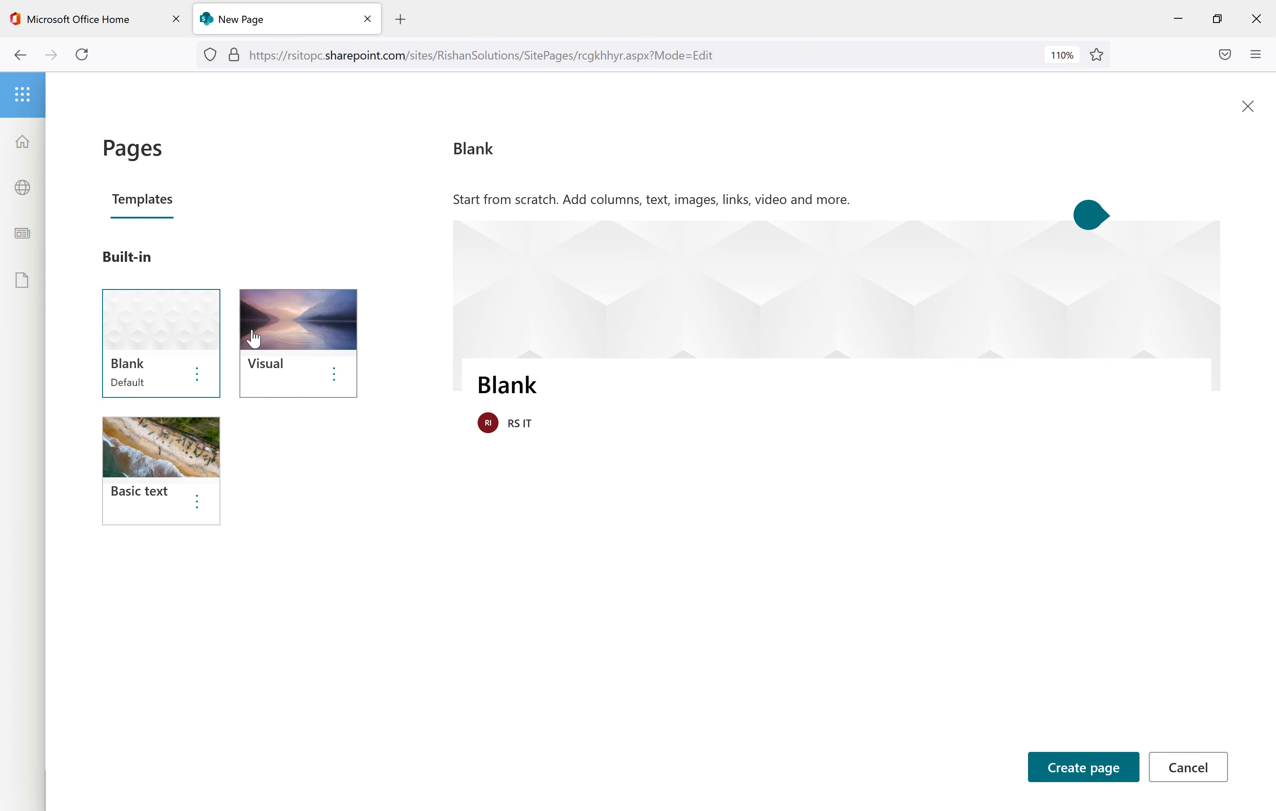
click(289, 331)
click(160, 332)
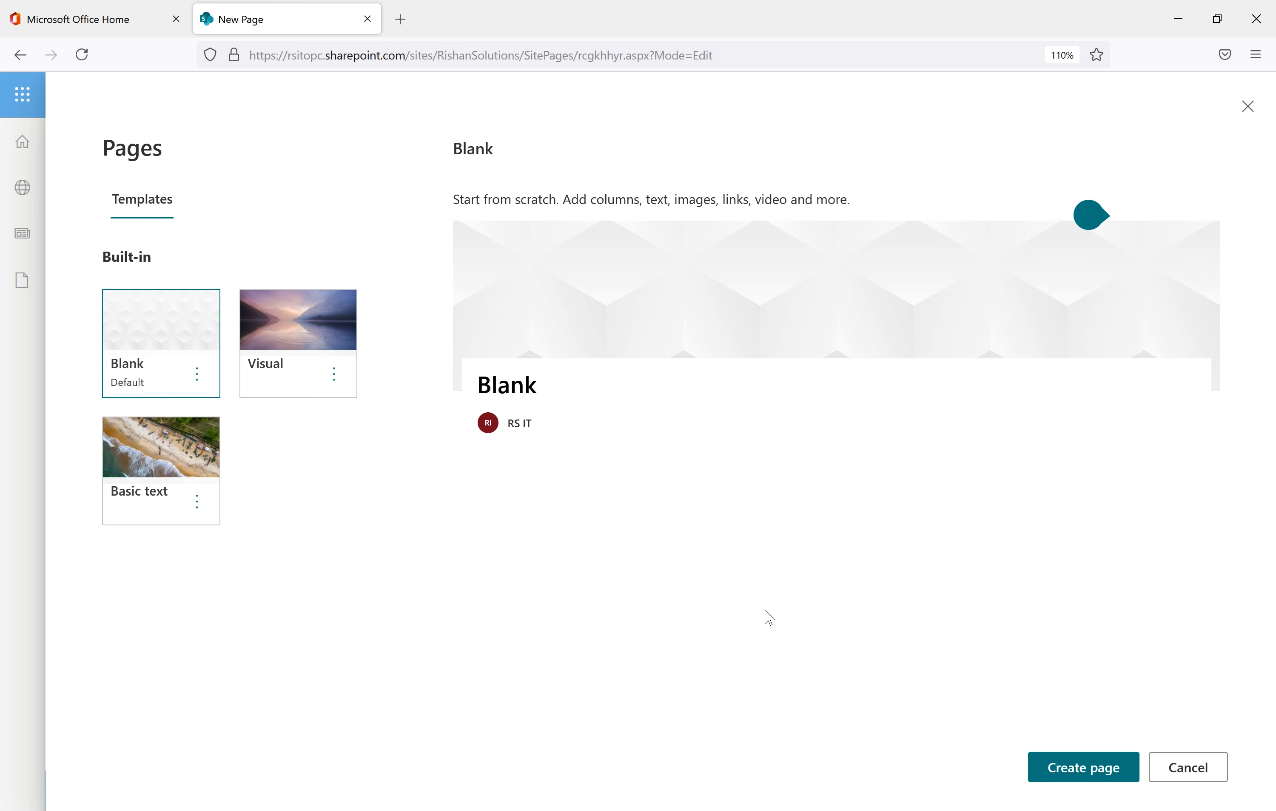
click(1075, 776)
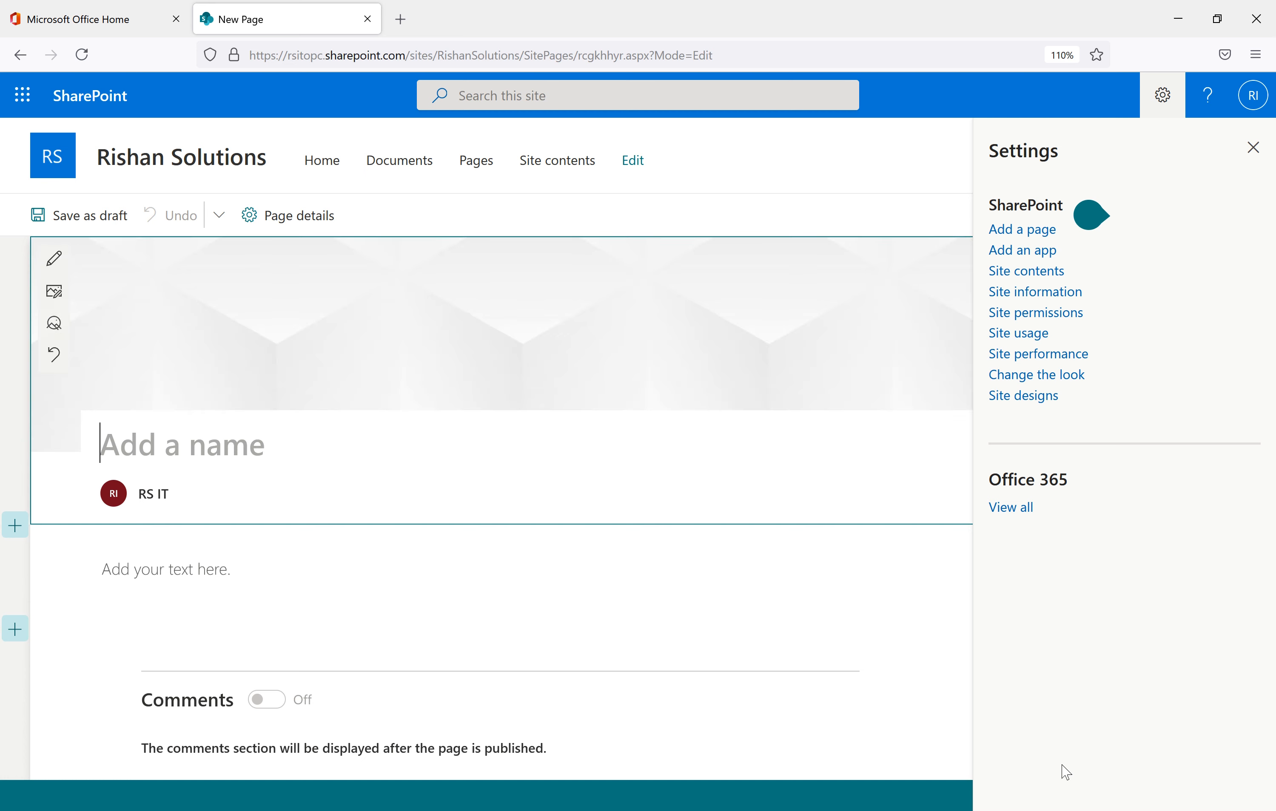
click(1252, 147)
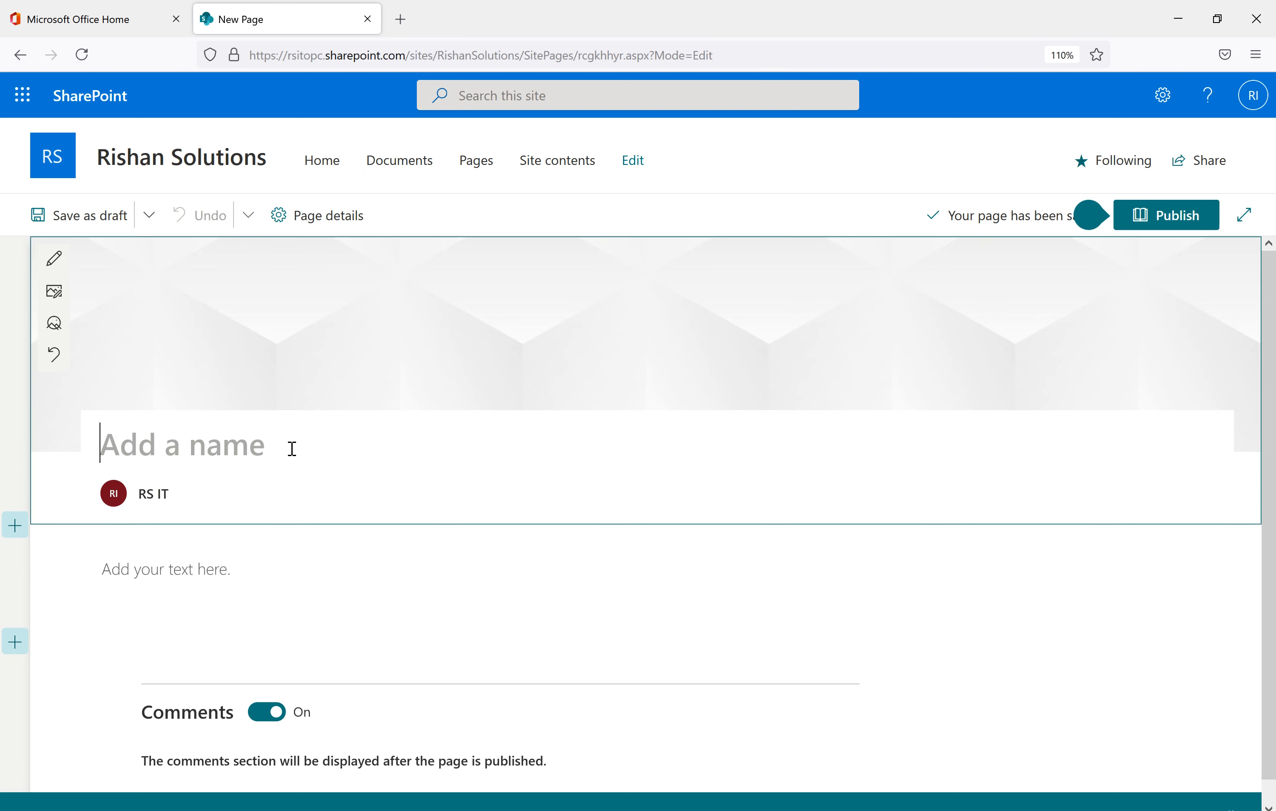
- Give the new page the title "Modern Page"
text(Mo)
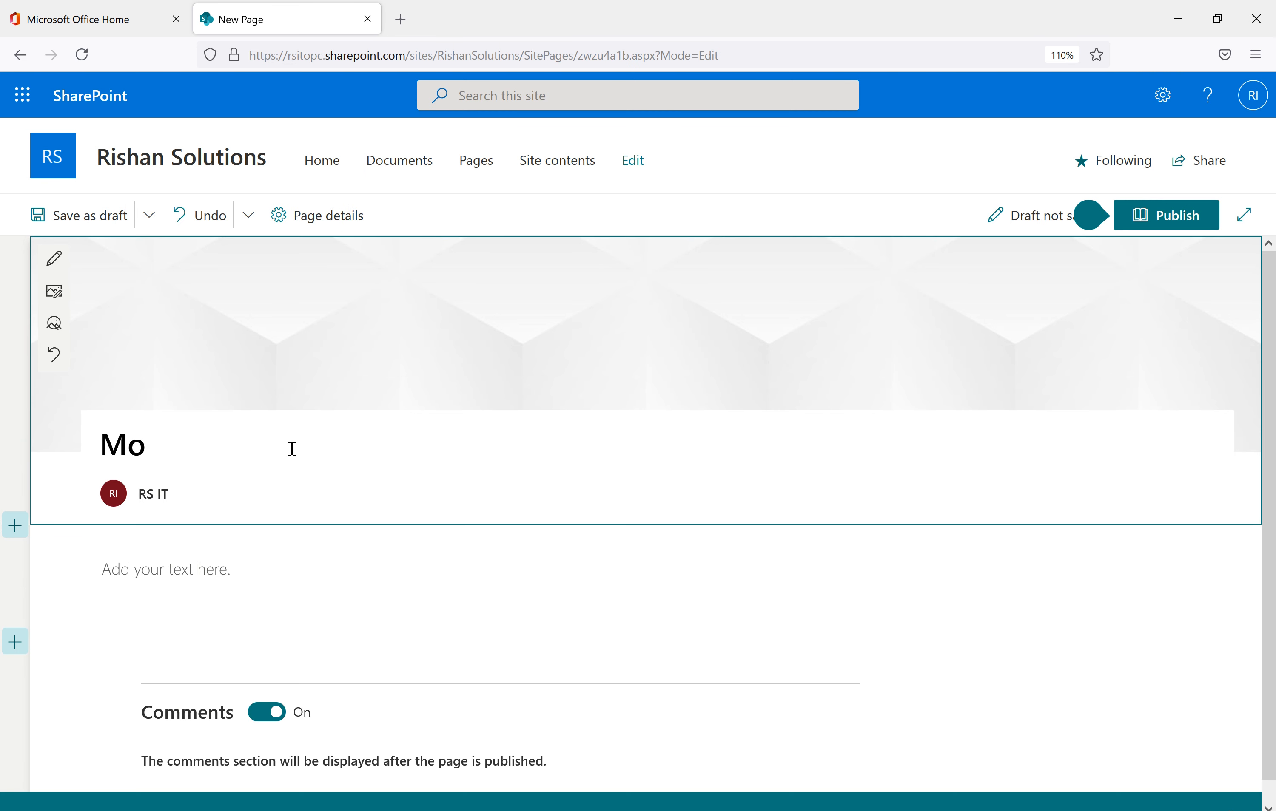
text(dren)
right_click(176, 455)
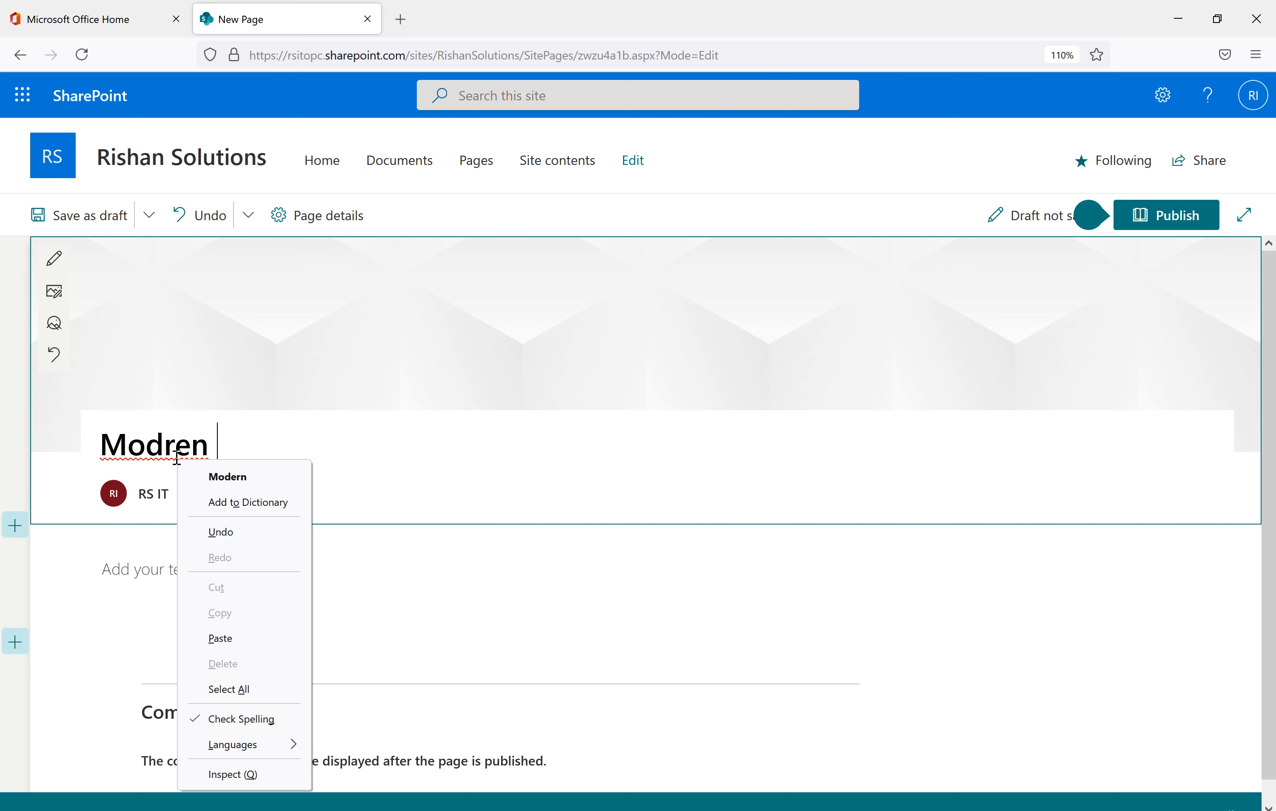
click(209, 476)
text(Page)
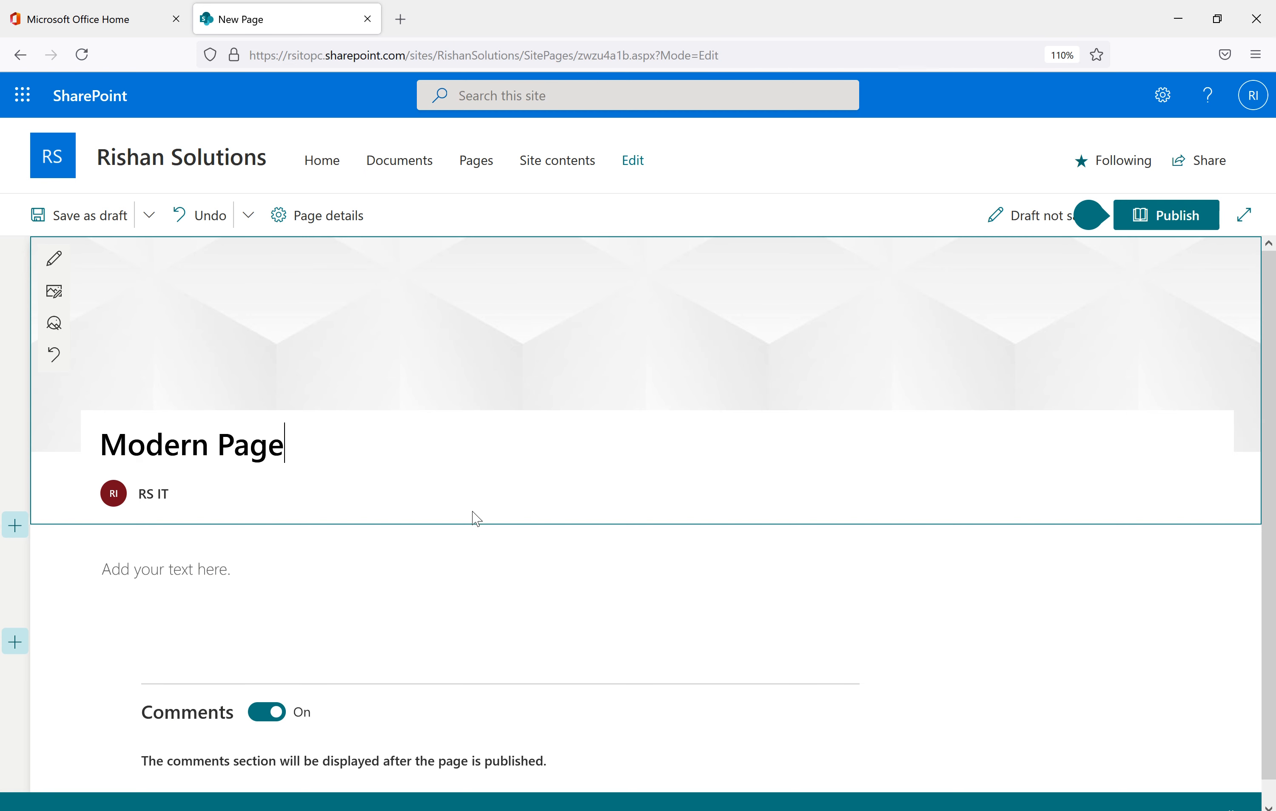
click(507, 586)
click(274, 439)
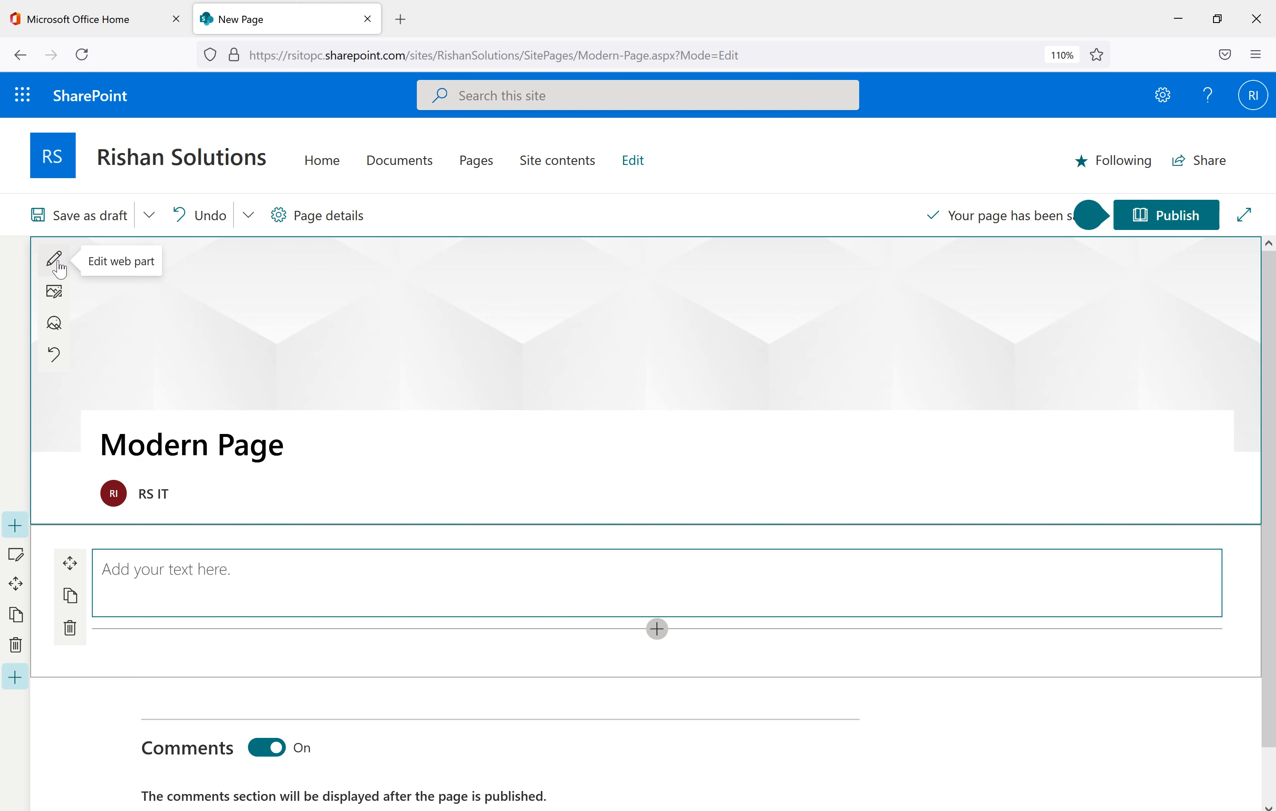
- Open the stock images for the title banner after checking the Site, From a link and Web search image sources
click(53, 294)
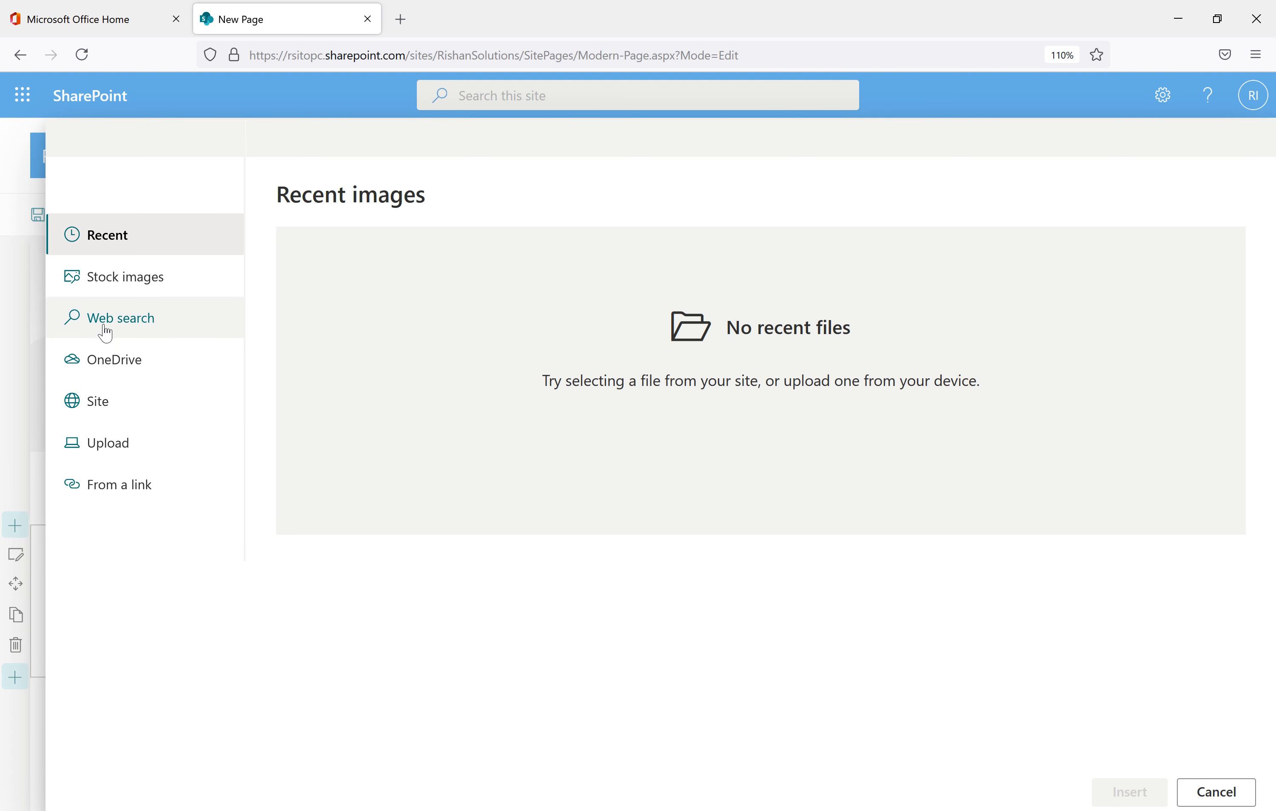
click(125, 422)
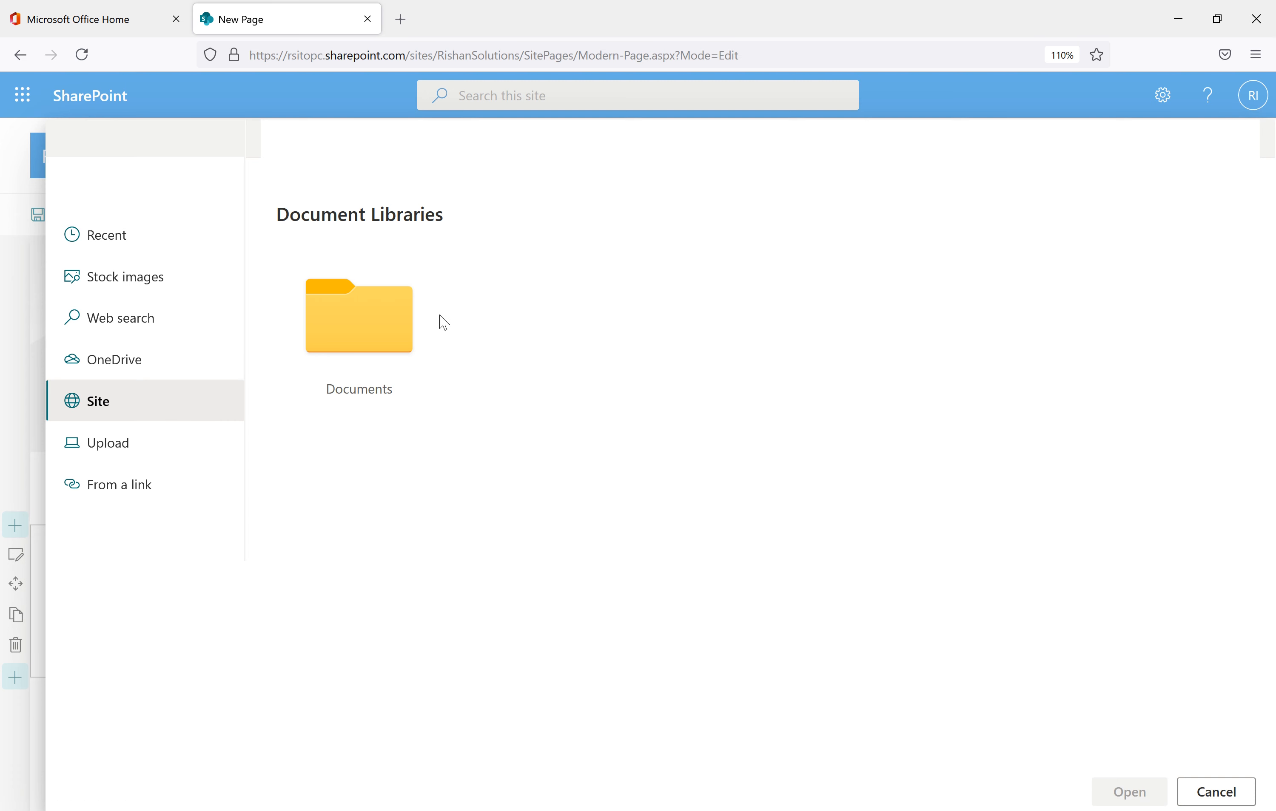
click(172, 501)
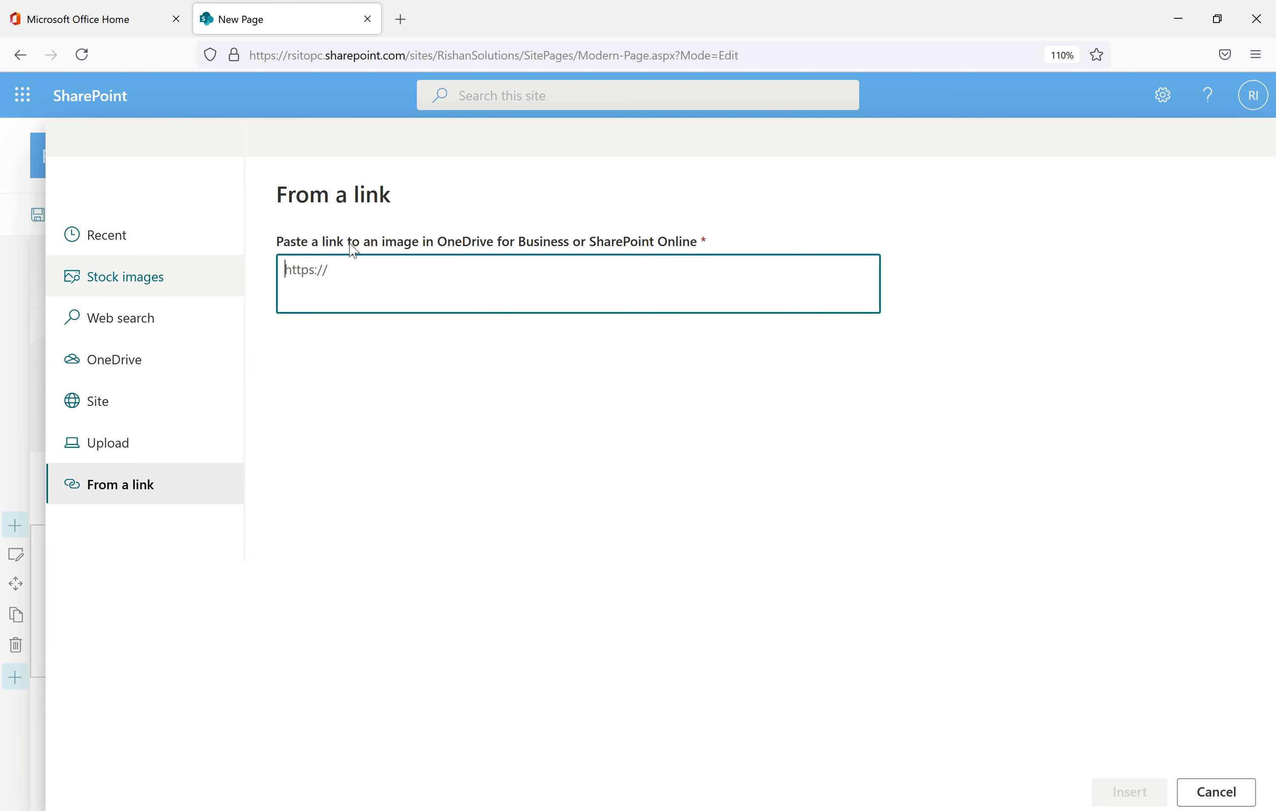
click(113, 363)
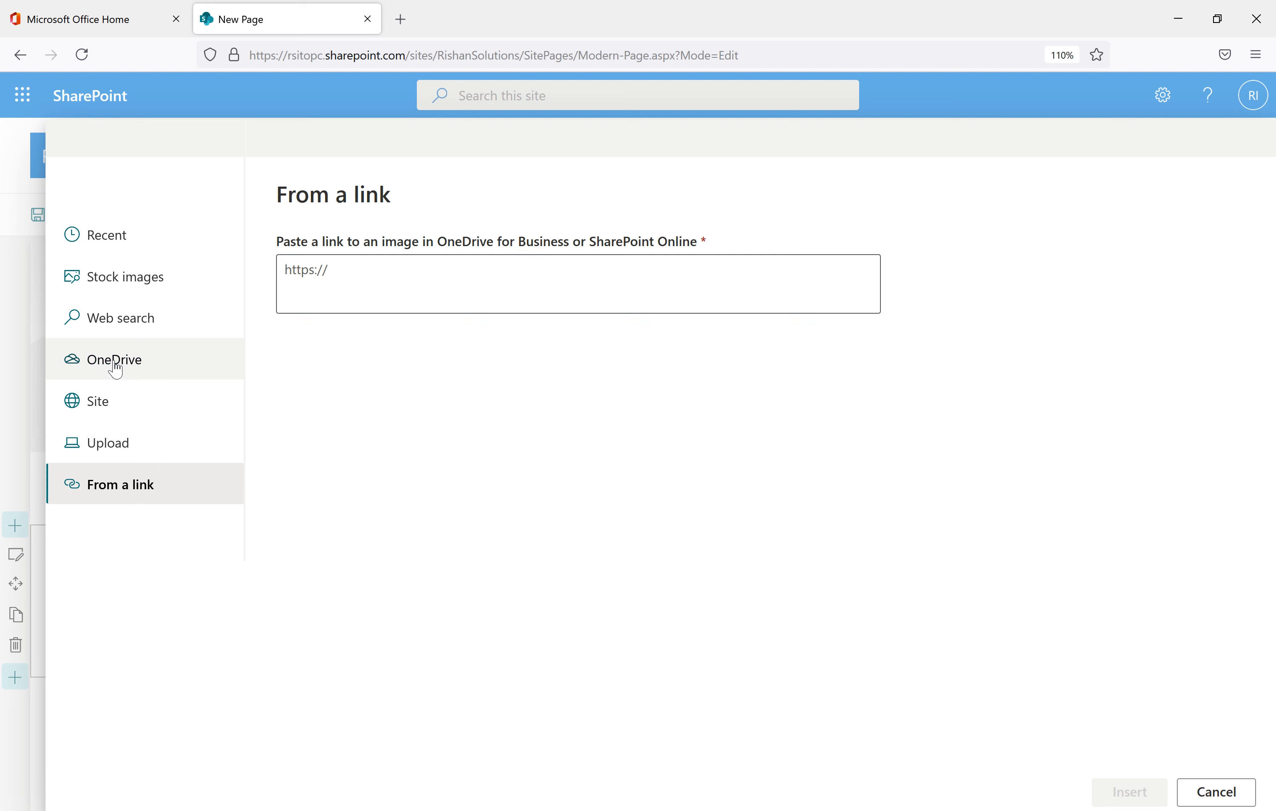
click(122, 325)
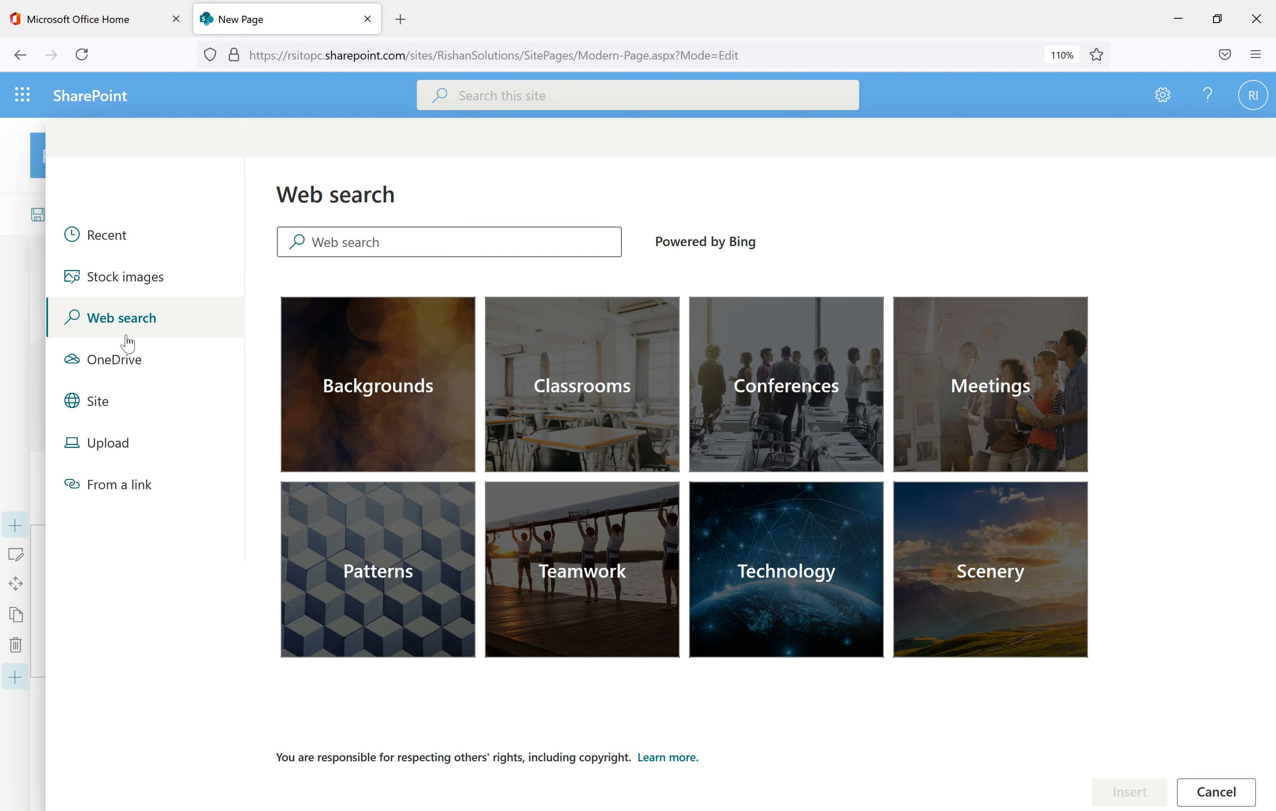
click(138, 291)
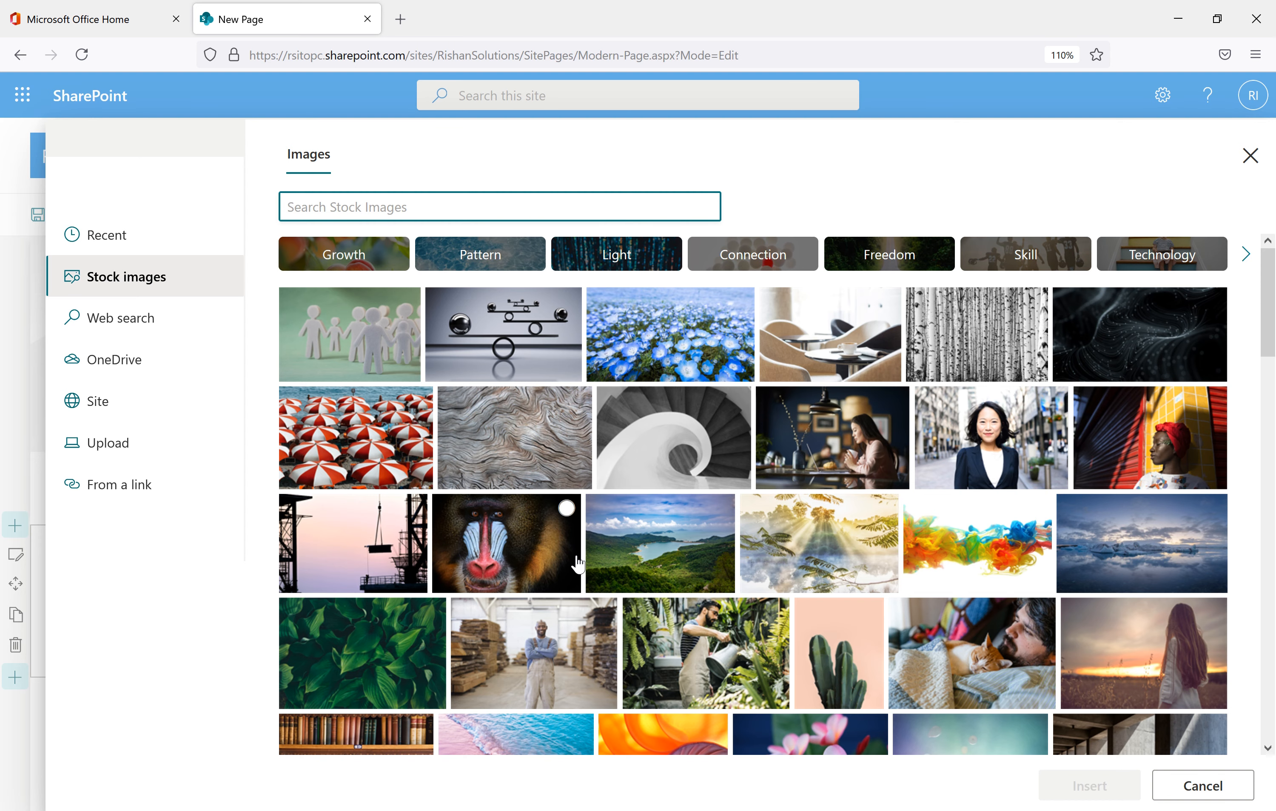
- Browse through the stock image gallery for a suitable banner picture
scroll(576, 564, down, 2)
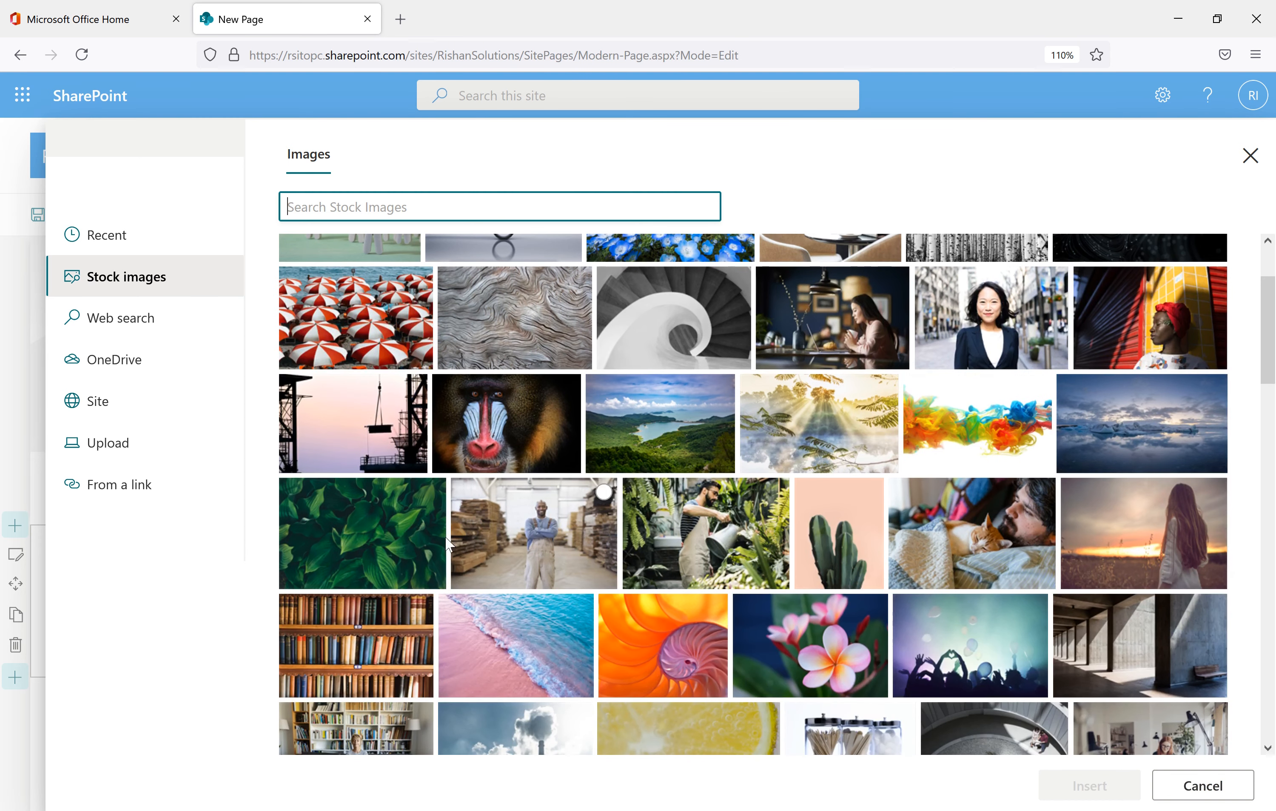
scroll(545, 566, down, 6)
scroll(545, 567, down, 6)
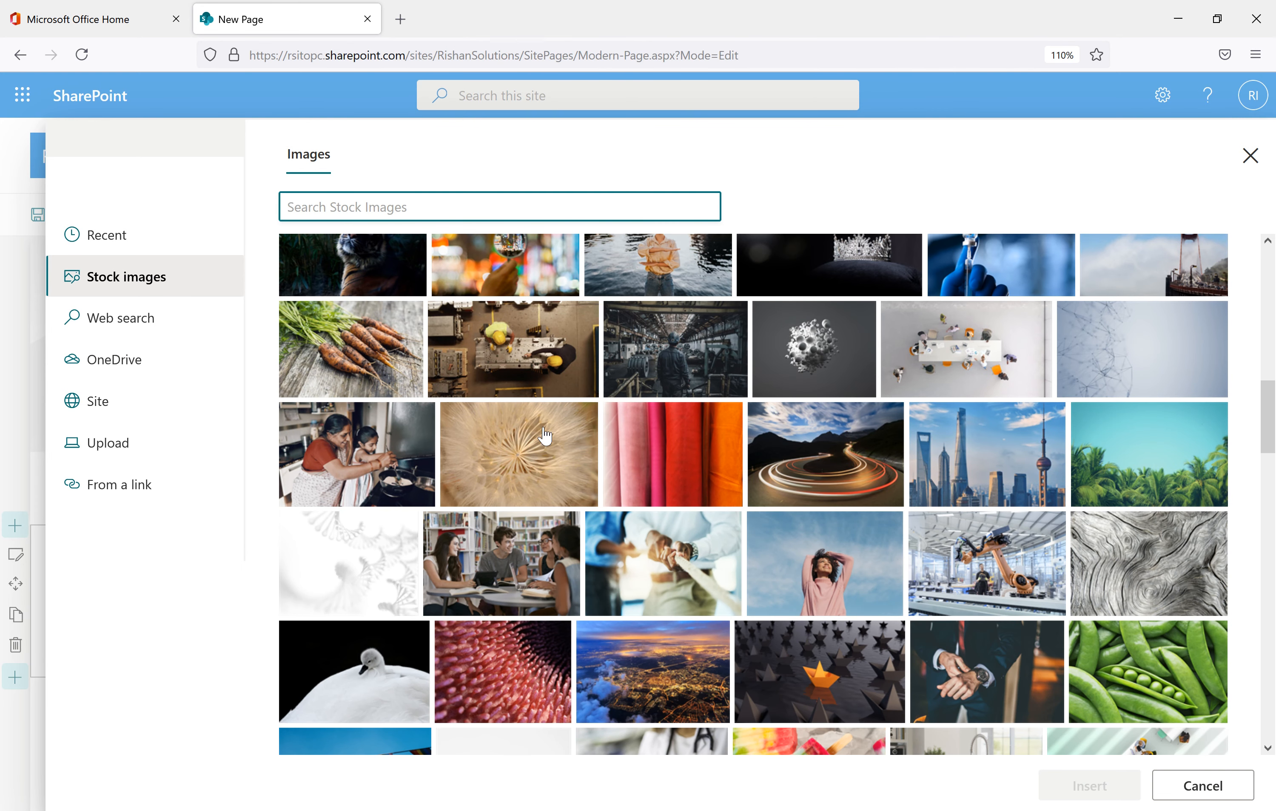
scroll(691, 564, down, 2)
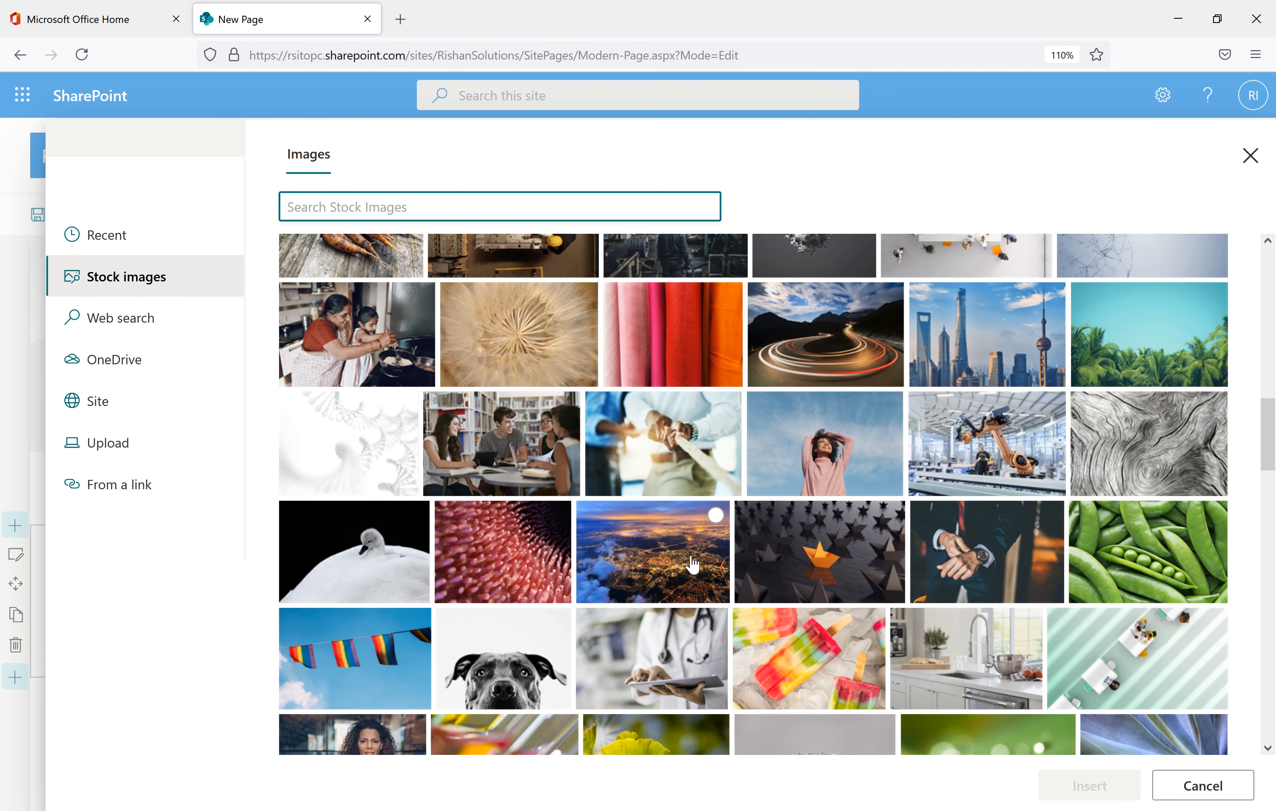
scroll(691, 564, down, 4)
scroll(691, 564, down, 8)
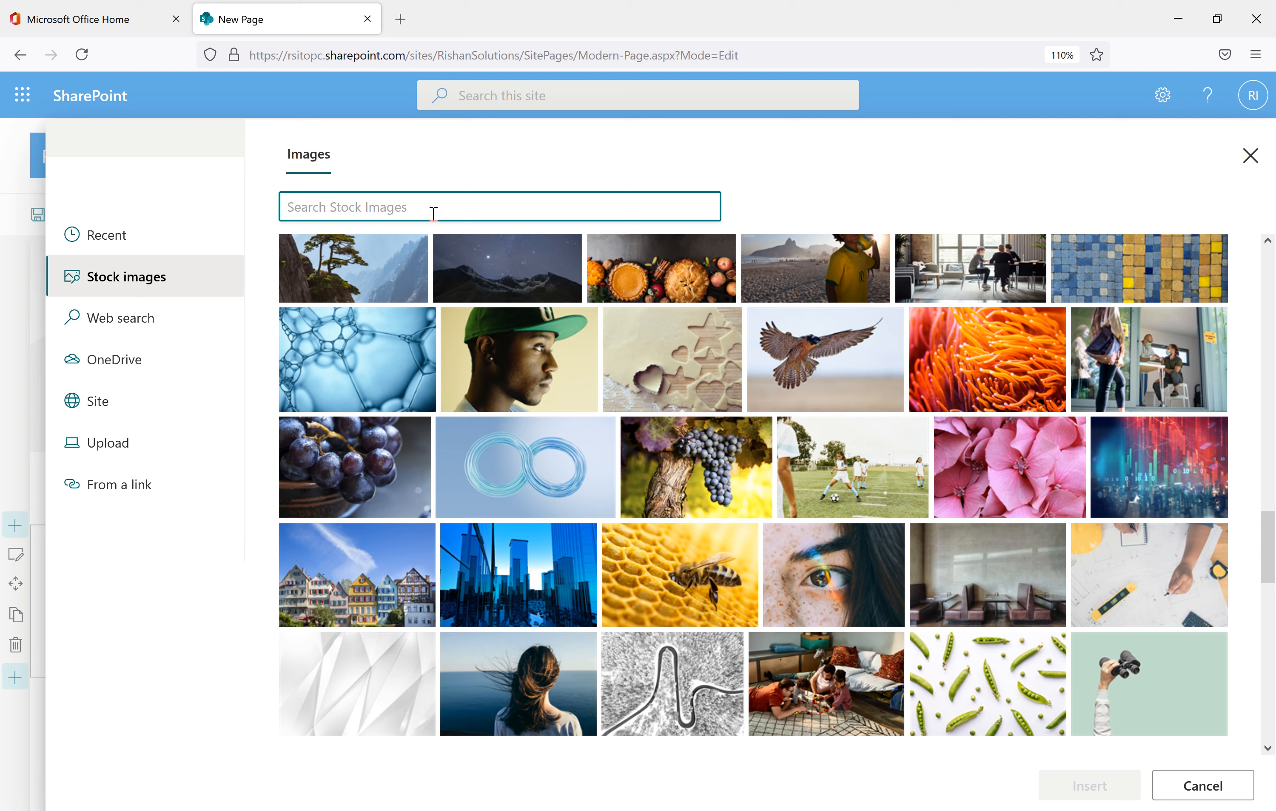
- Search the stock images for "Business"
text(u)
key(BackSpace)
key(BackSpace)
key(BackSpace)
key(BackSpace)
key(BackSpace)
key(BackSpace)
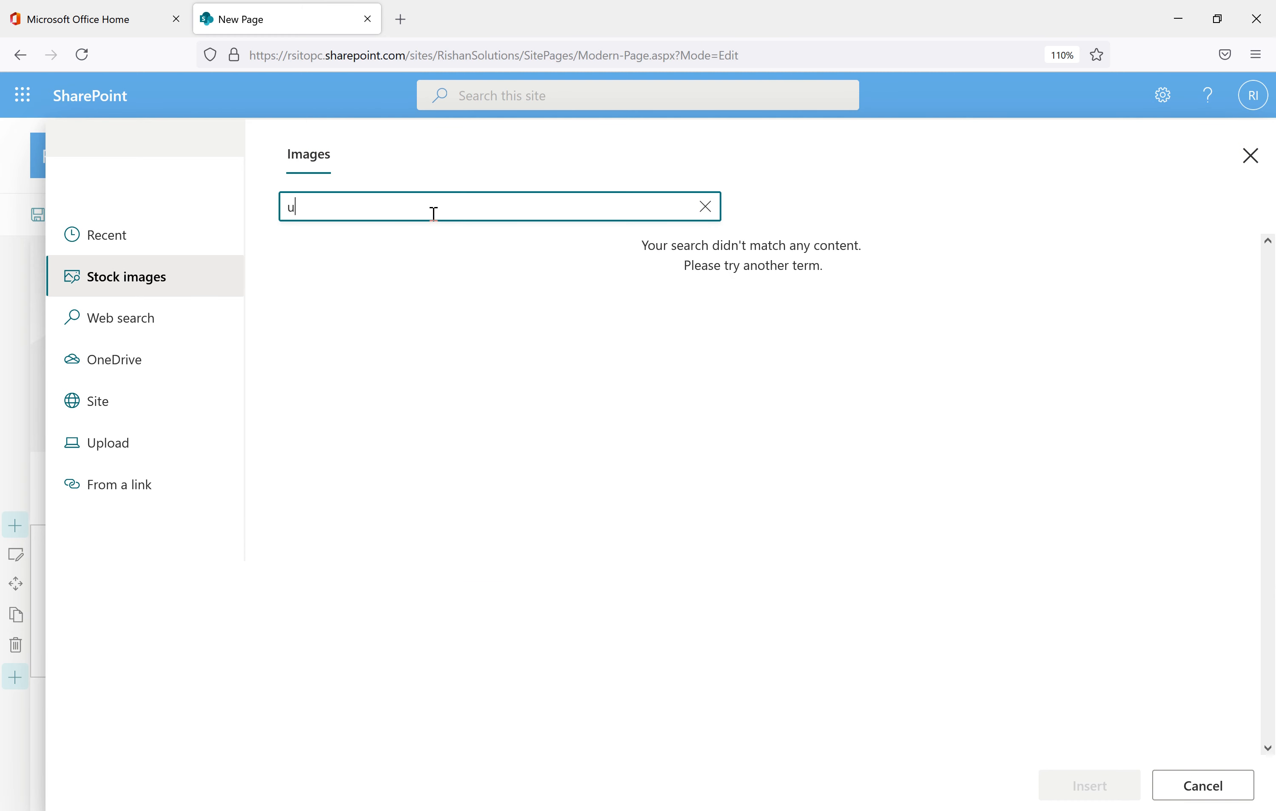
text(Business)
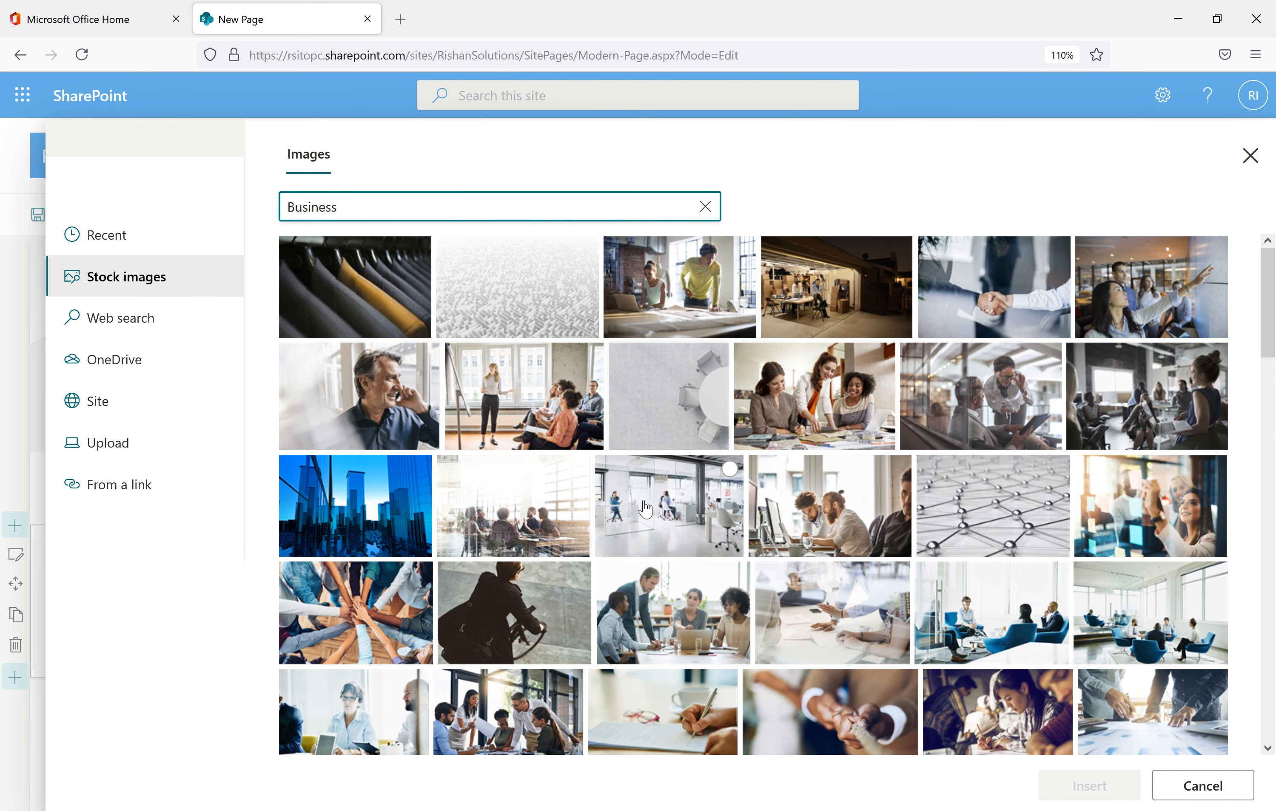
- Insert the Business stock photo of hands over a white table as the page's title banner image
scroll(645, 508, down, 9)
scroll(645, 508, up, 5)
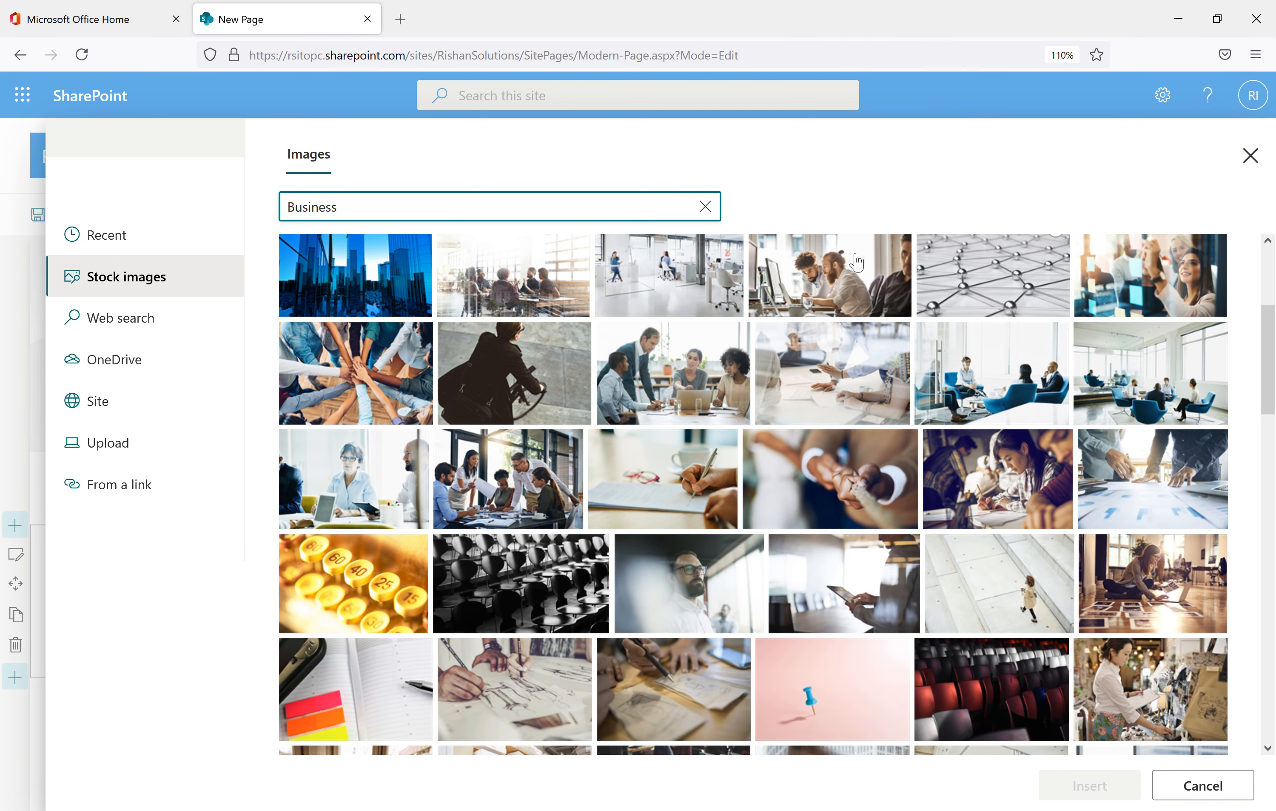
click(834, 401)
click(1083, 786)
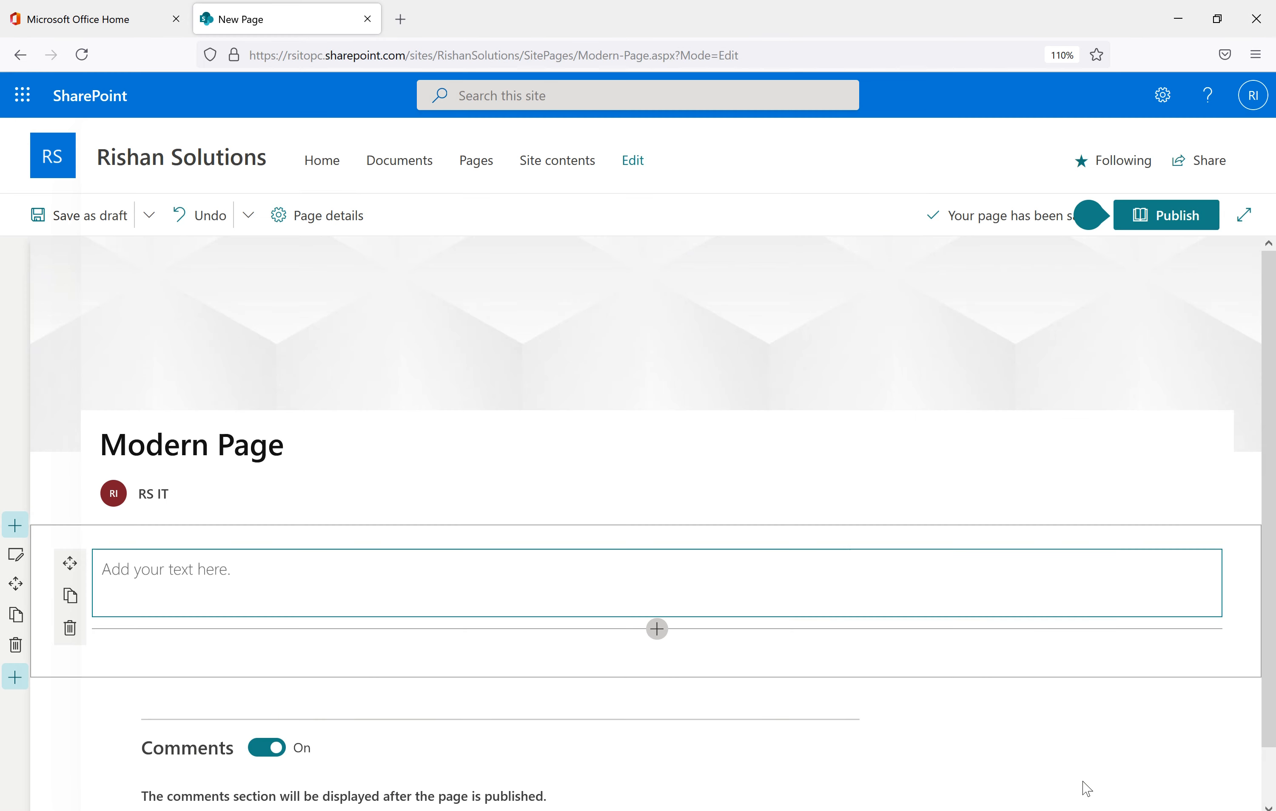
drag(480, 369, 953, 328)
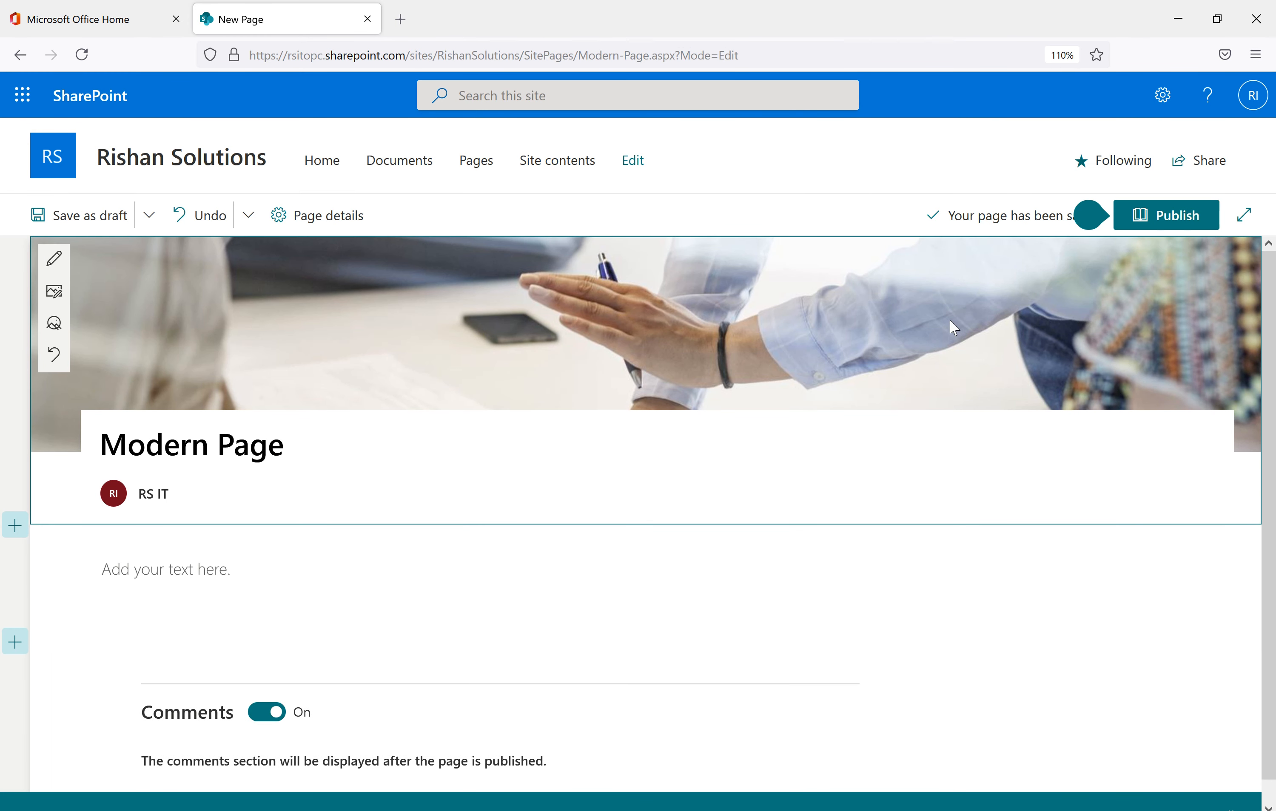
- Set the title area's layout to Image and title after trying Color block, Plain and Overlap
click(58, 267)
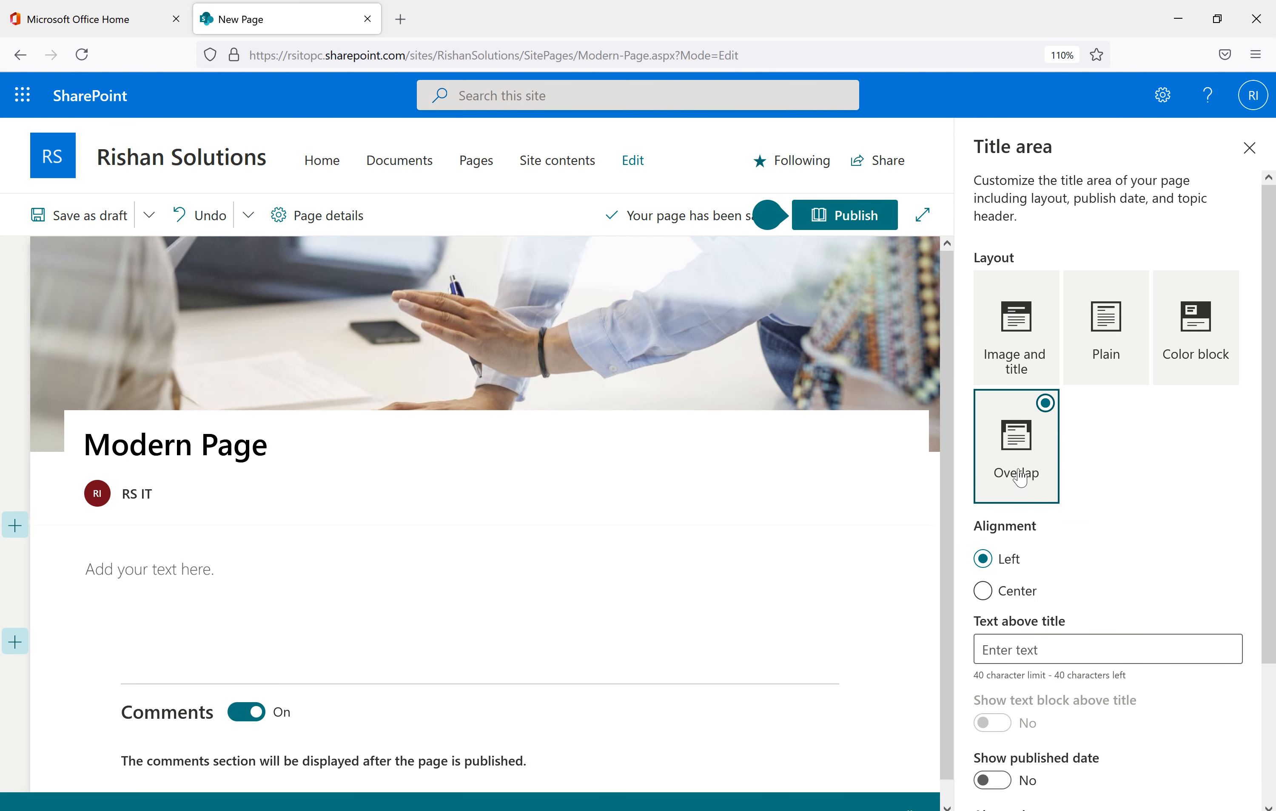
click(1194, 370)
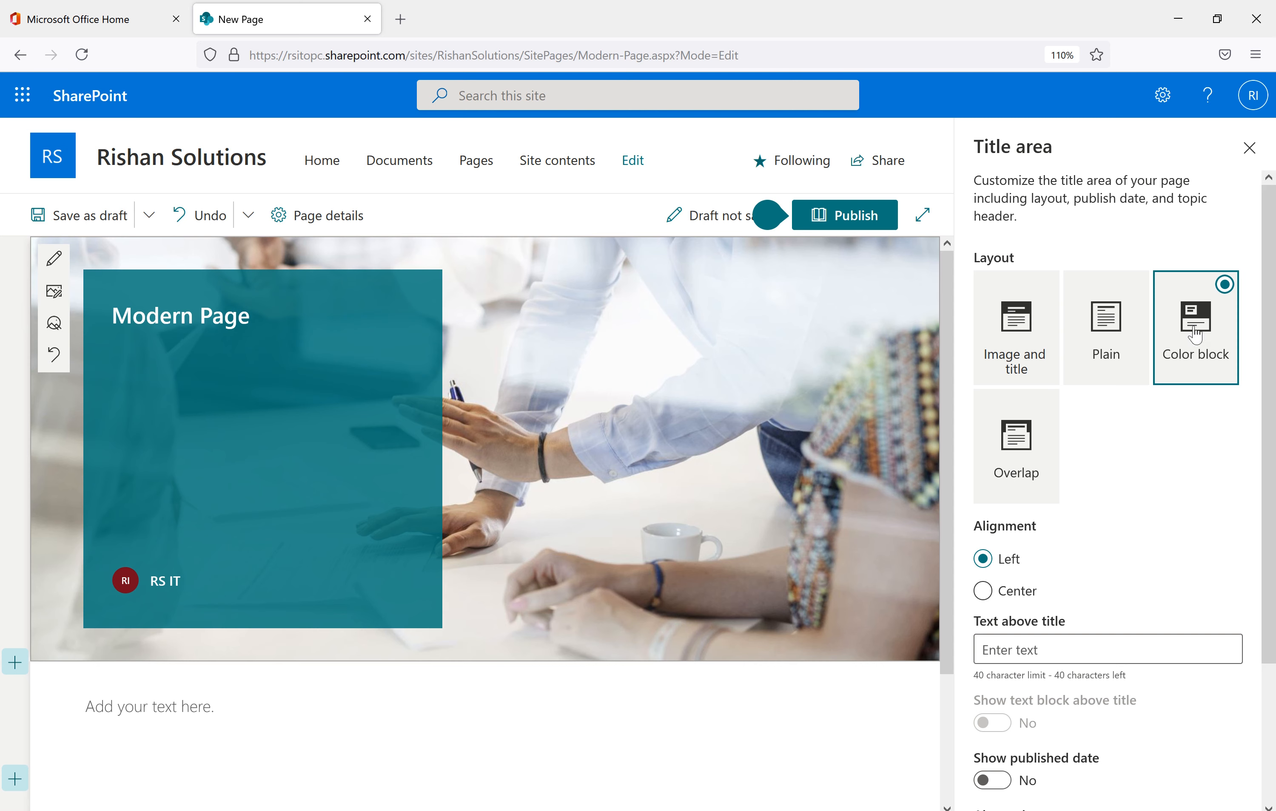
click(1105, 367)
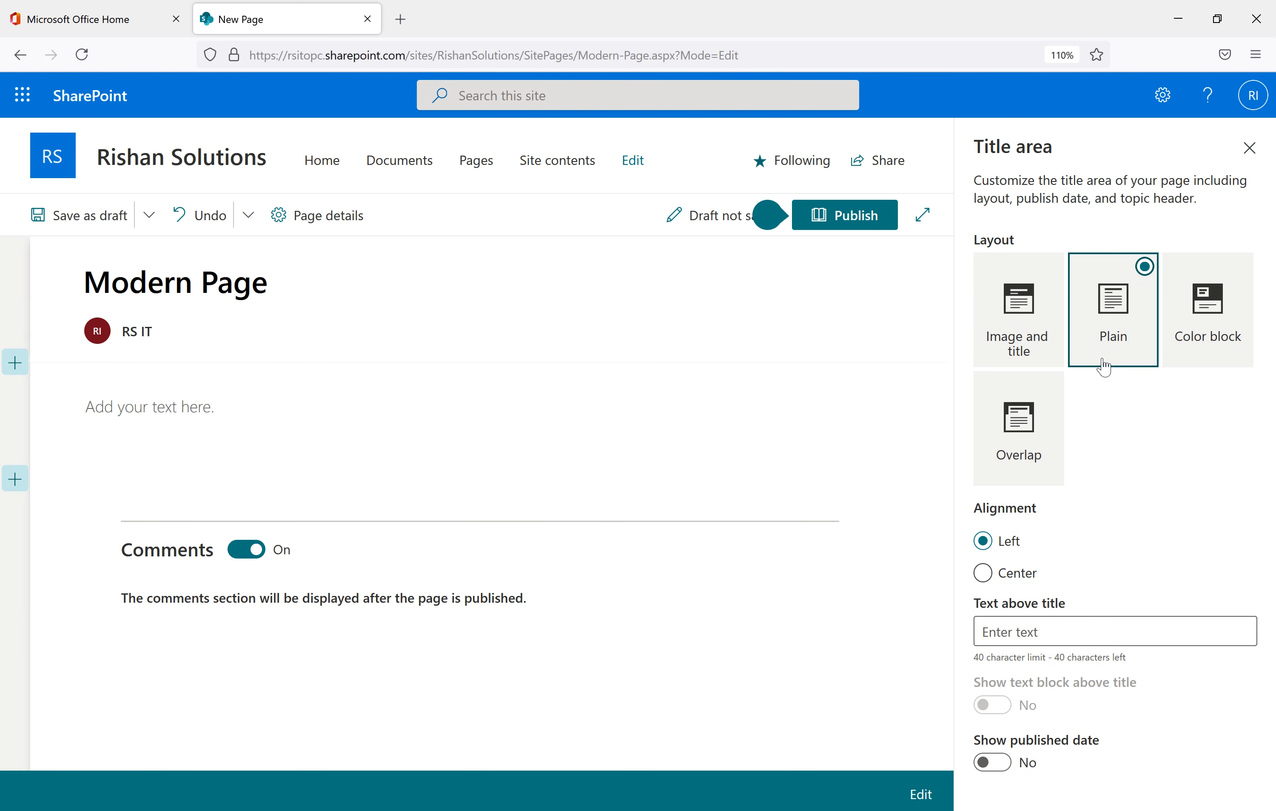
click(1035, 334)
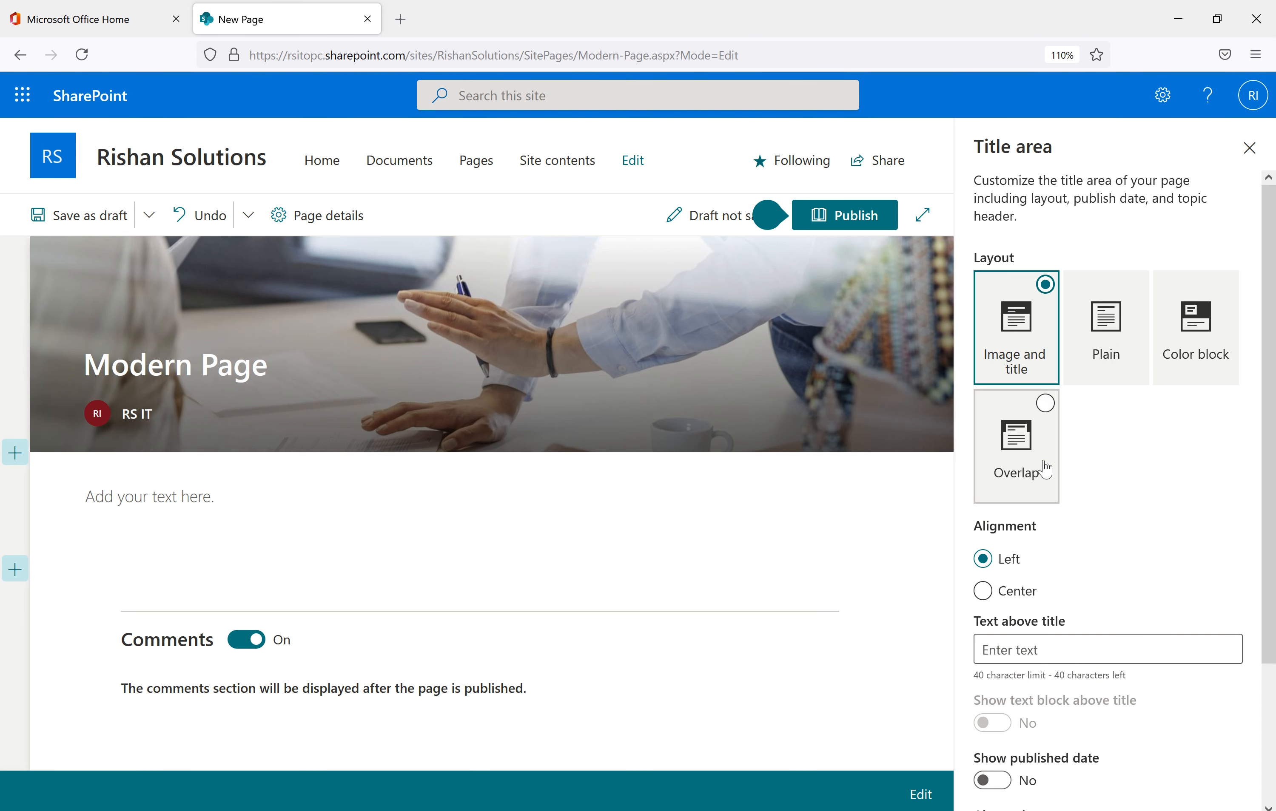
click(1032, 467)
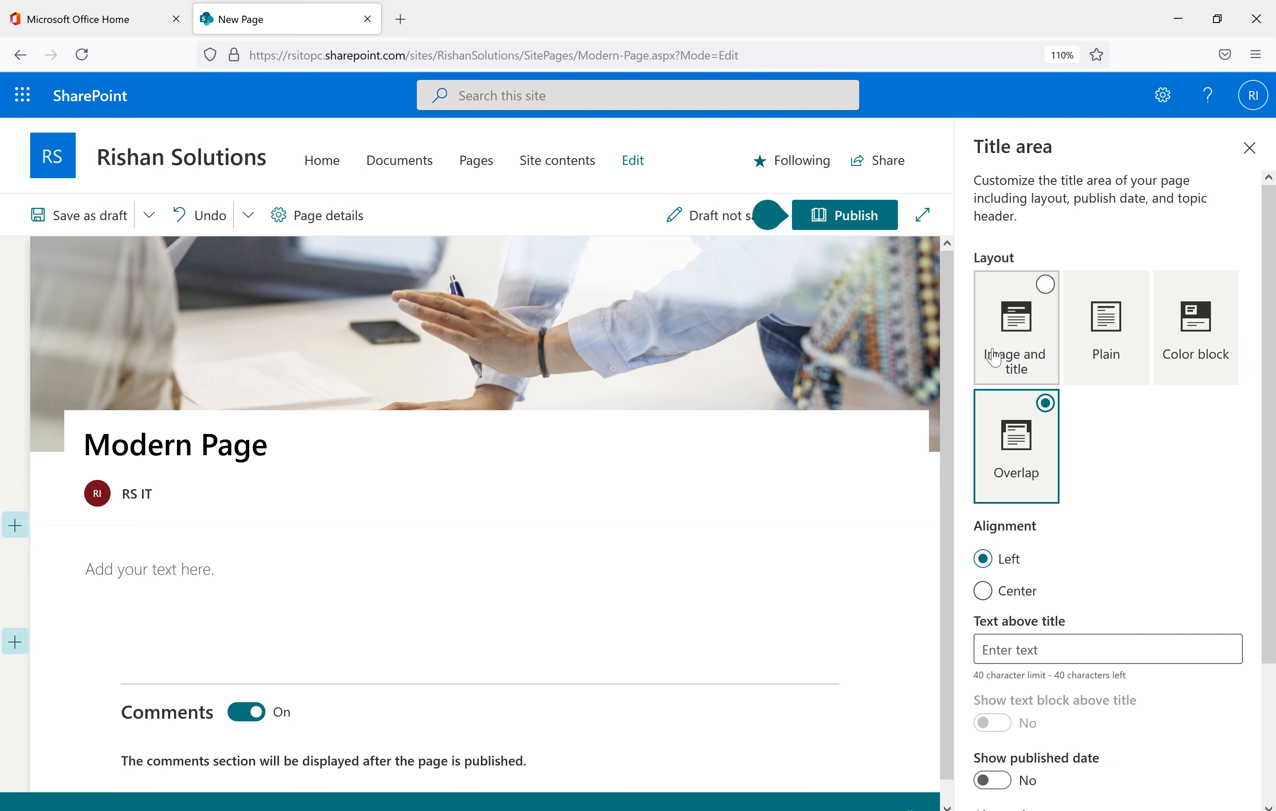
click(1002, 365)
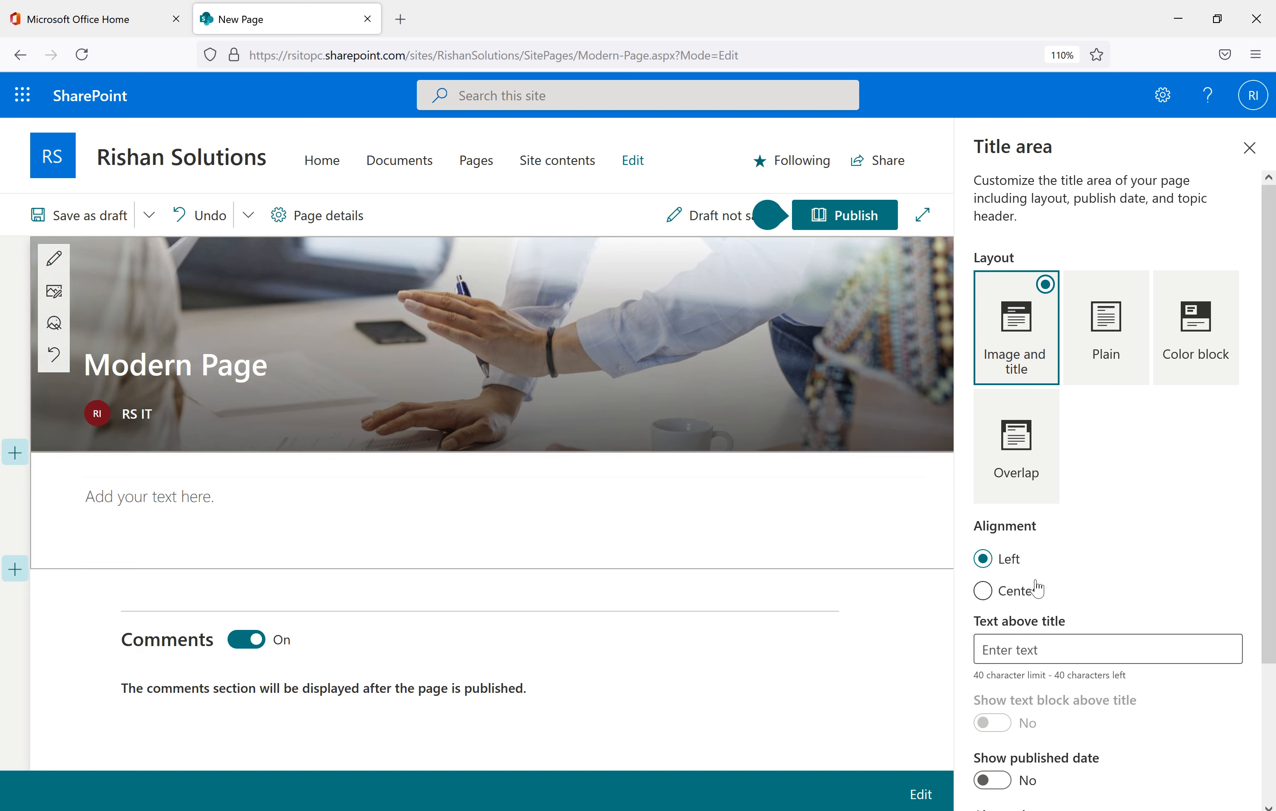
- Keep the title alignment at Left after trying Center, and enter "Business" as the text above the title
click(983, 591)
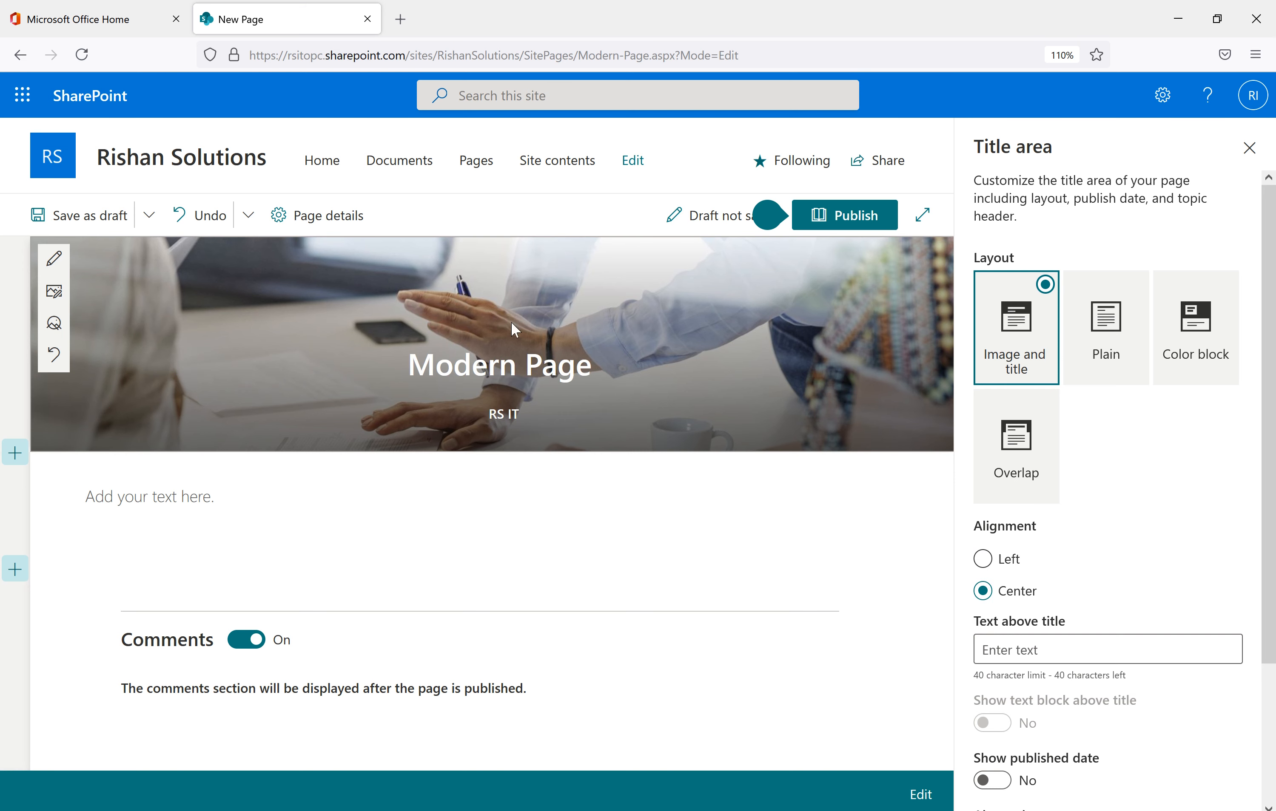
click(983, 567)
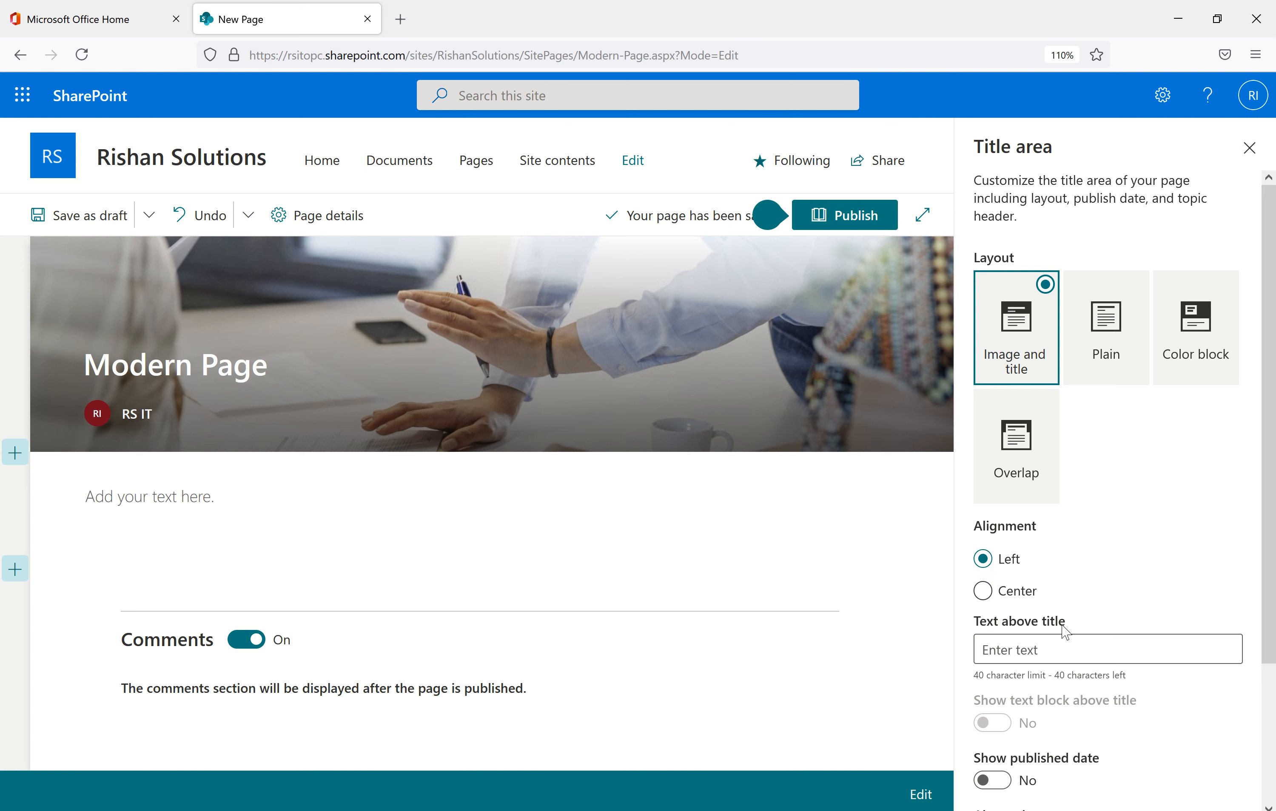
click(1076, 653)
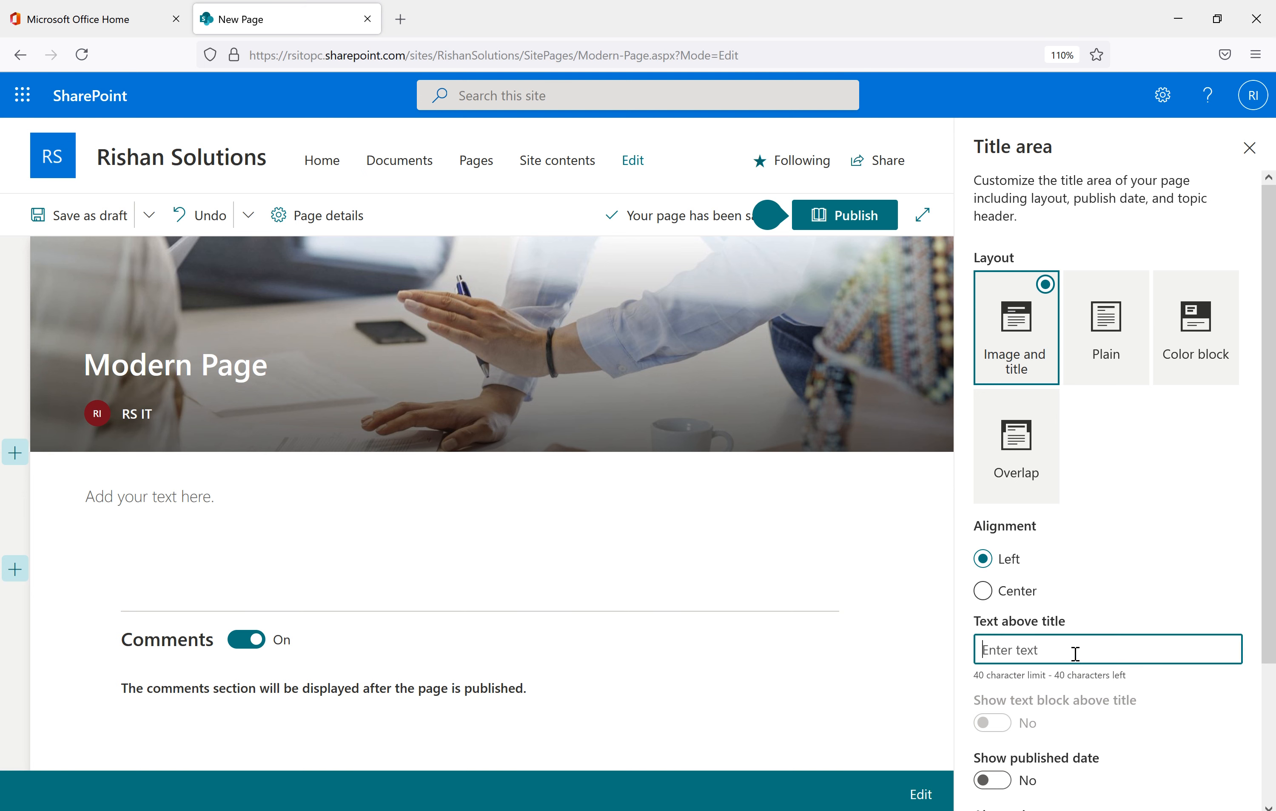
text(Us)
key(BackSpace)
key(BackSpace)
text(B)
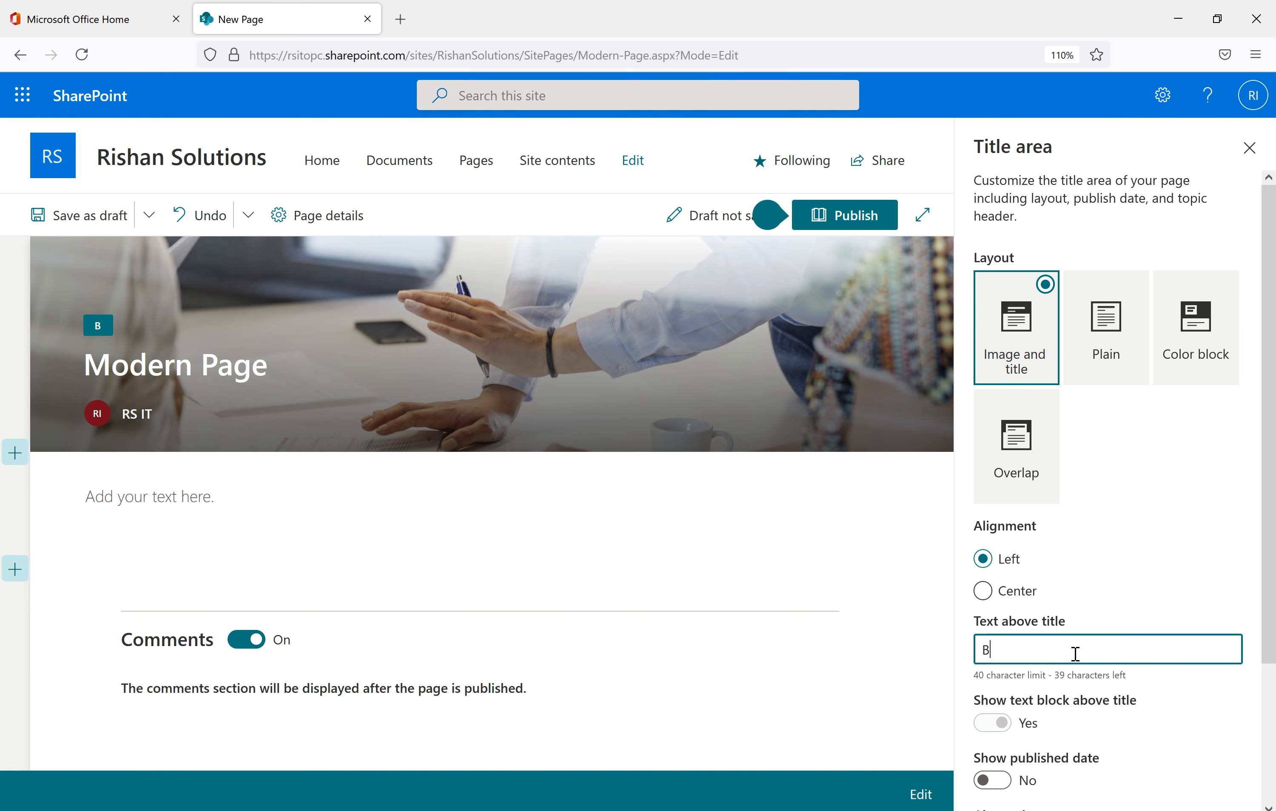
text(usiness)
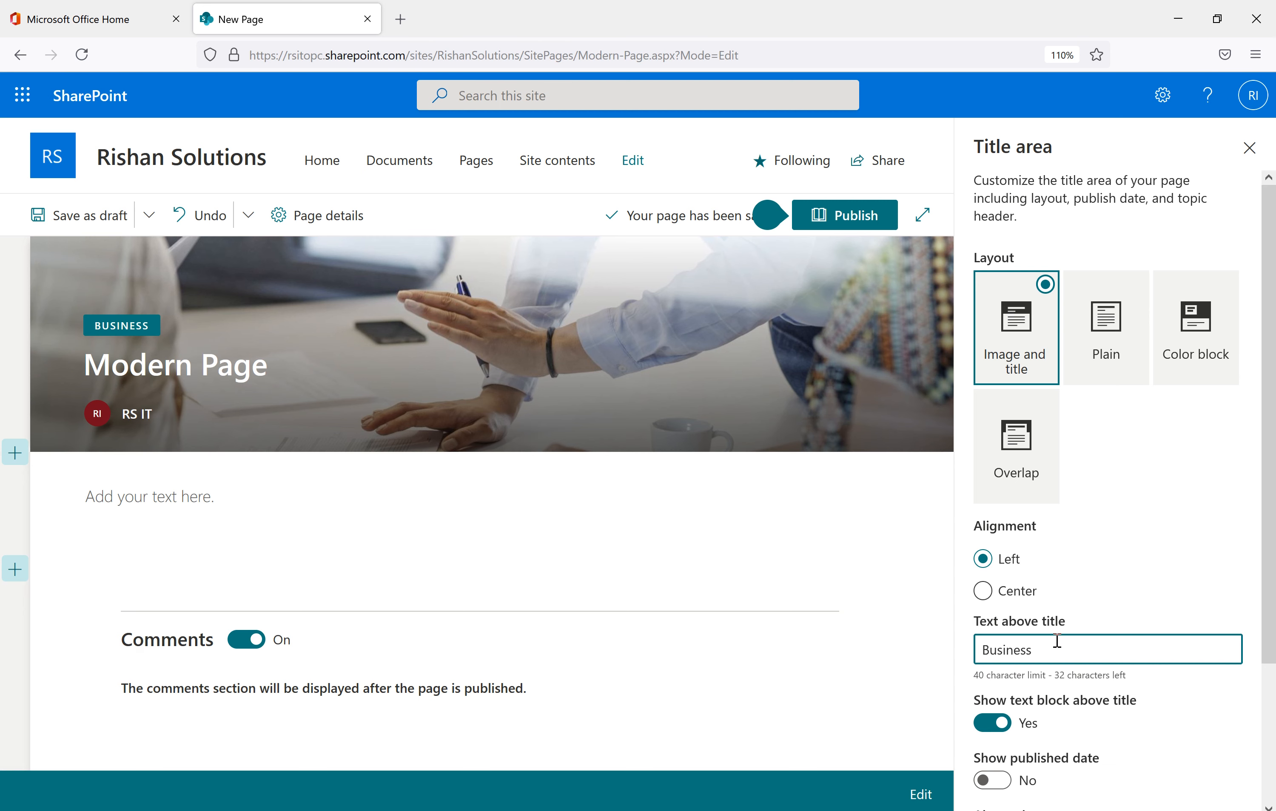
- Try hiding the text block above the title and showing the published date, reverting each setting
scroll(1056, 640, down, 3)
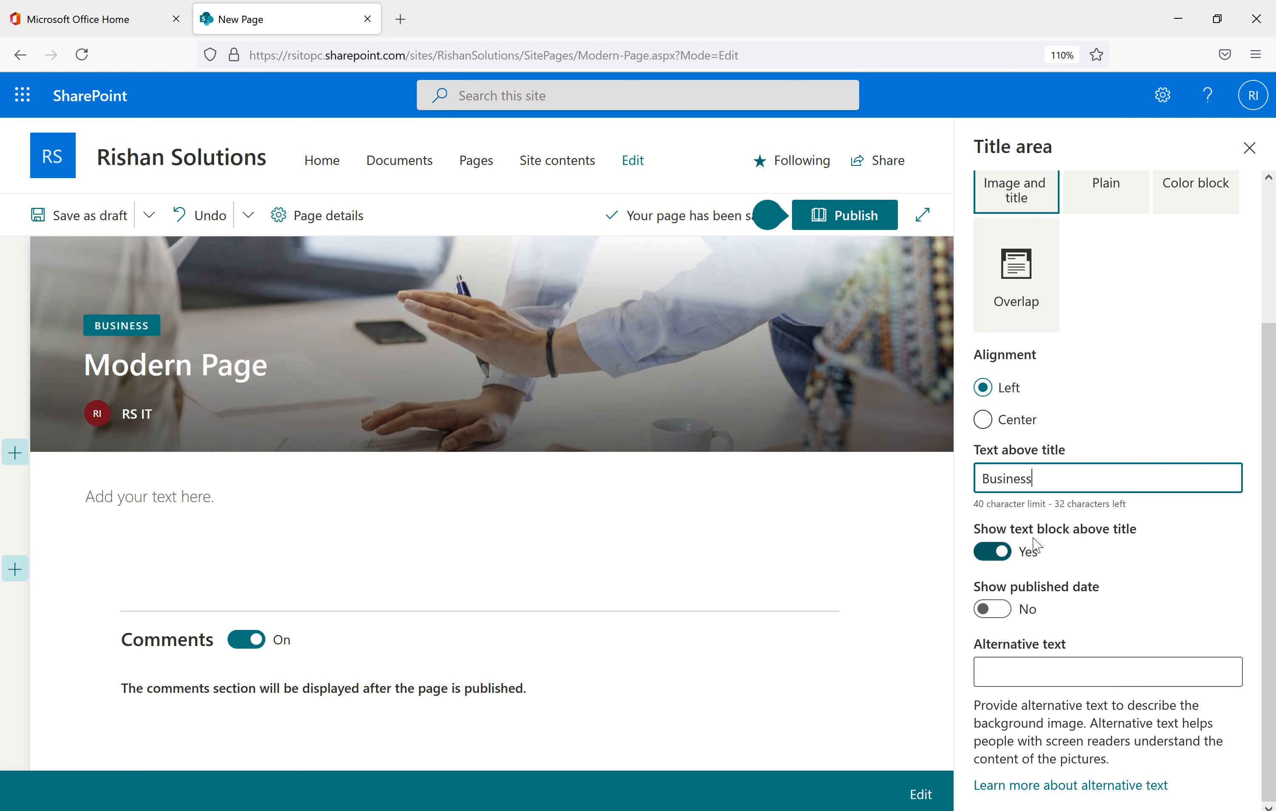
click(991, 553)
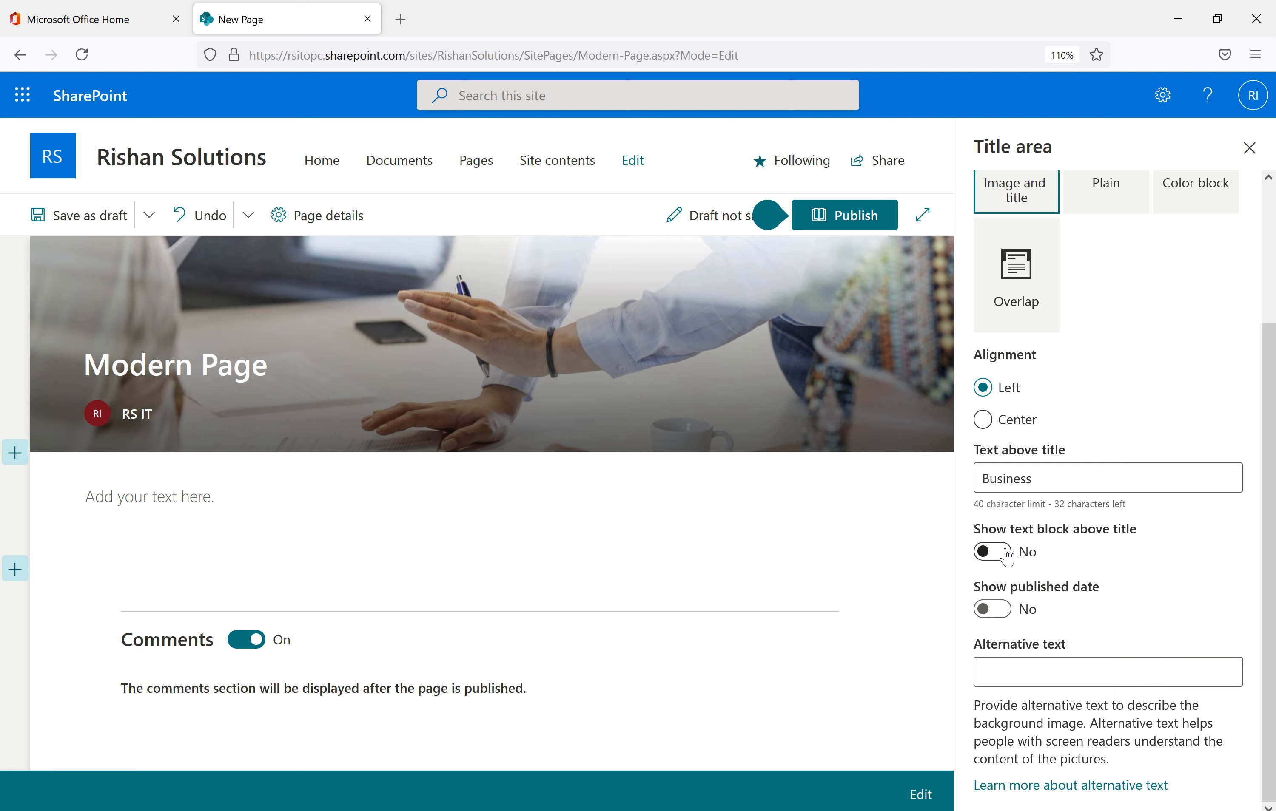
click(1007, 558)
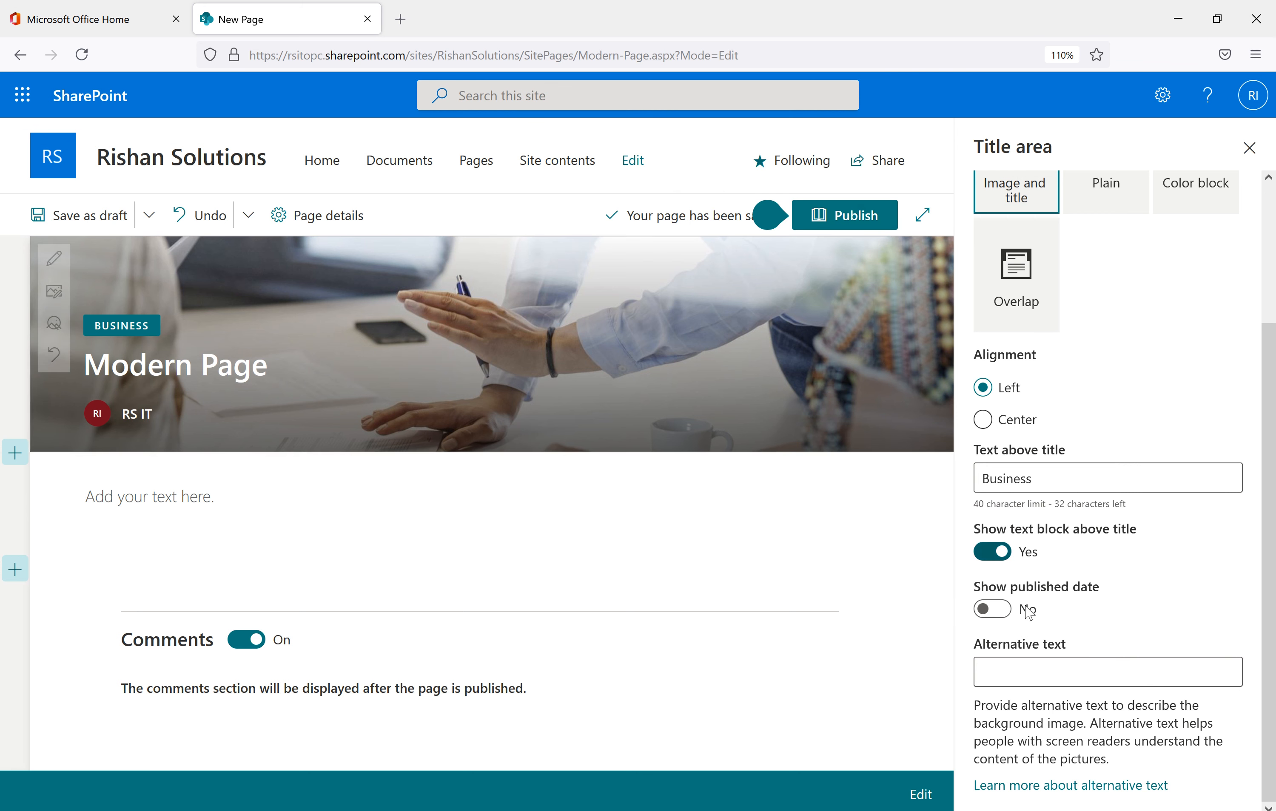
click(994, 610)
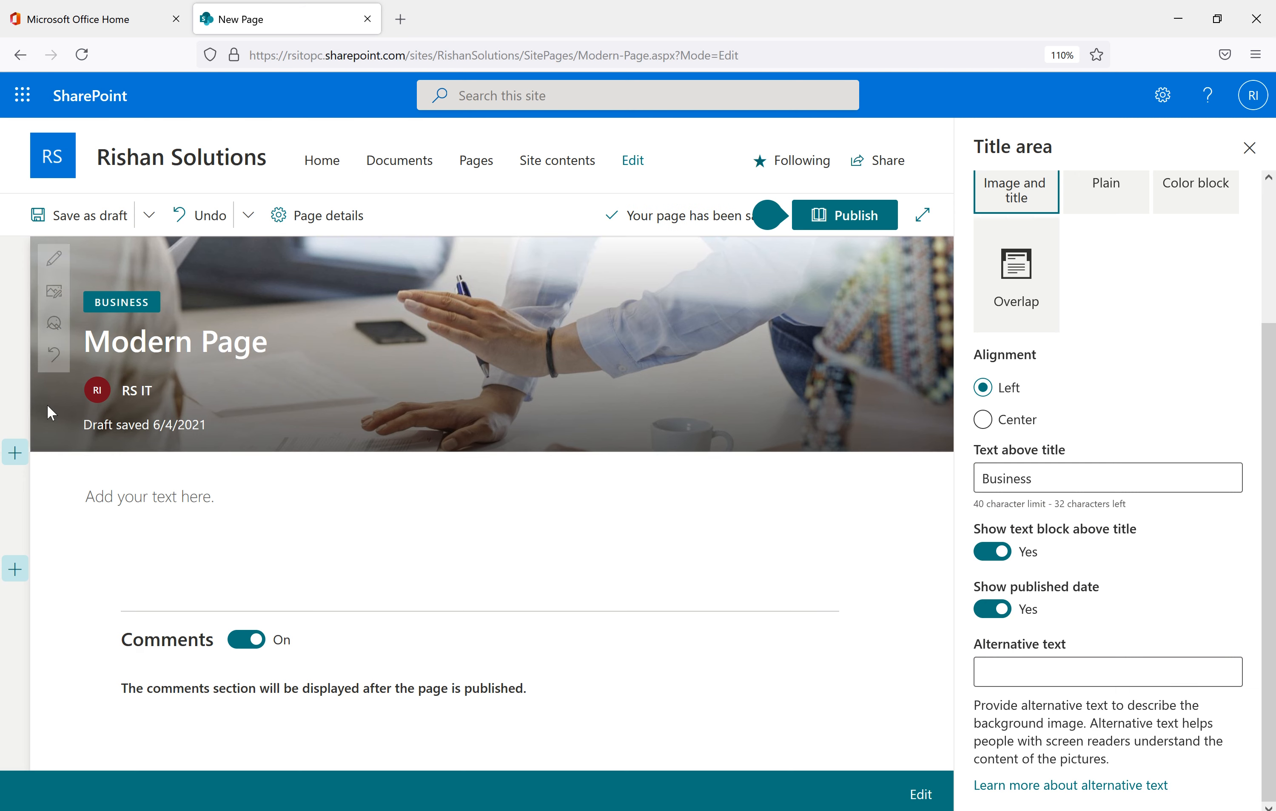
click(986, 612)
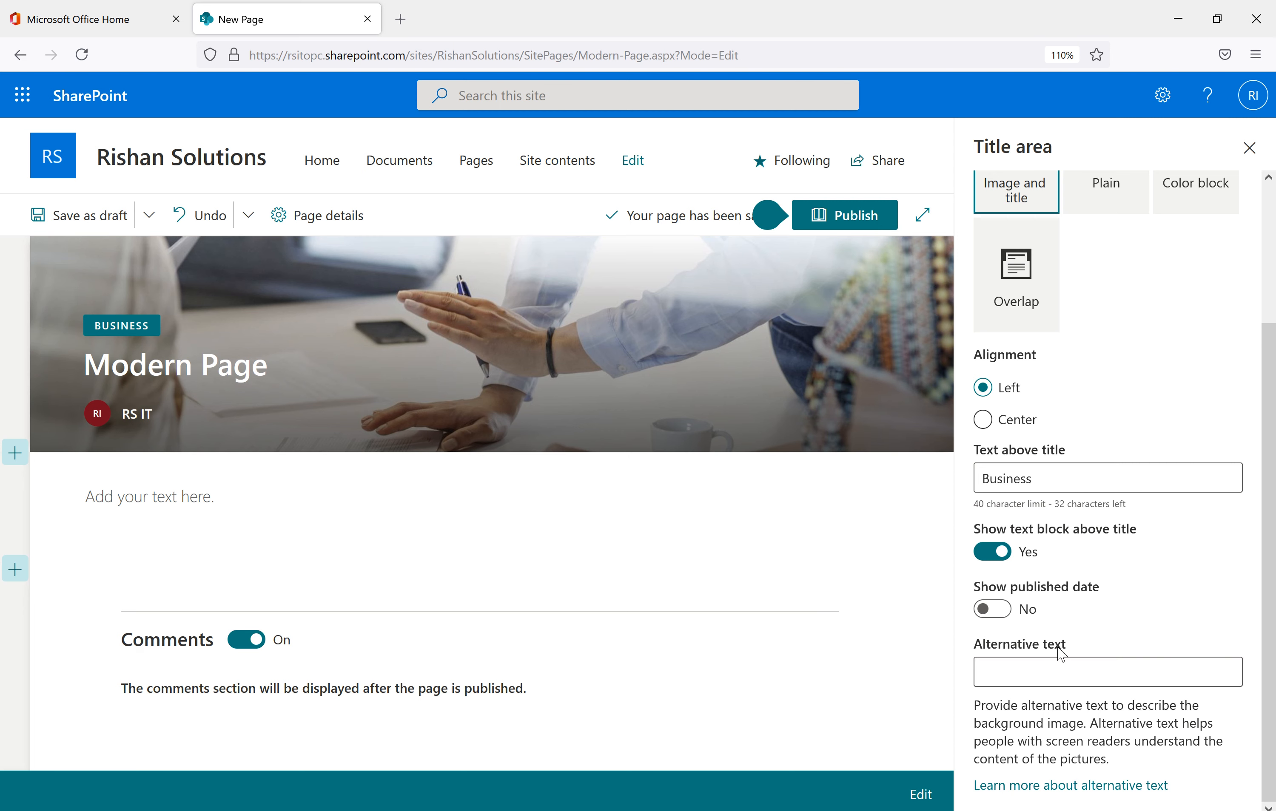
- Review the alternative text and layout settings of the title area, and close its settings
drag(1061, 653, 972, 647)
click(1138, 626)
scroll(1139, 628, up, 3)
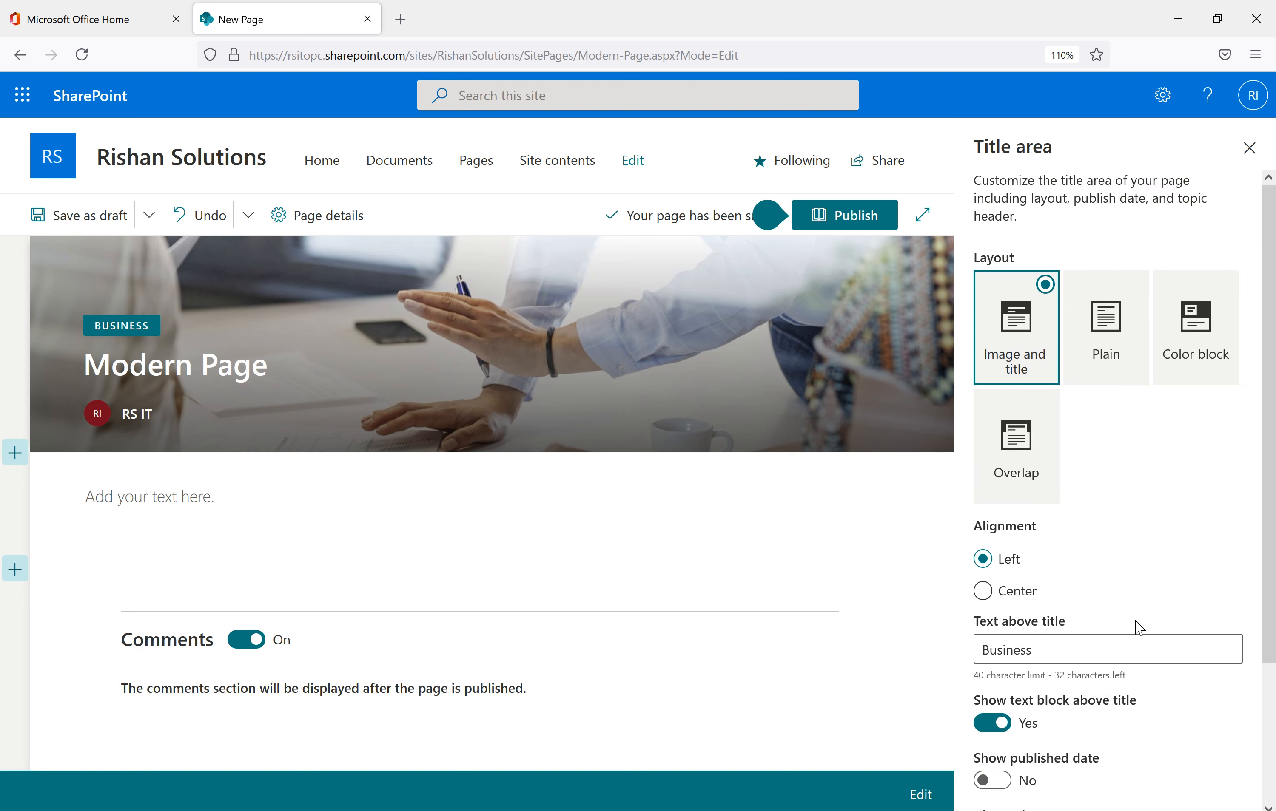
mouse_move(468, 322)
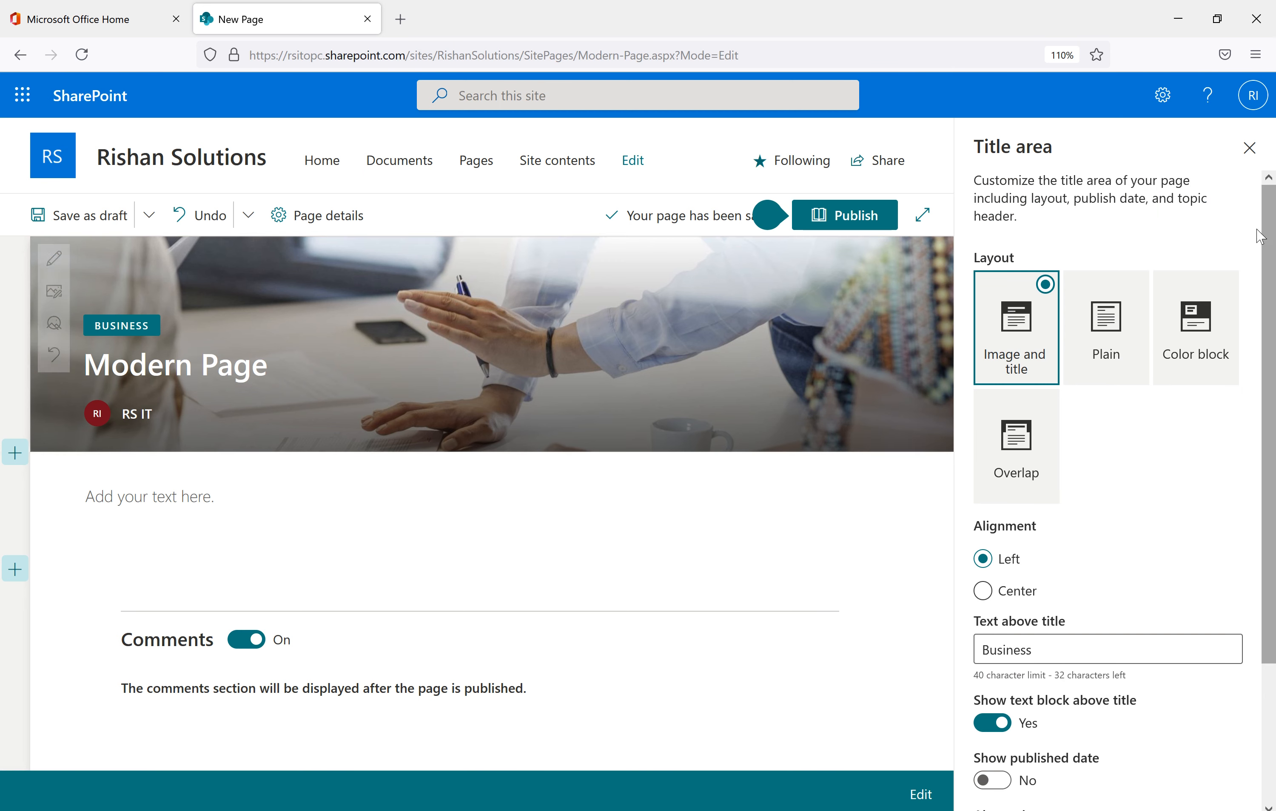
scroll(1028, 590, down, 3)
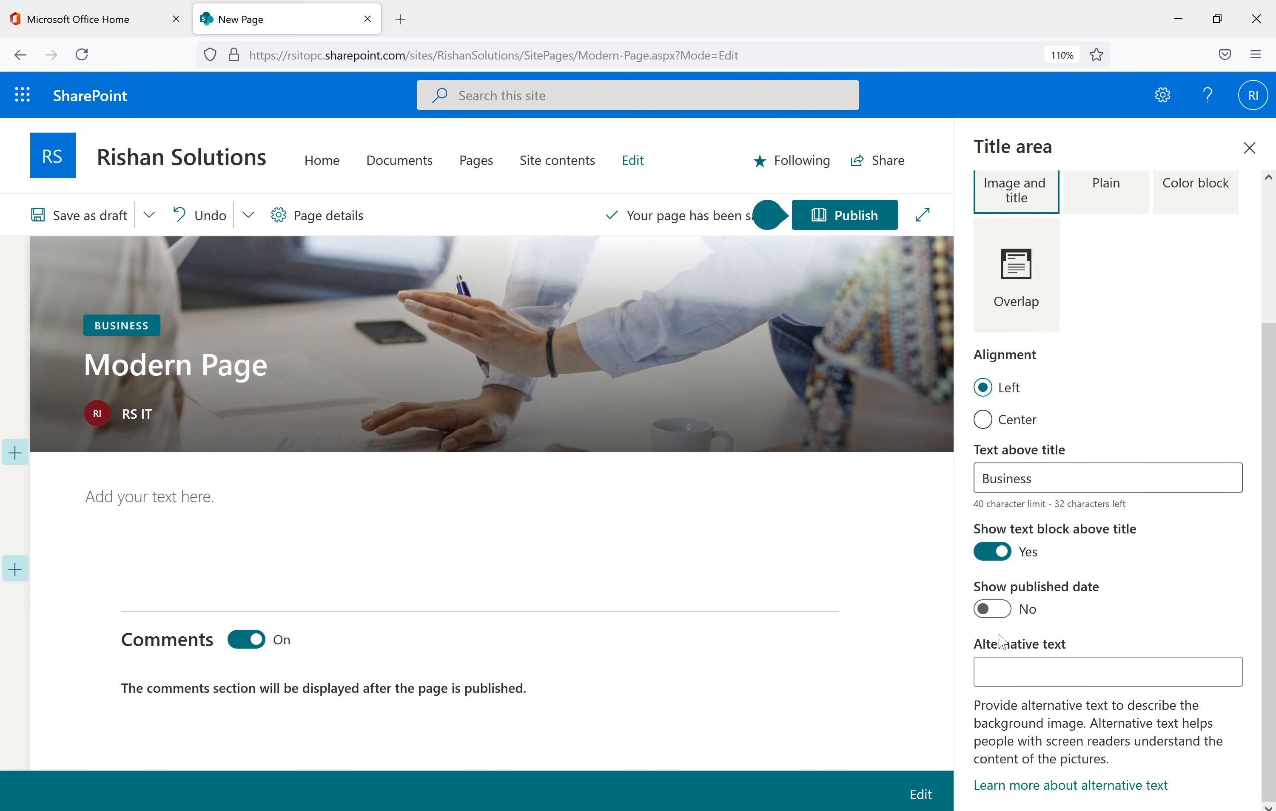
scroll(1018, 616, up, 3)
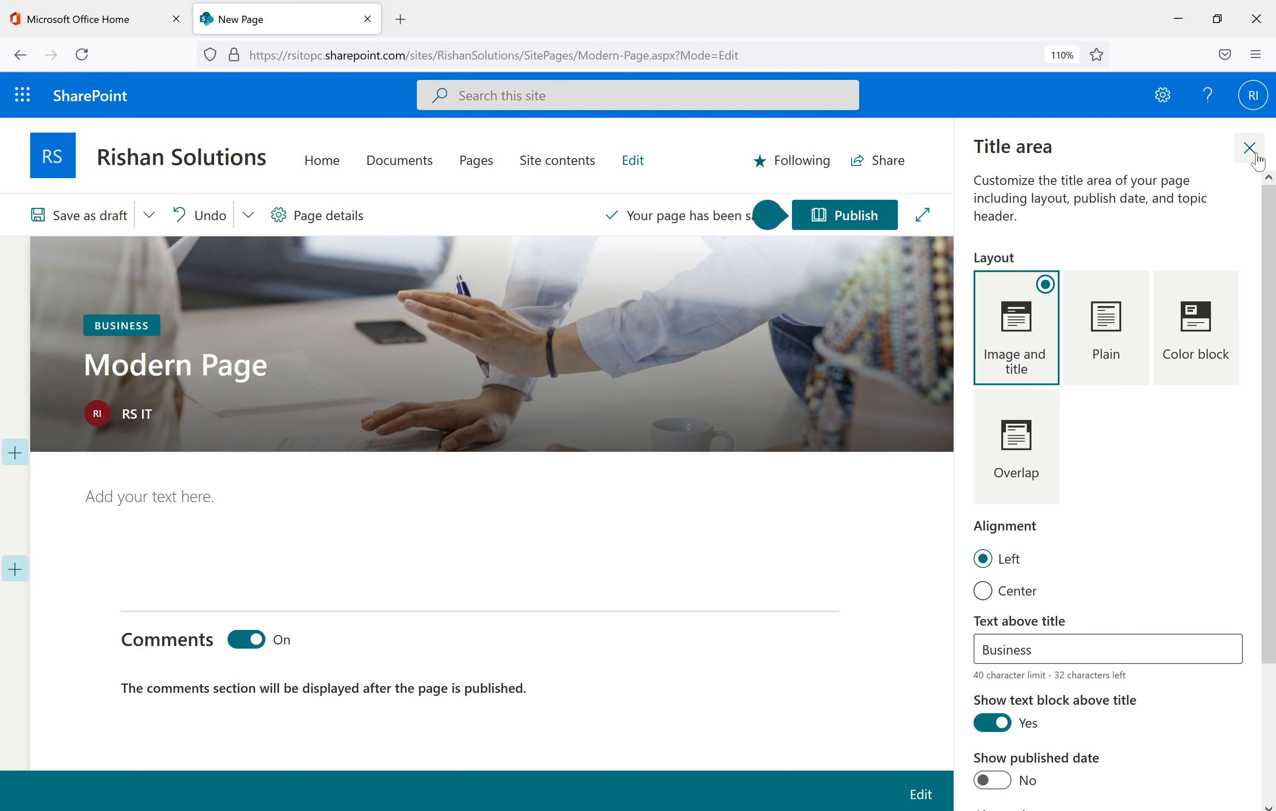
click(1255, 156)
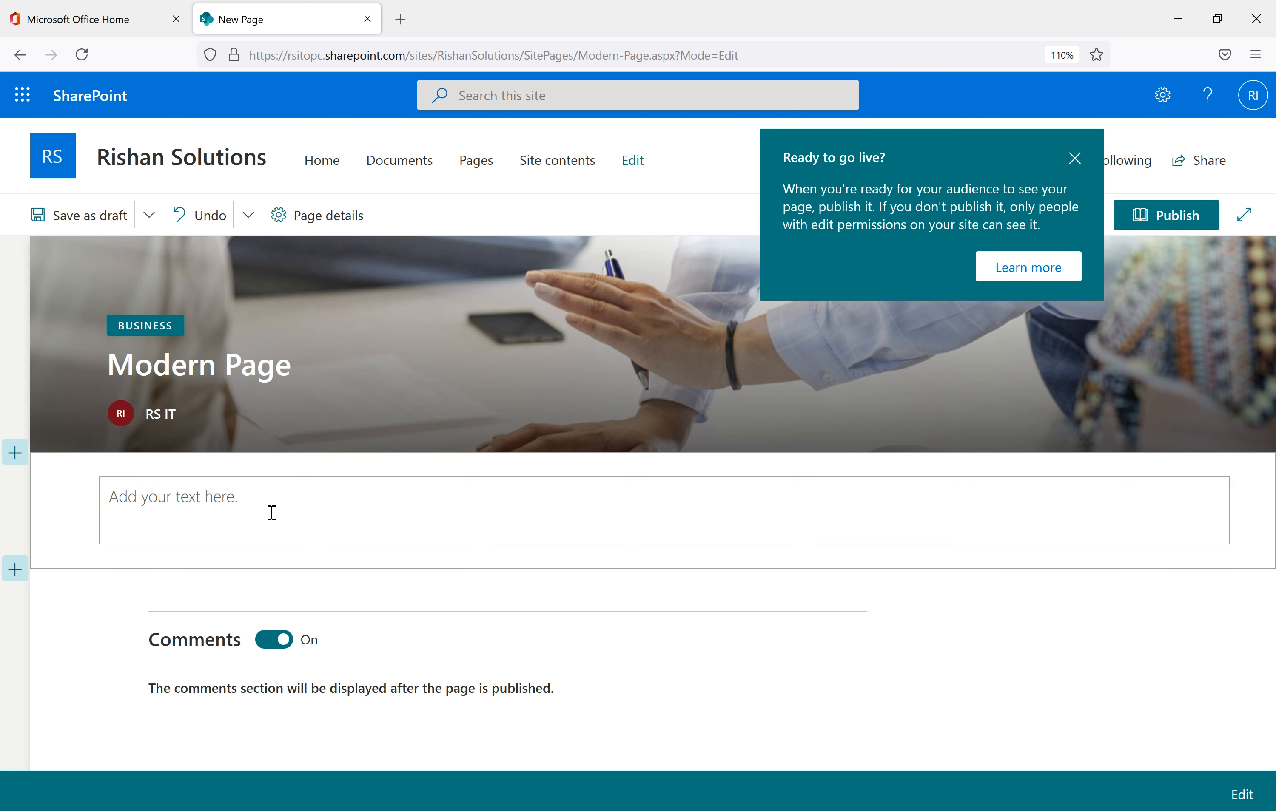
- Delete the empty text web part below the banner and dismiss the "Ready to go live?" tip
click(421, 512)
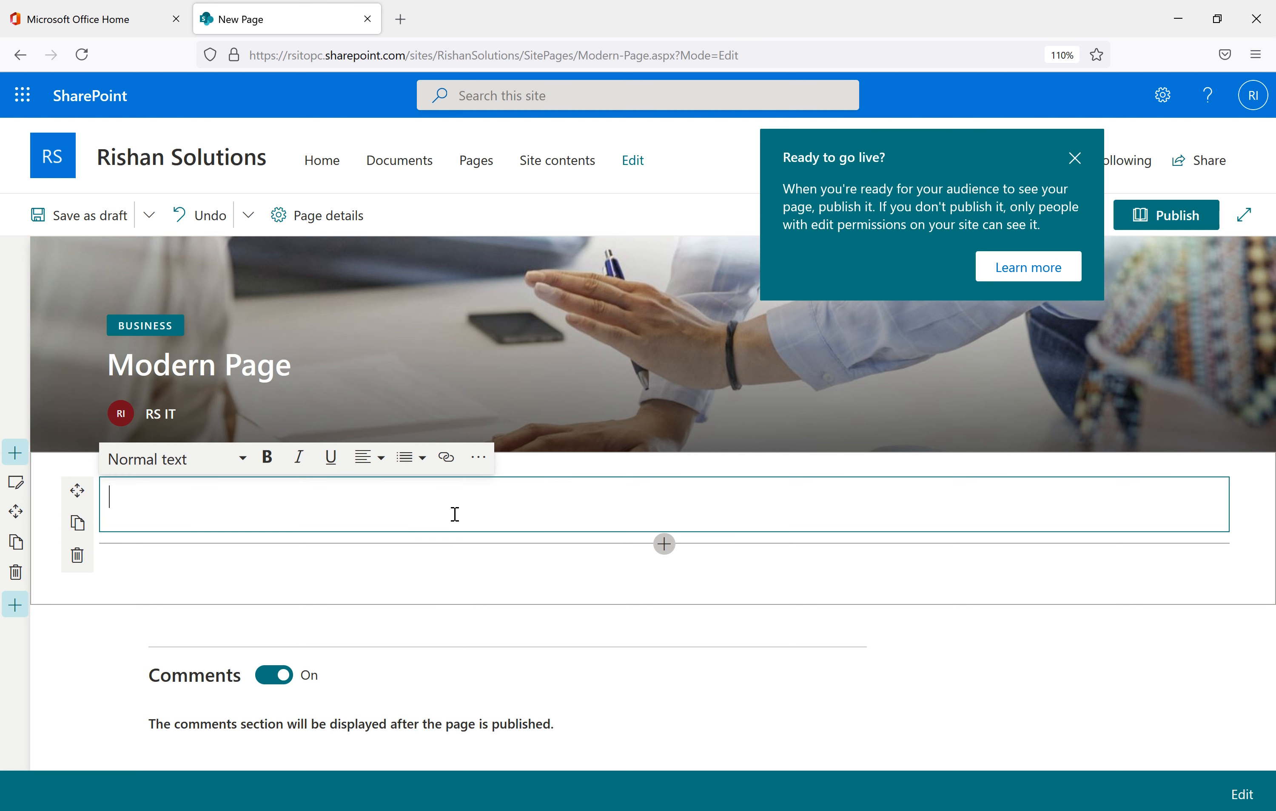
click(78, 556)
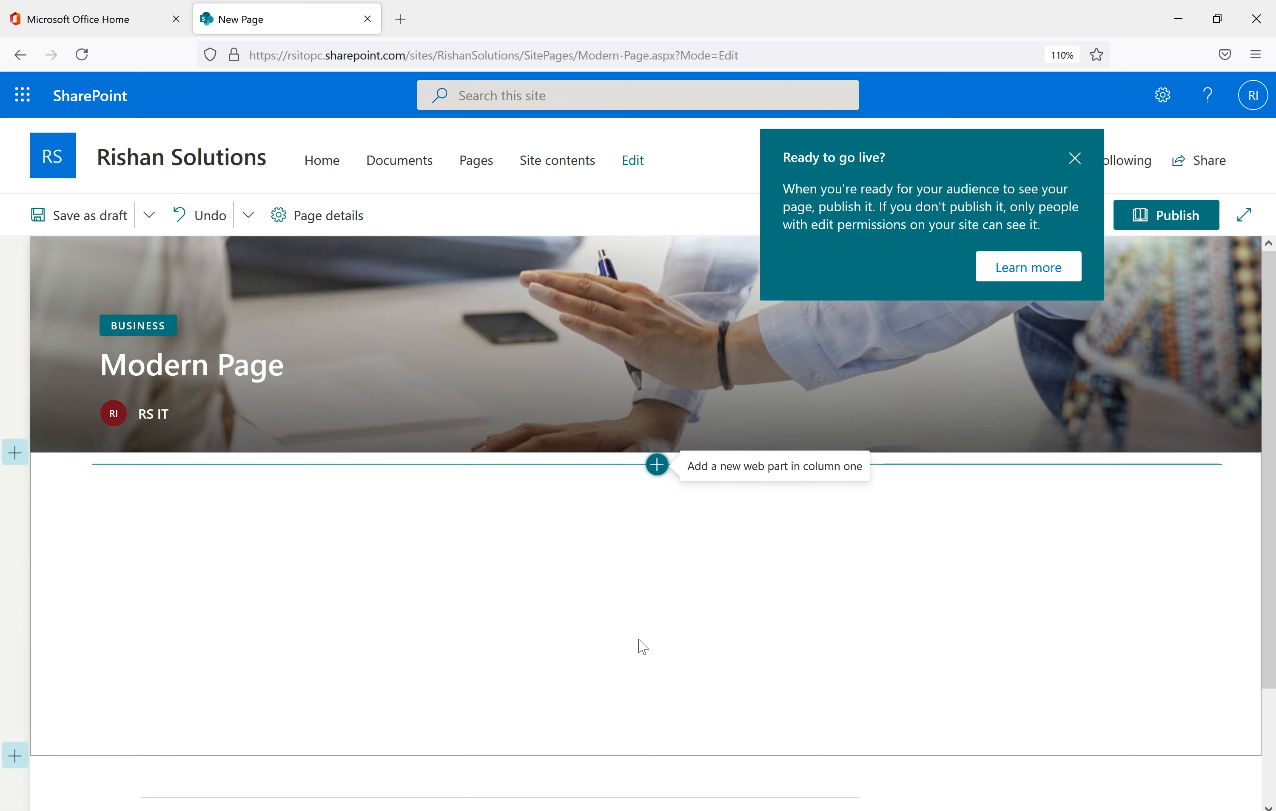
scroll(868, 507, down, 3)
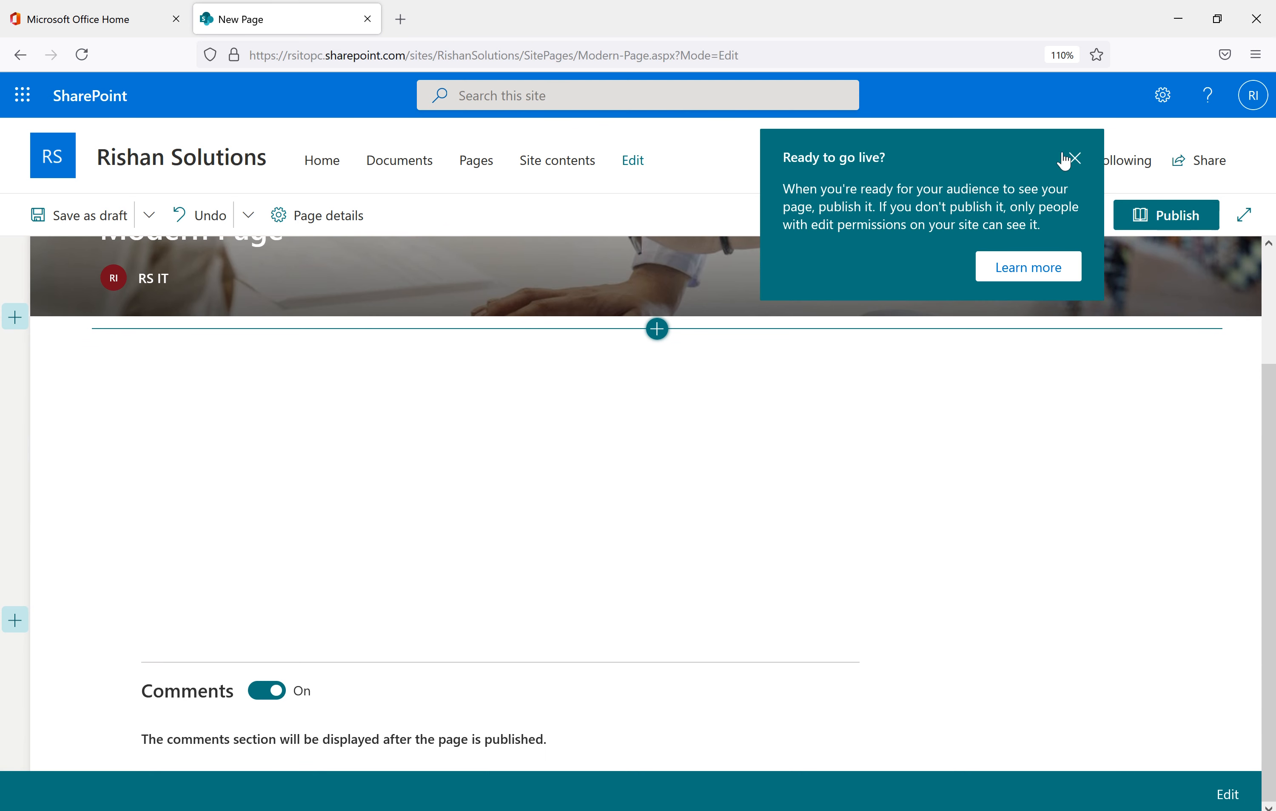
click(1075, 160)
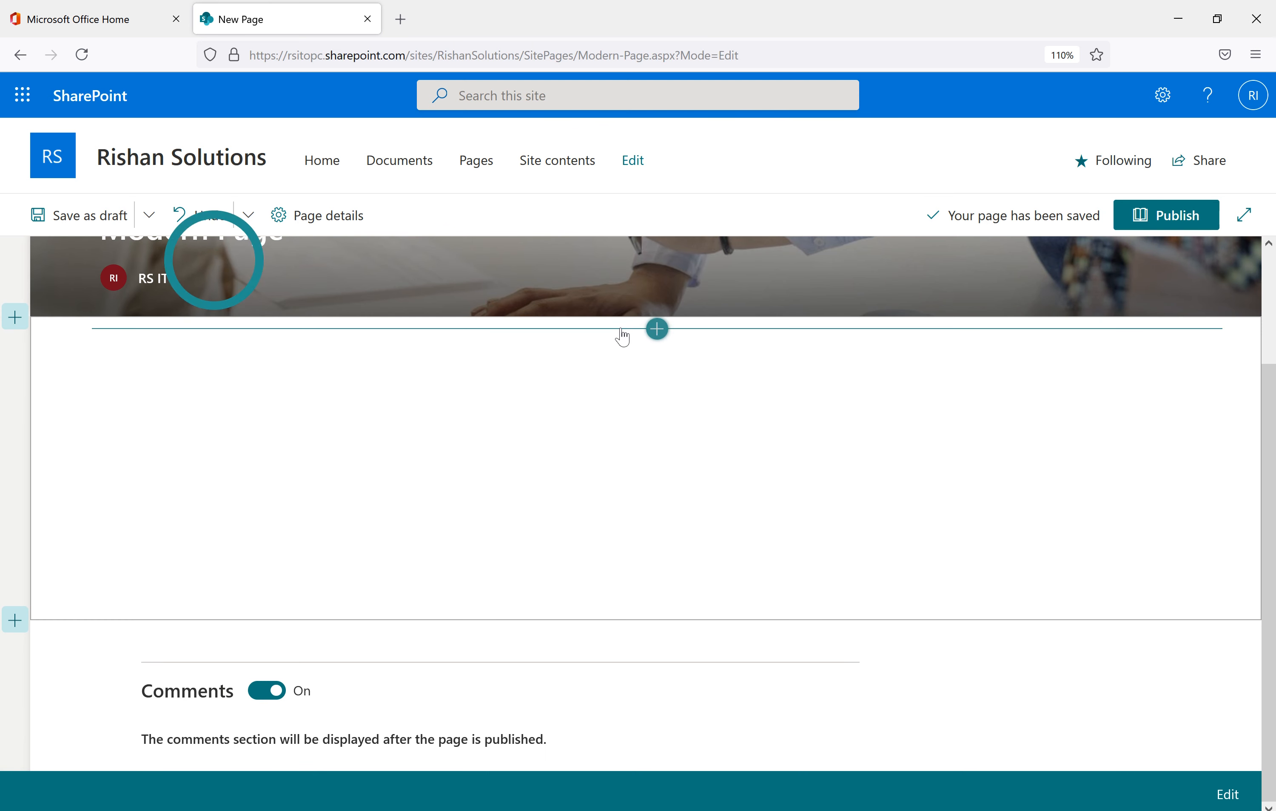
- Browse the web parts available for column one, from the frequently used ones through the Advanced category
click(658, 331)
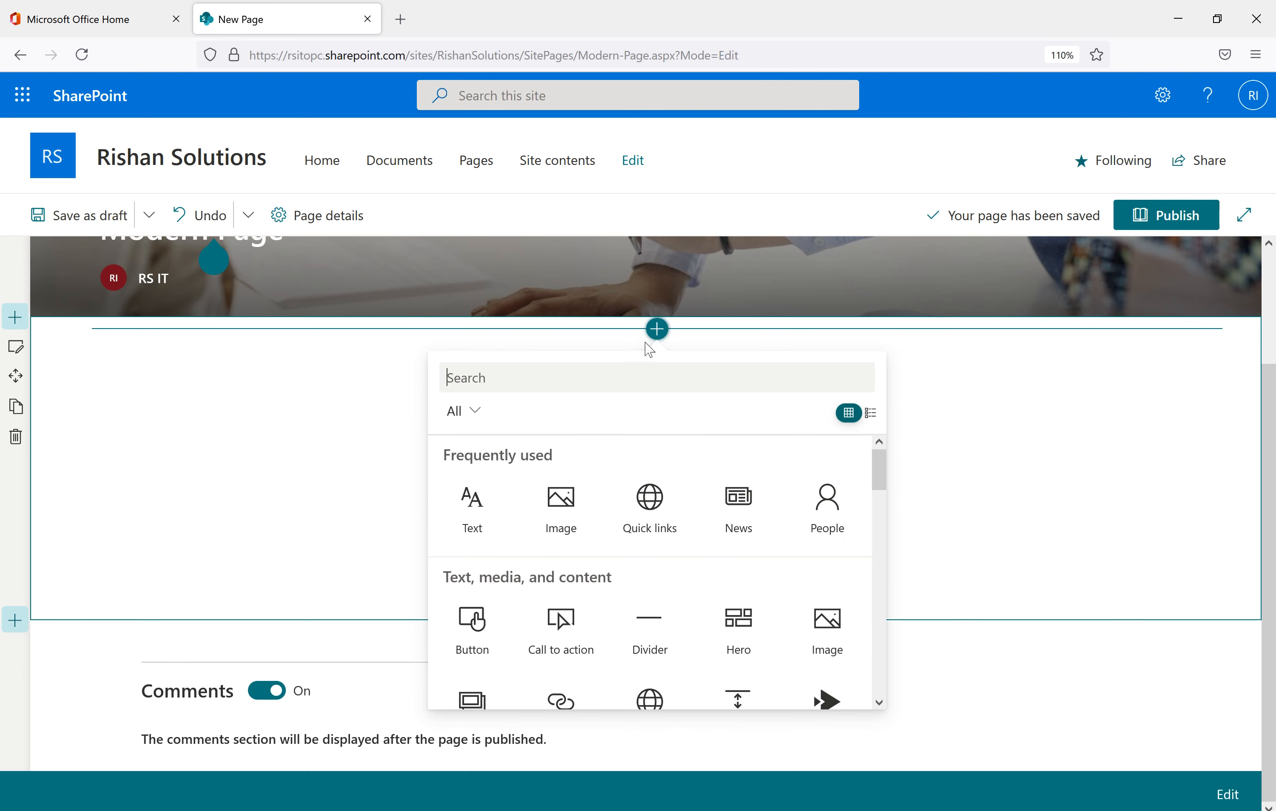
scroll(623, 557, down, 5)
scroll(622, 599, down, 10)
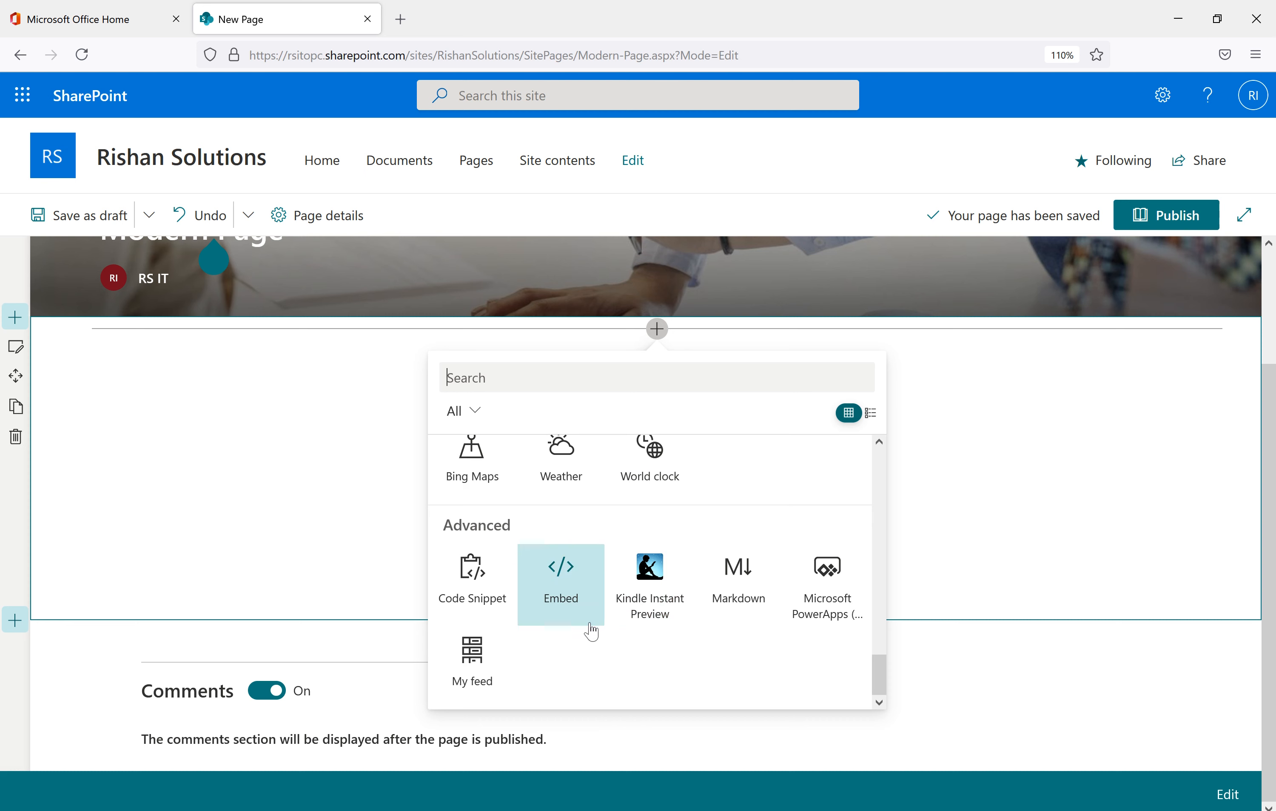
scroll(590, 620, up, 15)
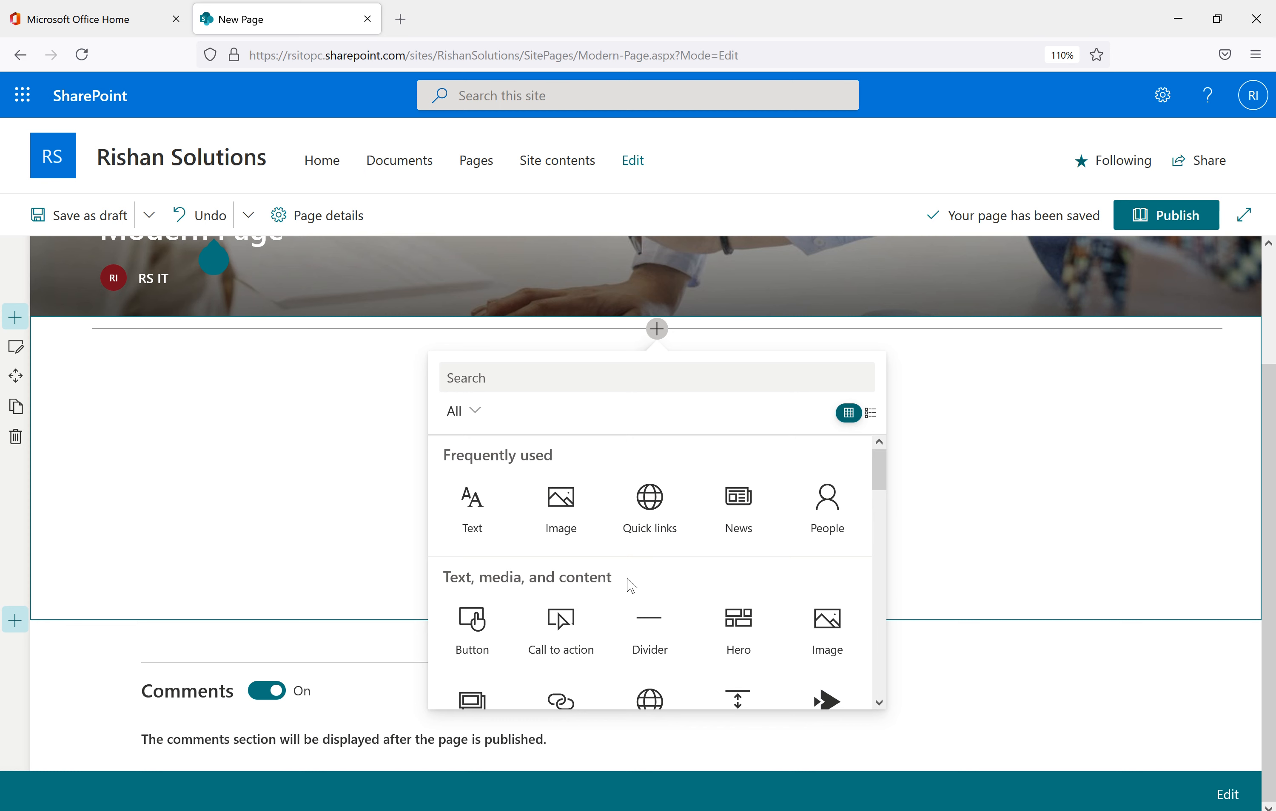
scroll(631, 585, down, 2)
drag(882, 499, 889, 585)
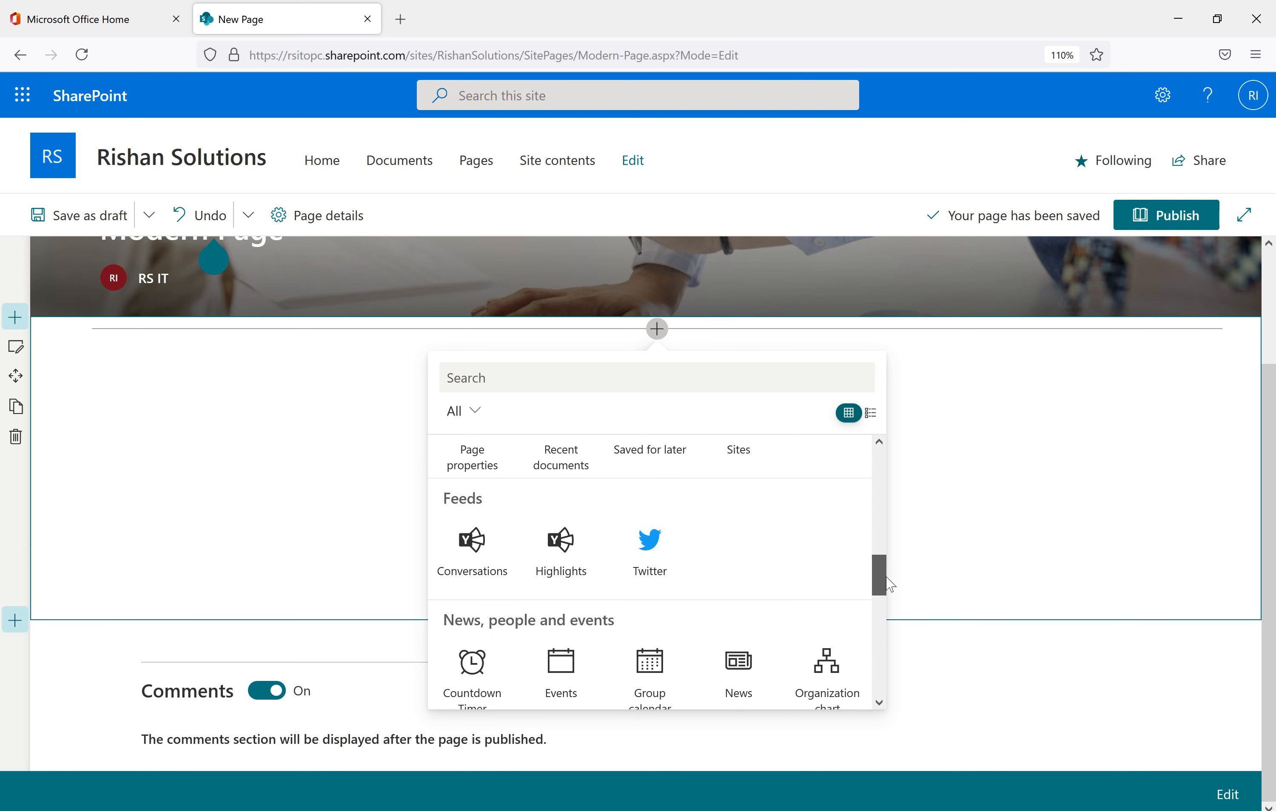
drag(889, 585, 878, 665)
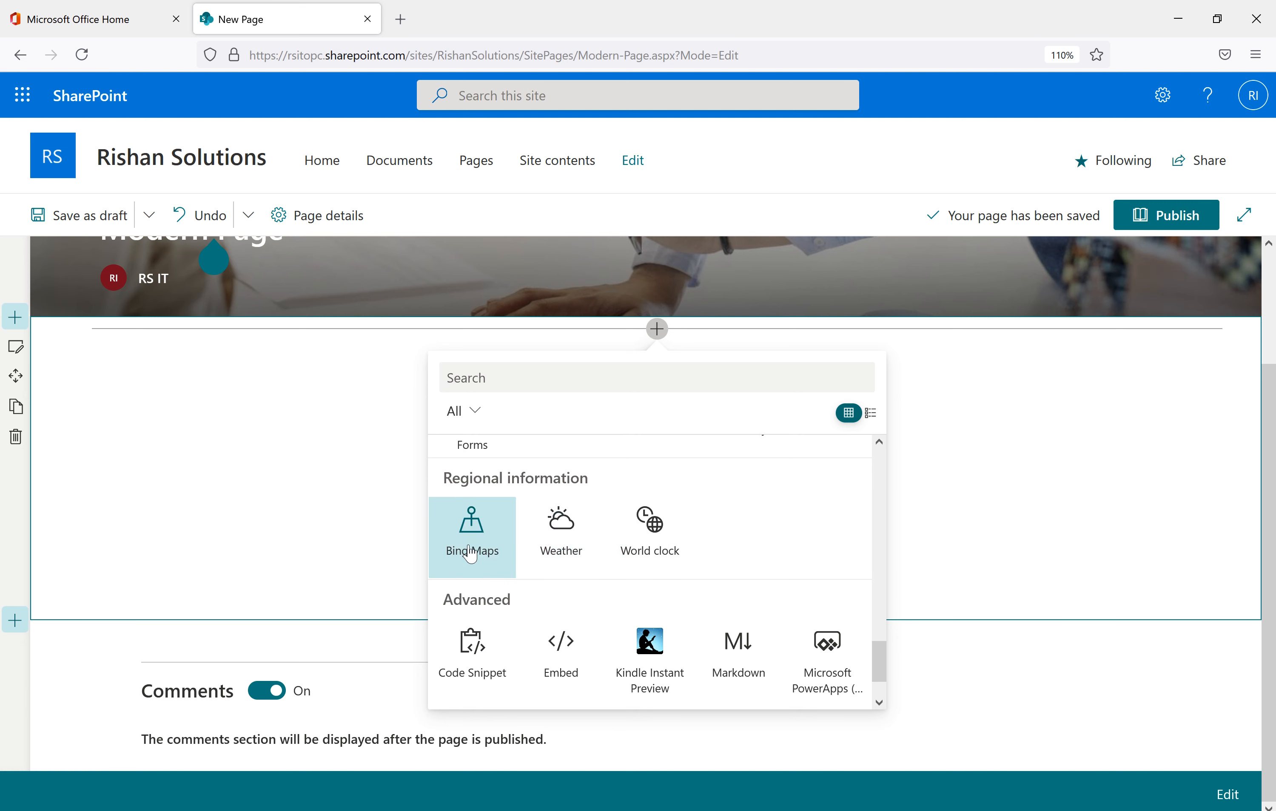
scroll(621, 549, down, 2)
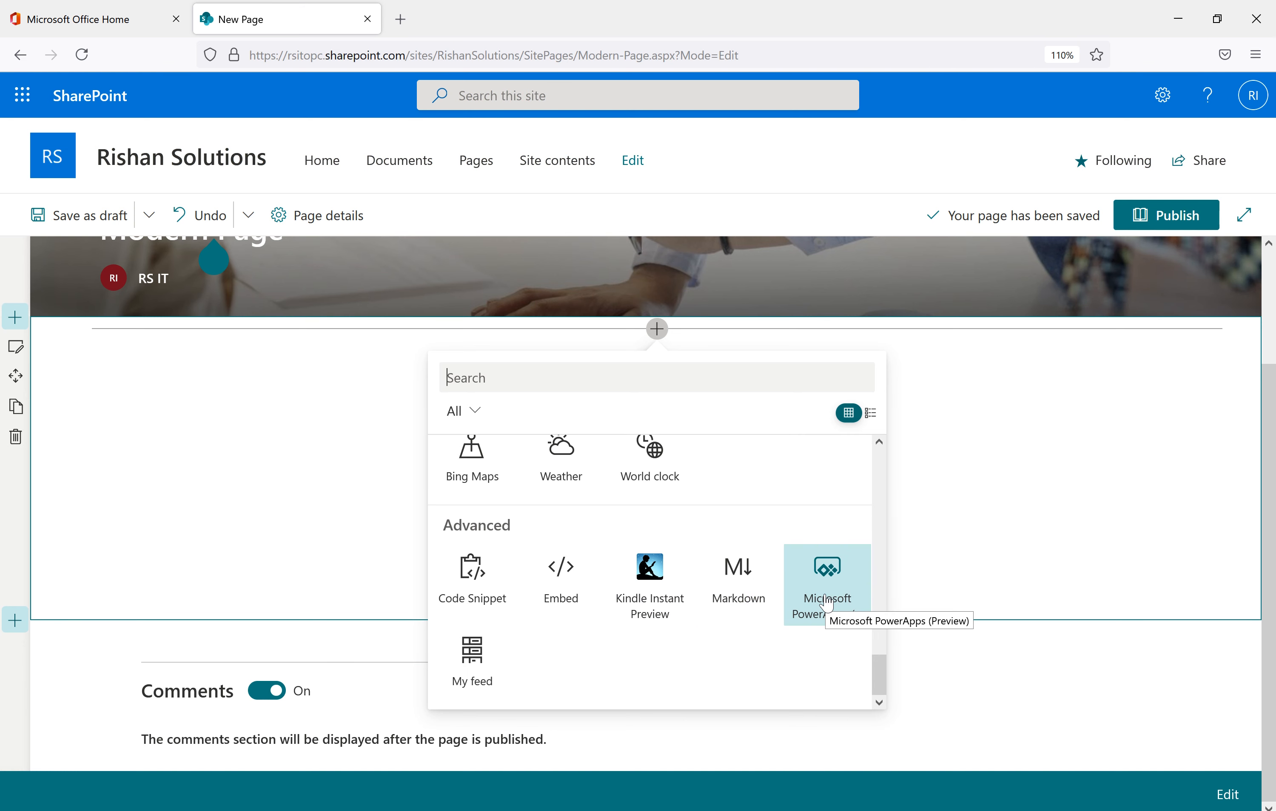
drag(879, 676, 851, 443)
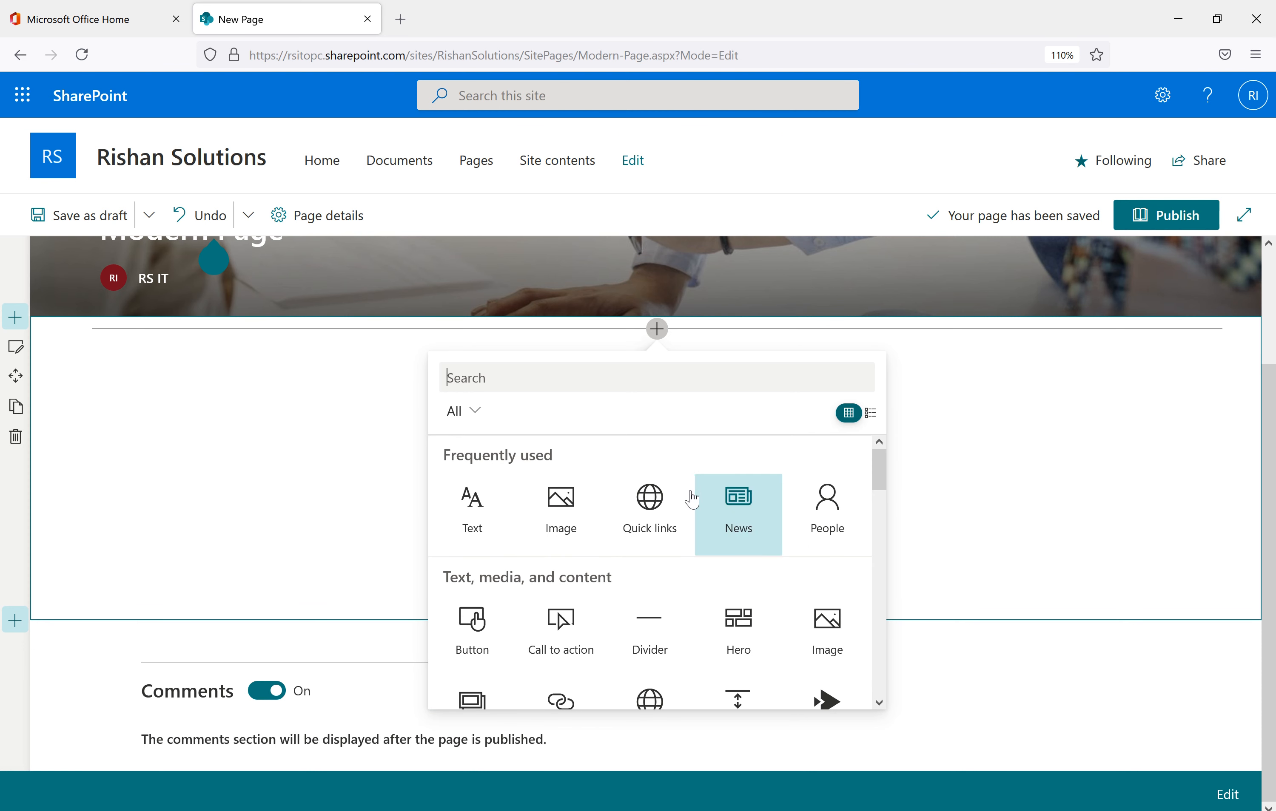
- Add a Hero web part from the Text, media, and content category to the section below the banner
scroll(628, 585, down, 1)
scroll(628, 589, down, 1)
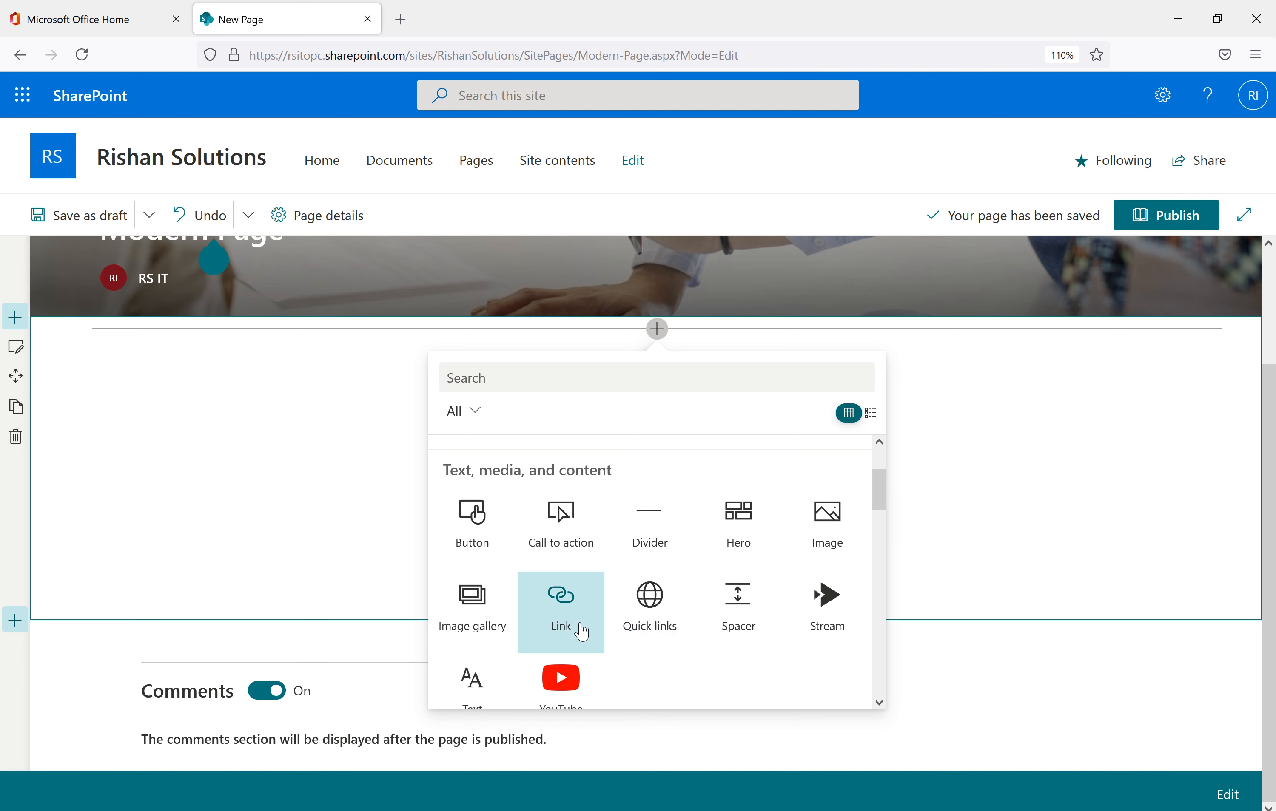
click(740, 542)
scroll(792, 504, down, 4)
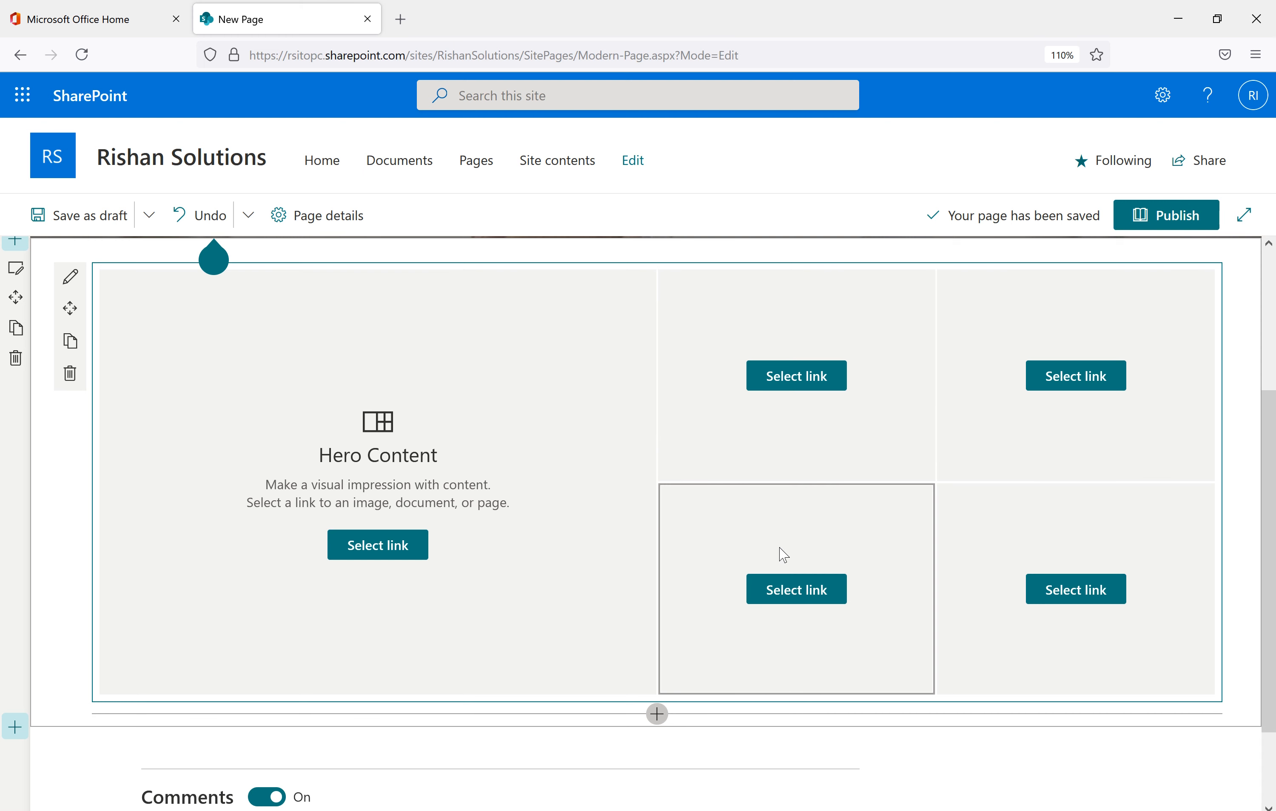
- Set the Hero web part's layout to Four tiles after trying the Two, One, Three and Five tiles layouts
click(71, 278)
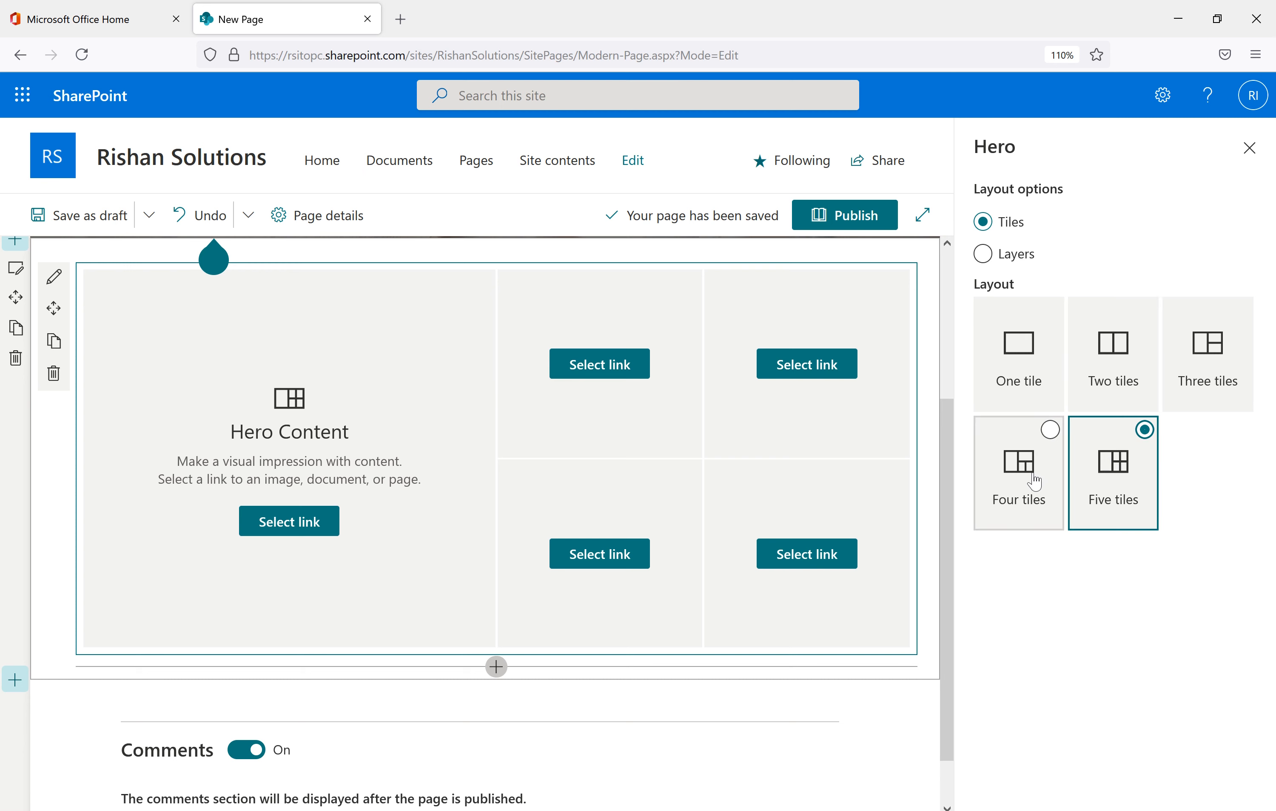
click(1026, 477)
click(1093, 370)
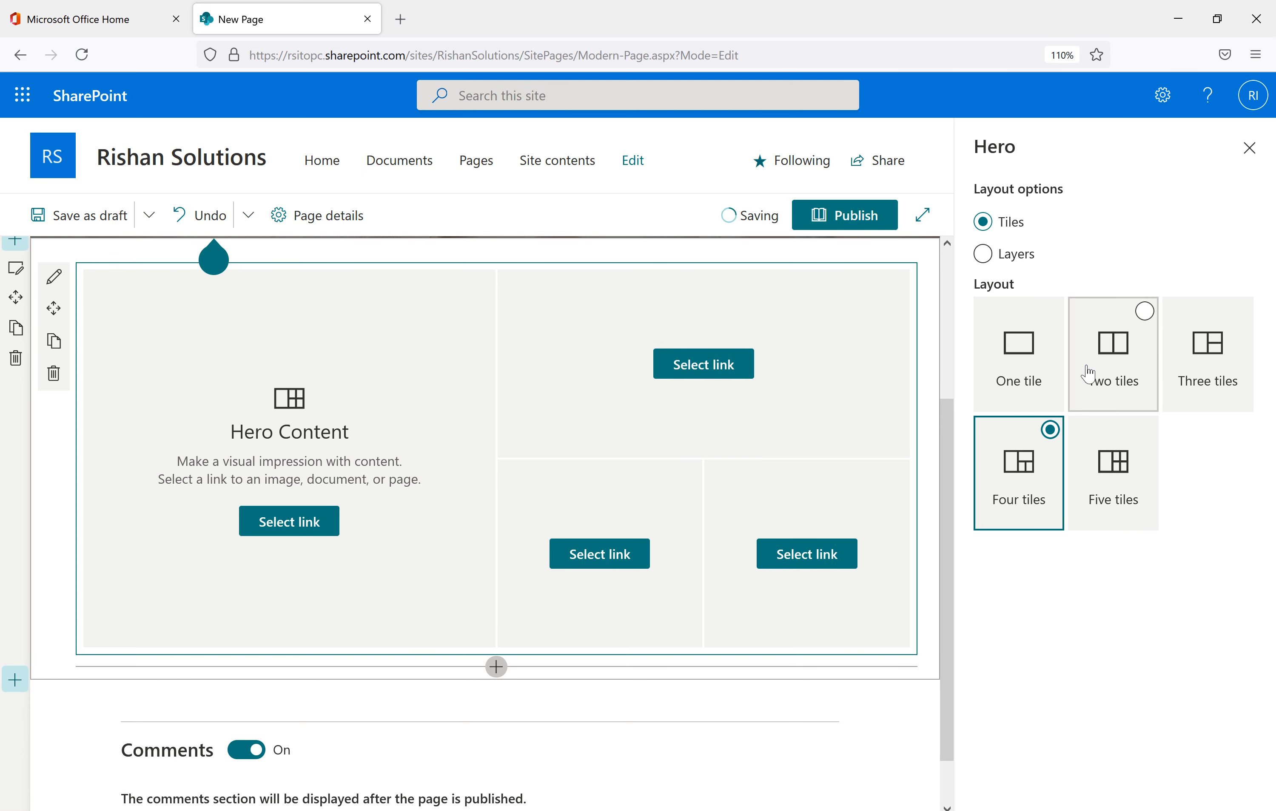
click(1037, 369)
click(1212, 375)
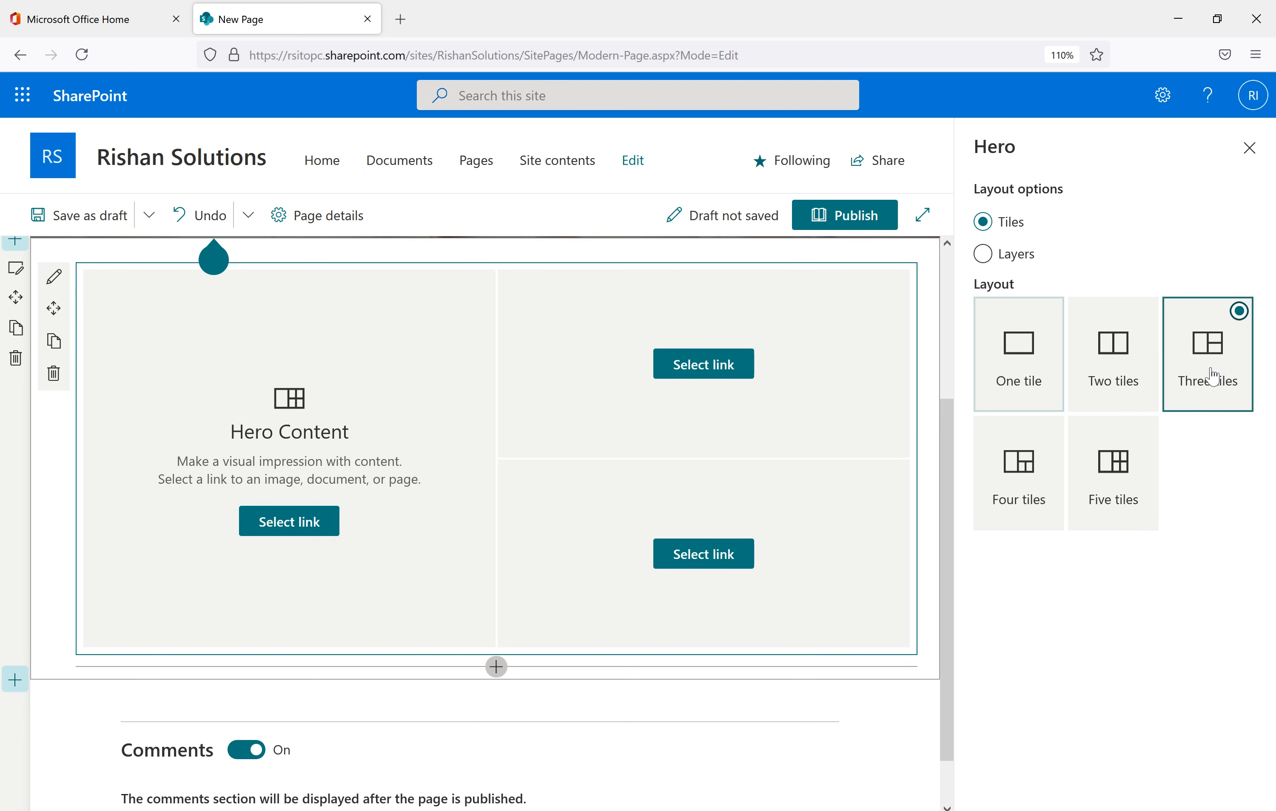
click(1097, 490)
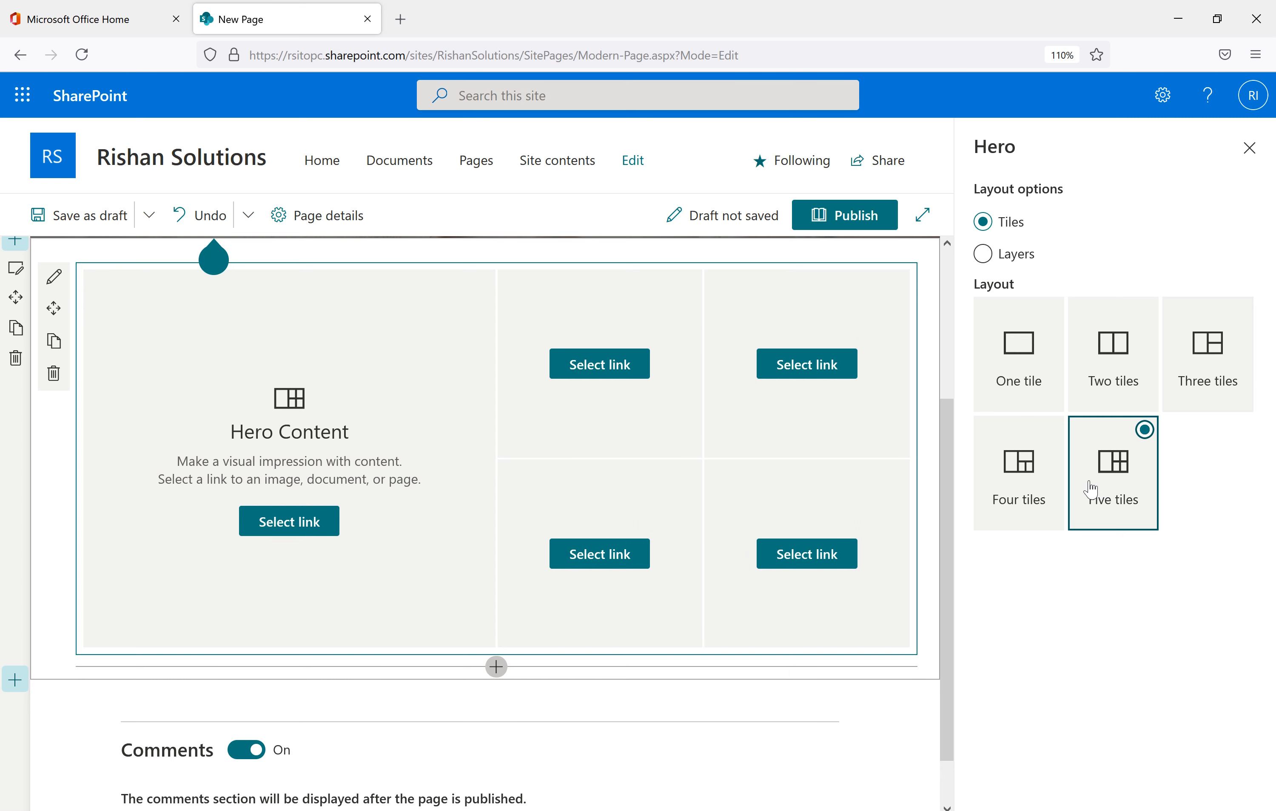
click(1037, 477)
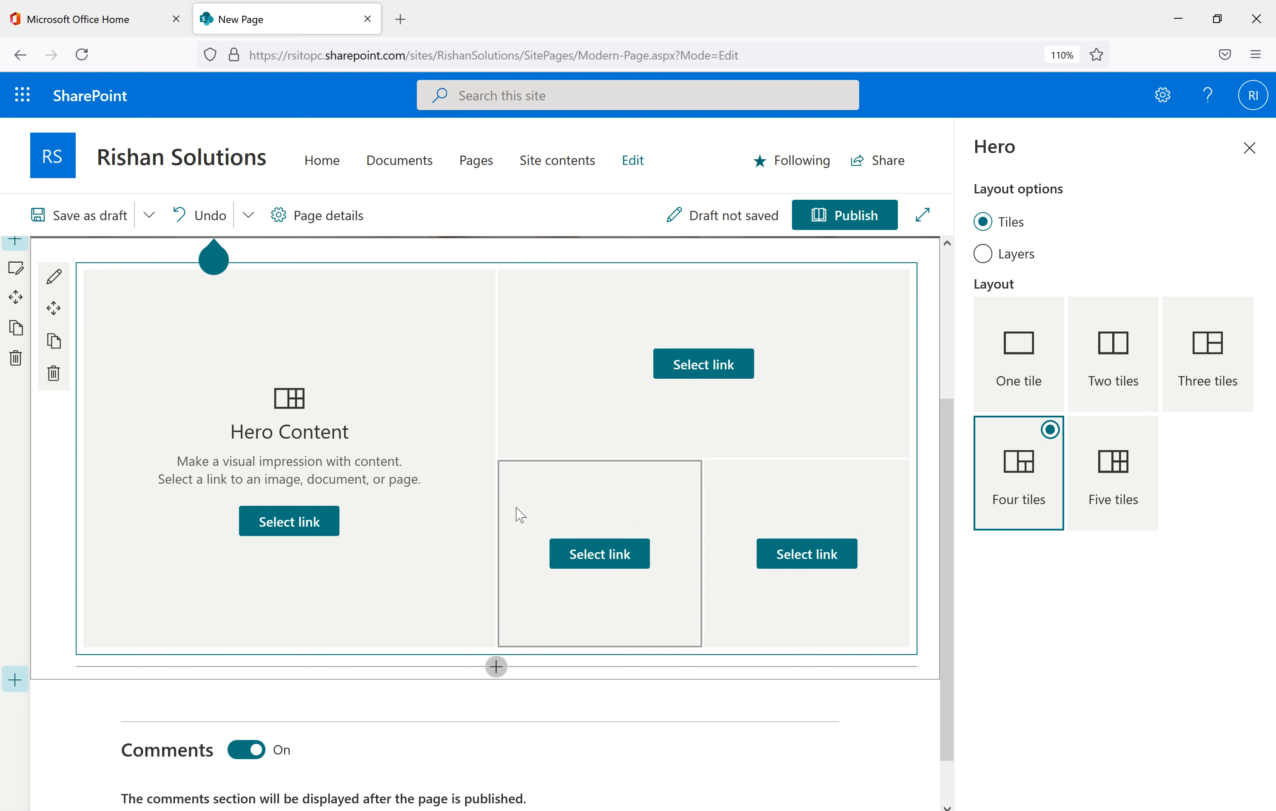
- Switch the Hero web part to Layers and set its layout to Two layers after trying One layer
click(990, 256)
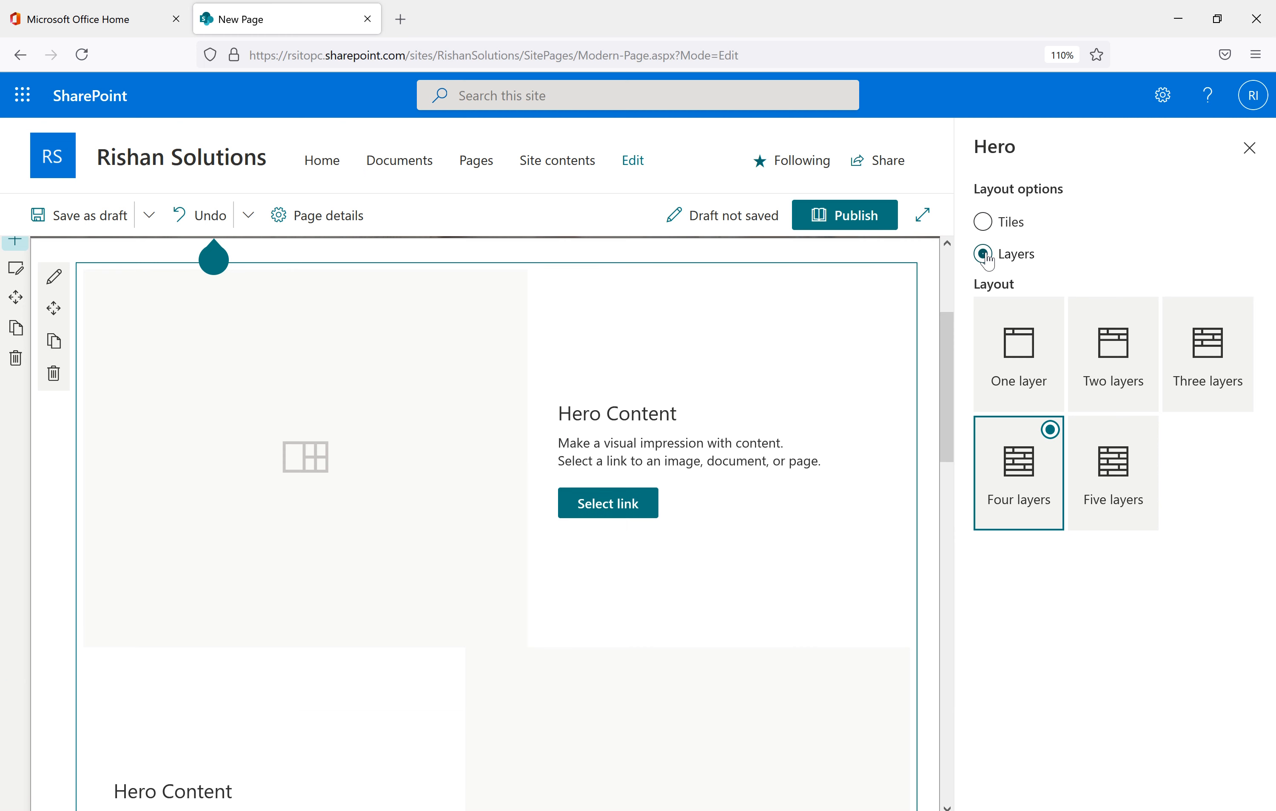
click(1031, 372)
click(1106, 369)
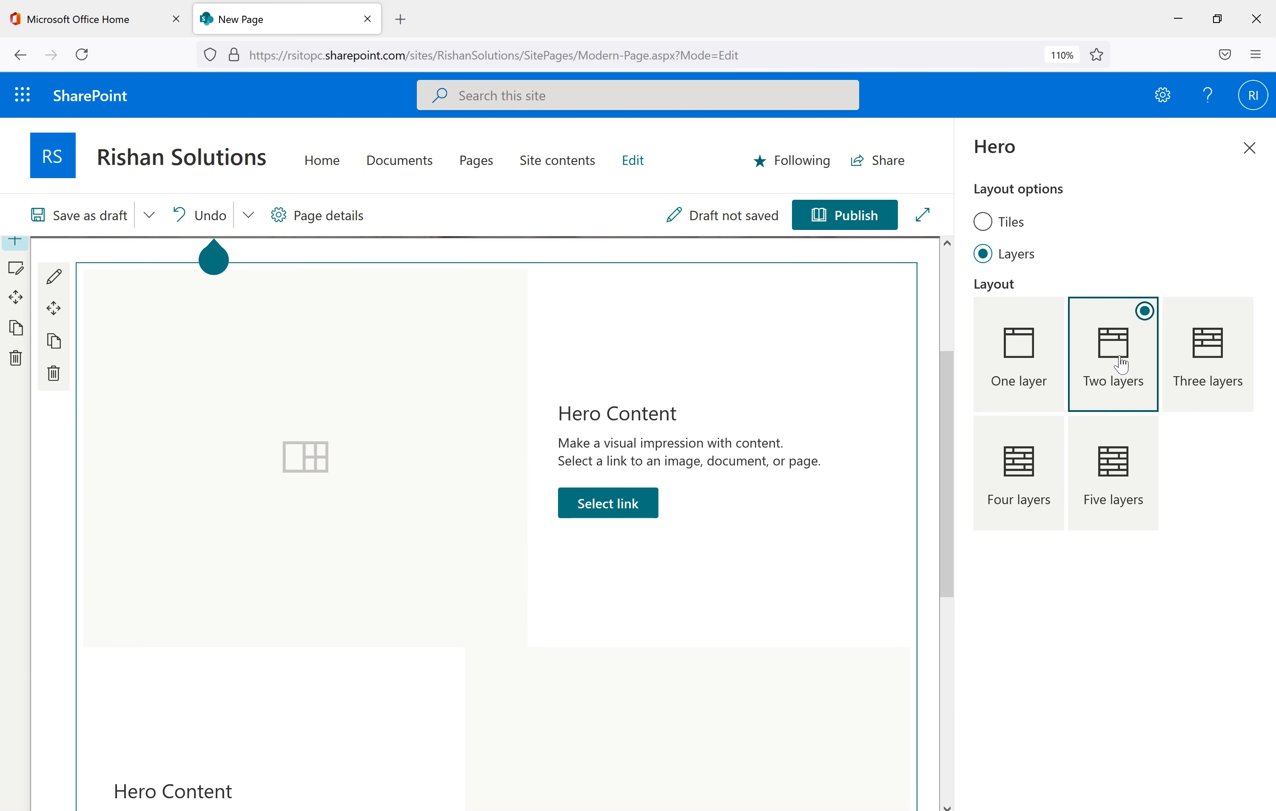
- Try the Three layers, Five layers and Four layers layouts on the Hero web part, returning to Two layers
click(1201, 370)
click(1120, 491)
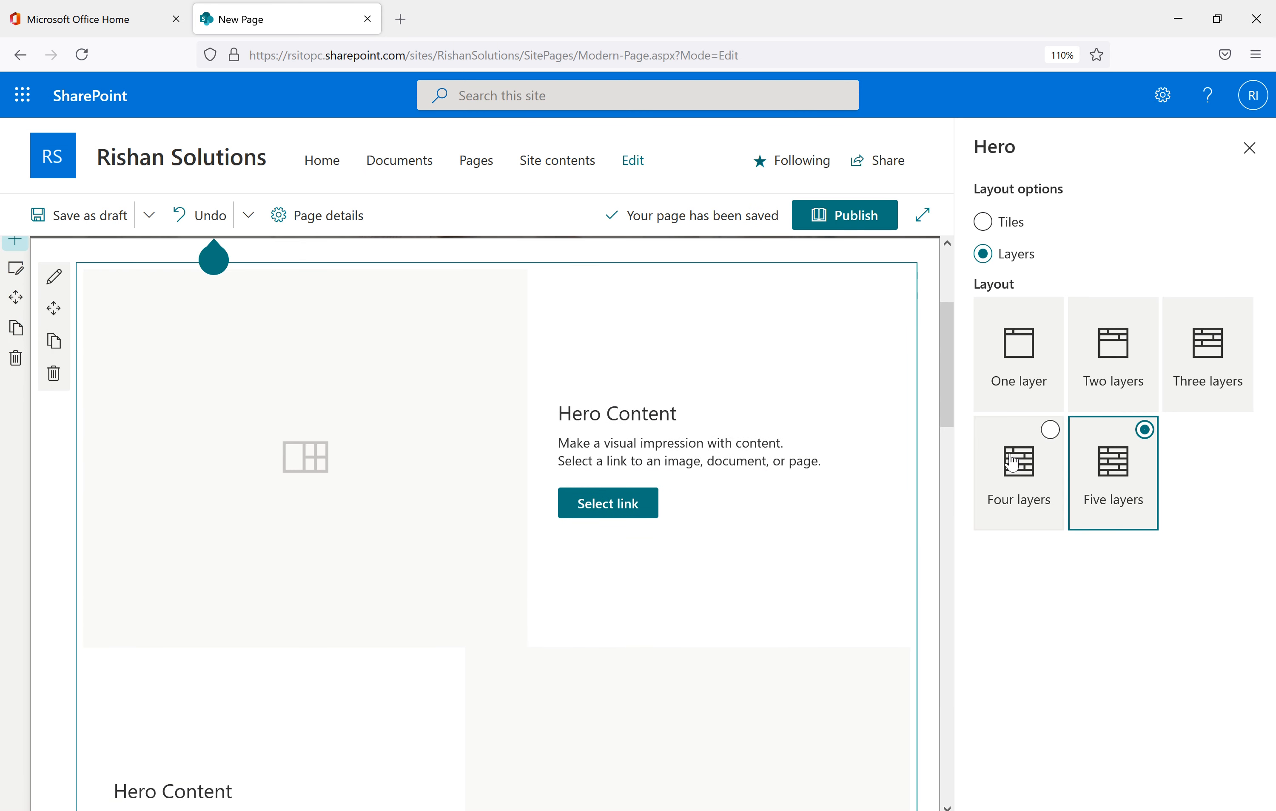
click(1019, 472)
click(1137, 370)
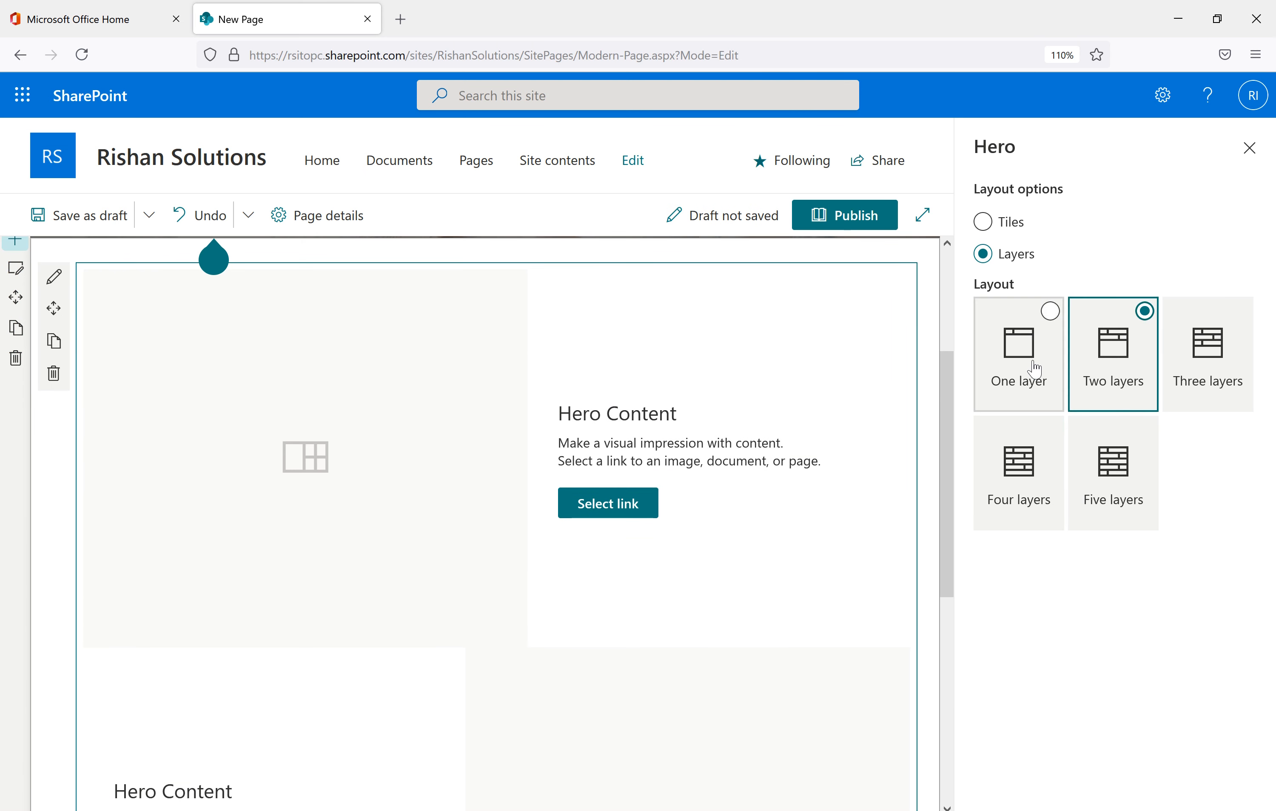
- Switch the Hero web part back to Tiles with the Four tiles layout and close its settings
click(1000, 228)
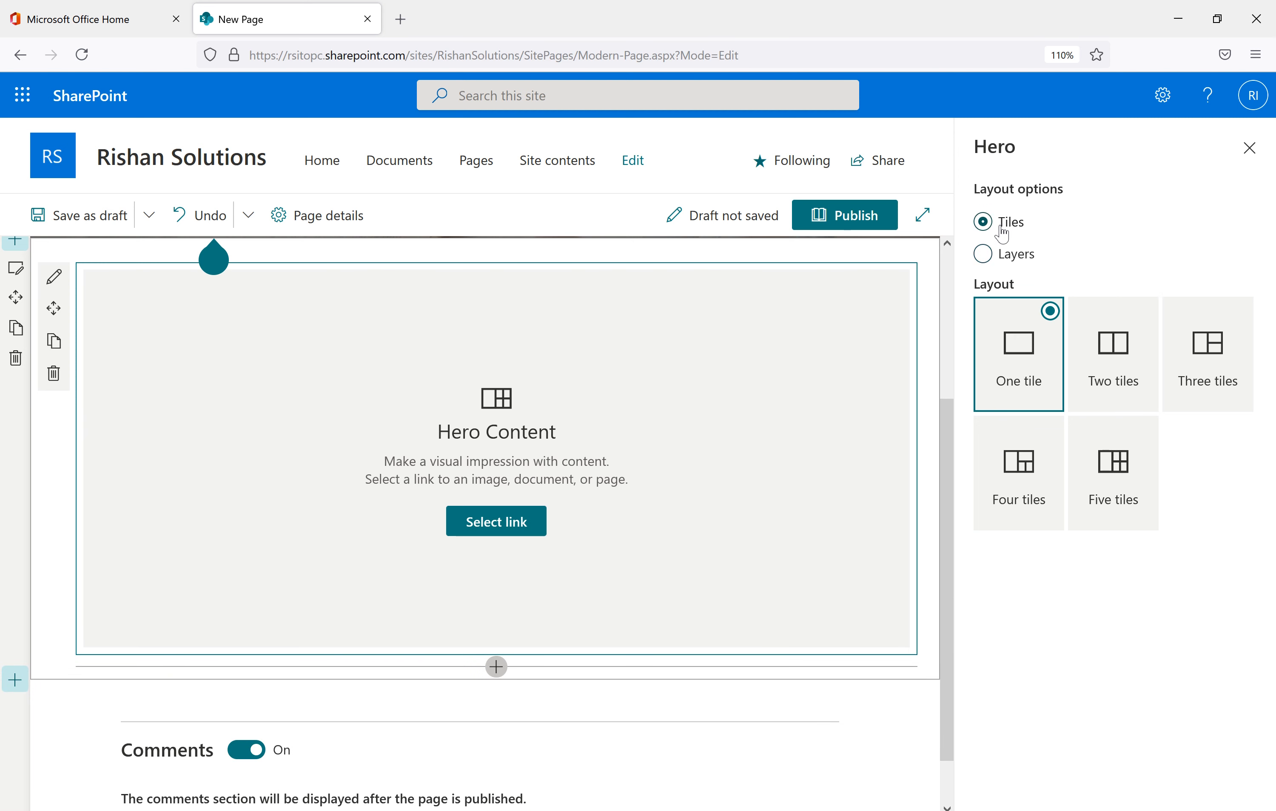
click(1021, 477)
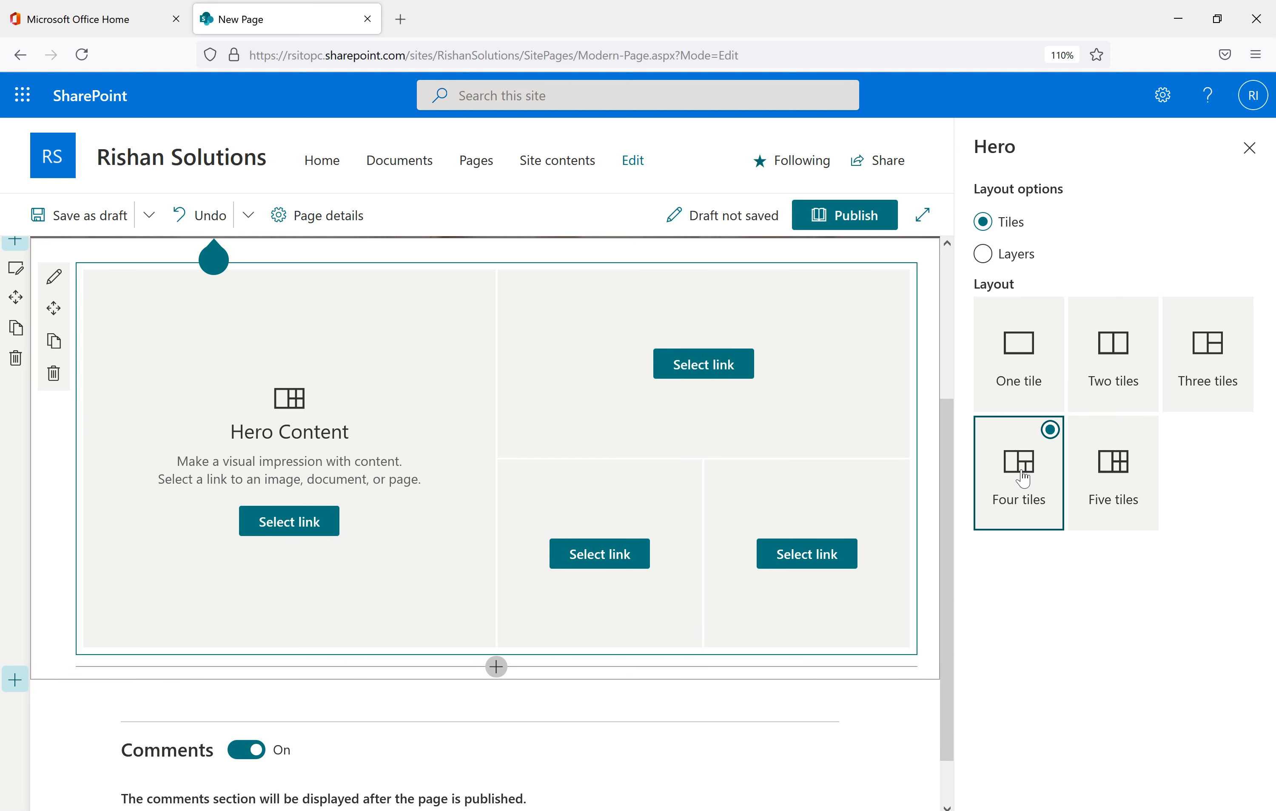
click(1249, 149)
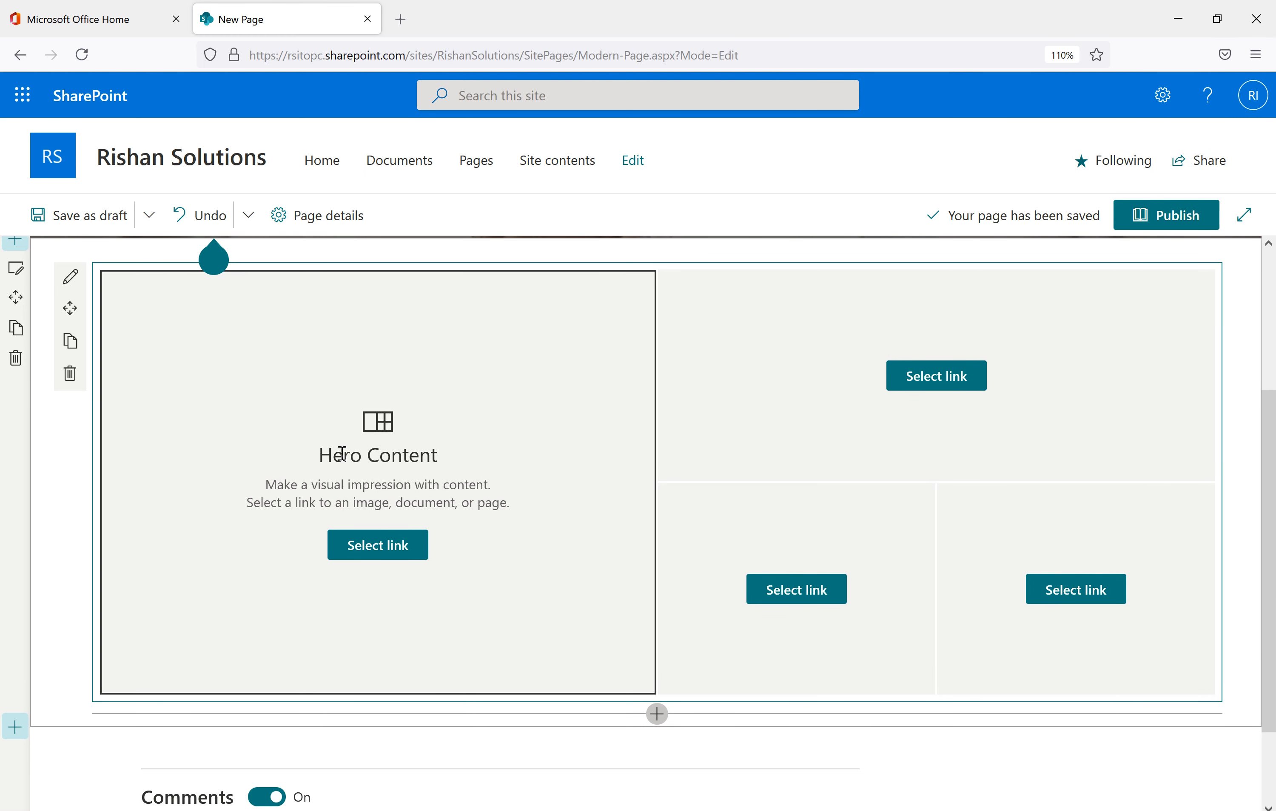
- Link the large Hero tile to the recent page "Rishan Solutions - Technologies" and dismiss the deletion tip
click(389, 553)
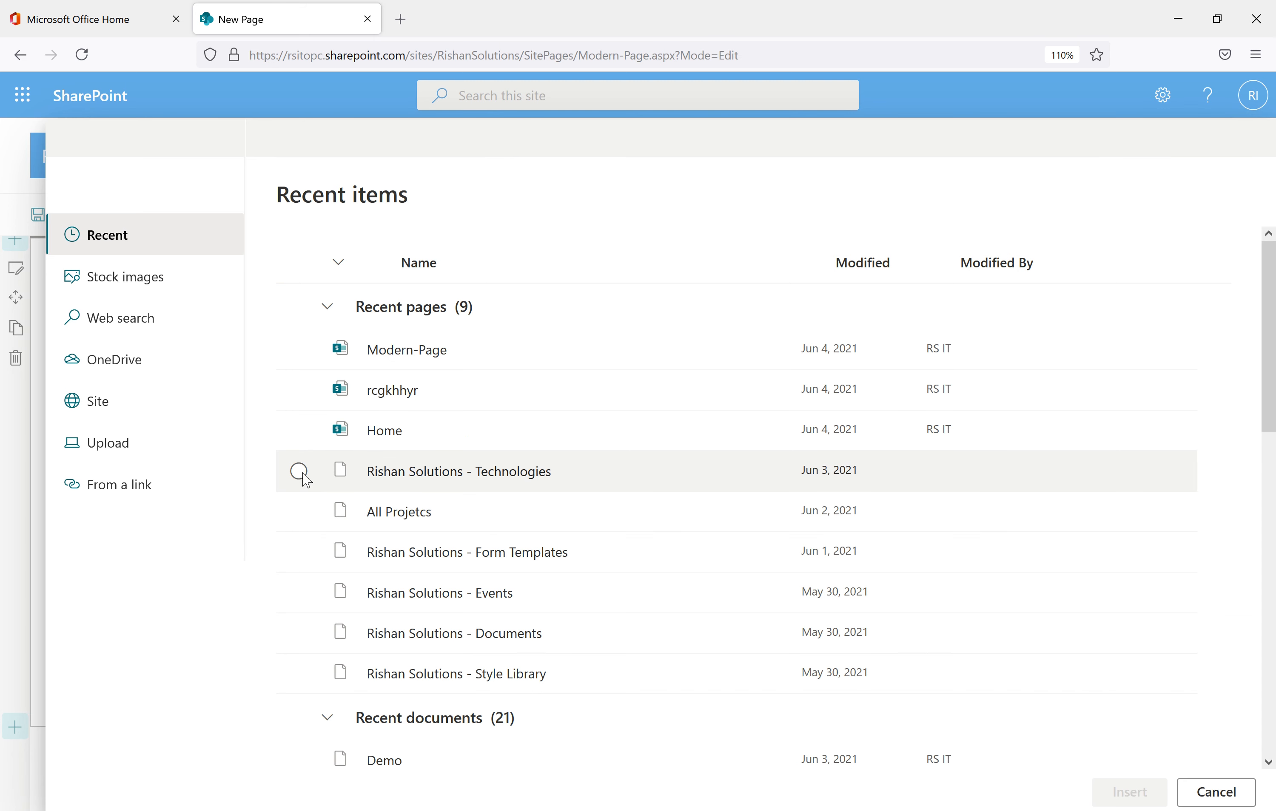
click(300, 473)
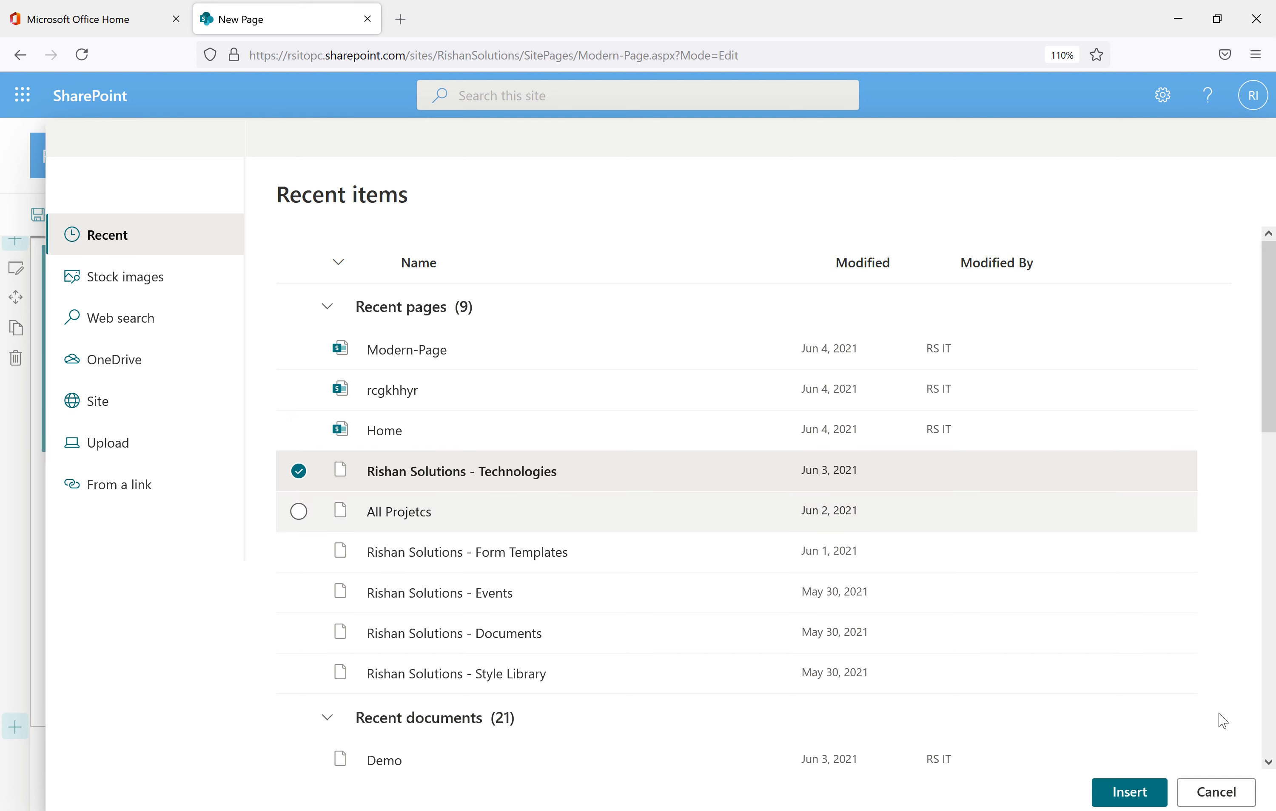
click(1127, 791)
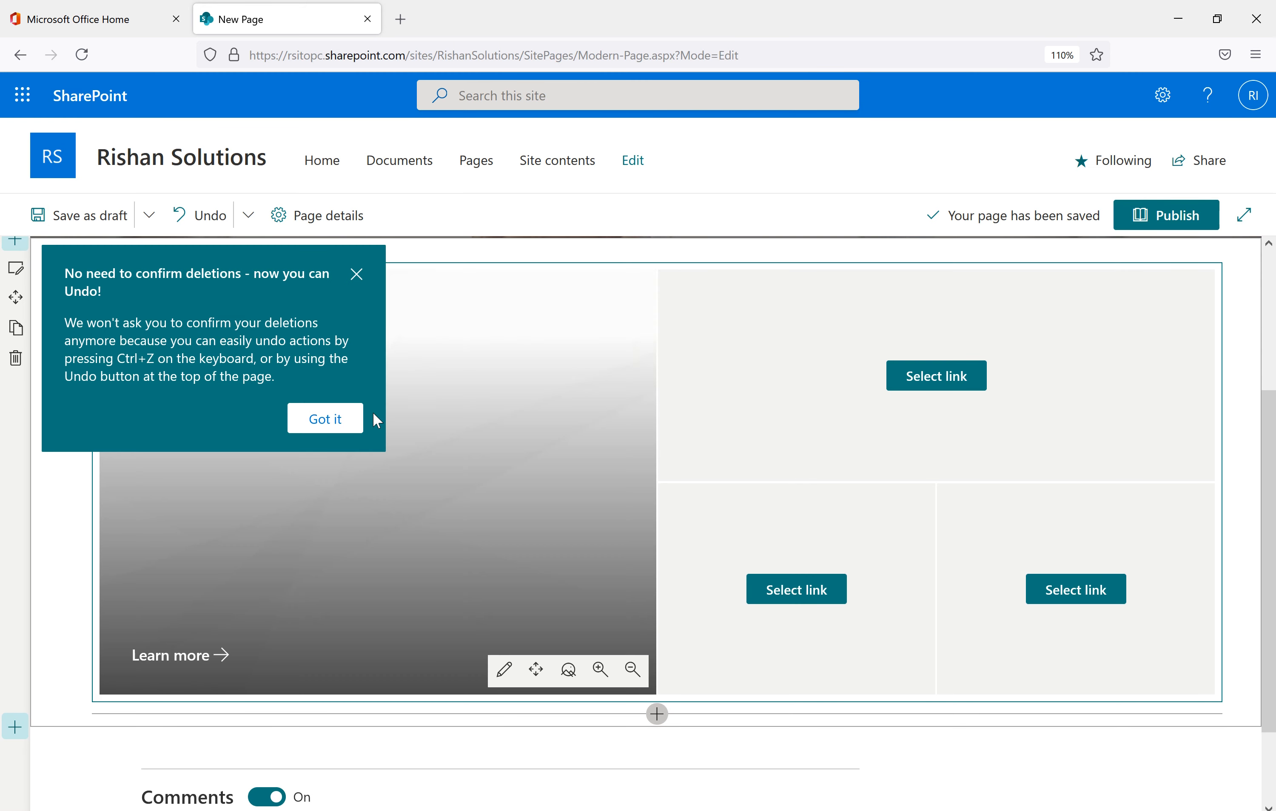
click(355, 275)
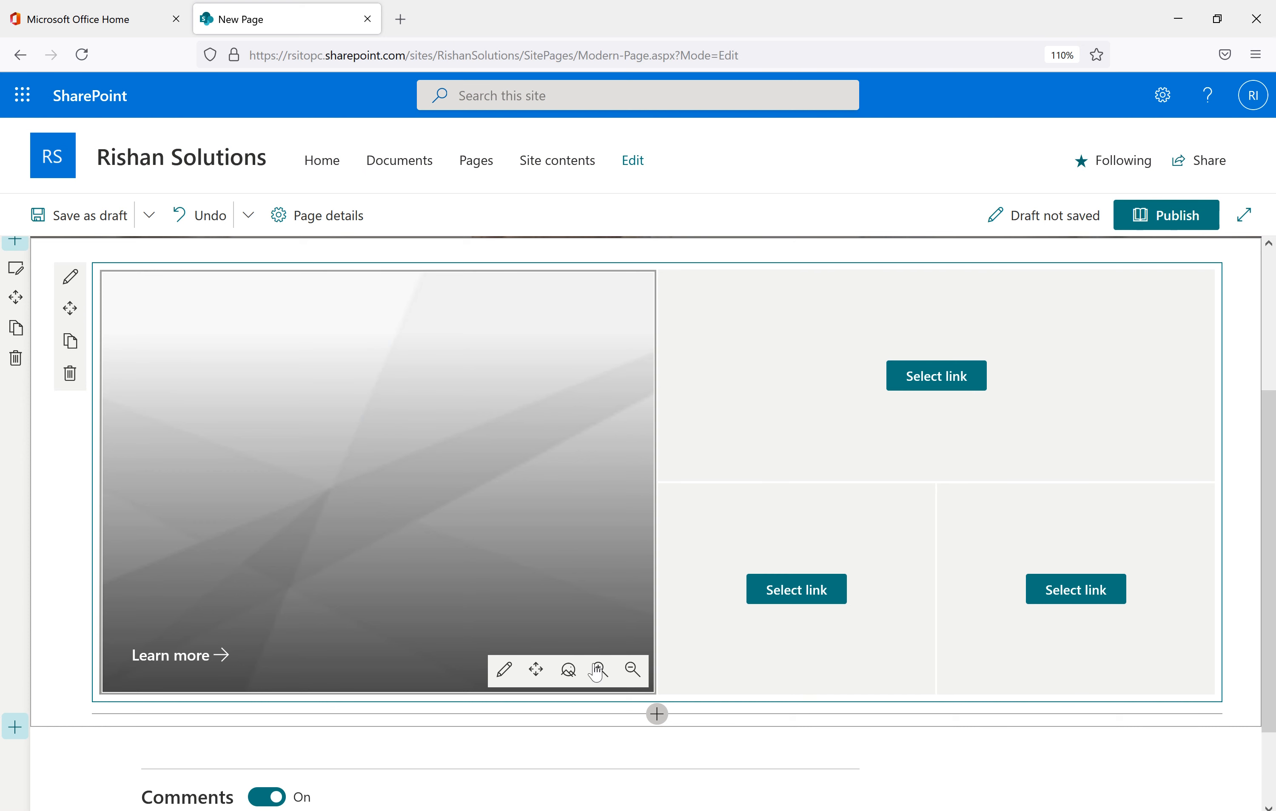
- Title the large Hero tile "Technologies" and keep the title shown in the layout after toggling it off and on
click(504, 671)
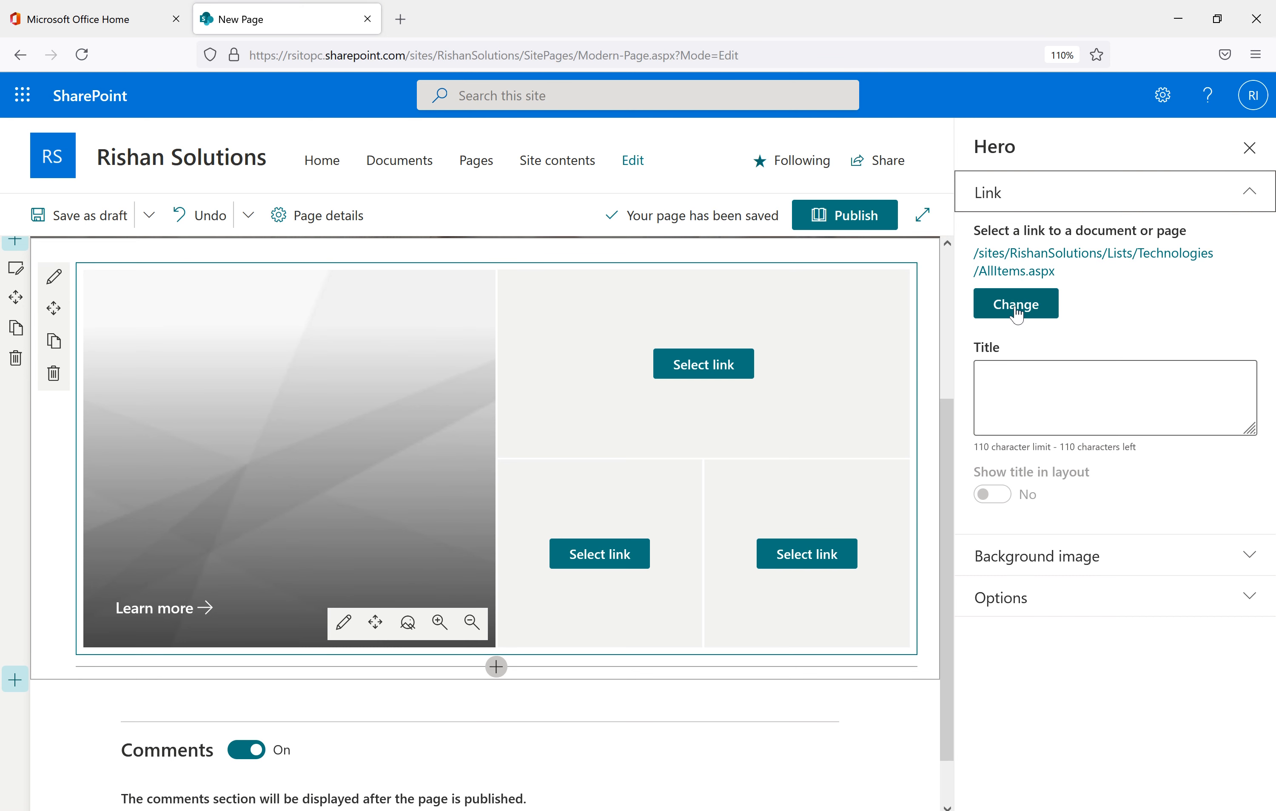
click(1035, 395)
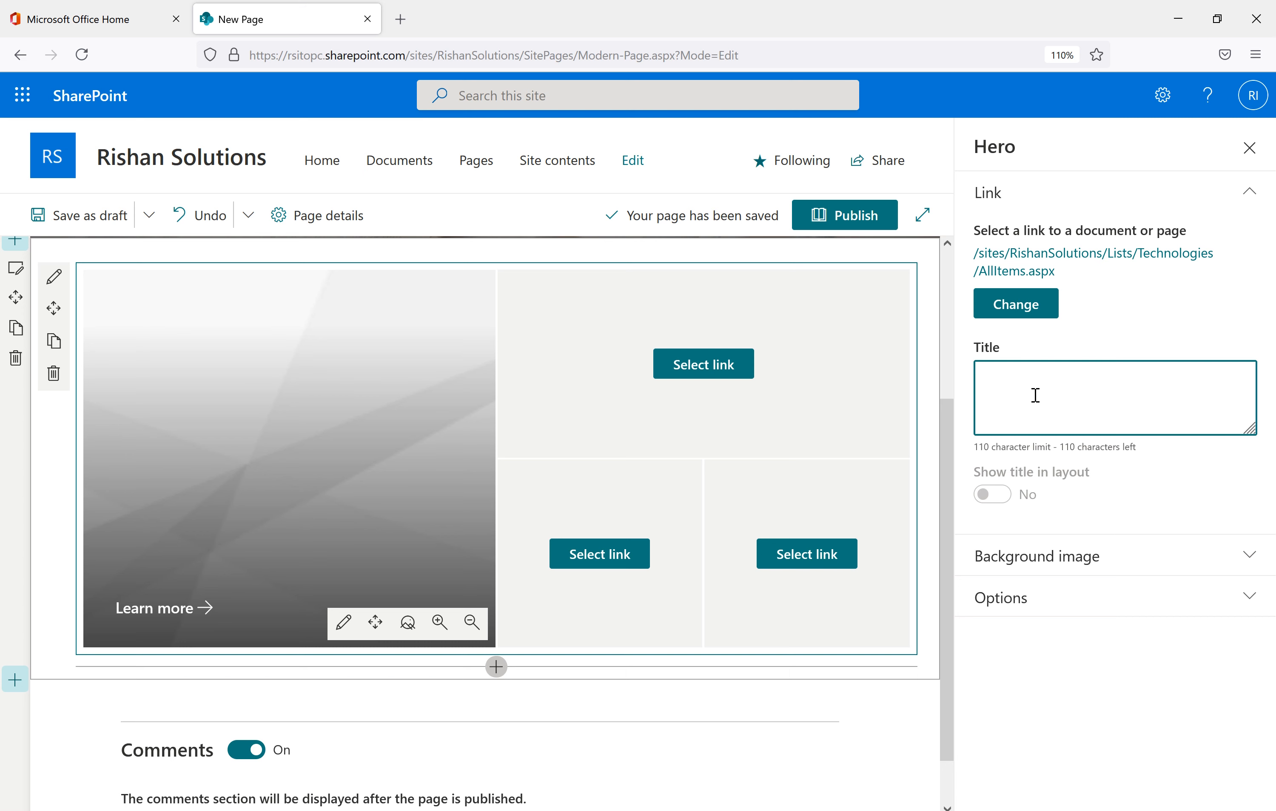
text(Technologies)
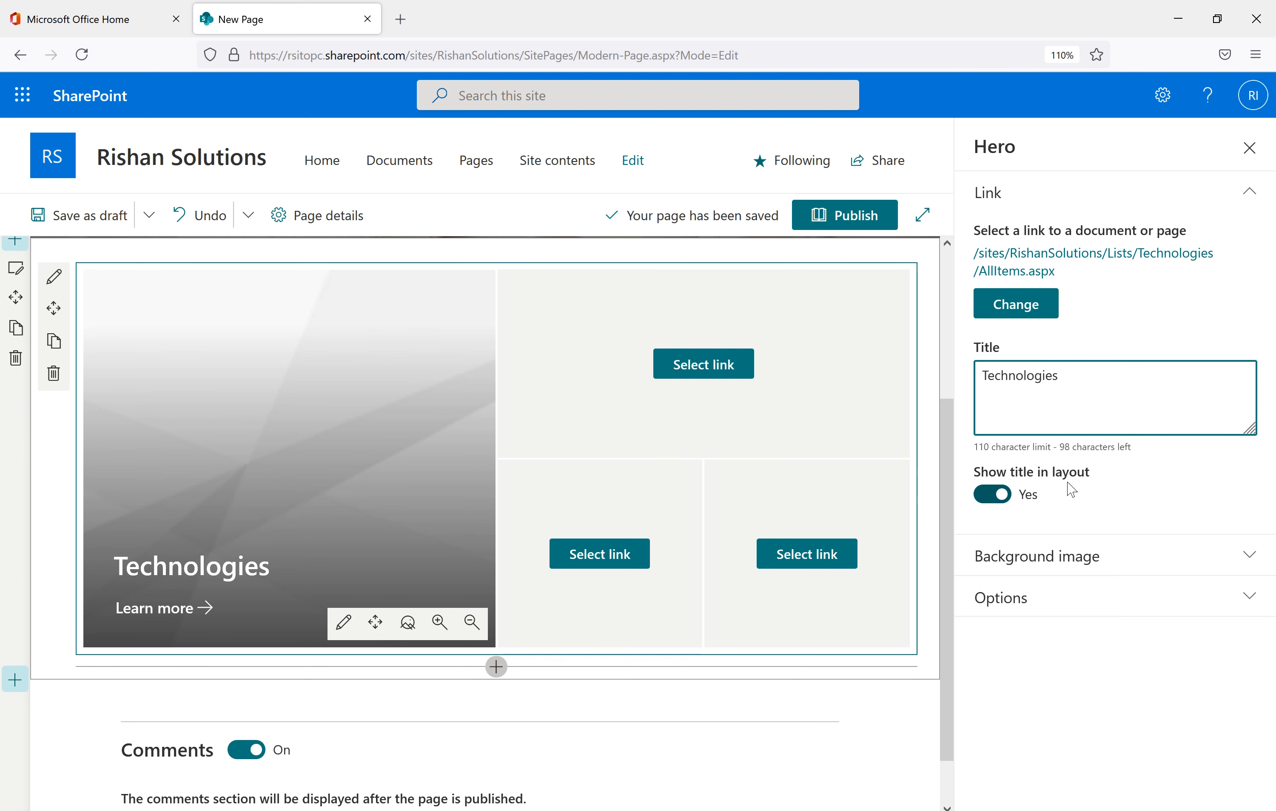
click(992, 501)
click(992, 501)
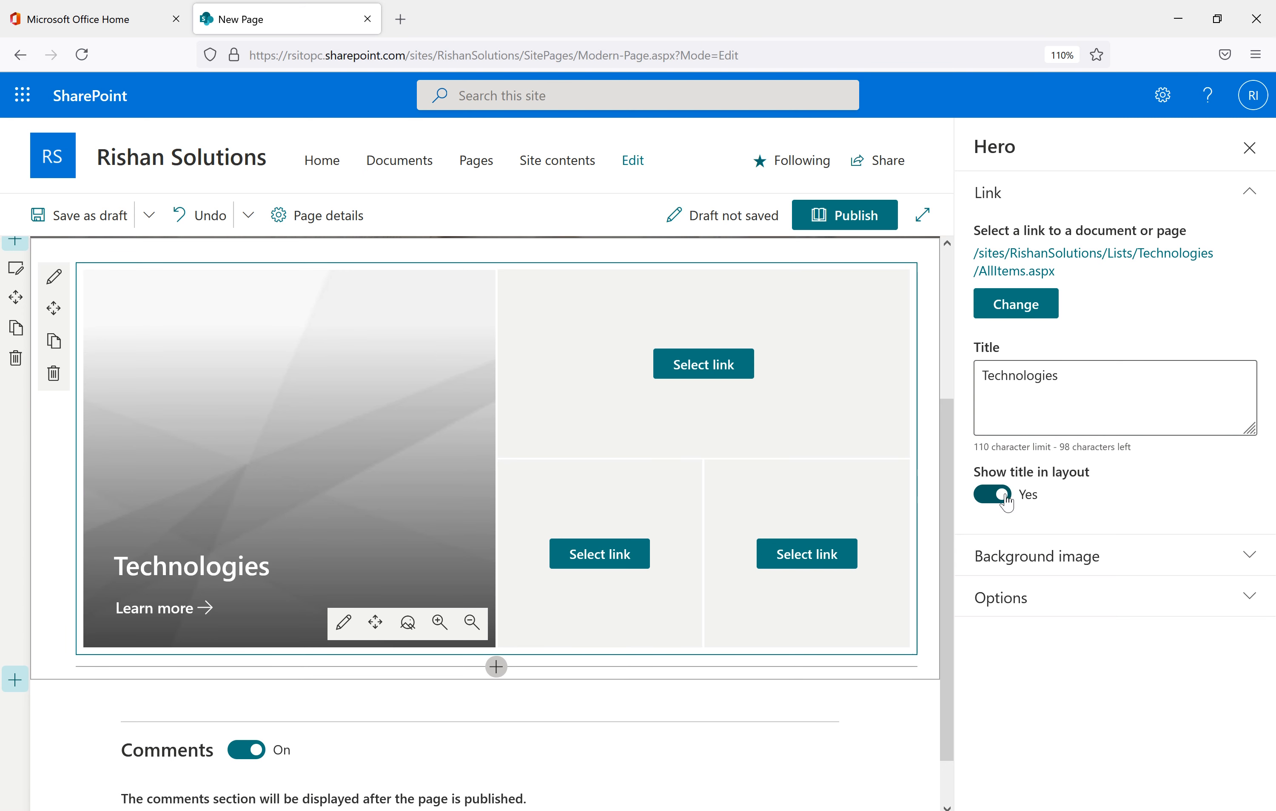
- Set the Technologies tile's background to Custom image after trying Color block
click(1130, 558)
scroll(1125, 564, down, 2)
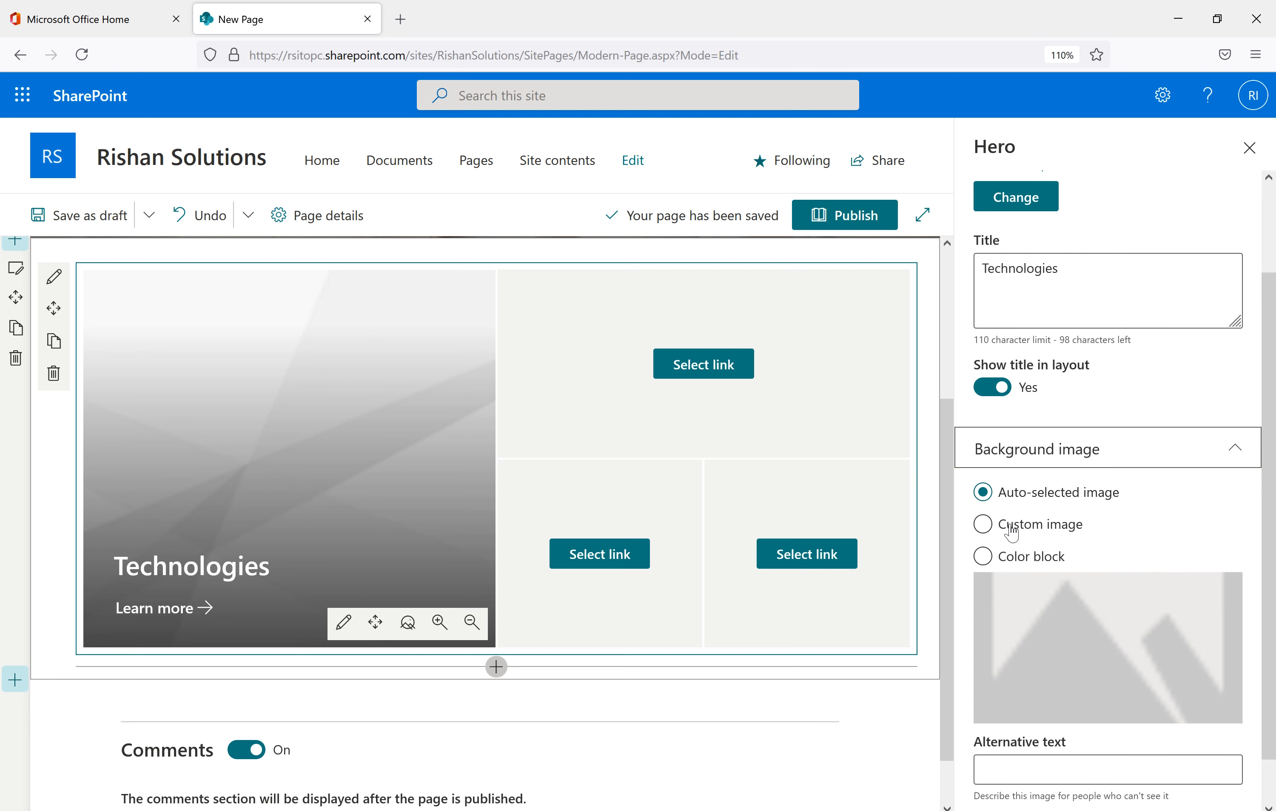
click(983, 525)
scroll(1048, 533, down, 2)
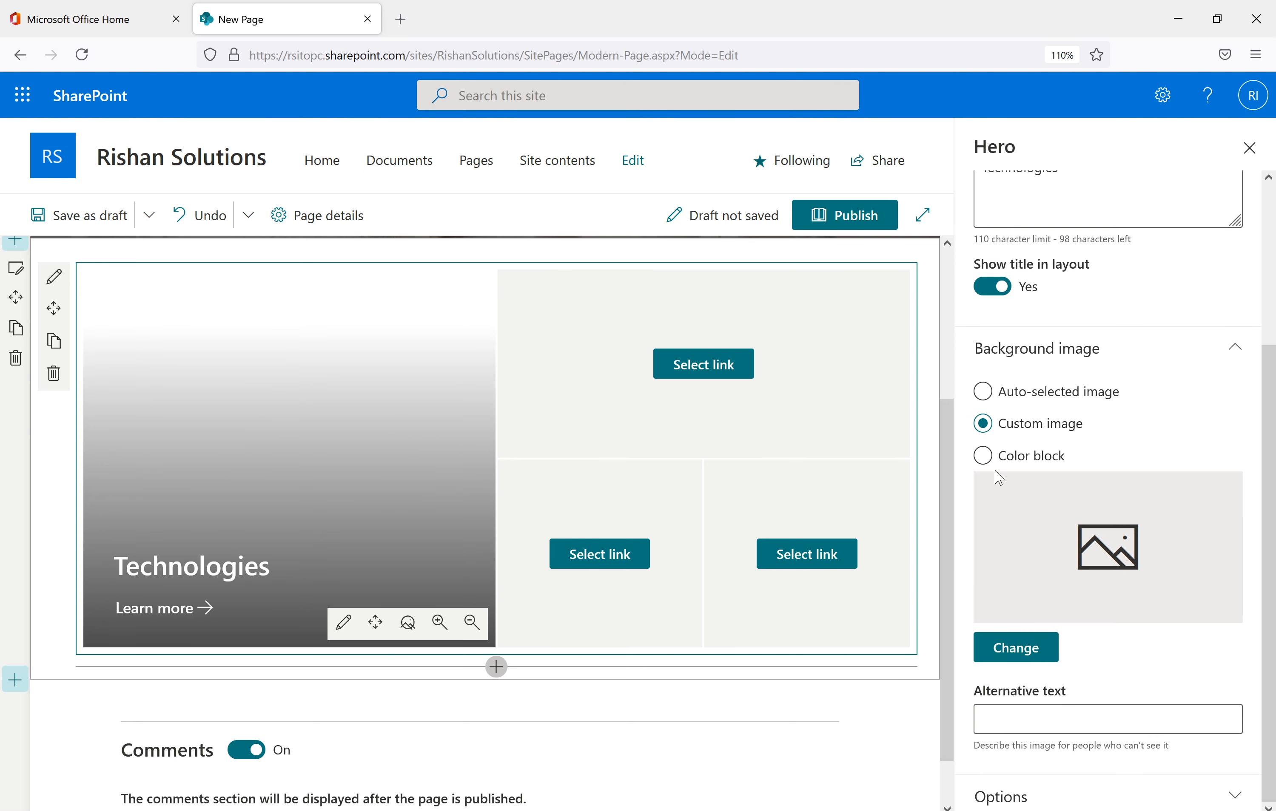
click(985, 457)
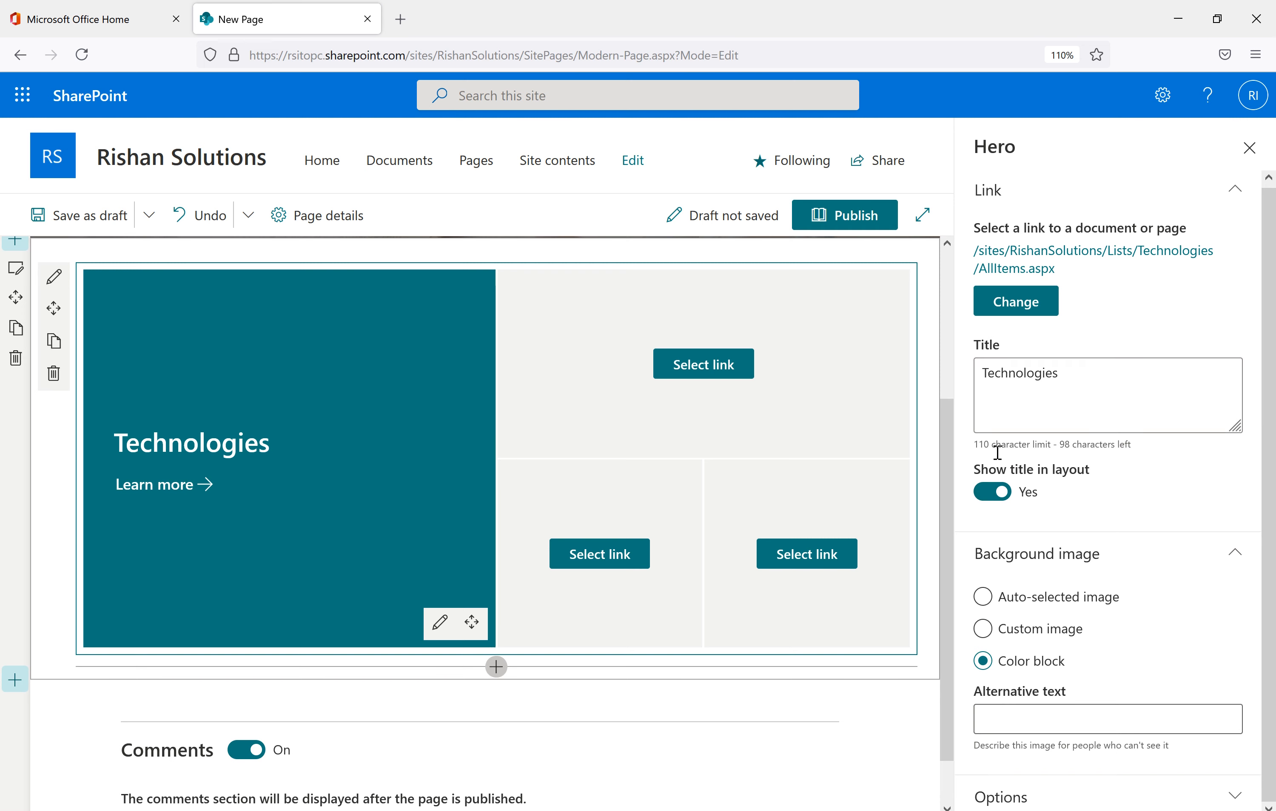
click(998, 630)
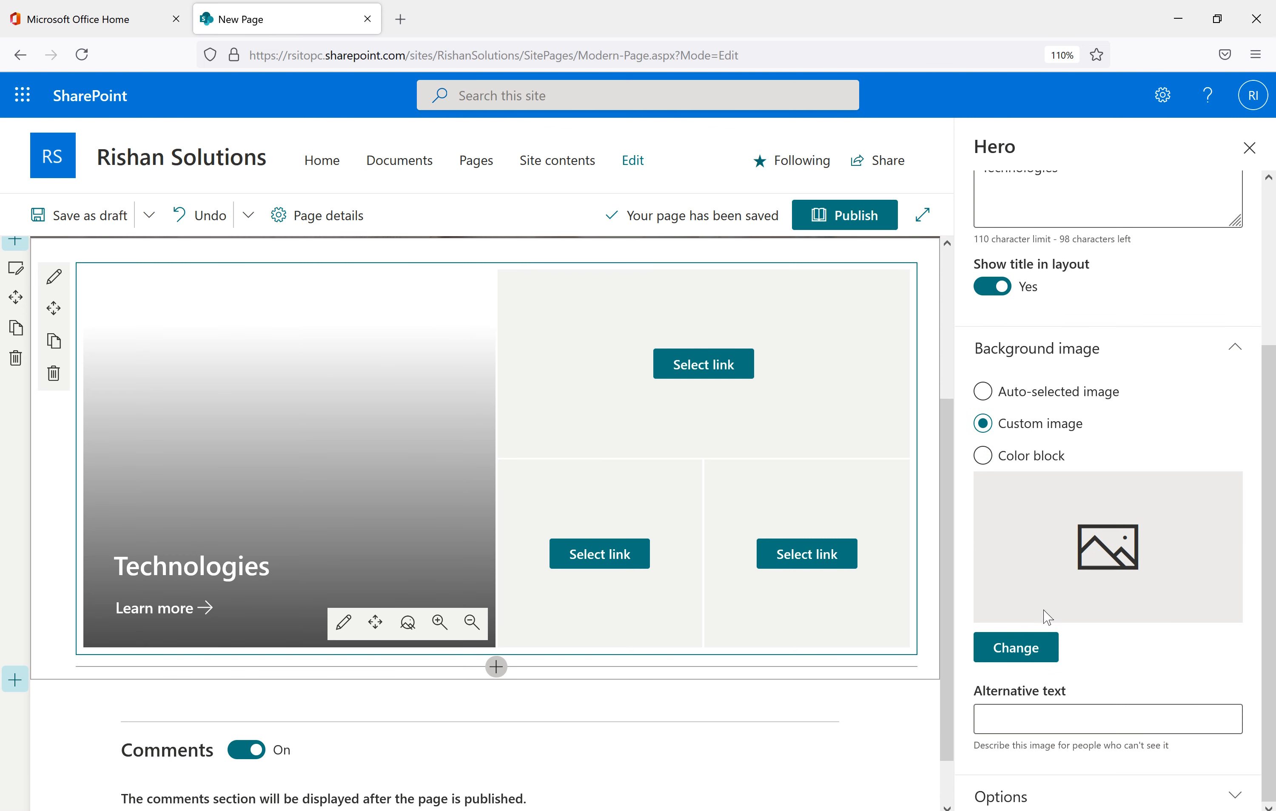
- Use the stock image of people at a table by large brick-framed windows as the Technologies tile's custom background
click(1019, 648)
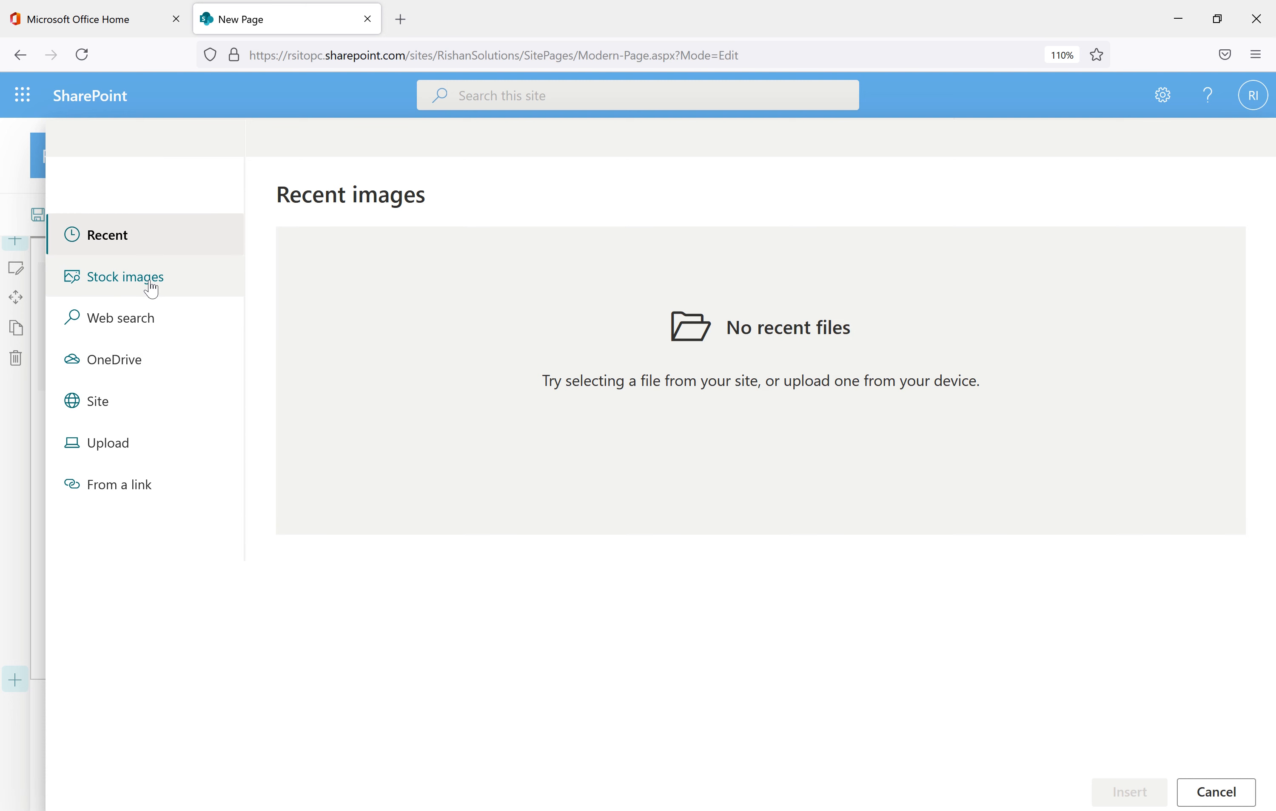
click(152, 289)
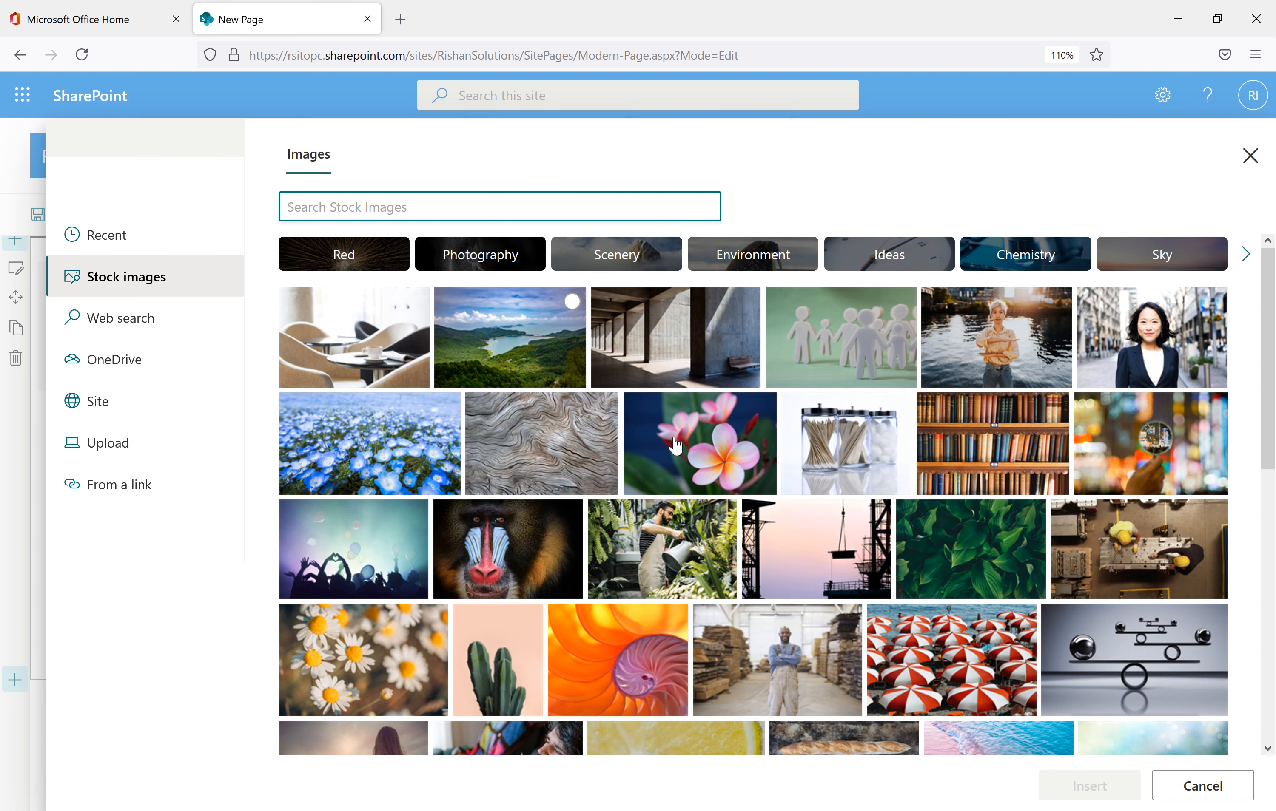
scroll(971, 475, down, 2)
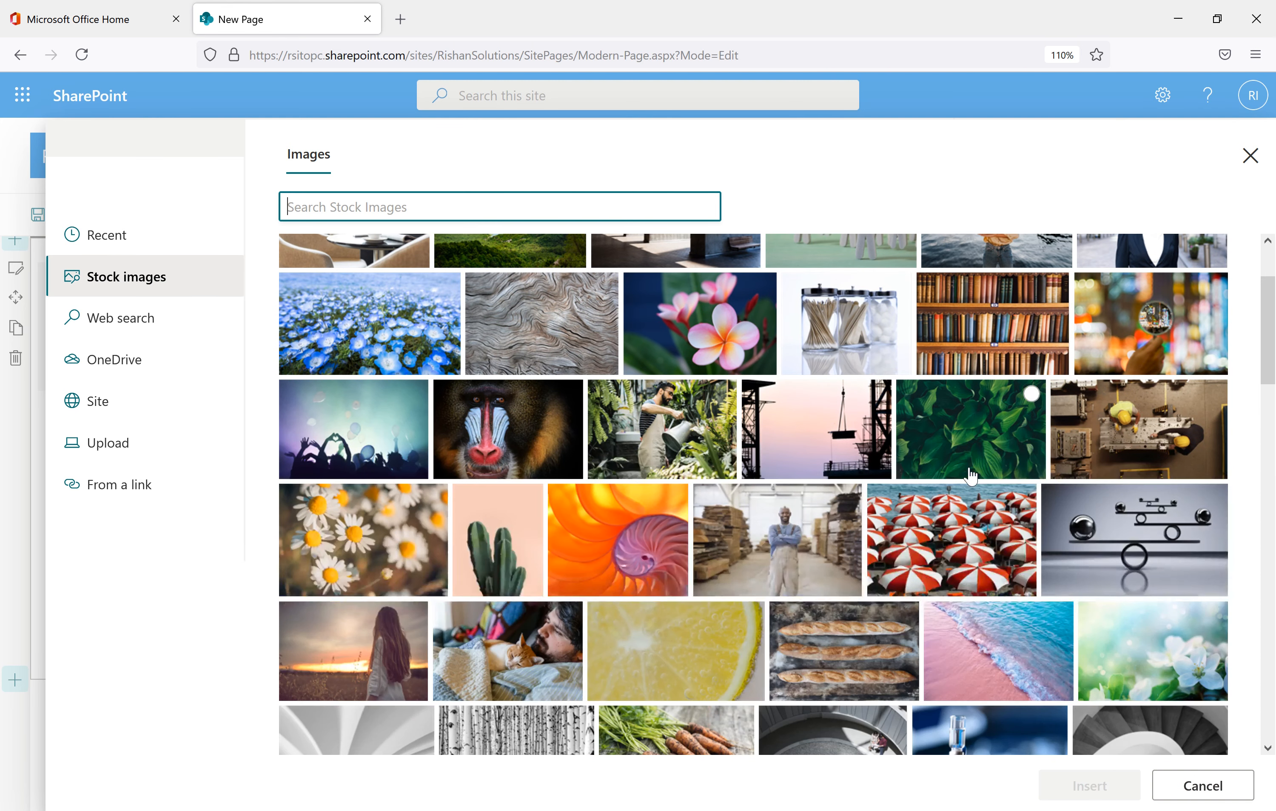
scroll(969, 477, down, 10)
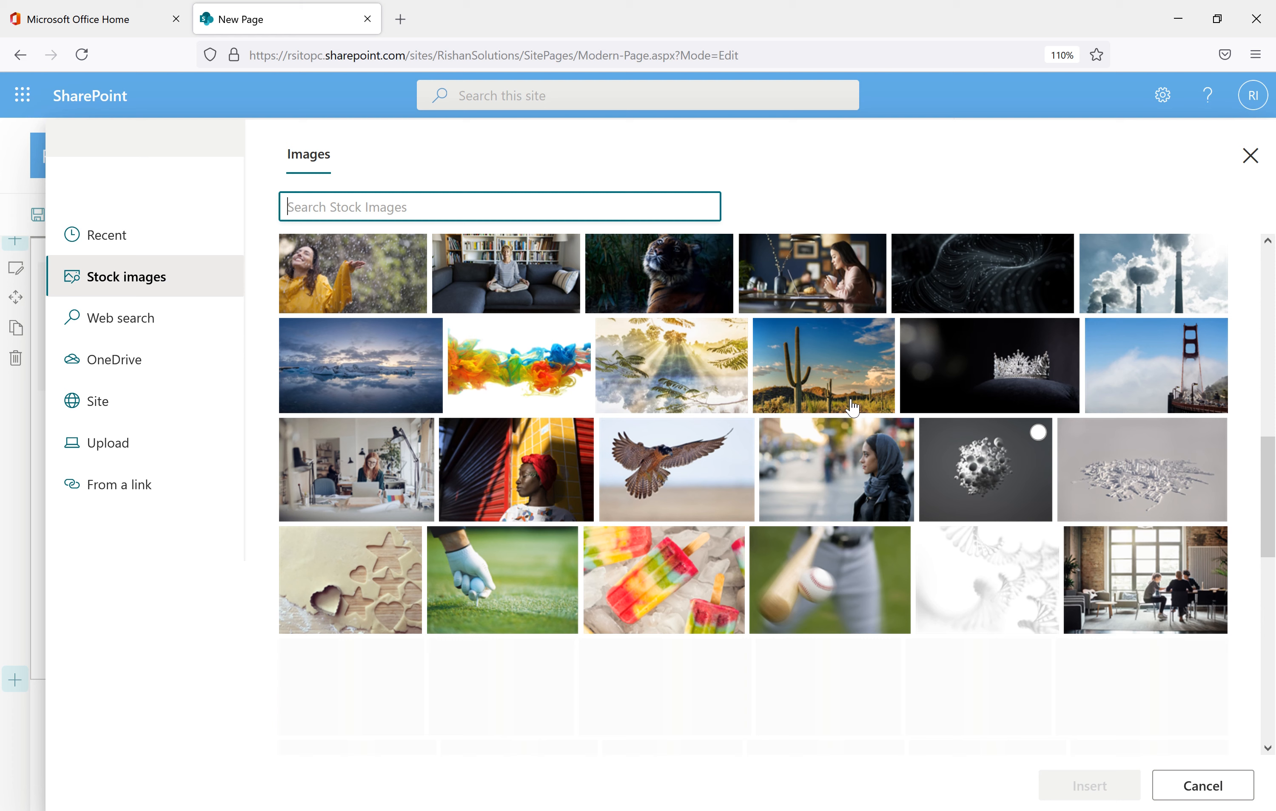
scroll(757, 511, down, 4)
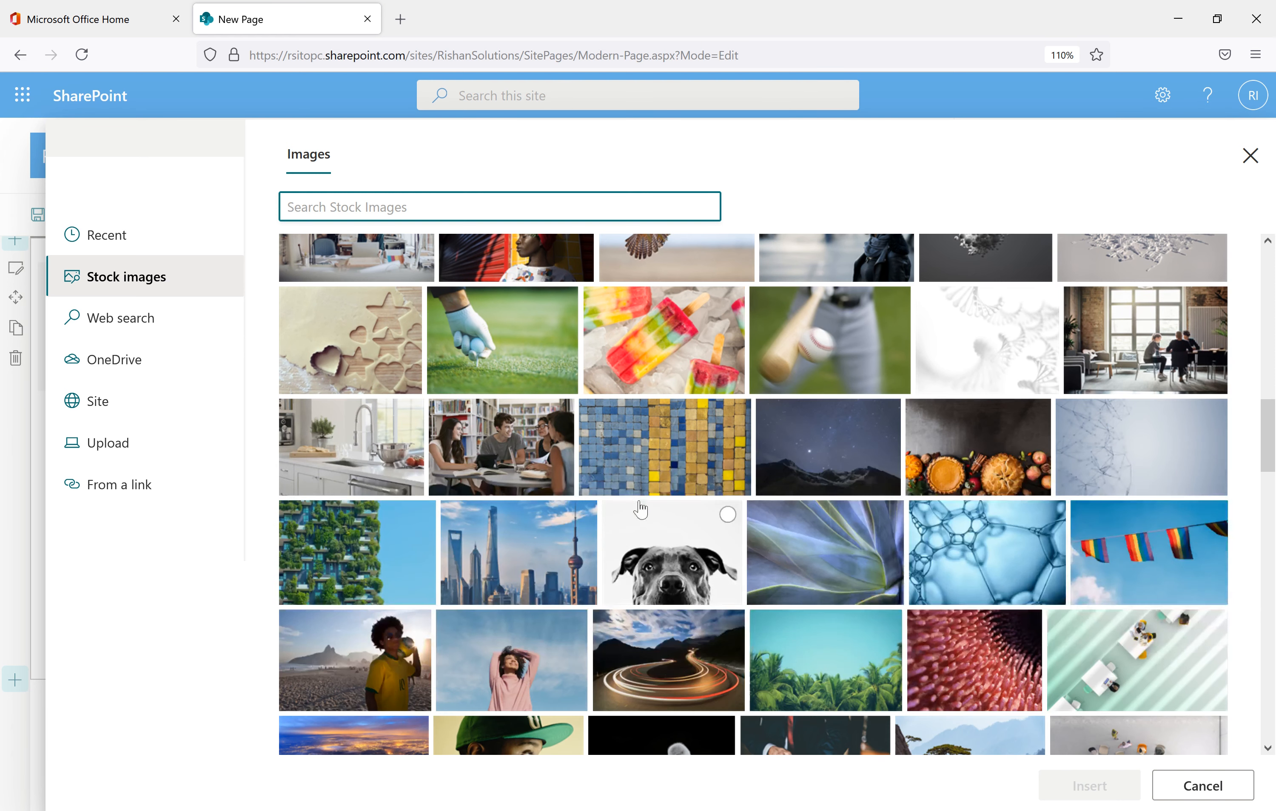
scroll(930, 526, up, 2)
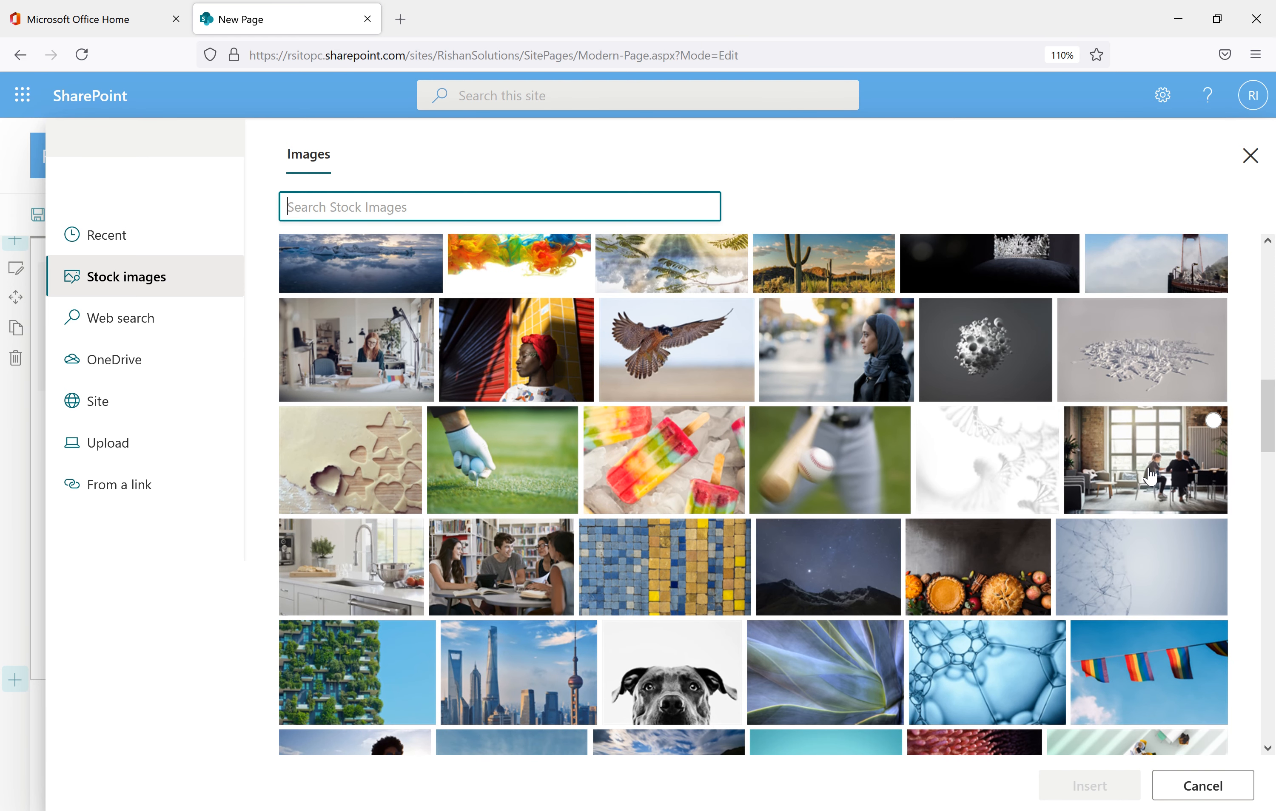
click(1212, 422)
click(1088, 785)
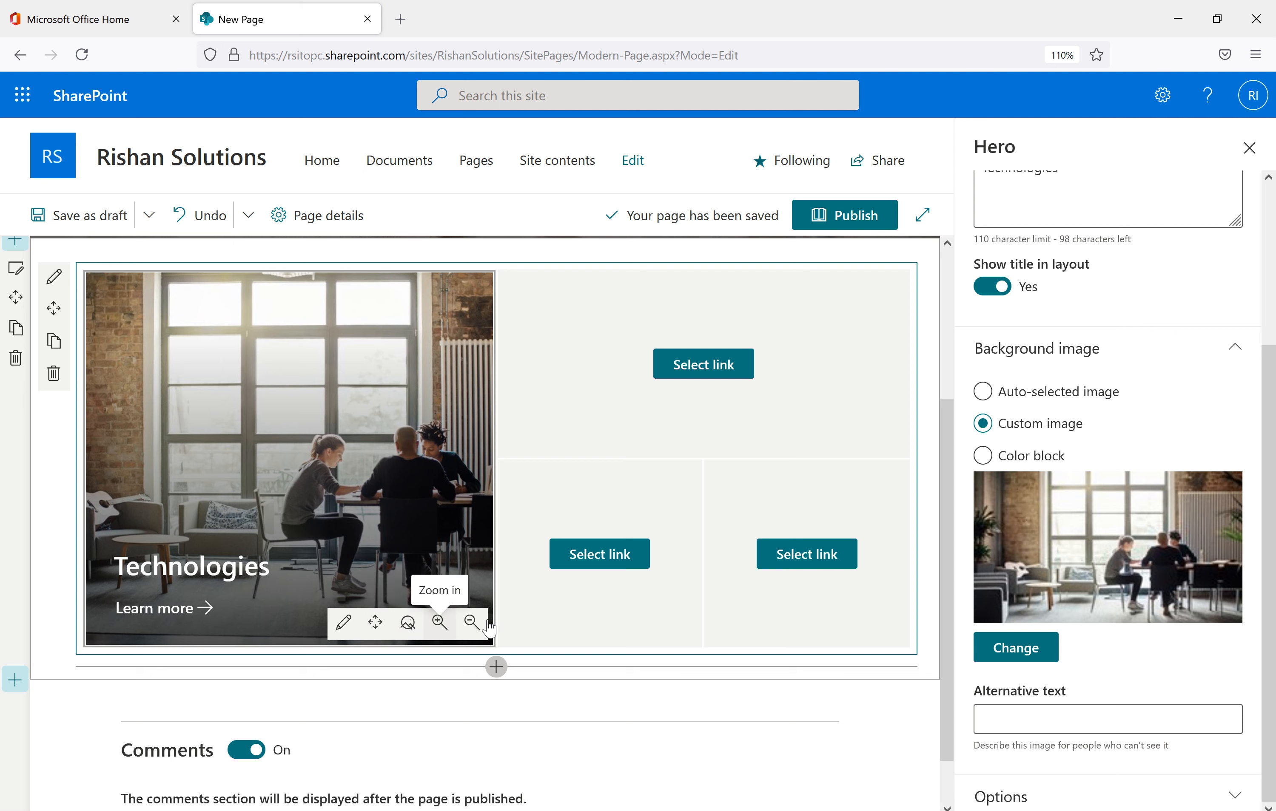
- Zoom the Technologies tile's background image out one level and in two levels
click(473, 631)
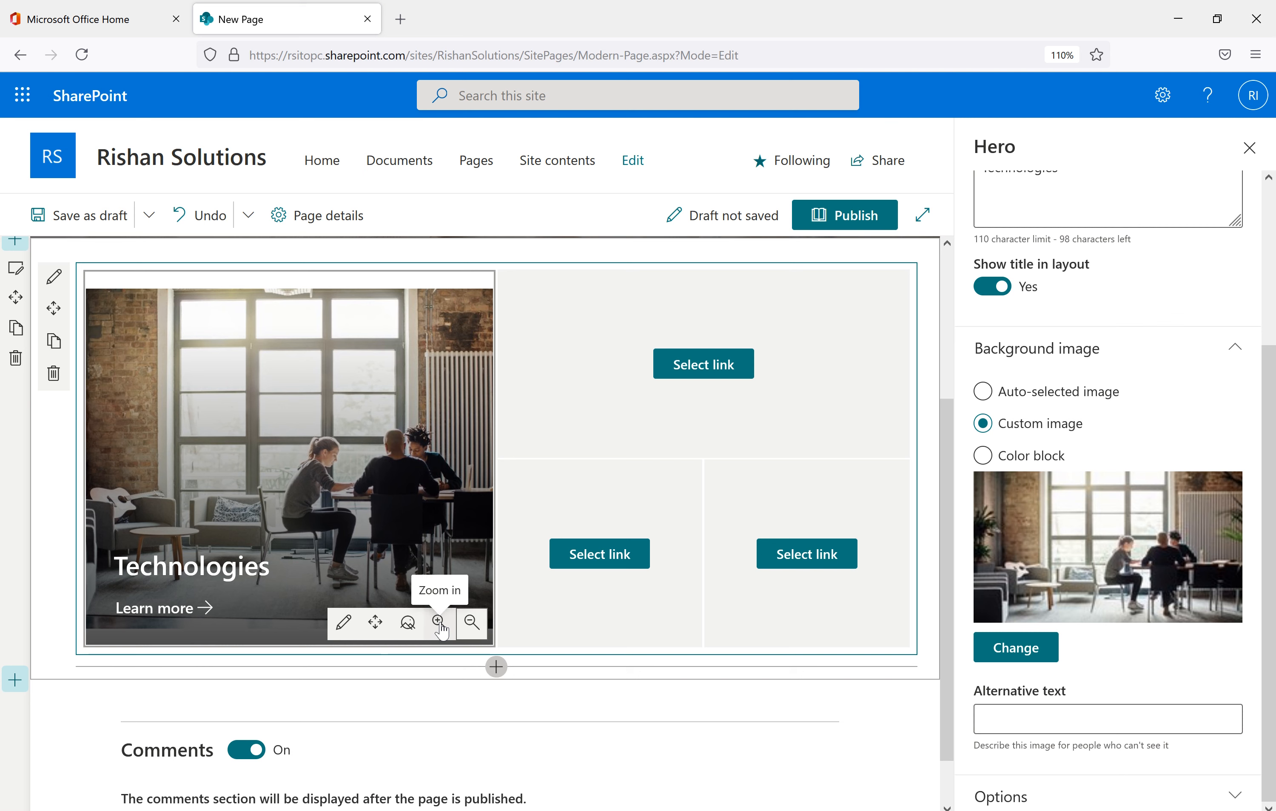
click(440, 630)
click(440, 630)
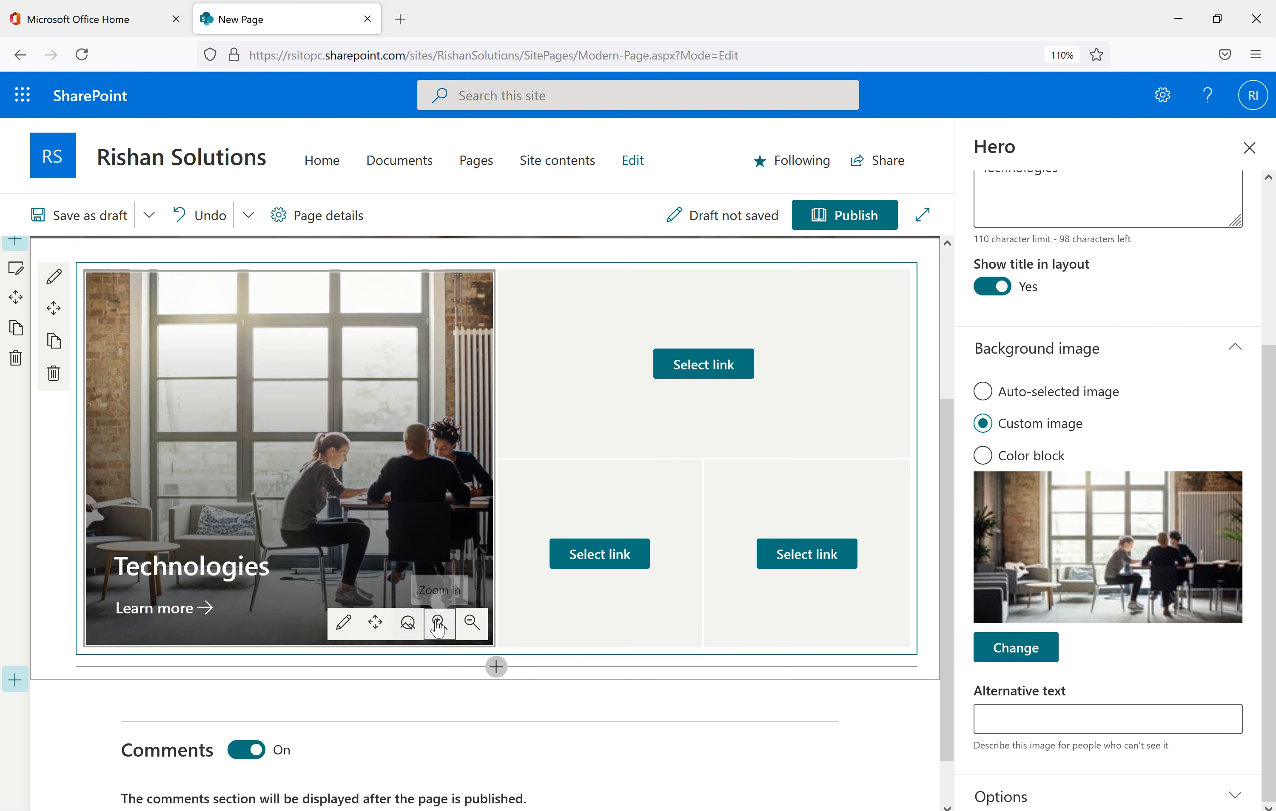
- Insert the stock image of white human figures on a green background into the wide Hero tile beside Technologies
click(649, 411)
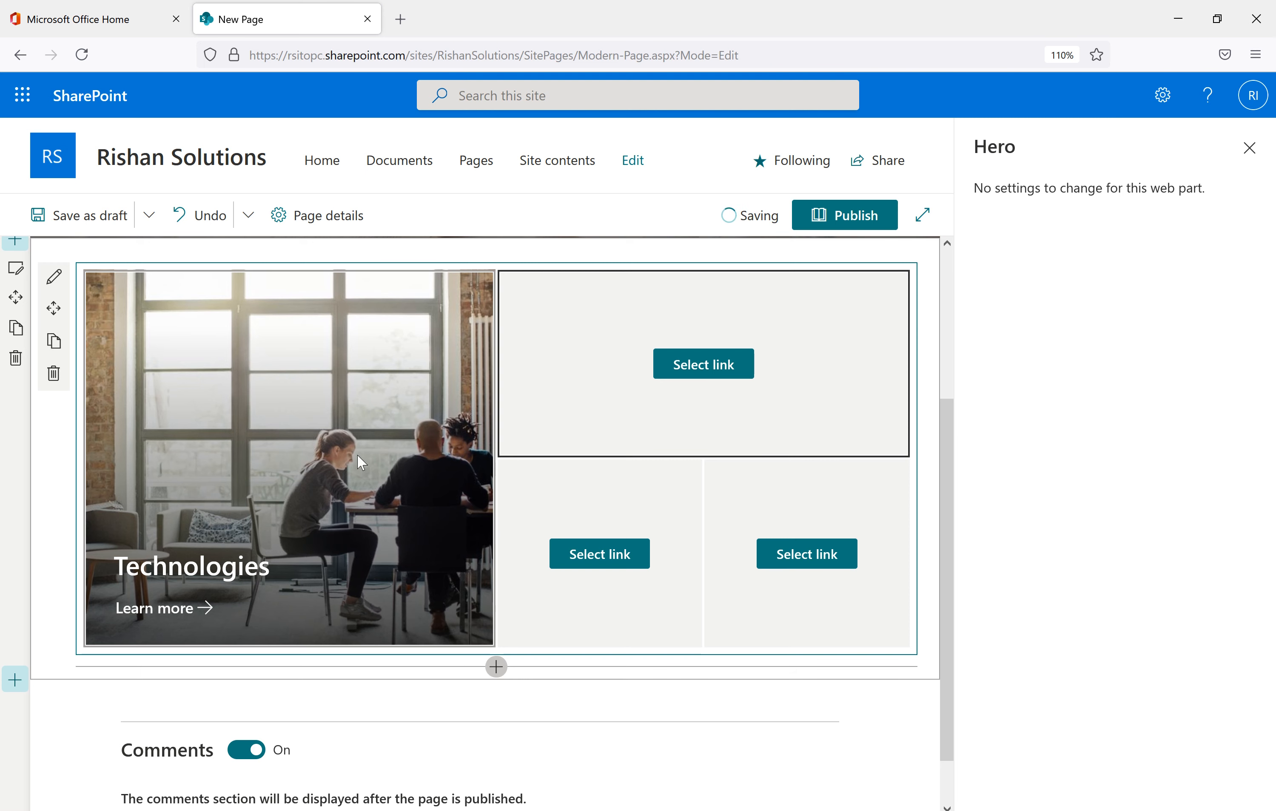
click(692, 374)
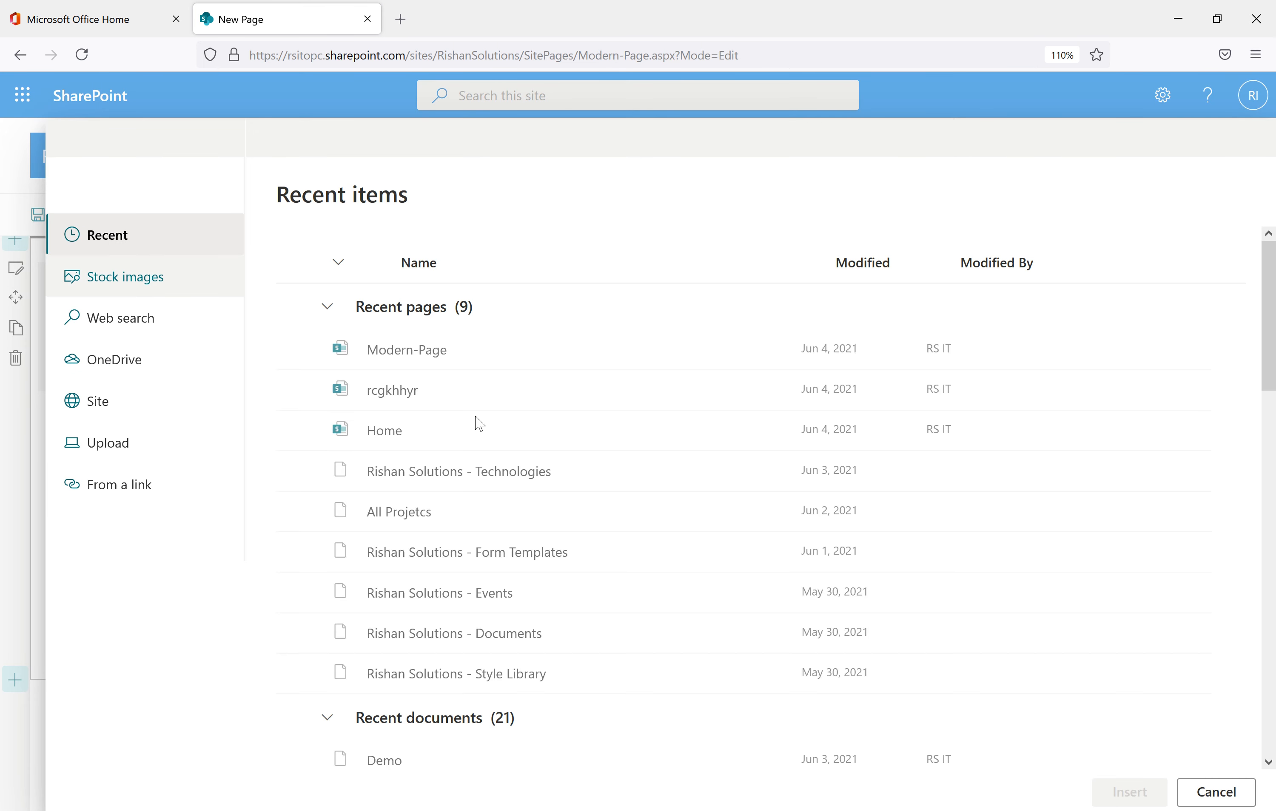
click(147, 285)
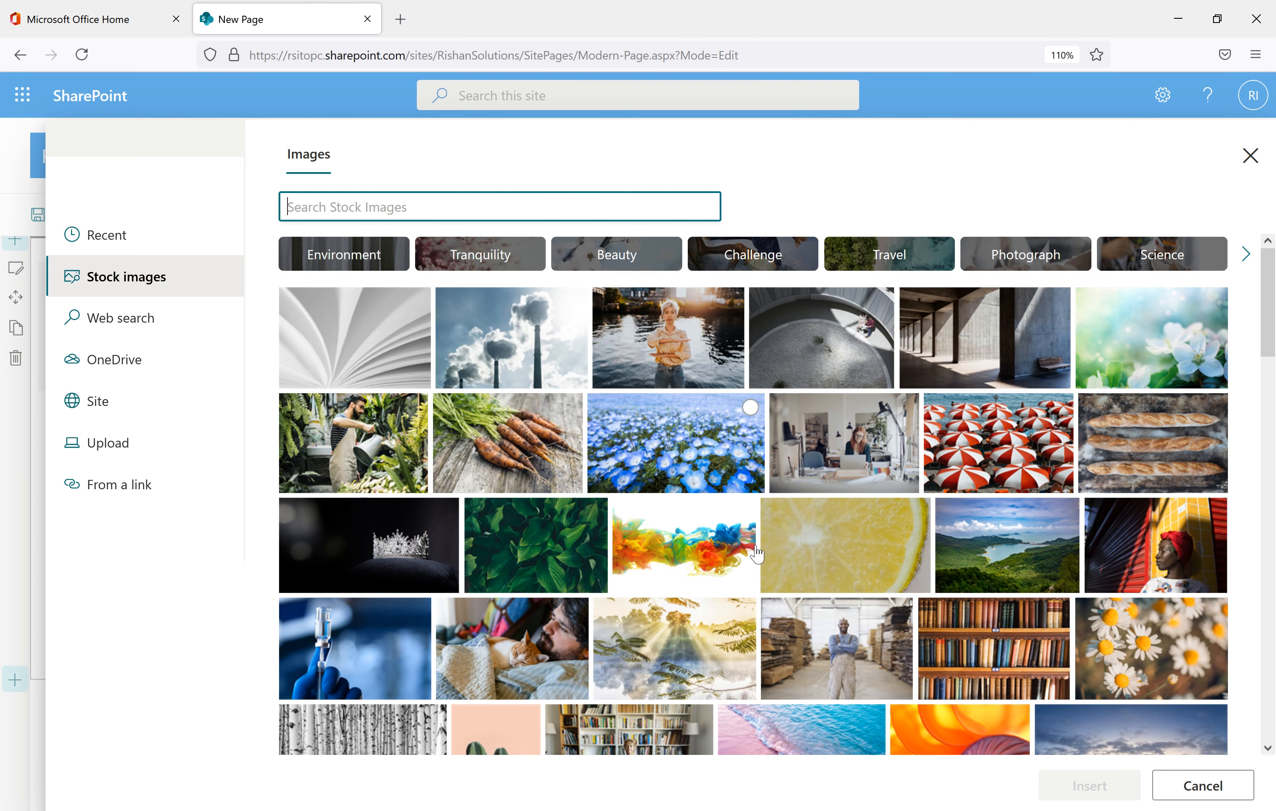
scroll(757, 555, down, 10)
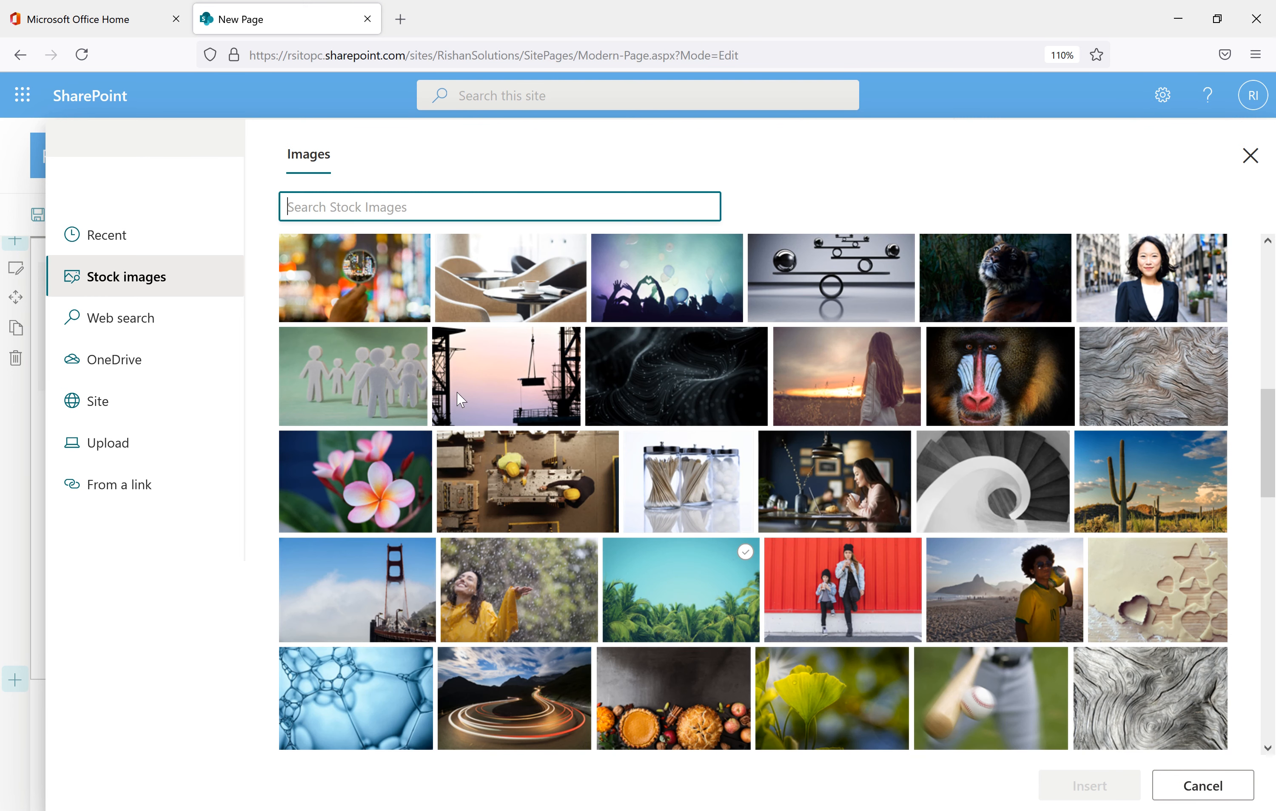
click(401, 396)
click(1105, 792)
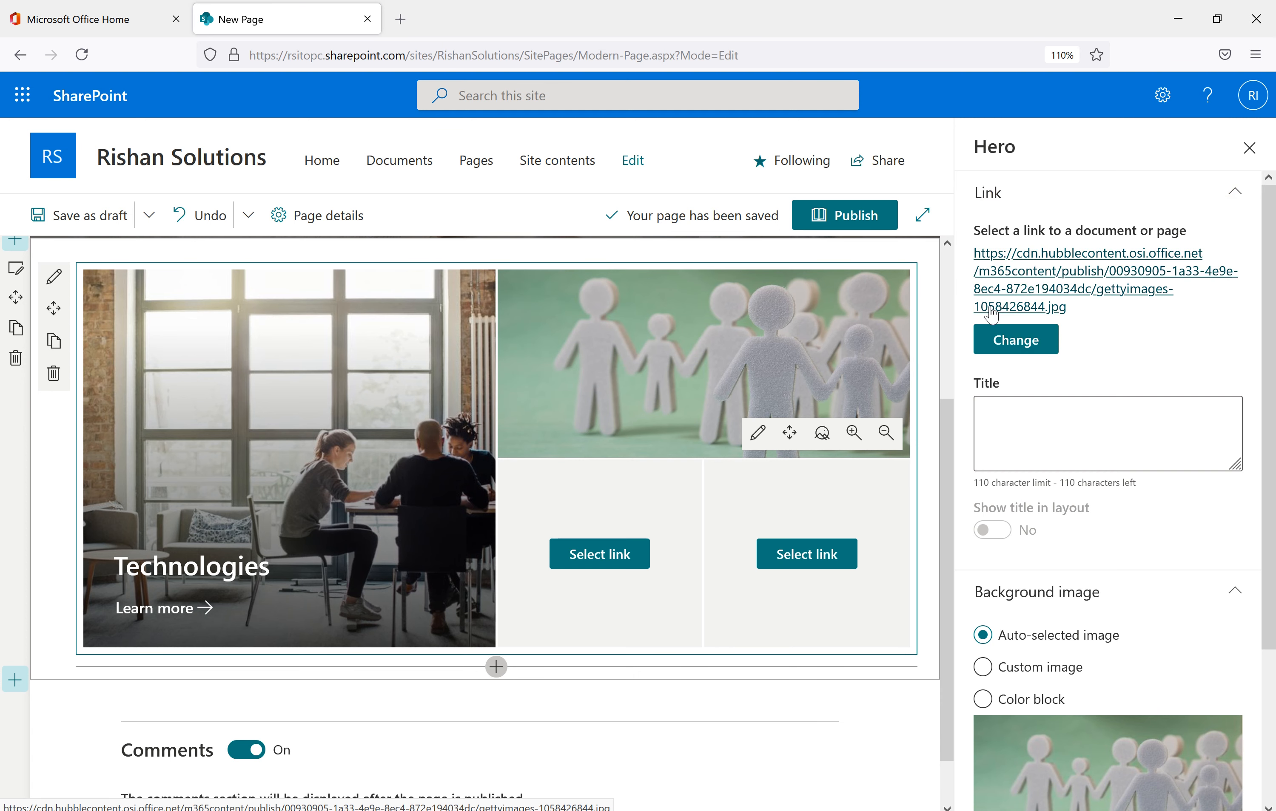
- Insert the stock image of full bookshelves into the first small Hero tile below the human figures image
click(624, 552)
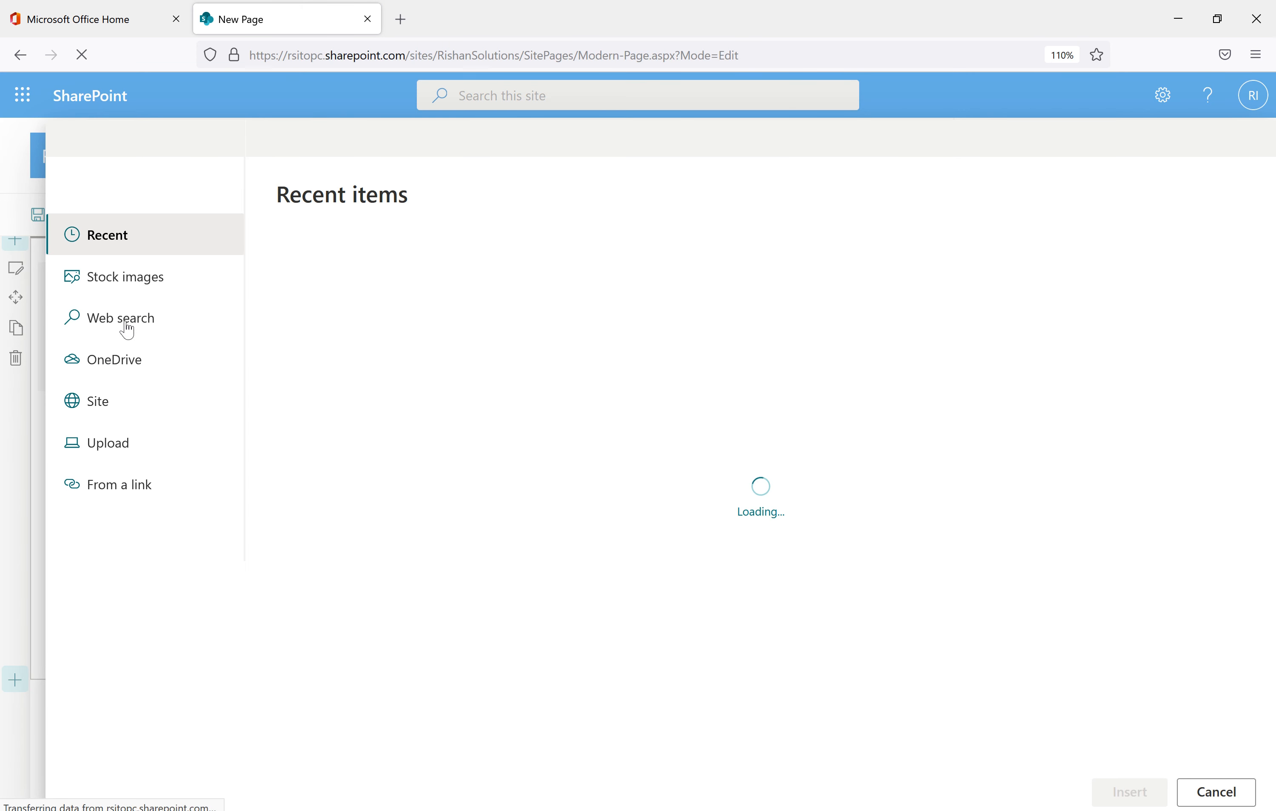
click(152, 286)
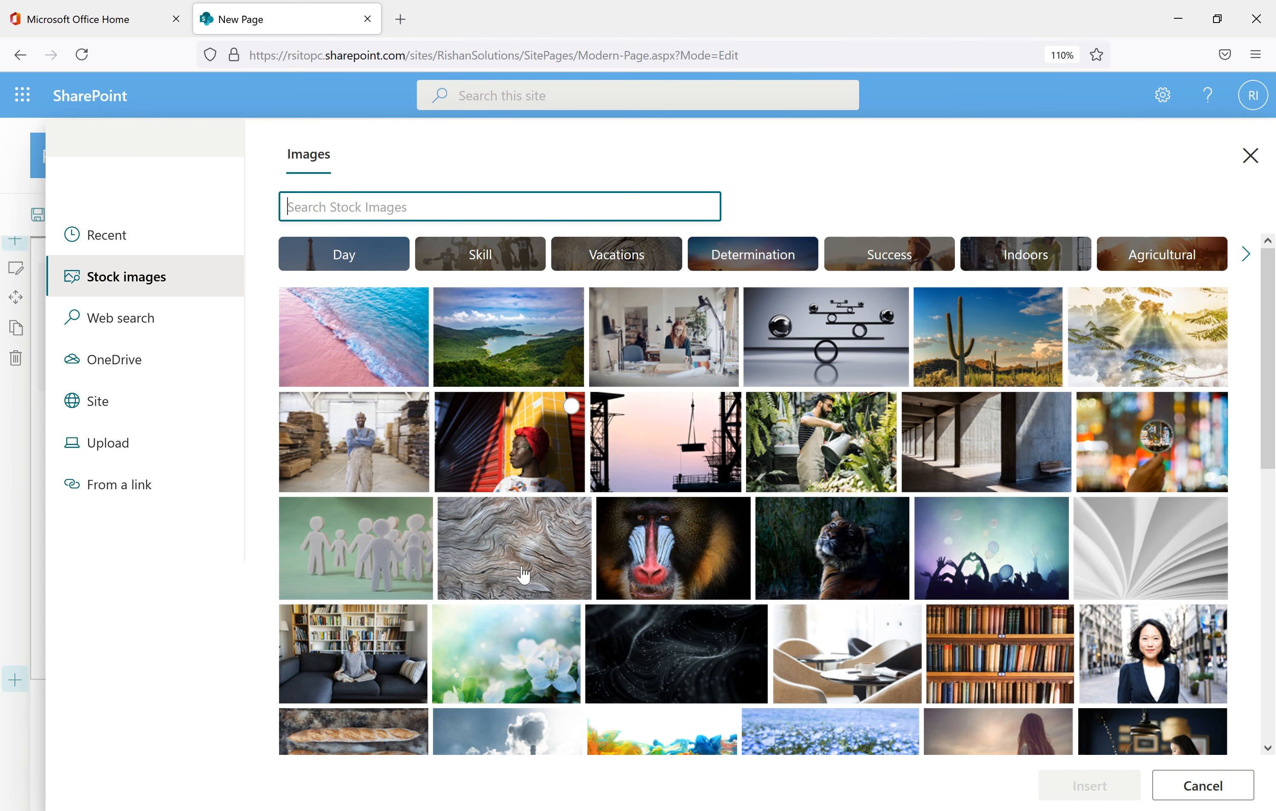
click(997, 651)
click(1107, 790)
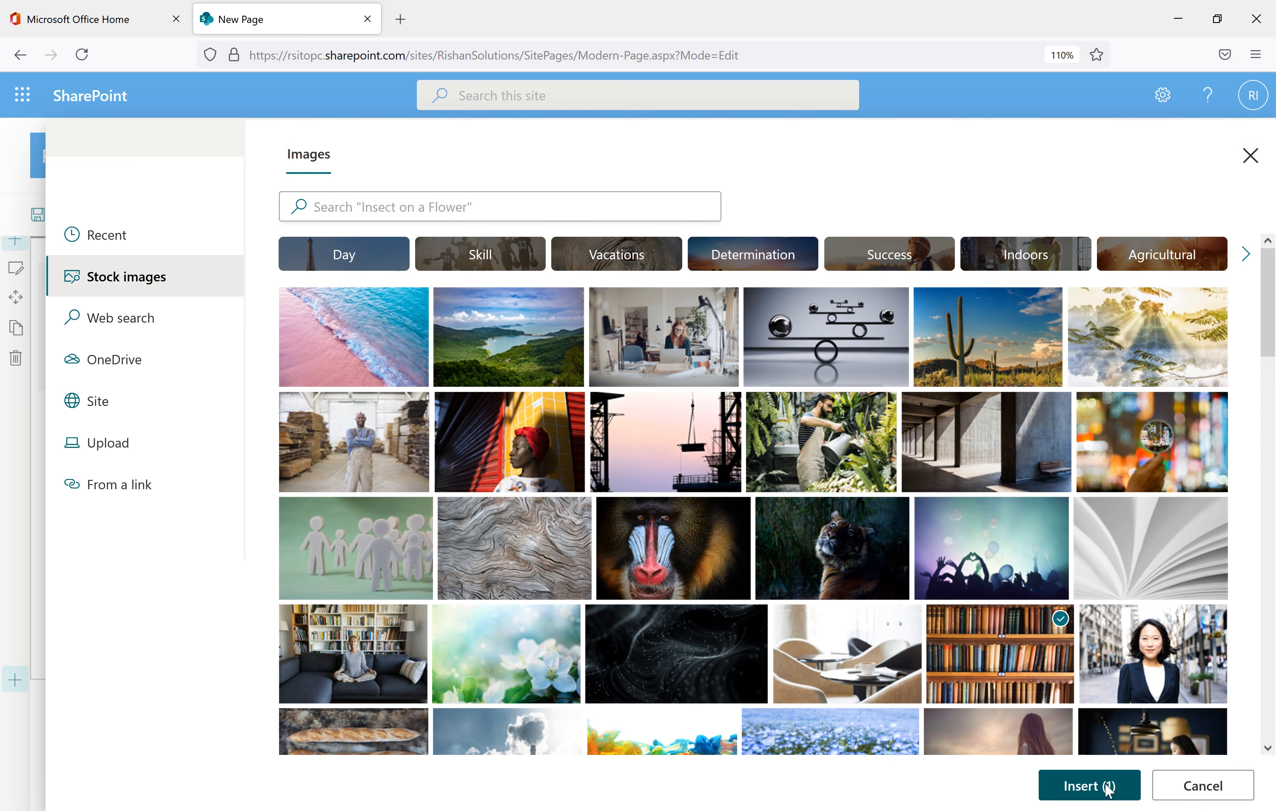
- Insert the stock image of lidded glass jars with wooden sticks and cotton balls into the last small Hero tile
click(803, 555)
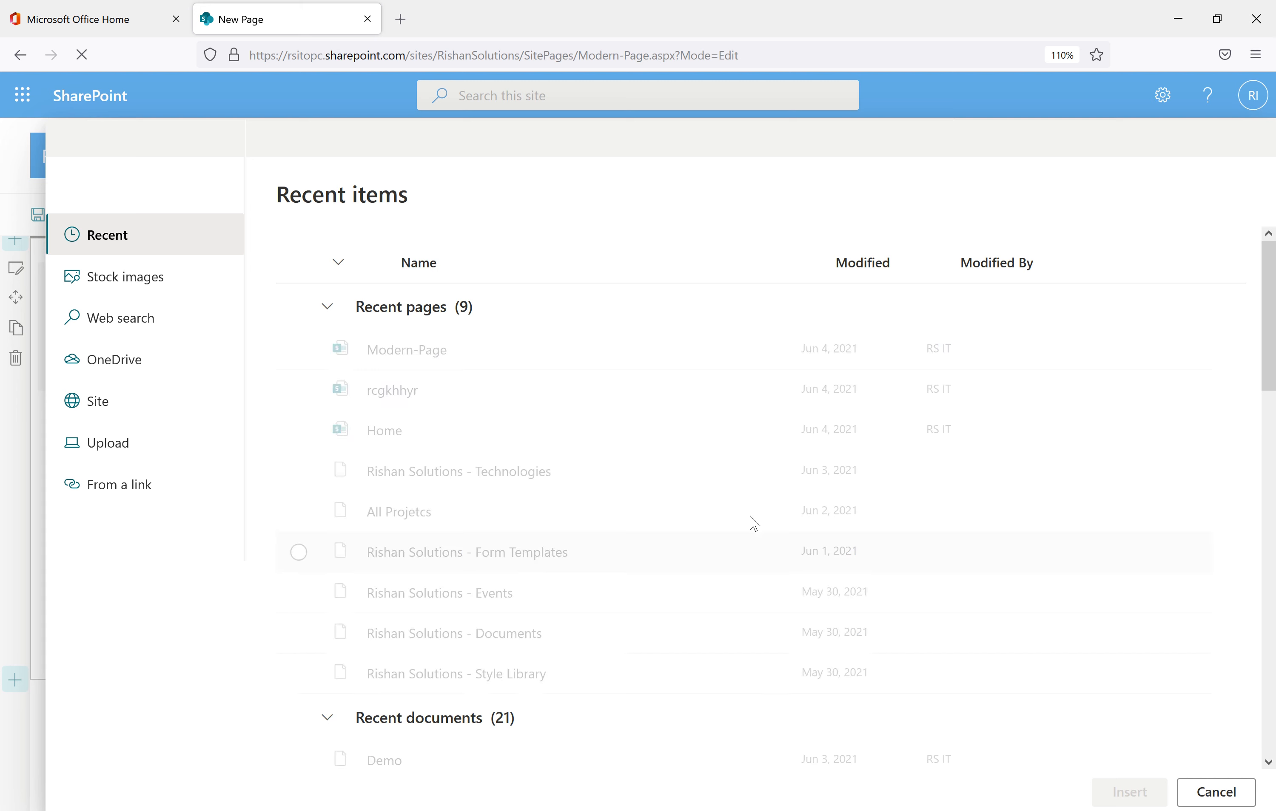
click(118, 284)
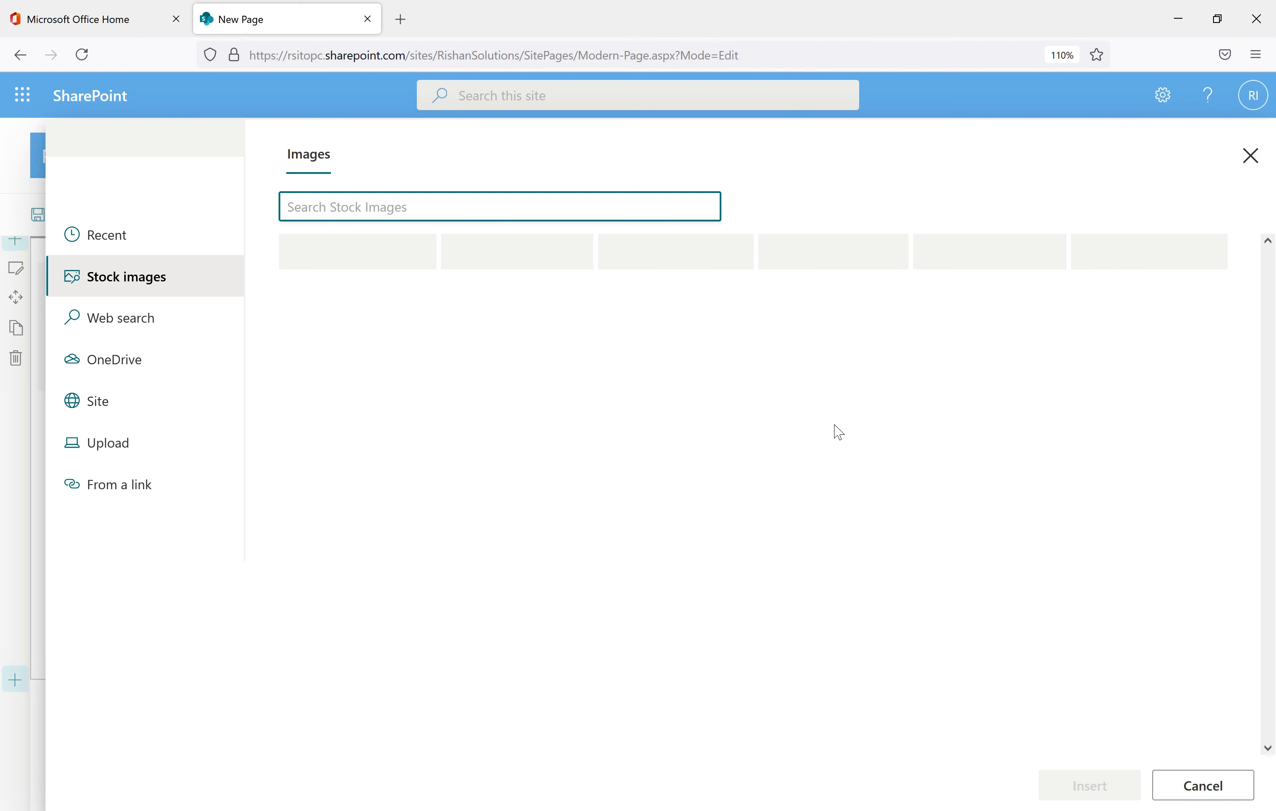
scroll(658, 332, down, 2)
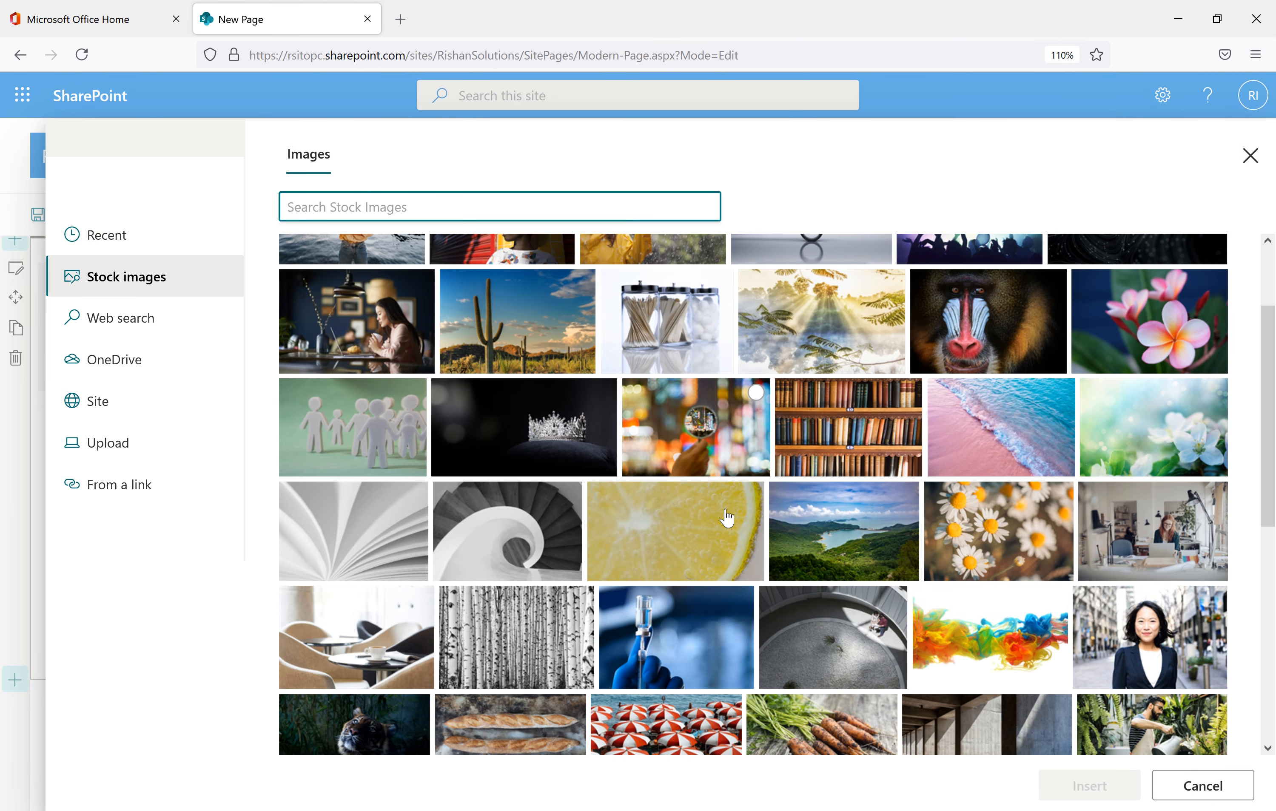
click(658, 331)
click(1101, 786)
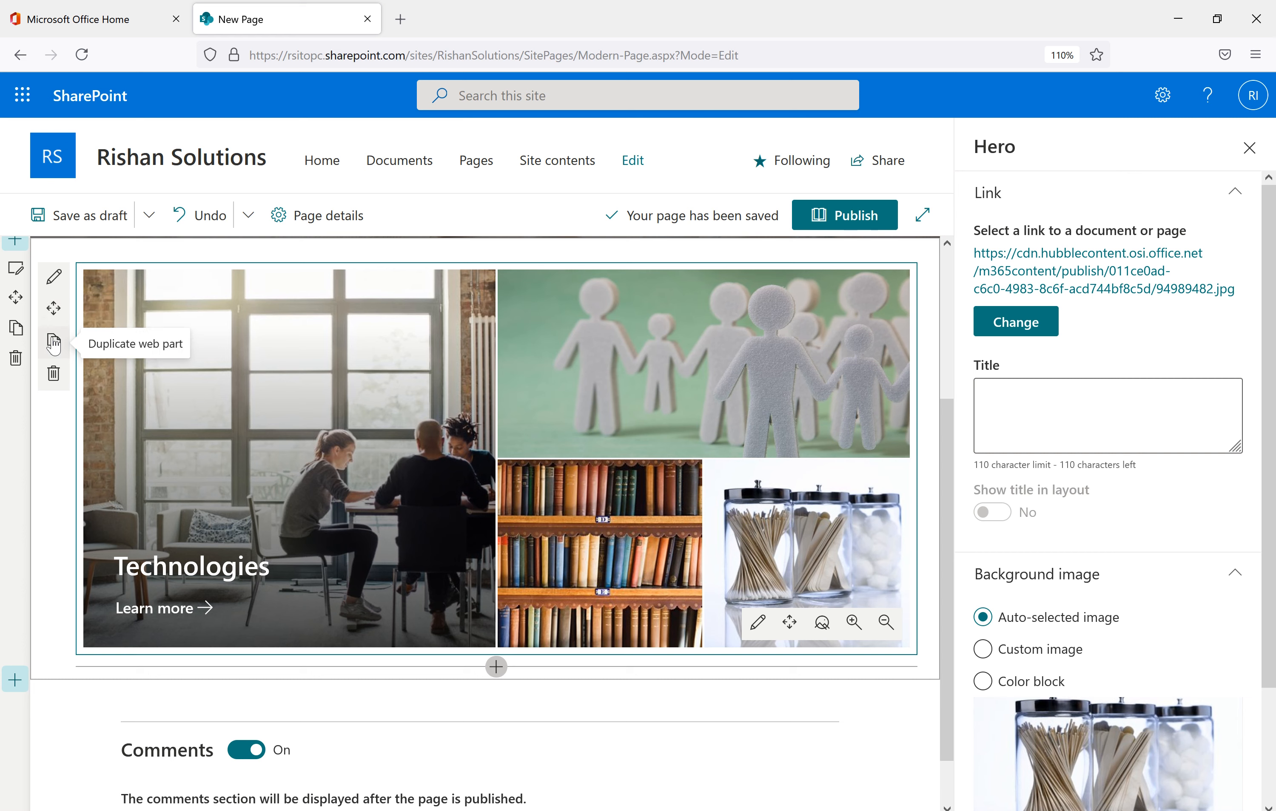
click(1251, 148)
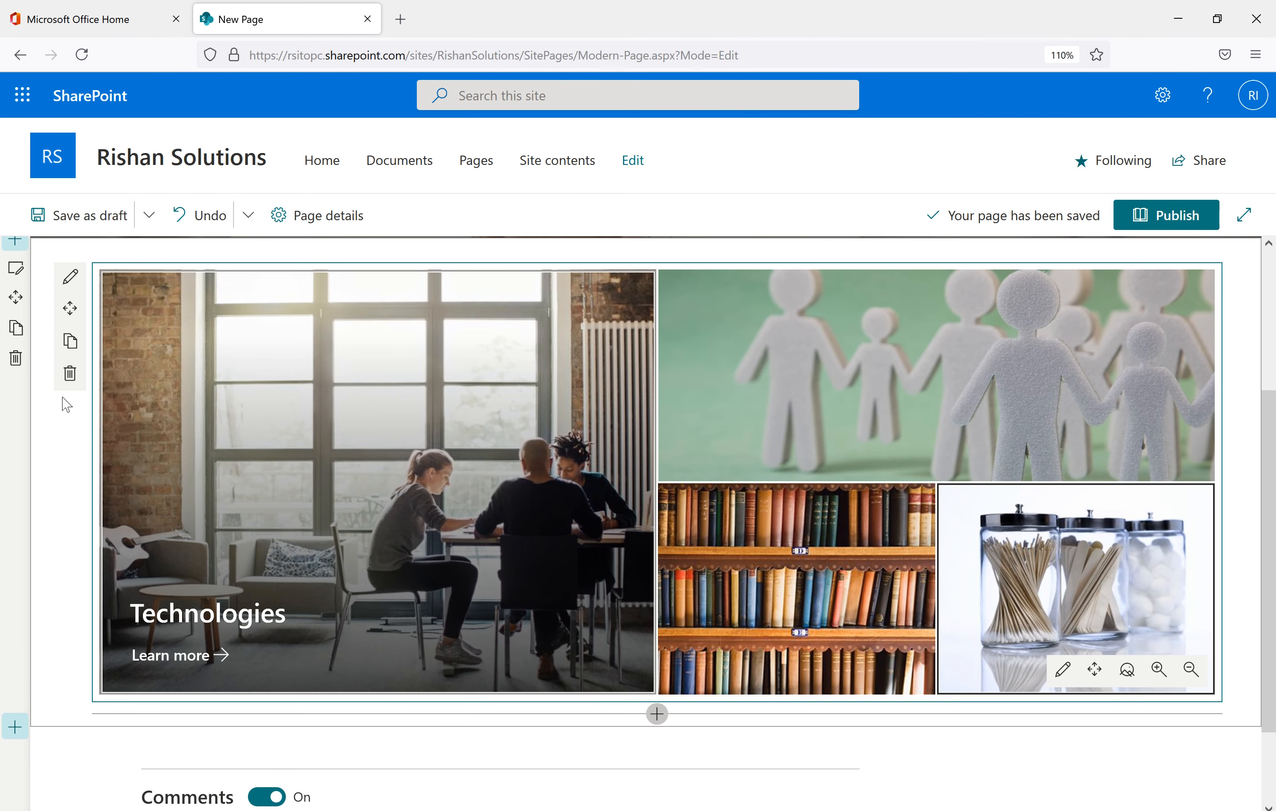
- Duplicate the whole four-tile Hero web part and review the copy on the page
click(70, 341)
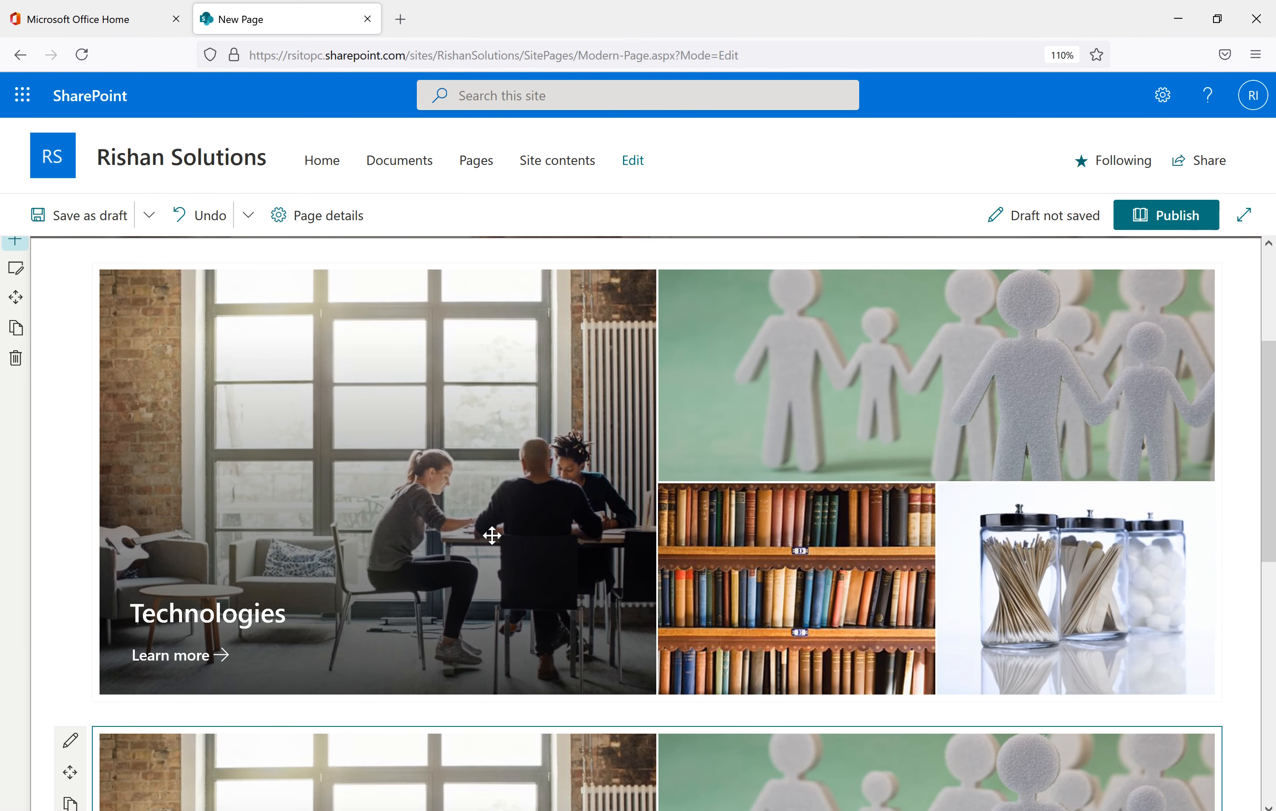
scroll(489, 532, down, 5)
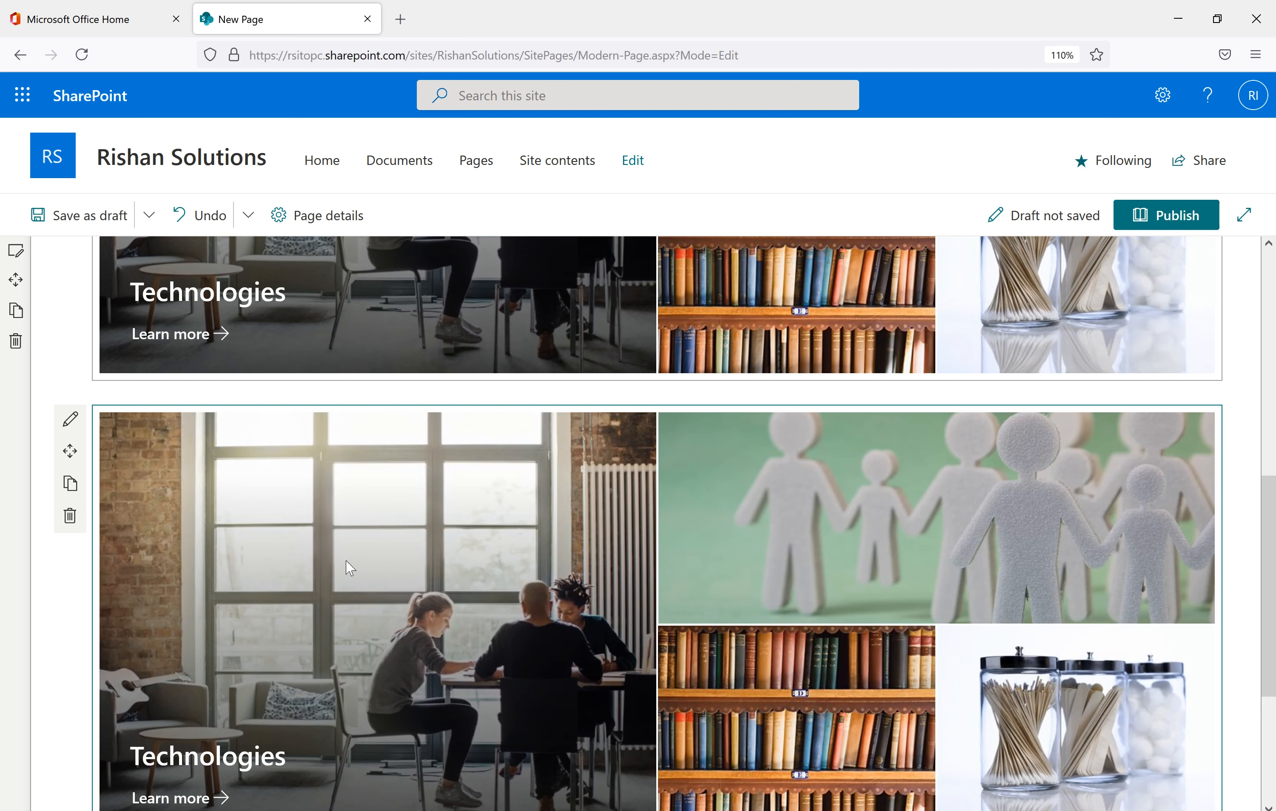
scroll(892, 685, down, 4)
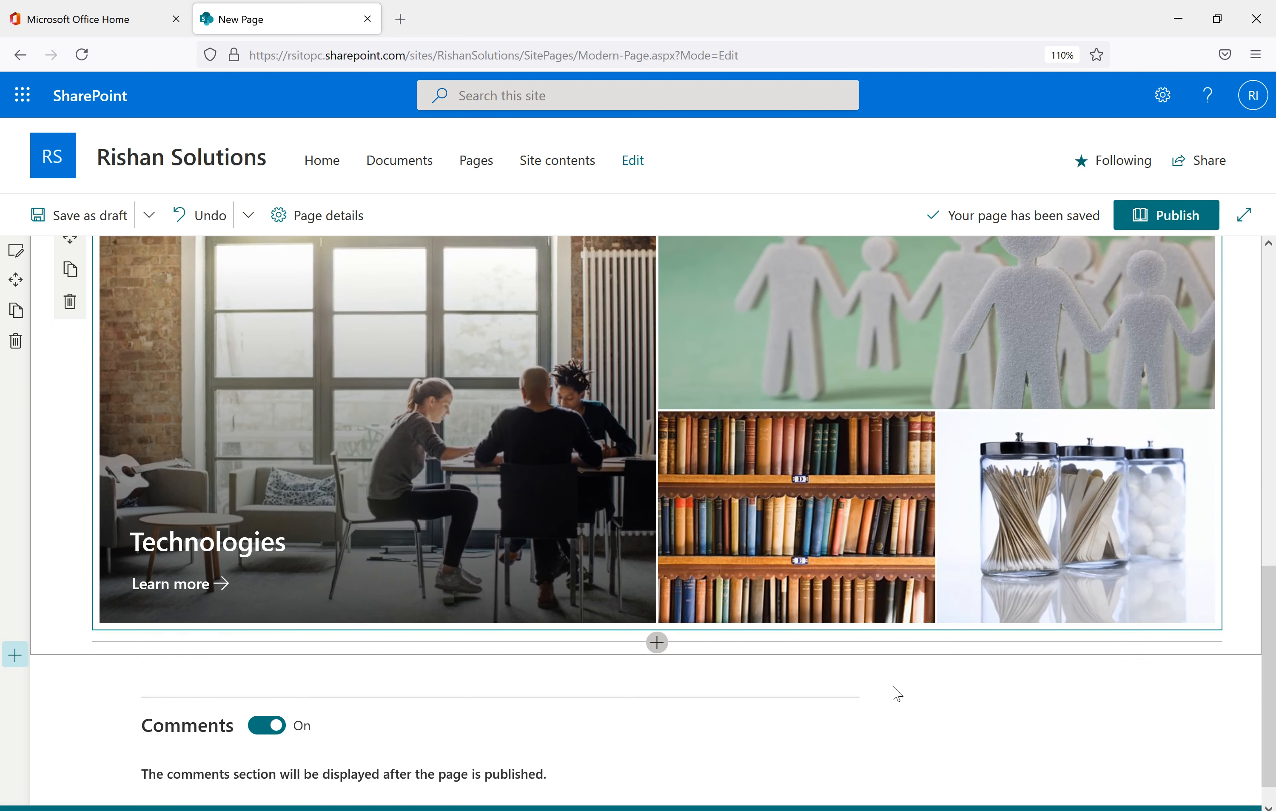
scroll(898, 694, up, 10)
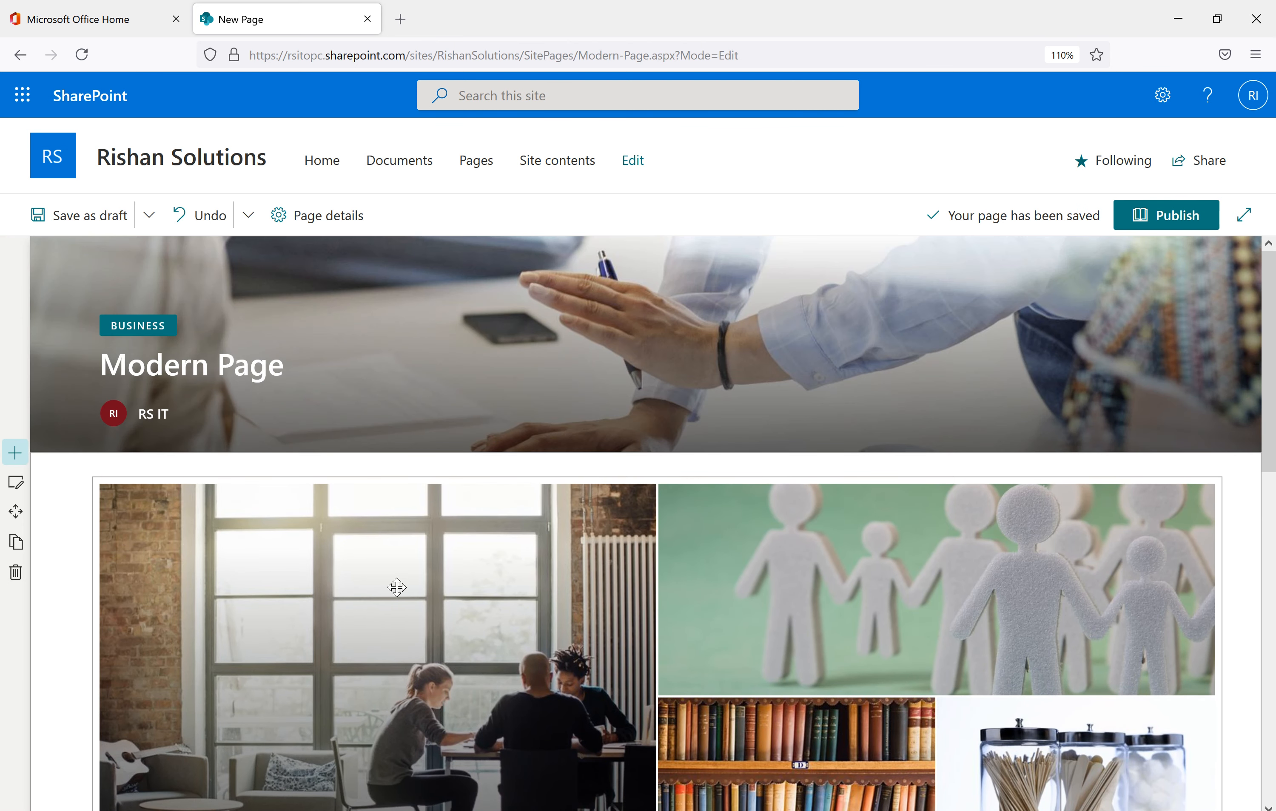
scroll(632, 608, down, 2)
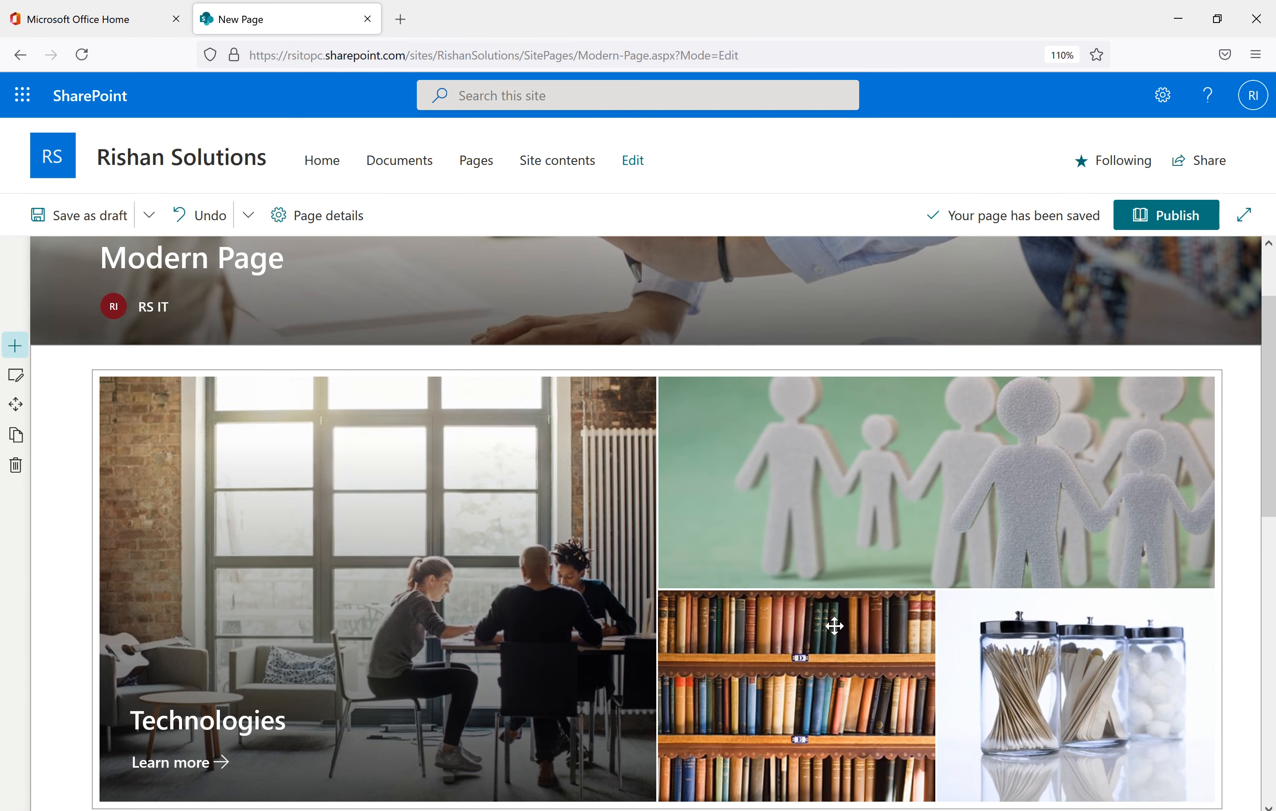
scroll(834, 626, down, 2)
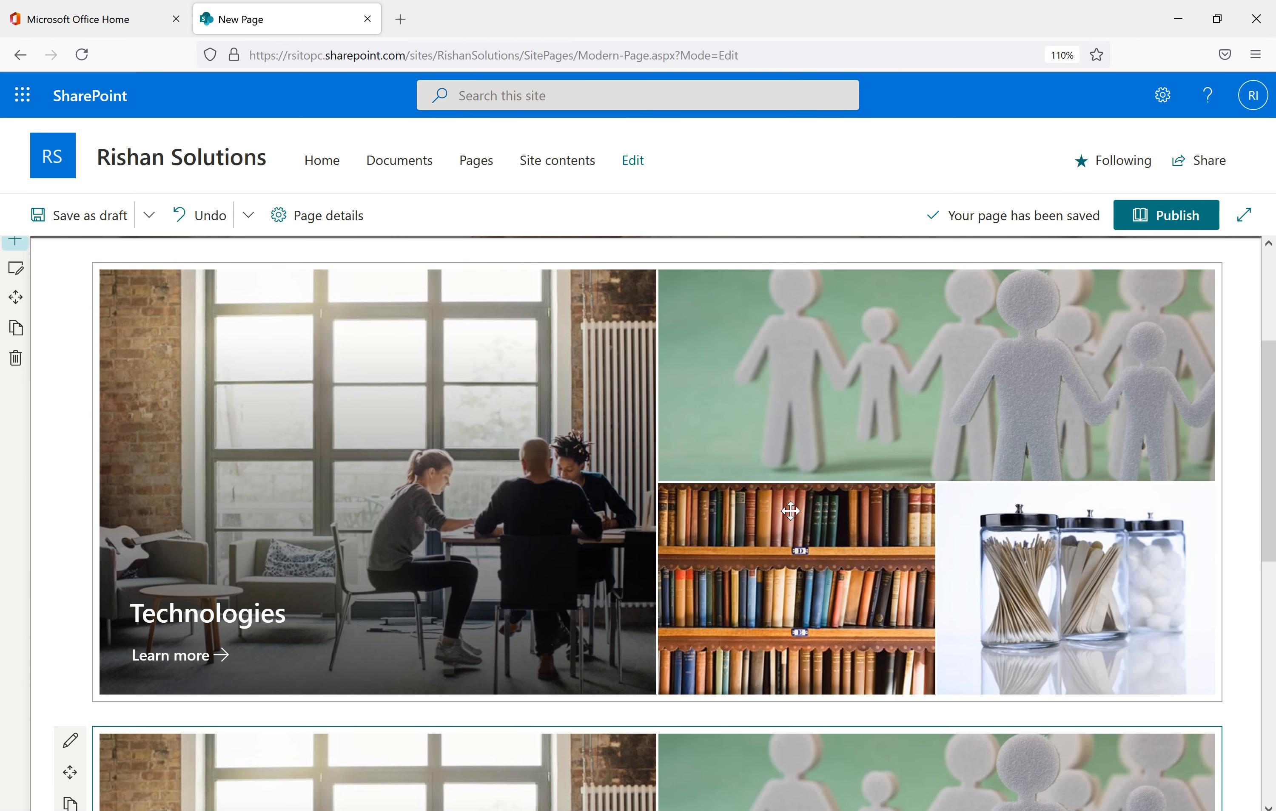
scroll(508, 483, down, 2)
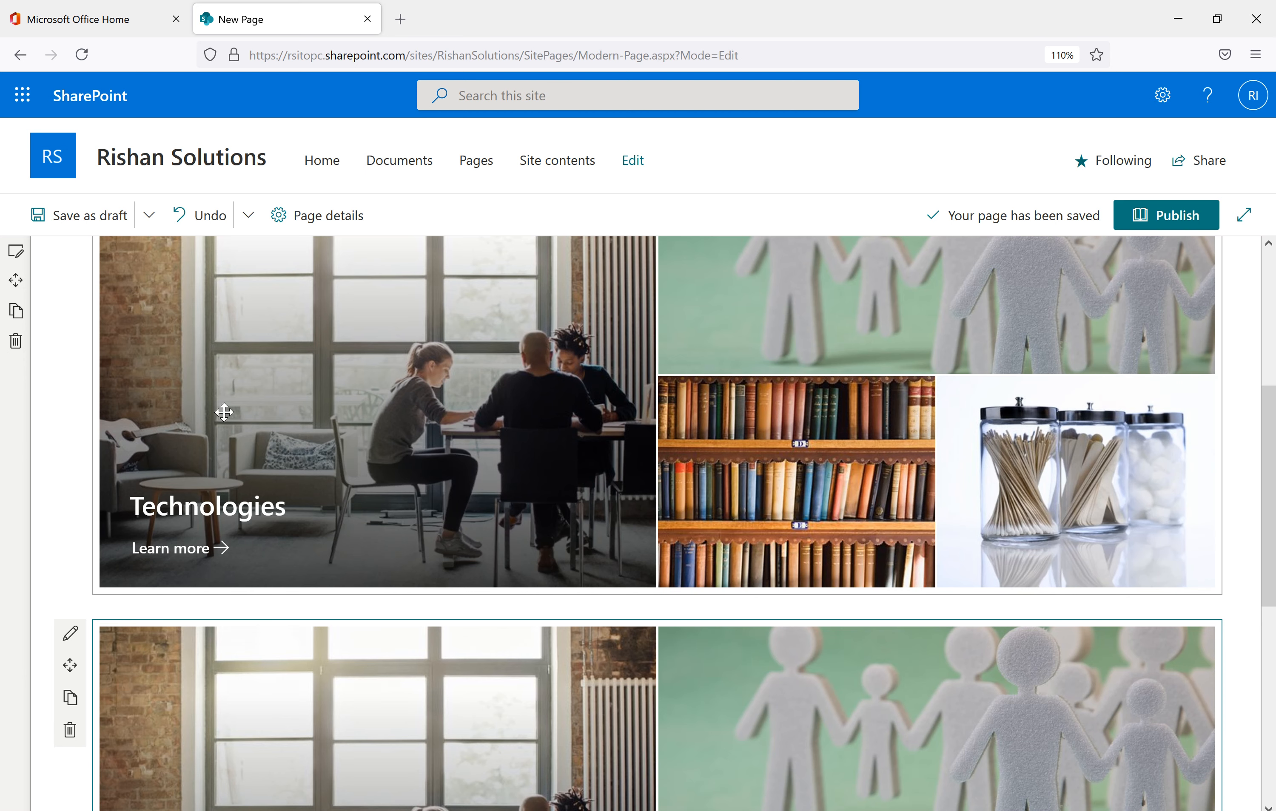
scroll(516, 569, down, 5)
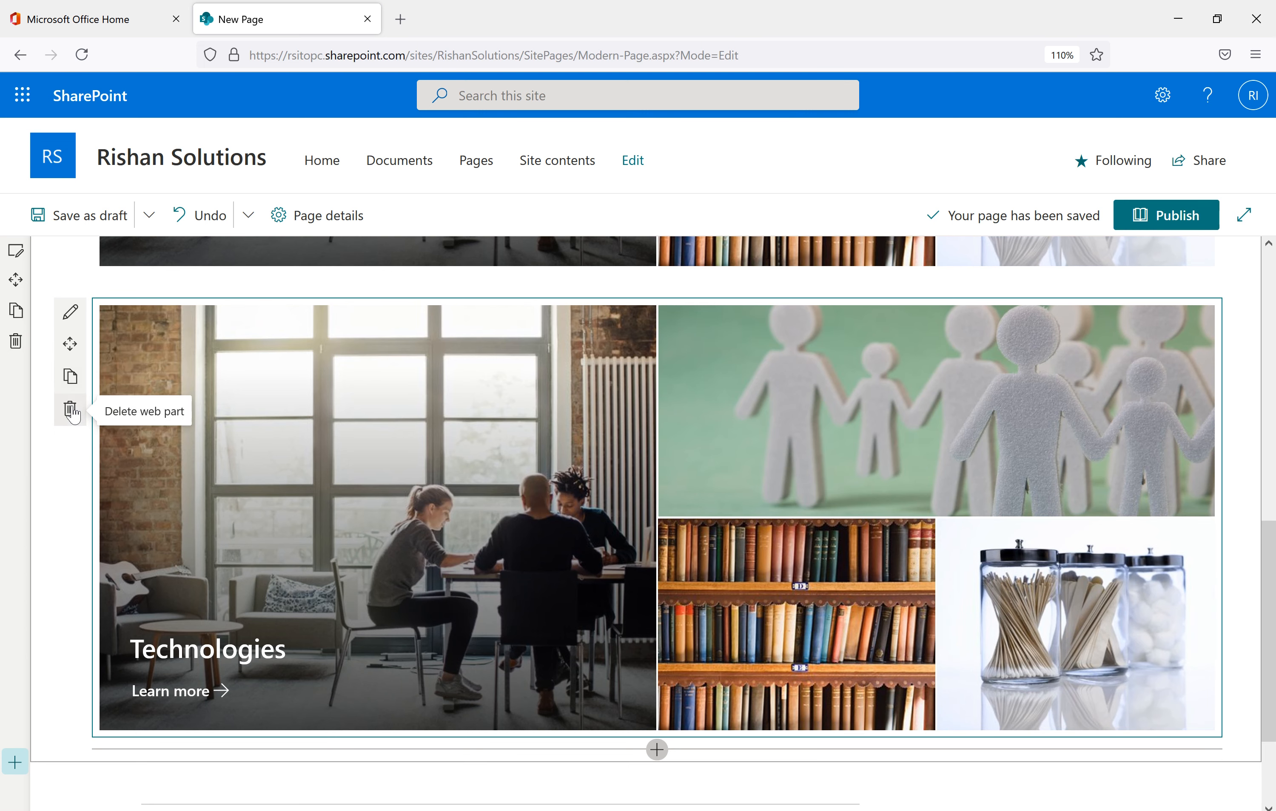
- Delete the duplicated Hero web part below the original one
scroll(171, 386, up, 8)
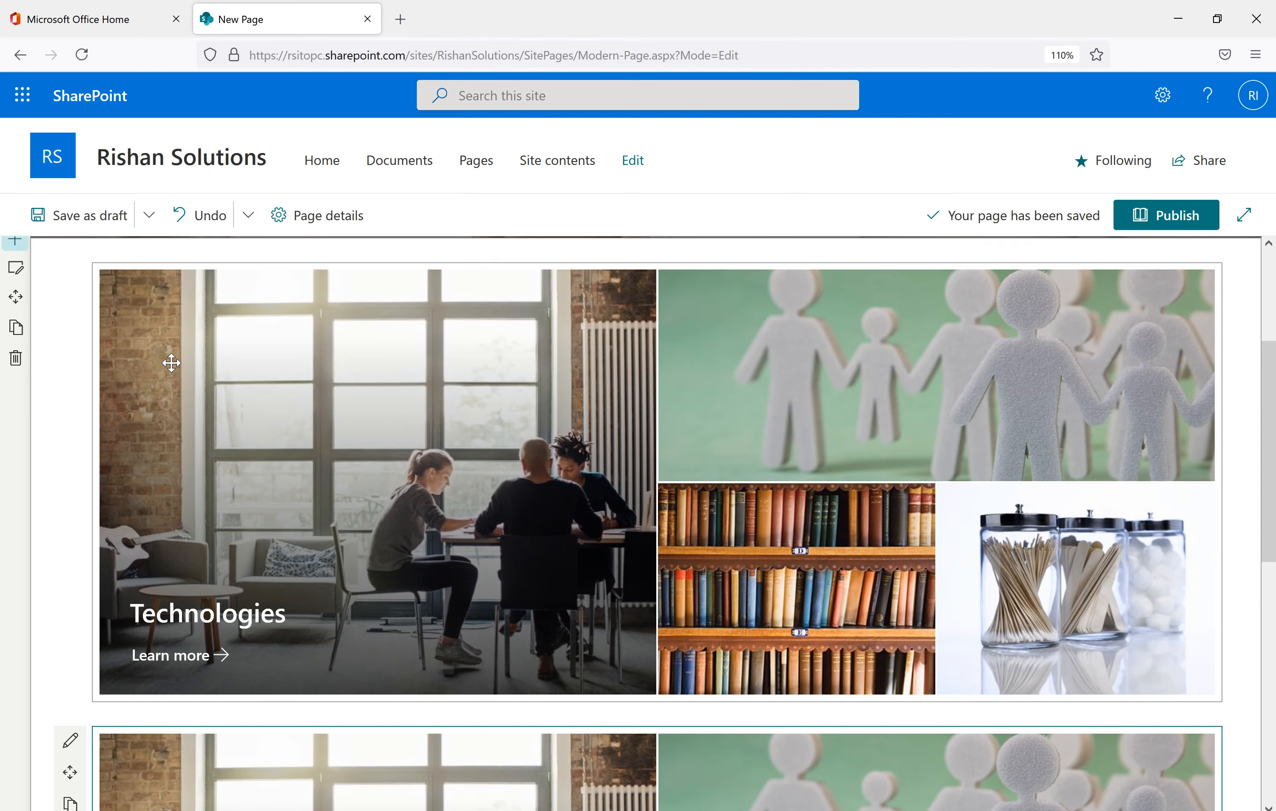
scroll(197, 508, down, 10)
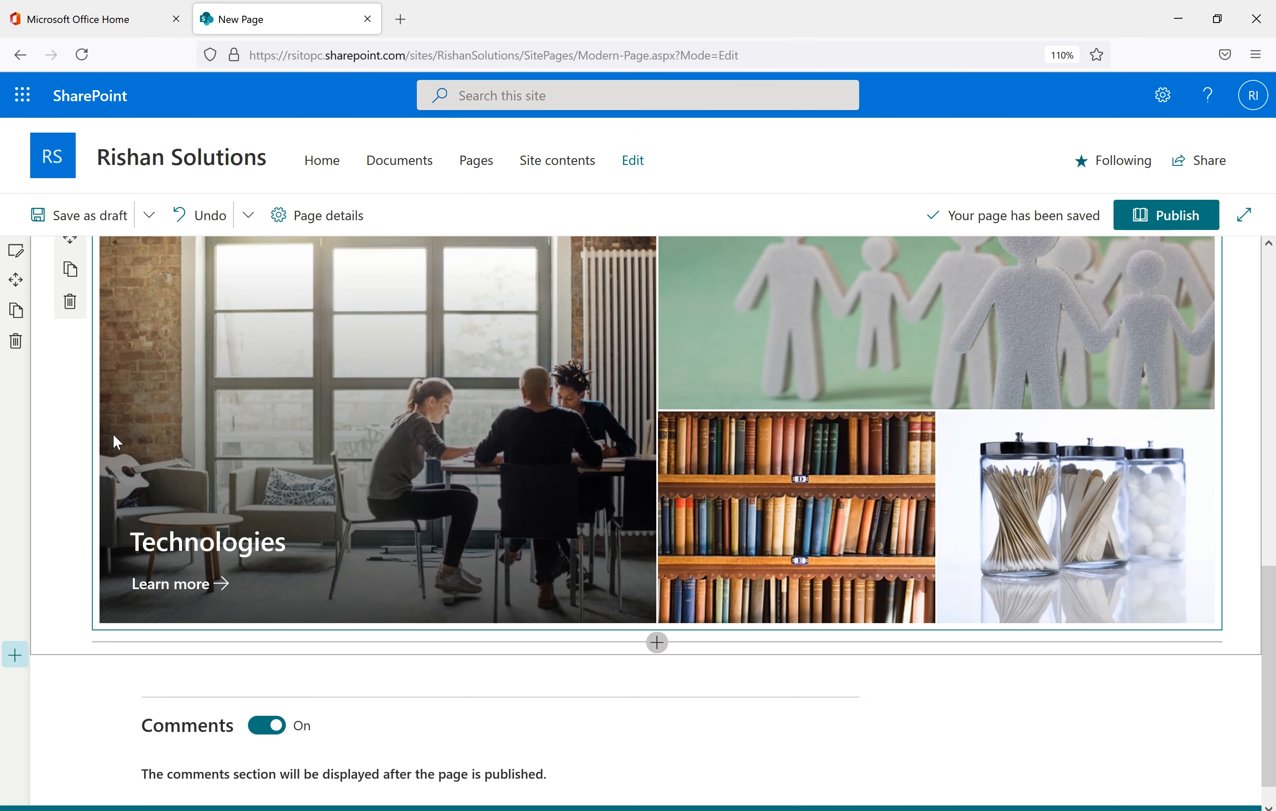
scroll(113, 441, up, 2)
click(69, 409)
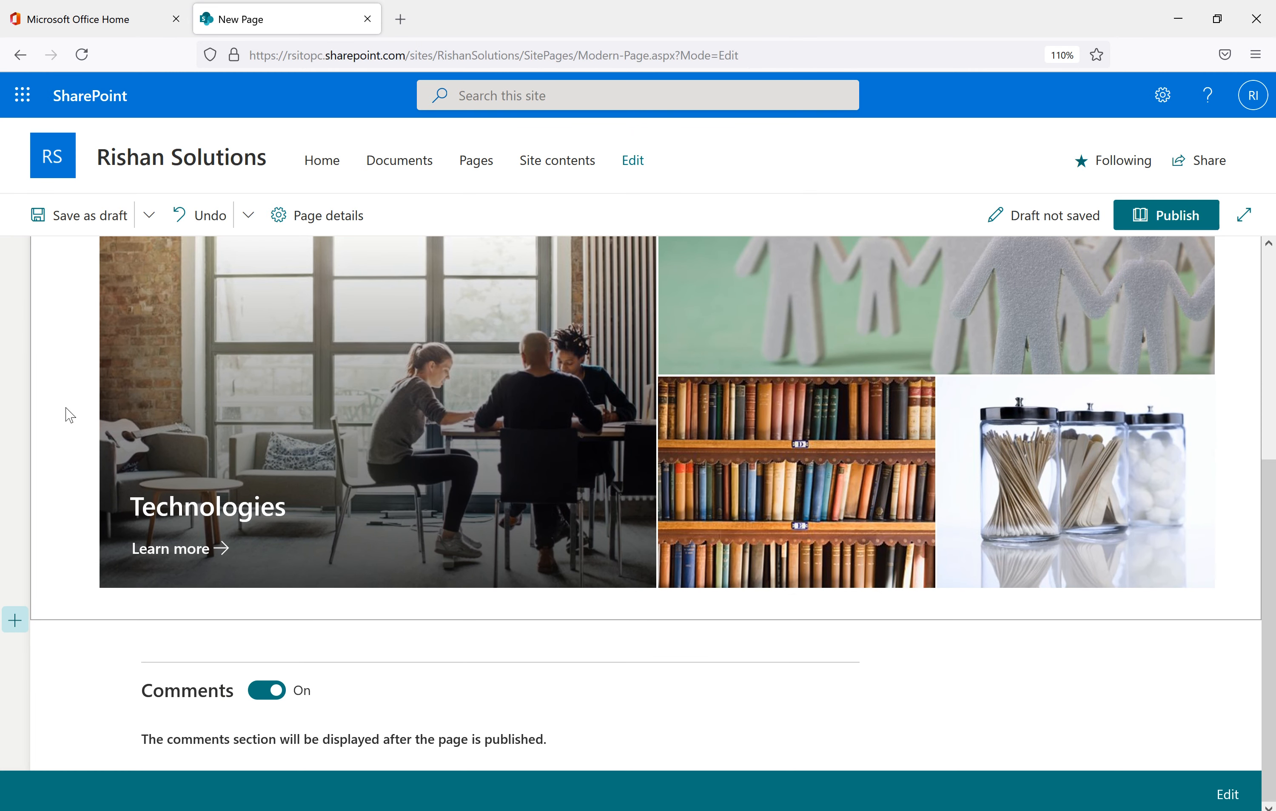
- Examine where a new section can be added and where a new web part can be added below the Hero
scroll(460, 551, up, 5)
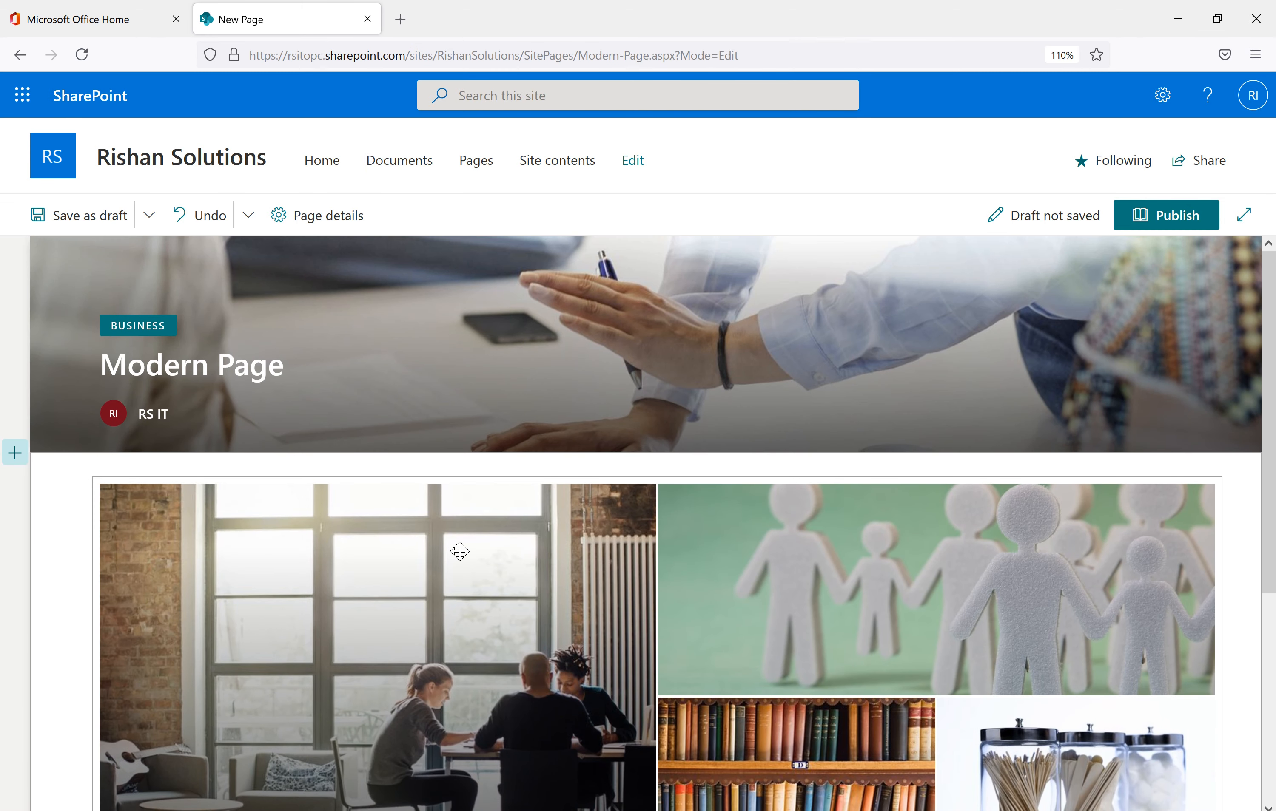
scroll(460, 551, down, 6)
scroll(383, 496, up, 6)
scroll(248, 540, down, 2)
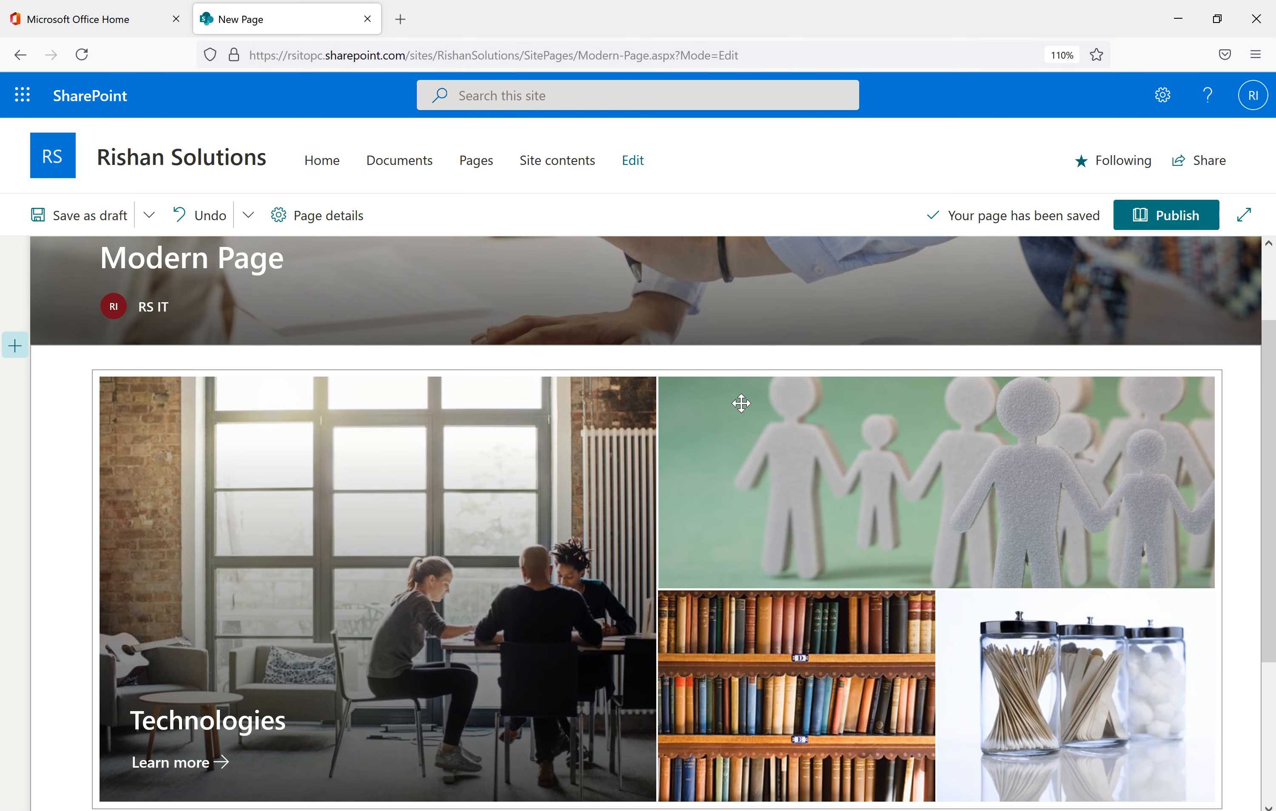
scroll(393, 464, down, 4)
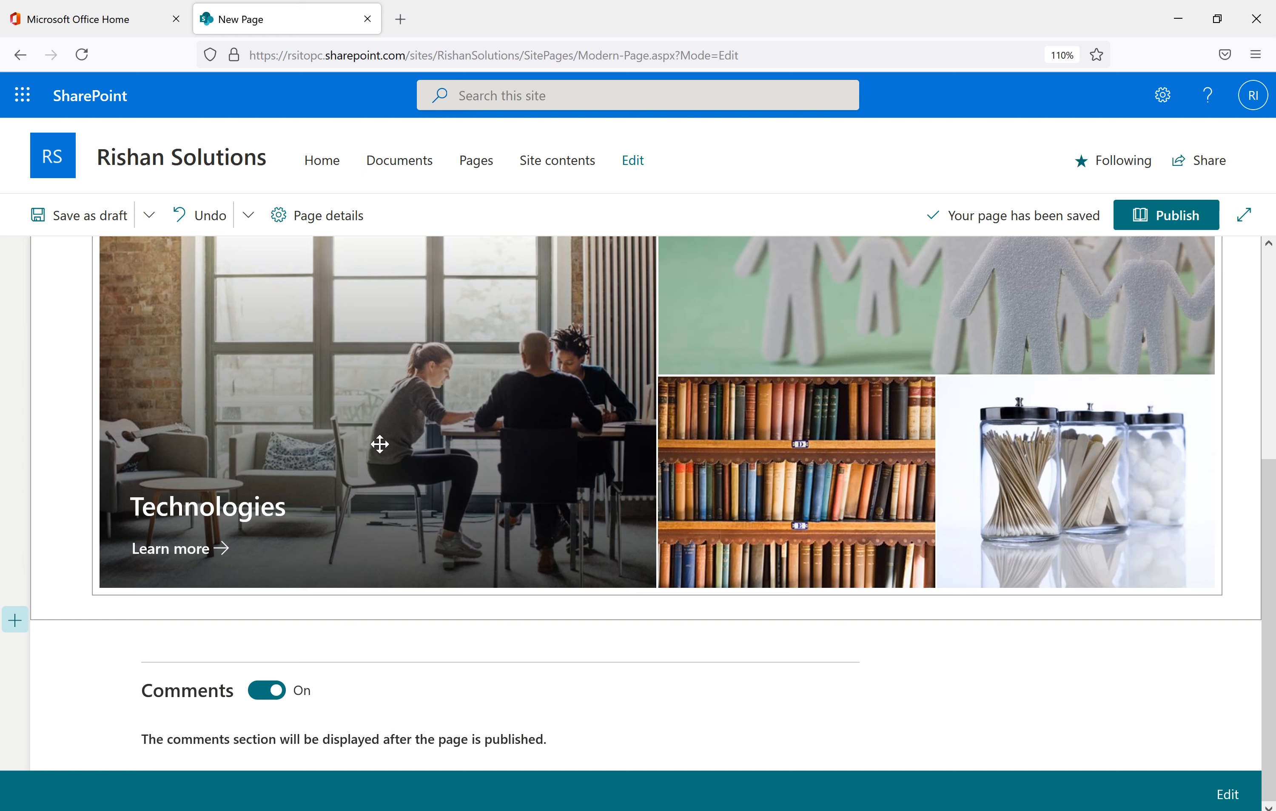
mouse_move(658, 608)
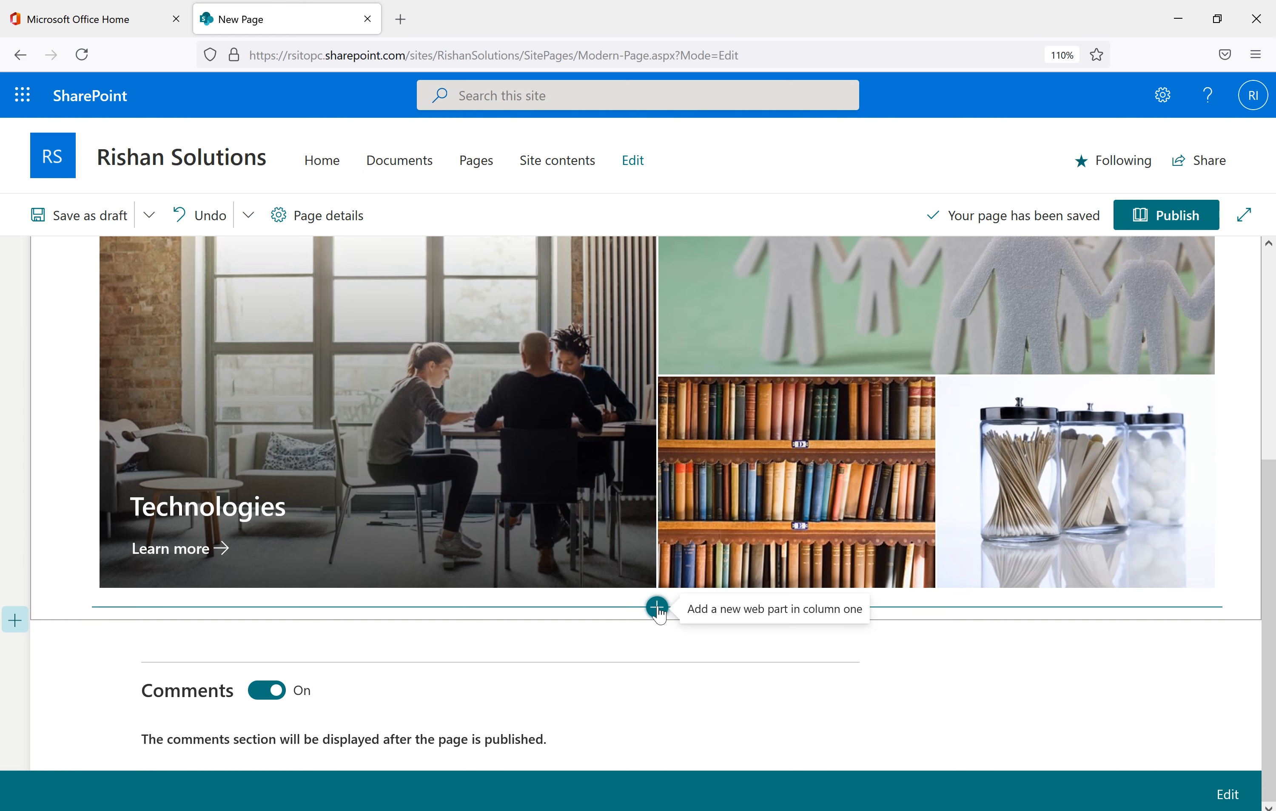
scroll(192, 471, up, 4)
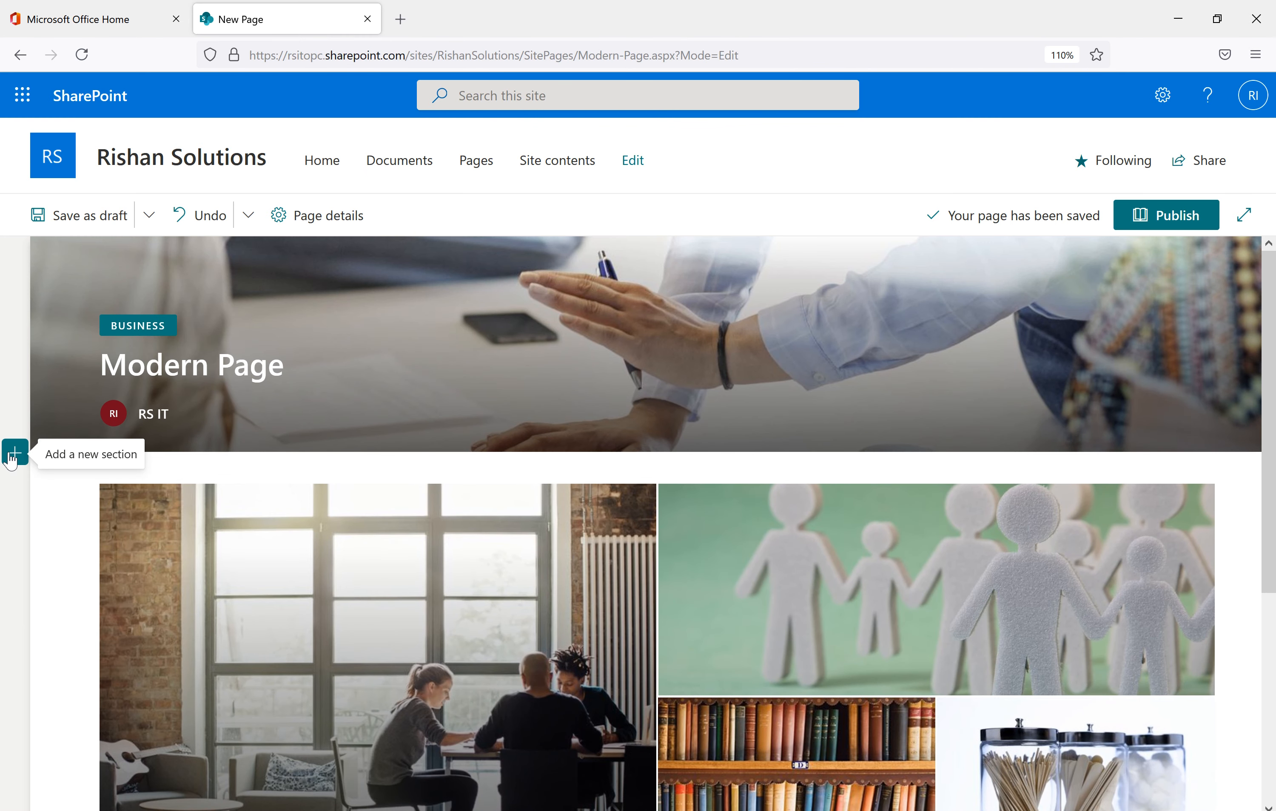
scroll(291, 453, down, 6)
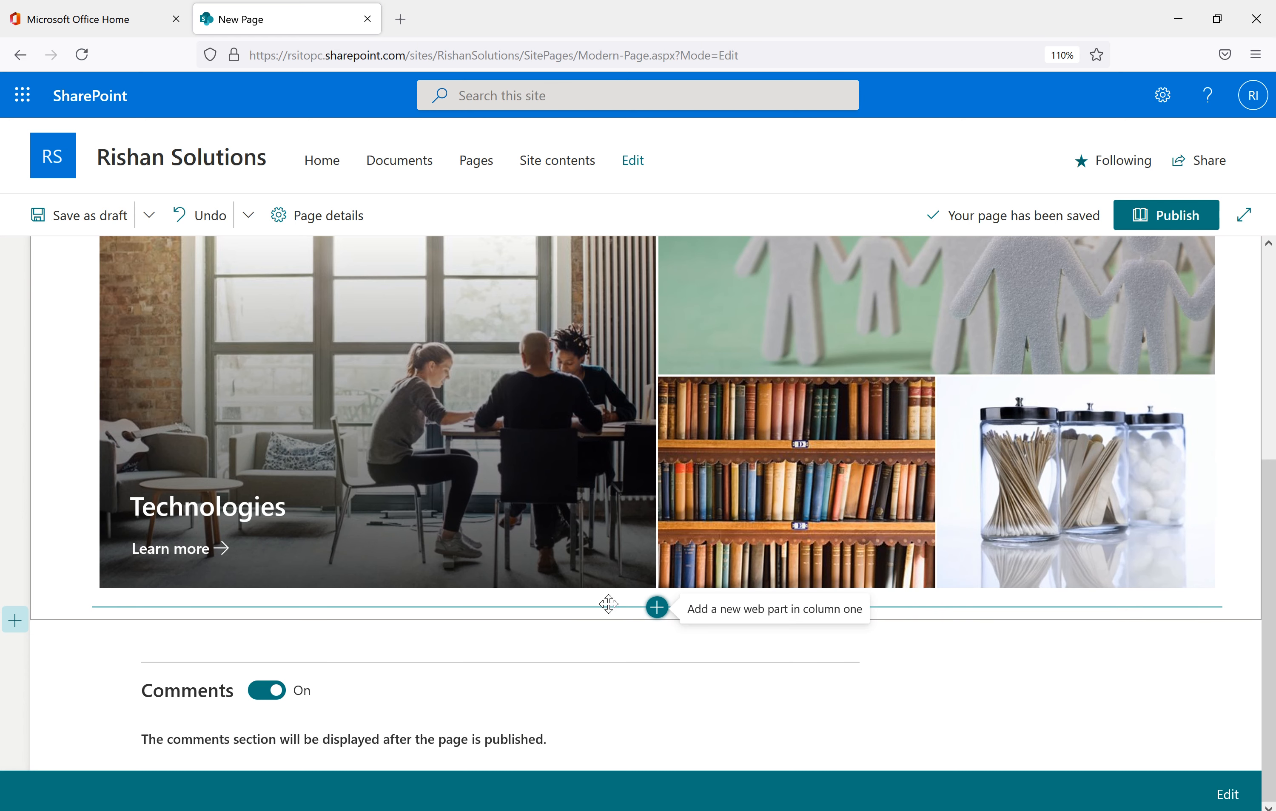
- Add a Quick links web part directly below the Hero in the same section
click(657, 608)
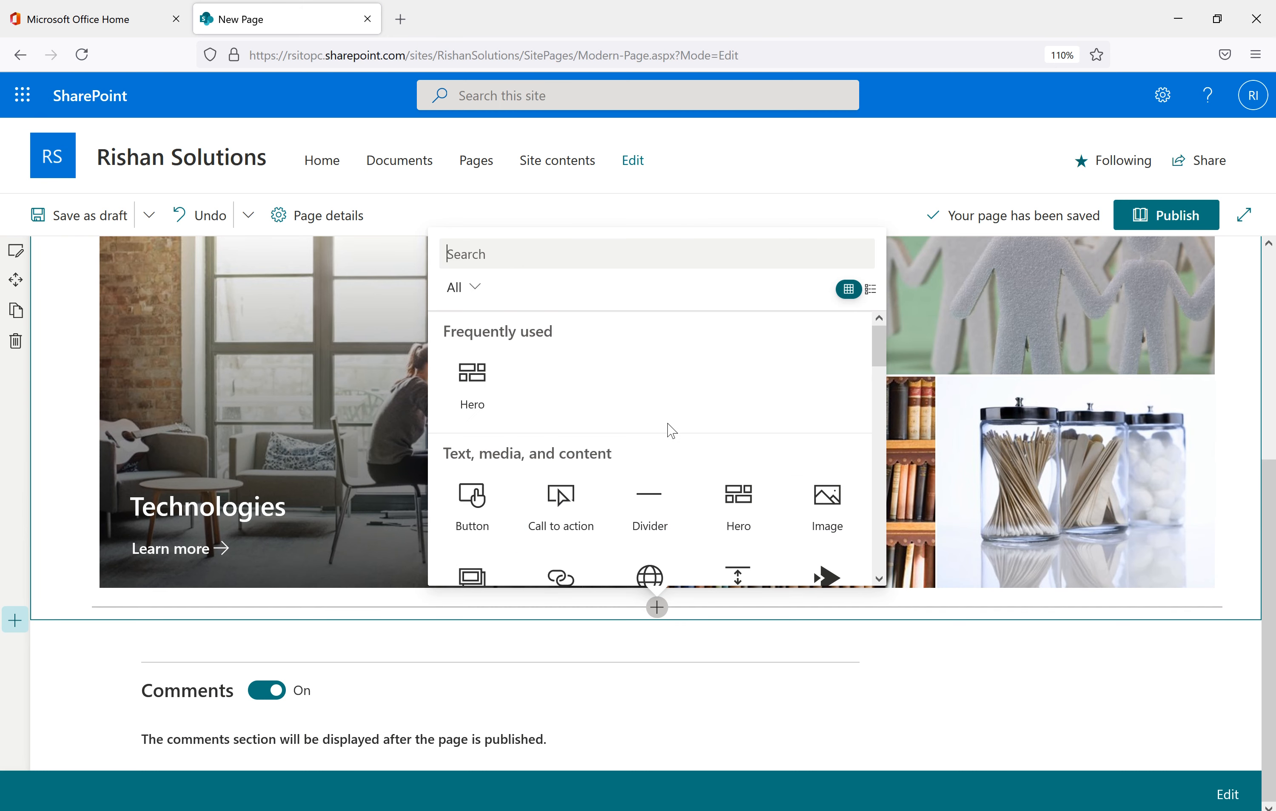
scroll(666, 430, down, 2)
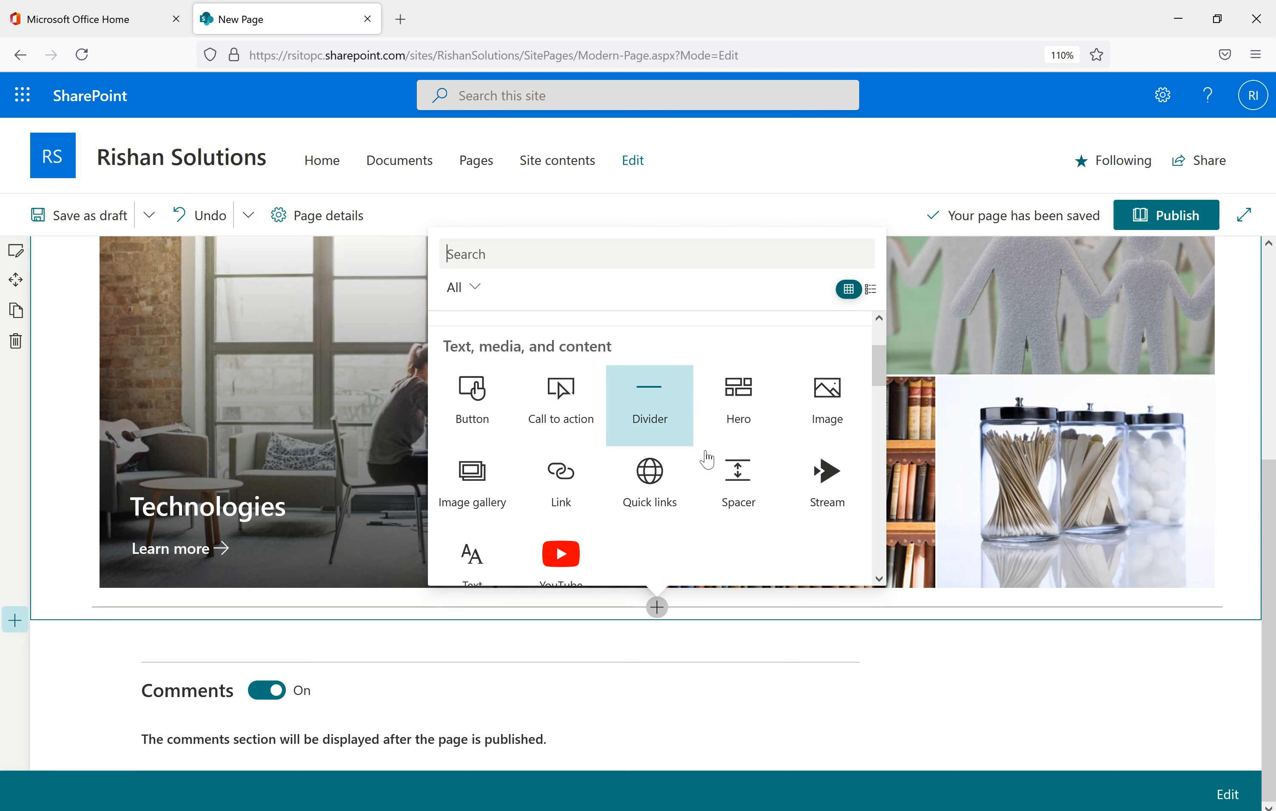
click(644, 488)
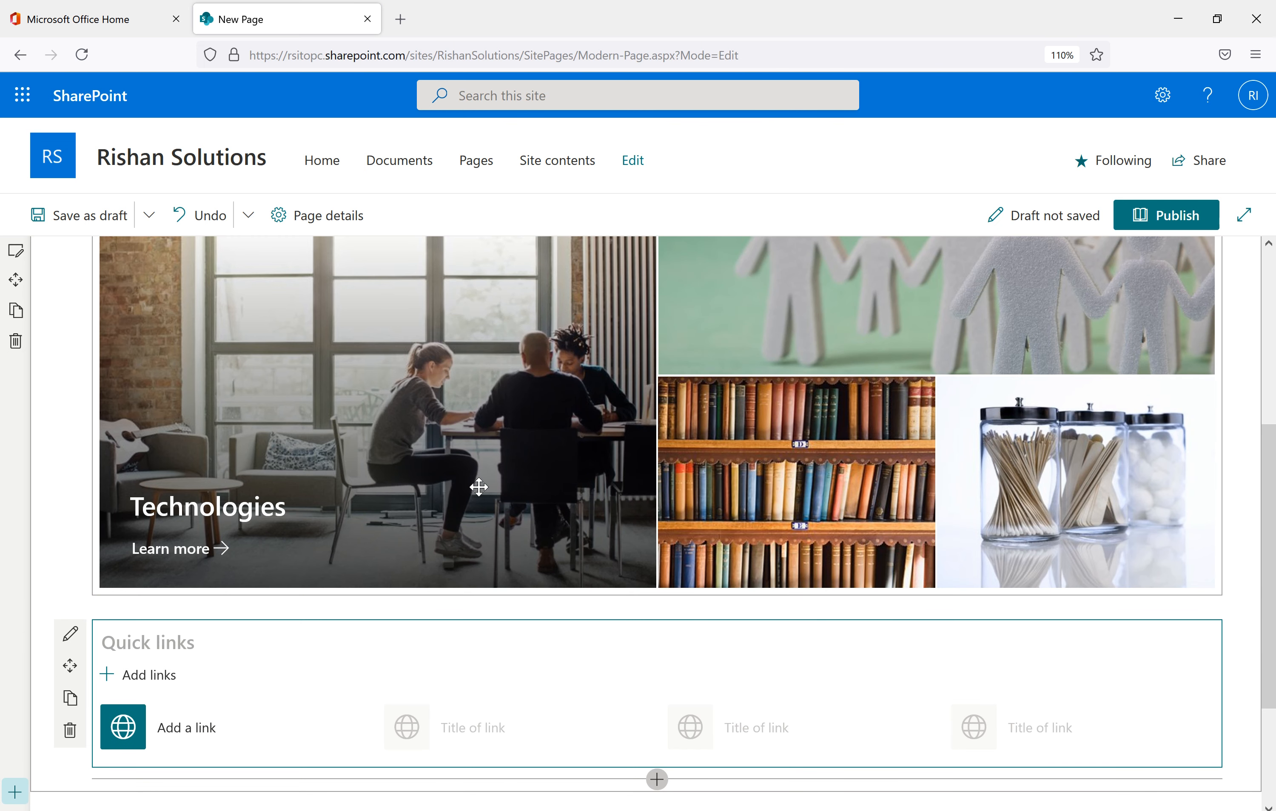
scroll(418, 618, down, 3)
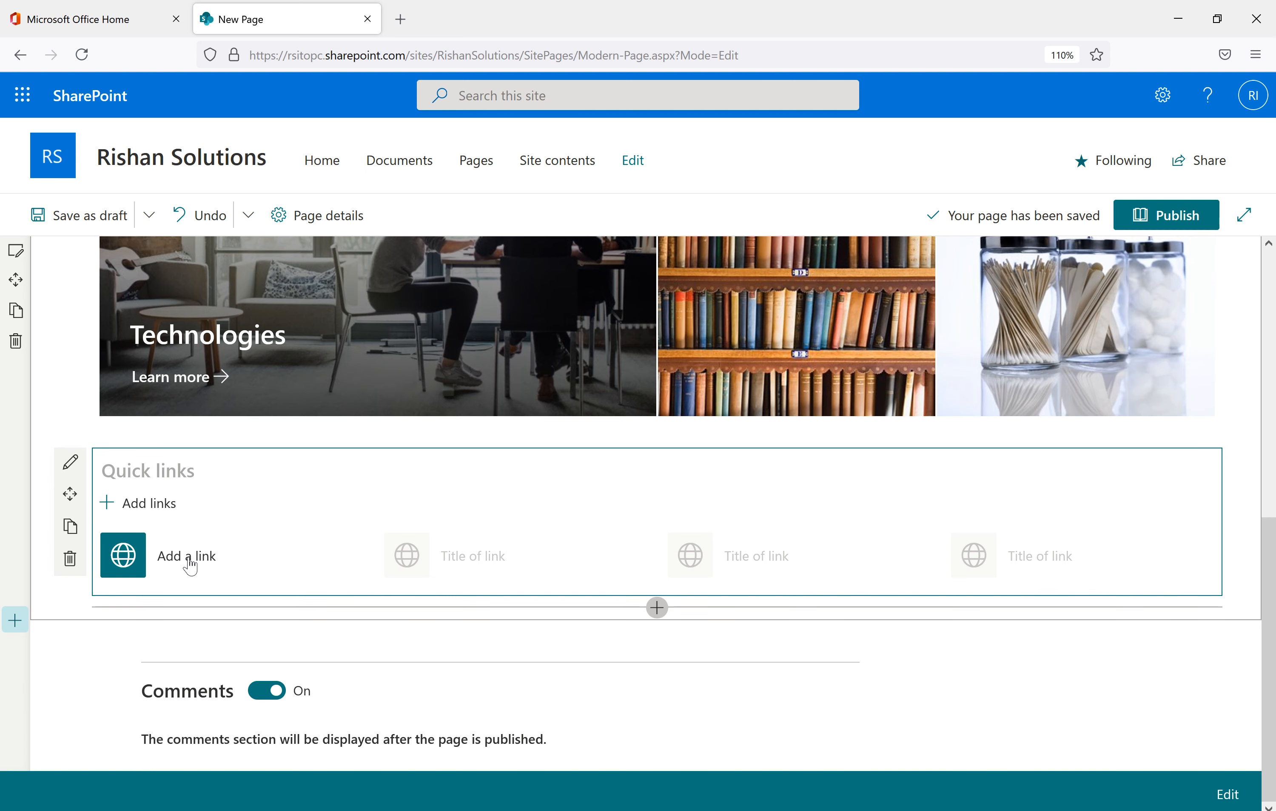
scroll(351, 422, up, 3)
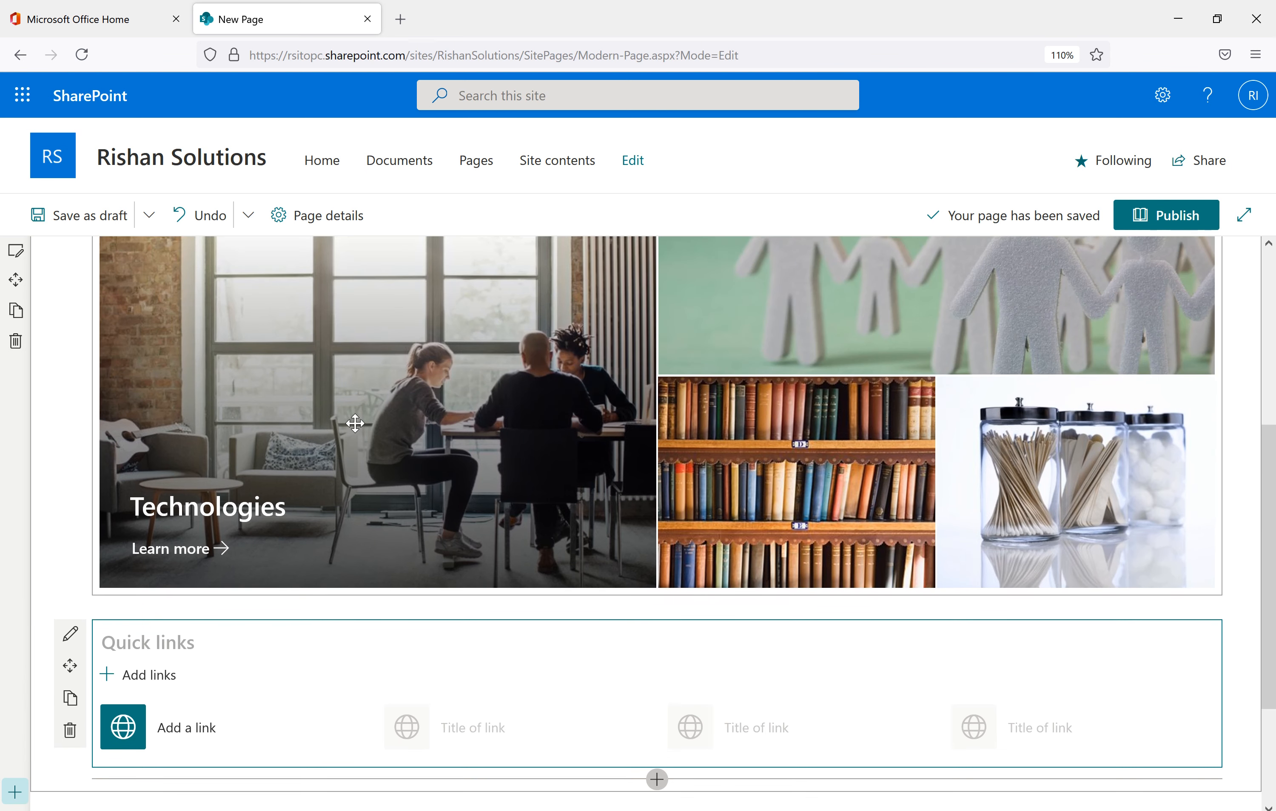
scroll(356, 423, up, 3)
scroll(213, 404, down, 6)
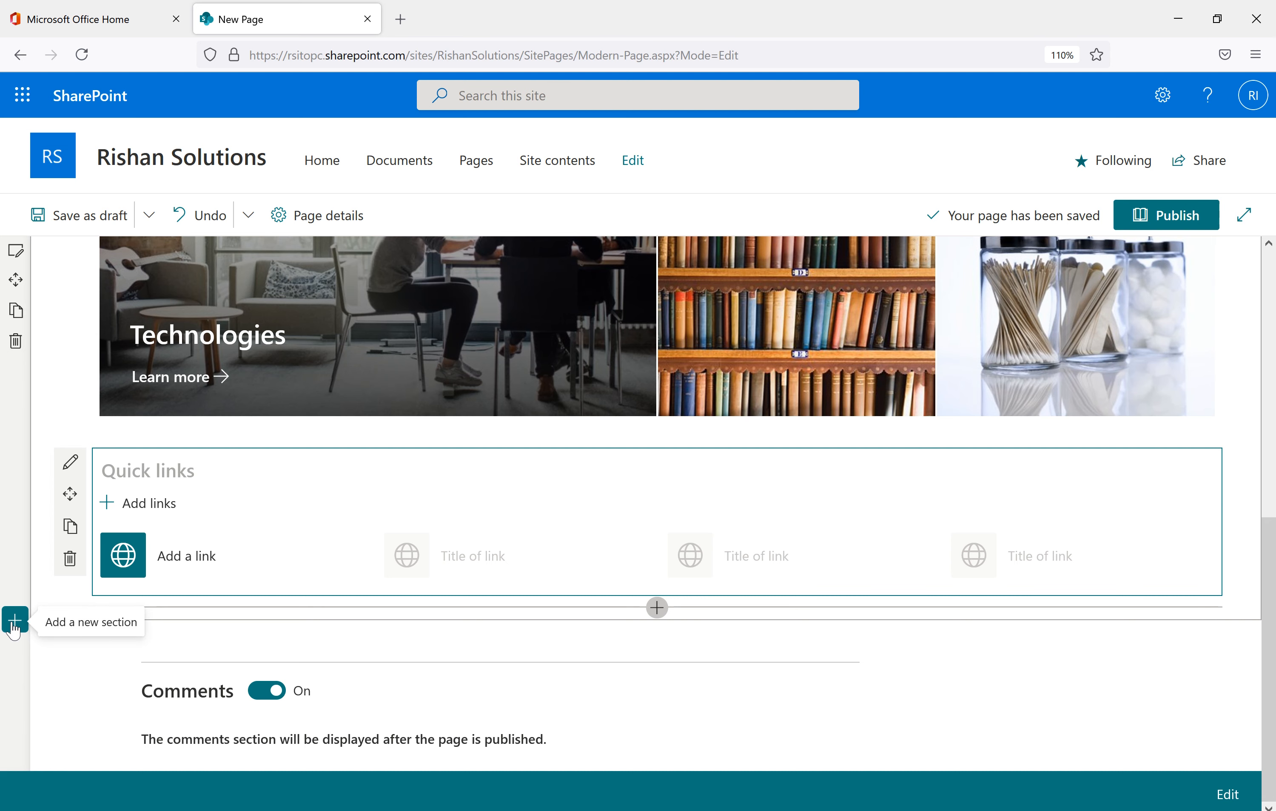
- Set the background shading of the section holding the Hero and Quick links to the solid dark teal option
scroll(396, 407, up, 9)
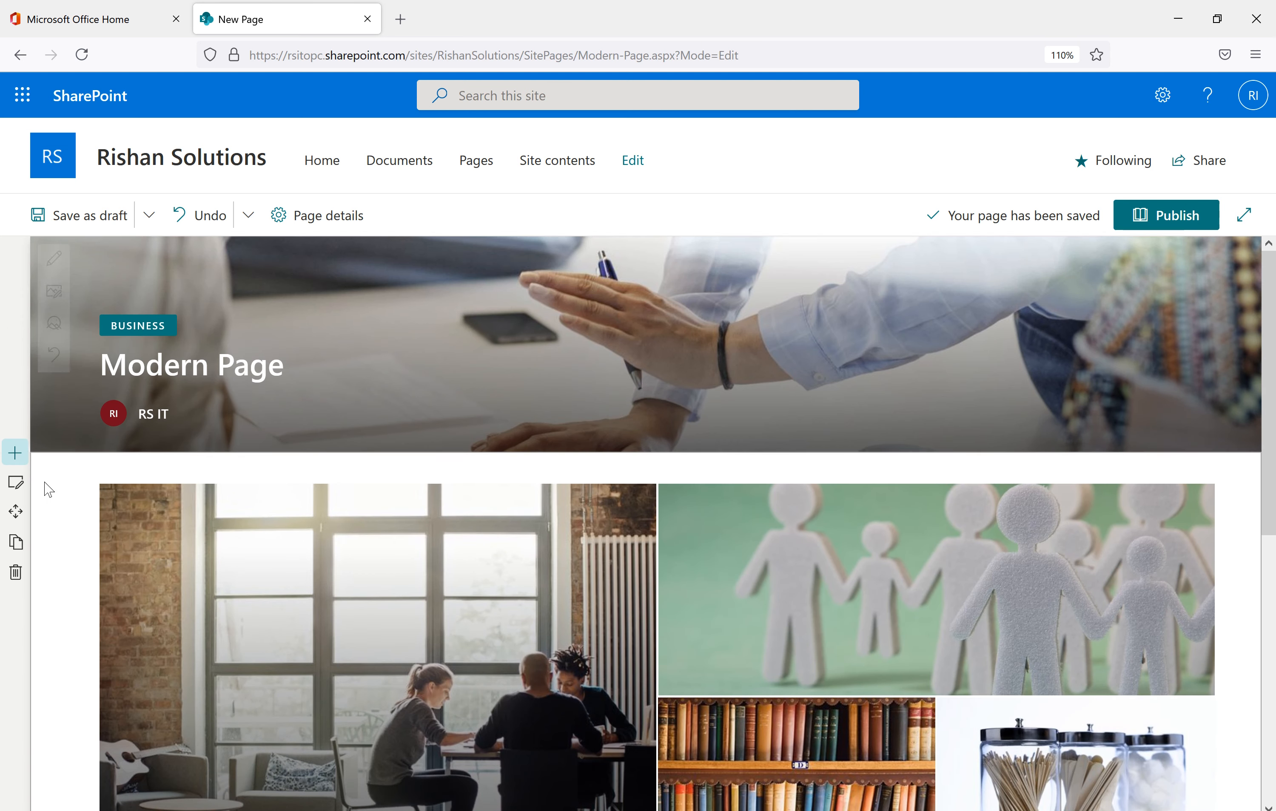
click(17, 485)
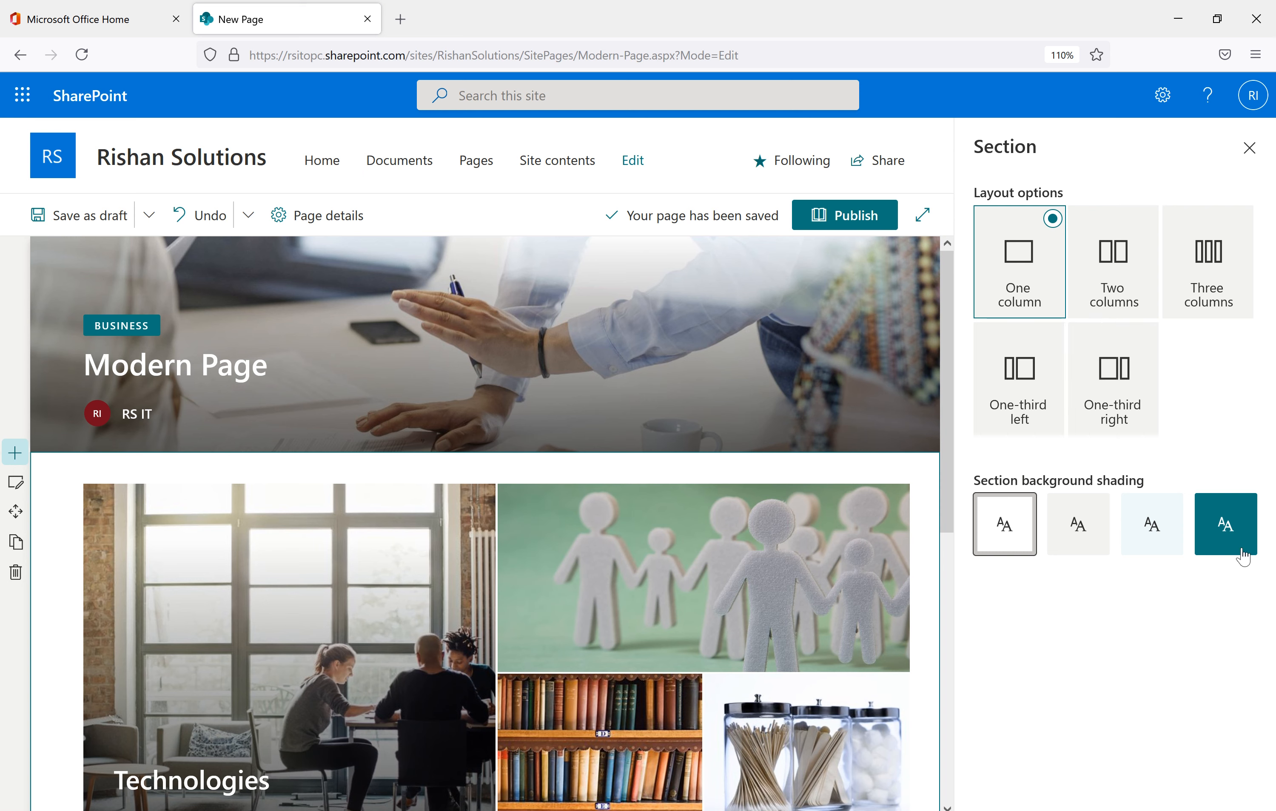
click(1227, 547)
scroll(924, 433, down, 4)
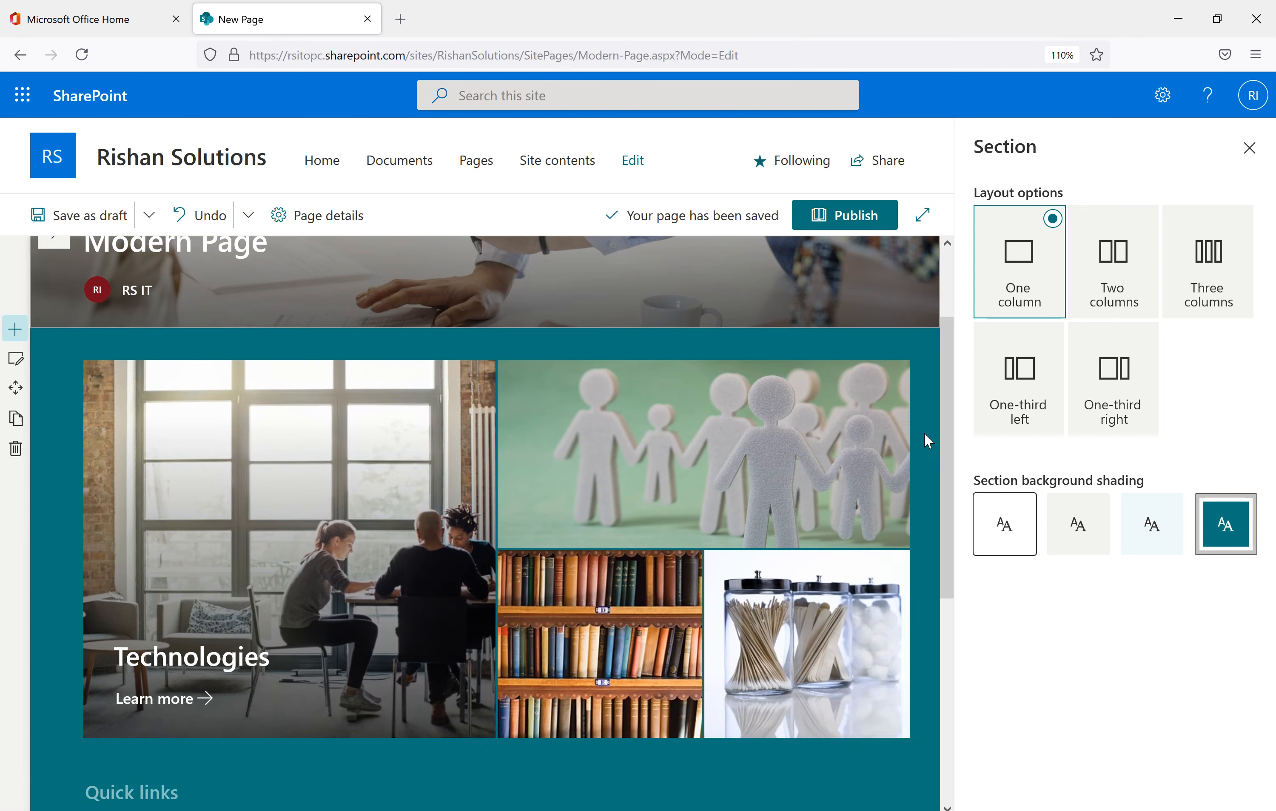
- Try the white, Neutral and pale blue shadings on the section, return it to dark teal, and finish editing the section
click(1010, 533)
click(1079, 536)
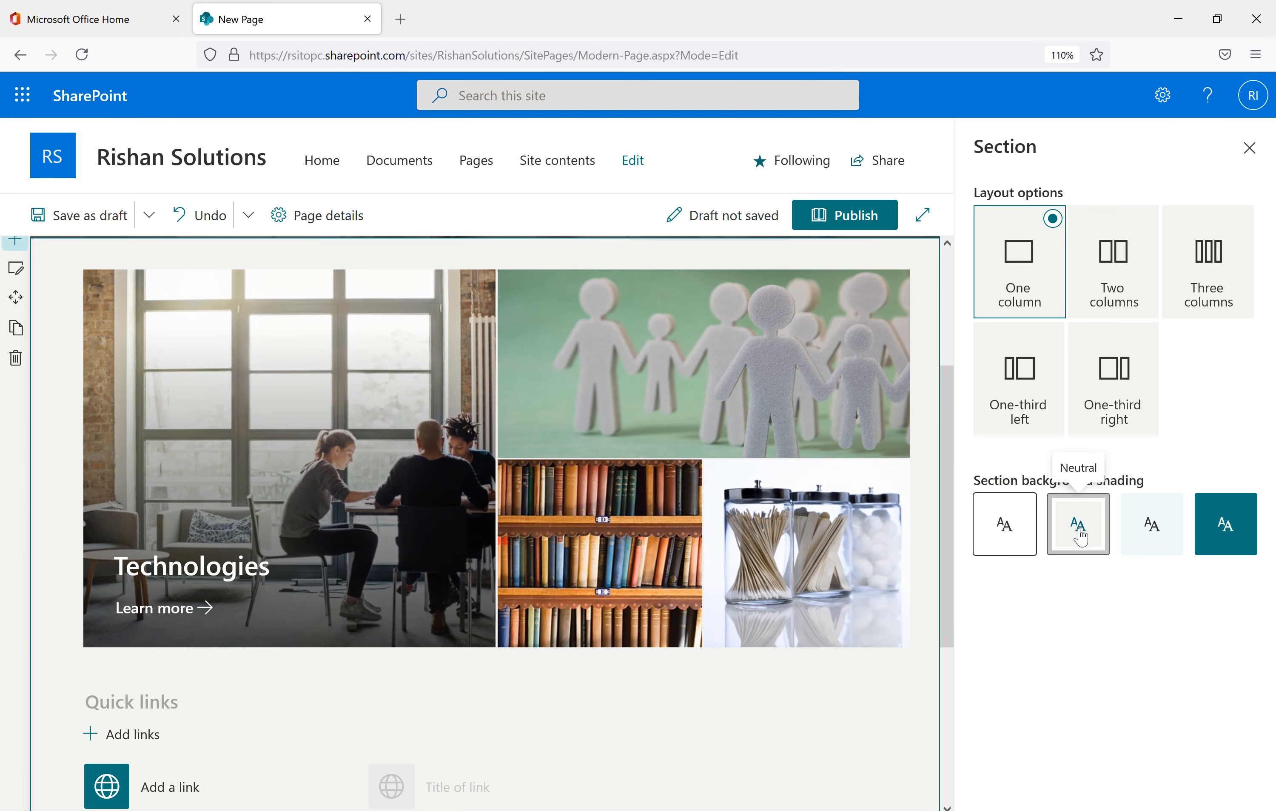
click(1167, 534)
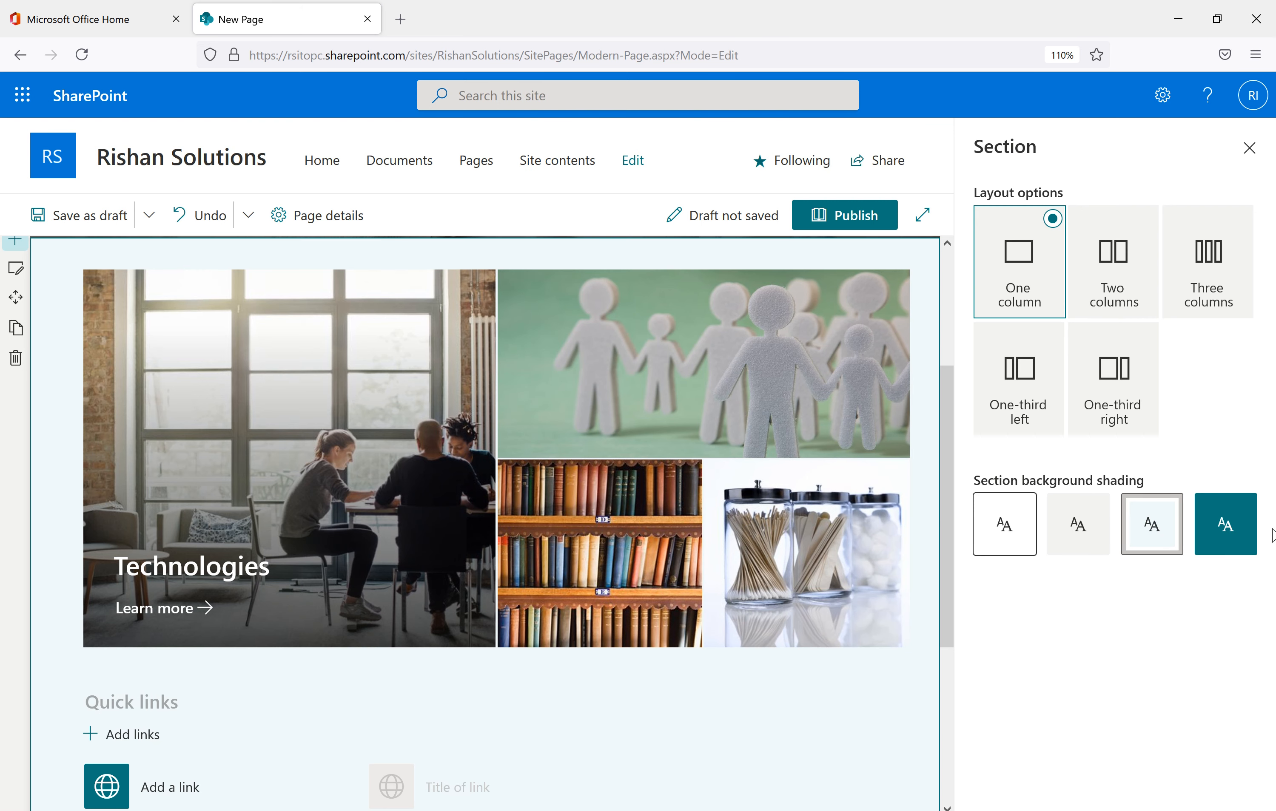
click(1240, 541)
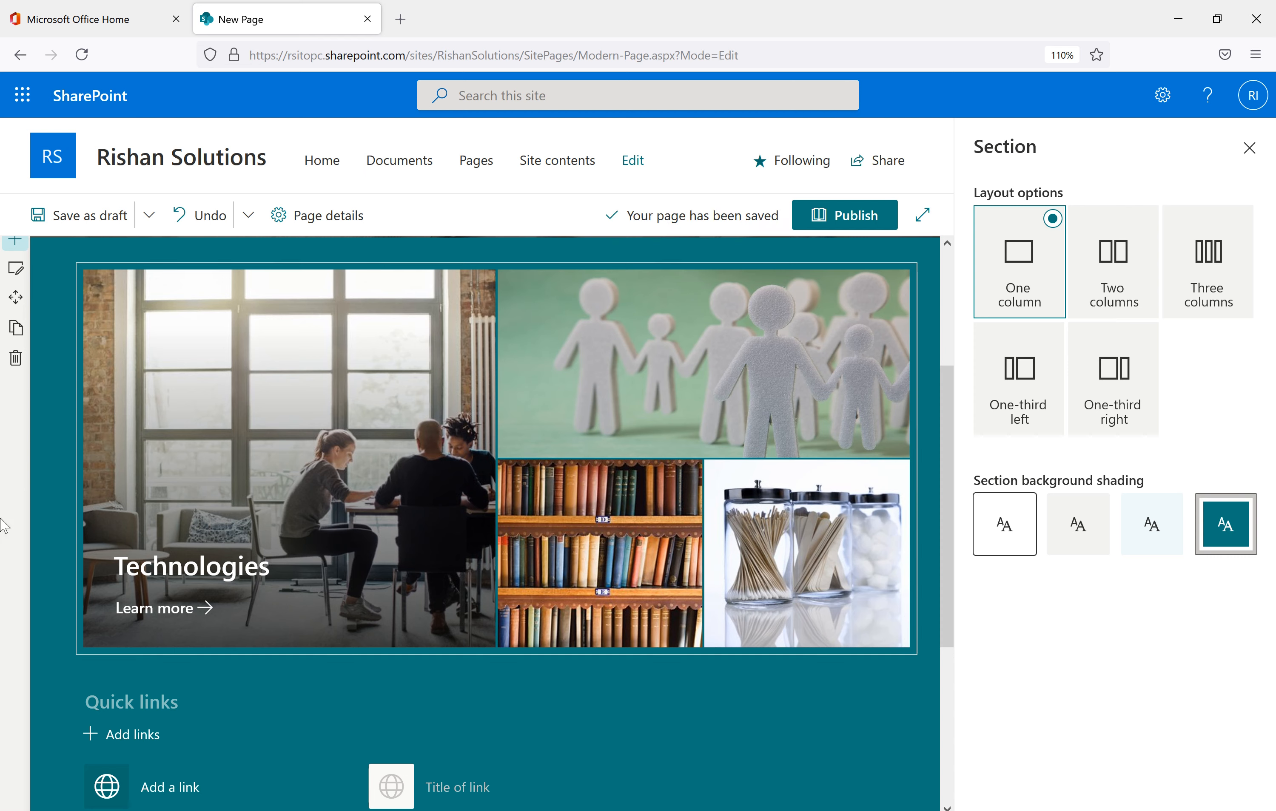
click(1248, 148)
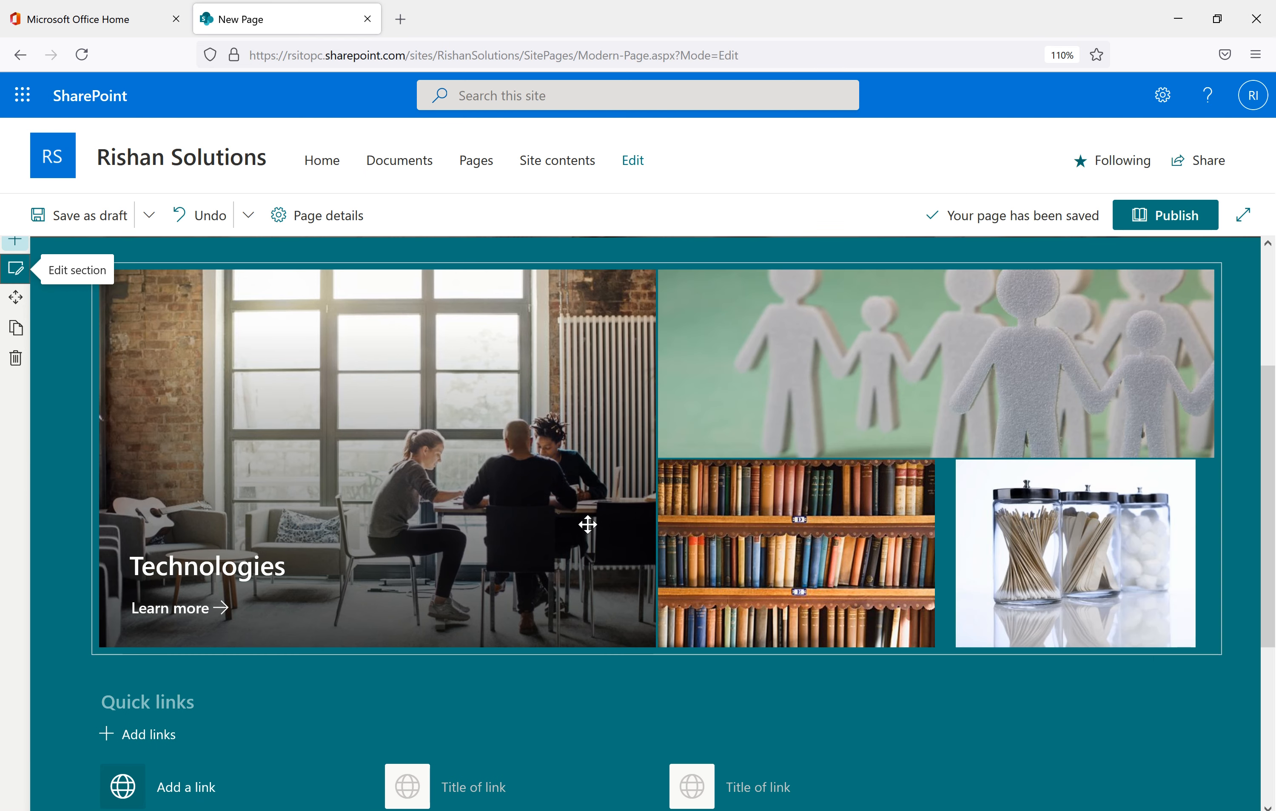
- Add the recent page All Projetcs as the first link in the Quick links web part
scroll(588, 523, down, 4)
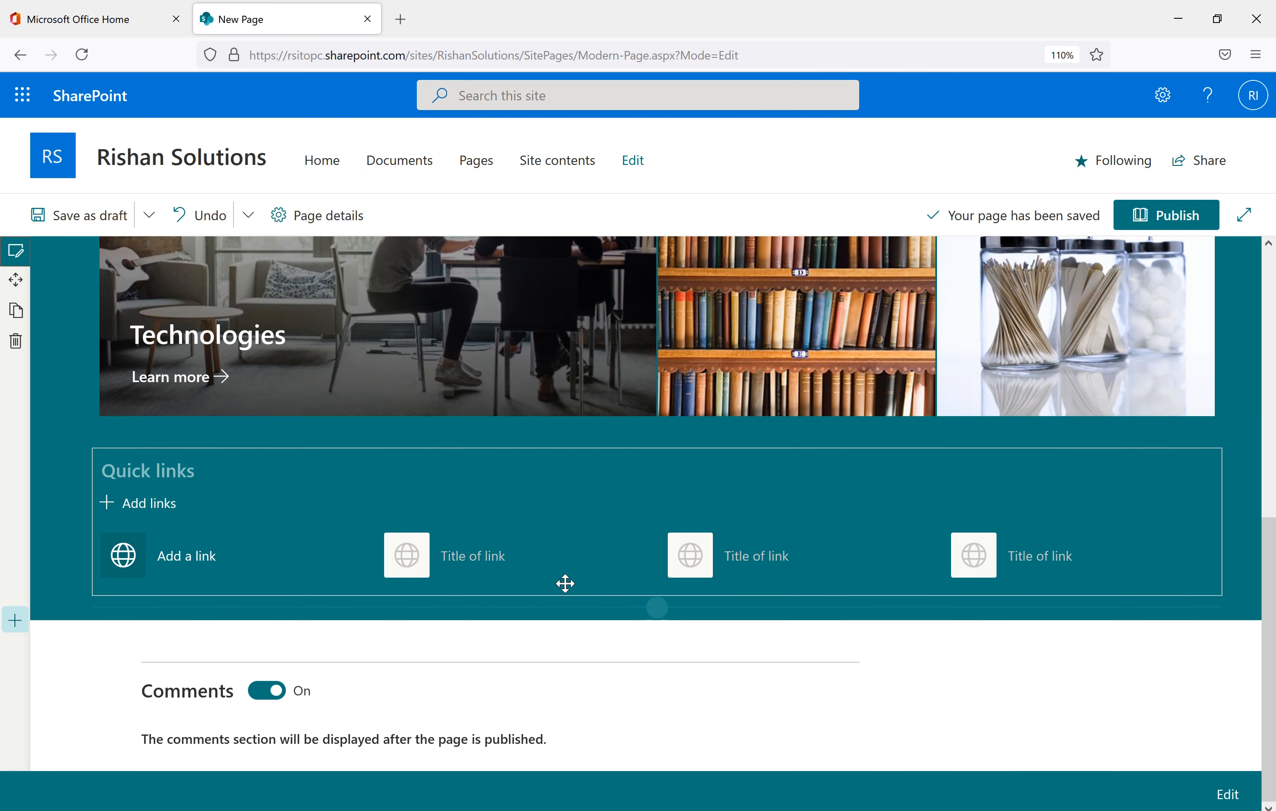
scroll(677, 536, up, 8)
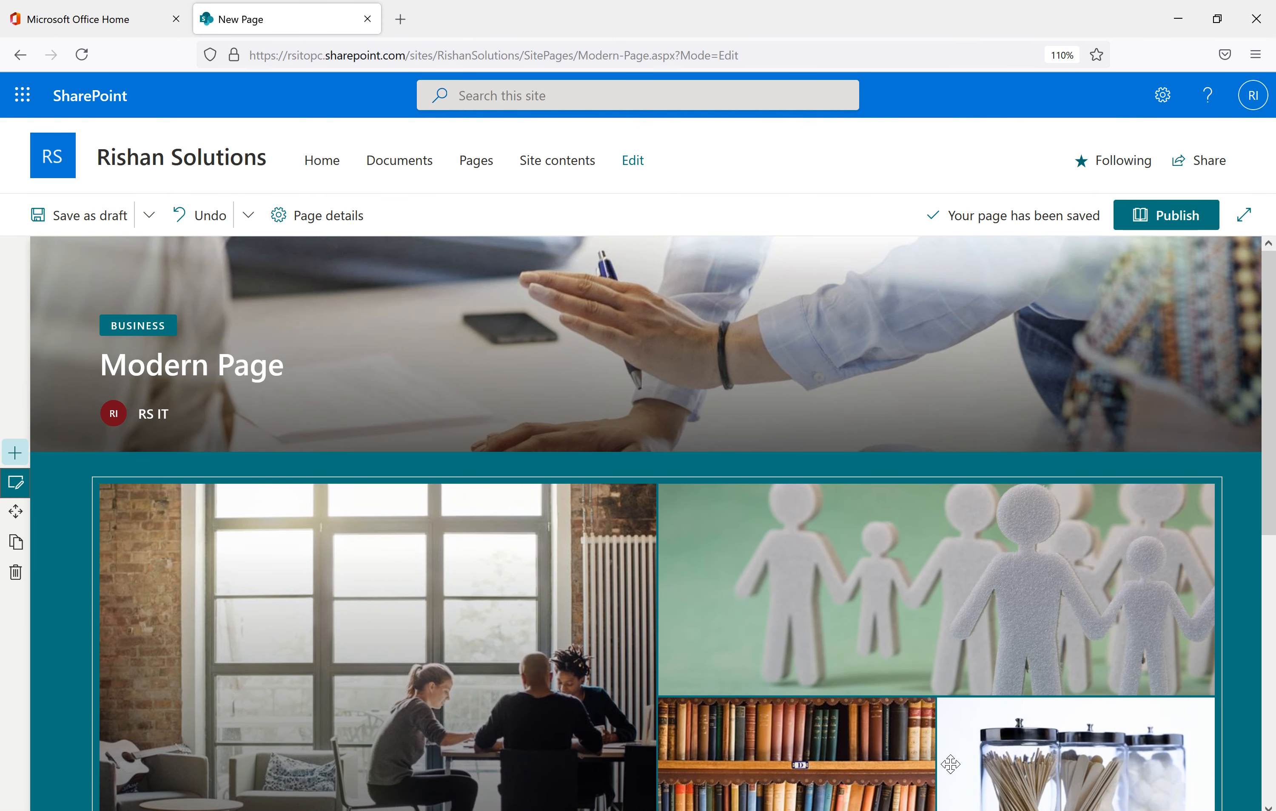
scroll(815, 594, down, 5)
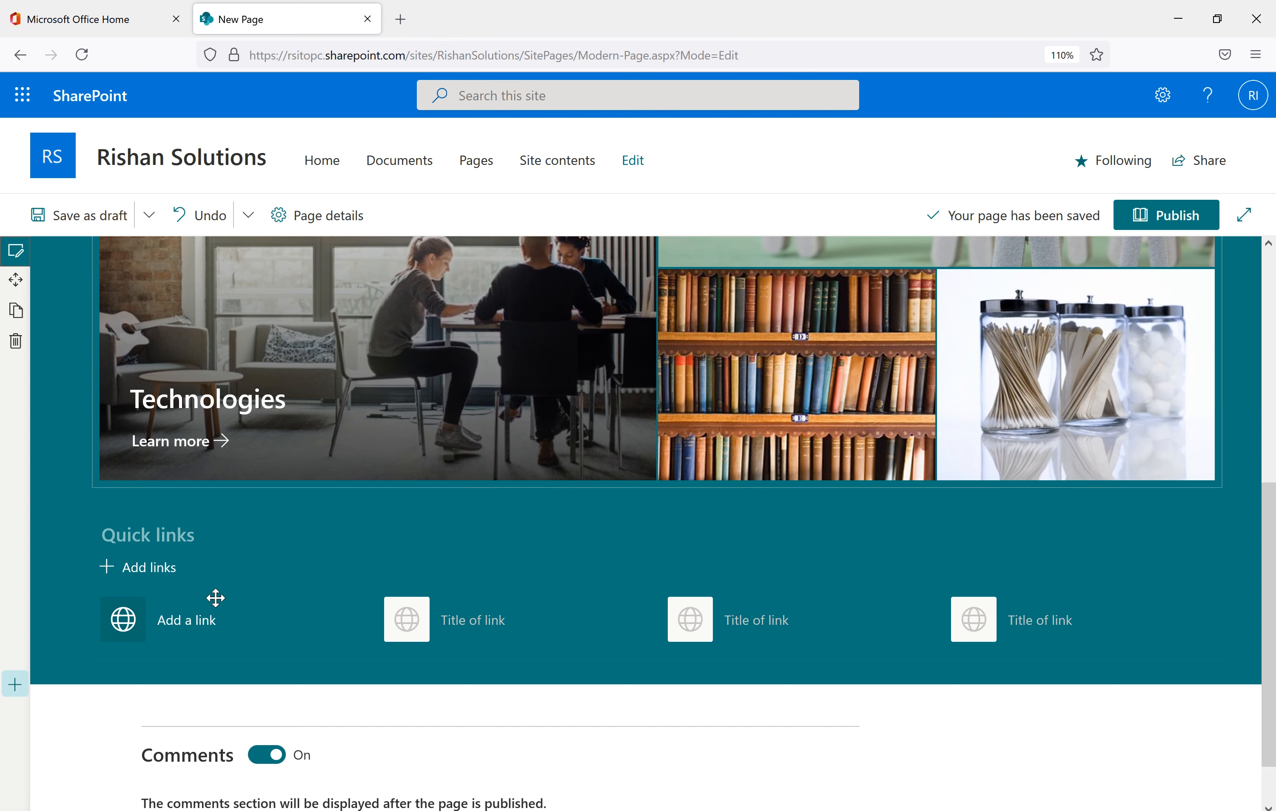
click(171, 632)
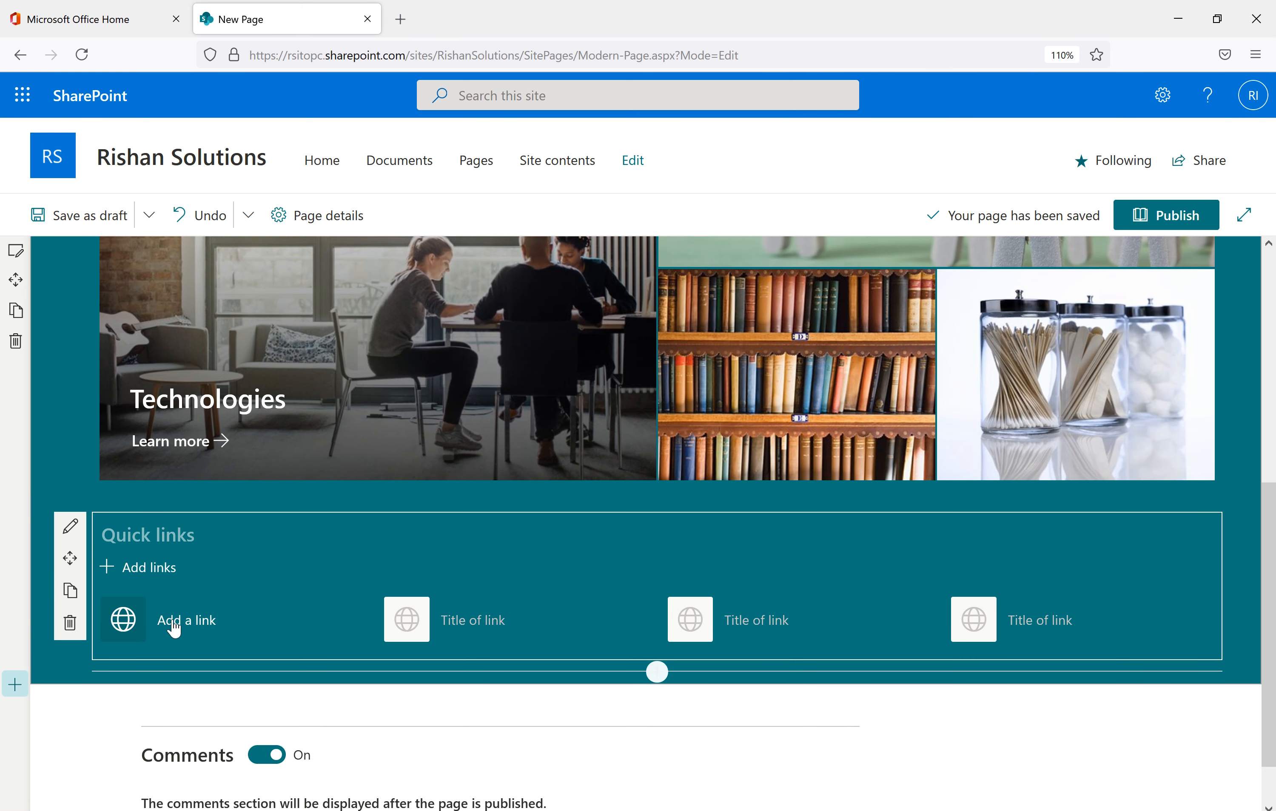
click(174, 630)
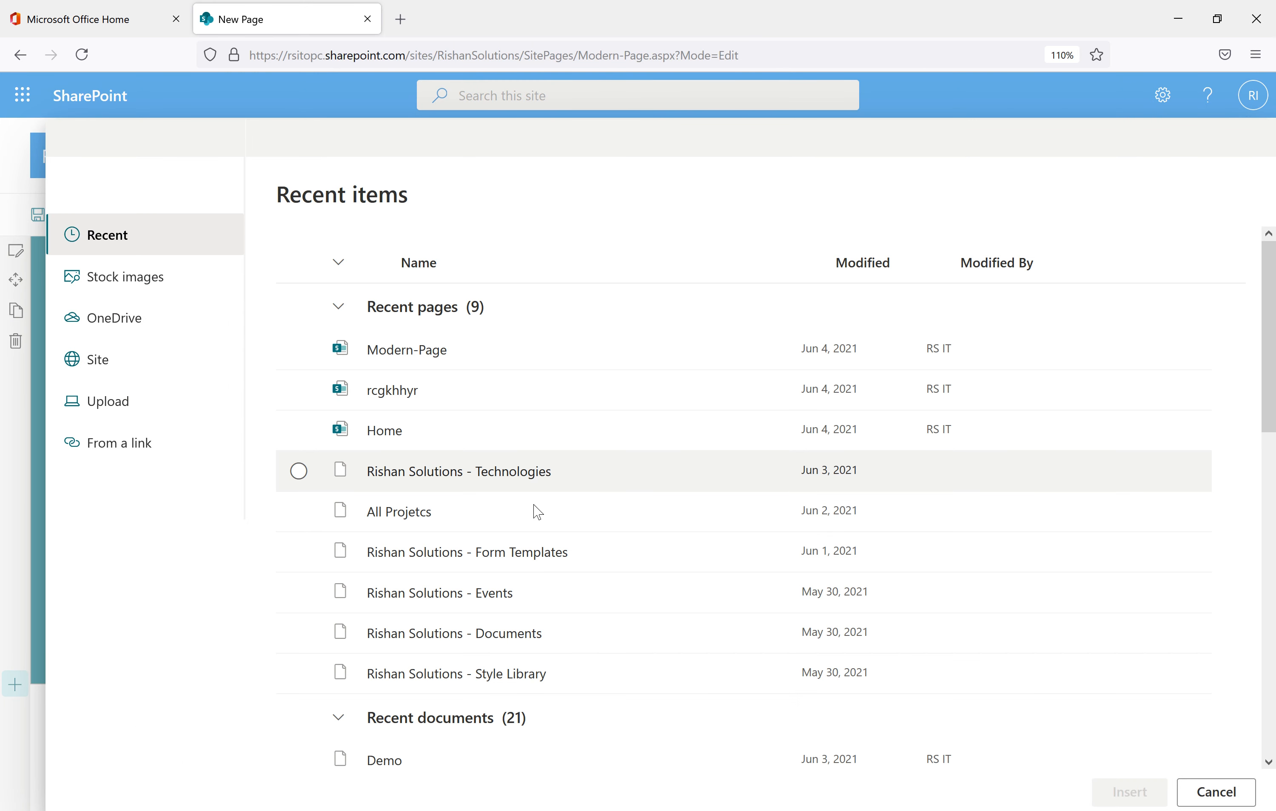
click(403, 519)
click(1113, 793)
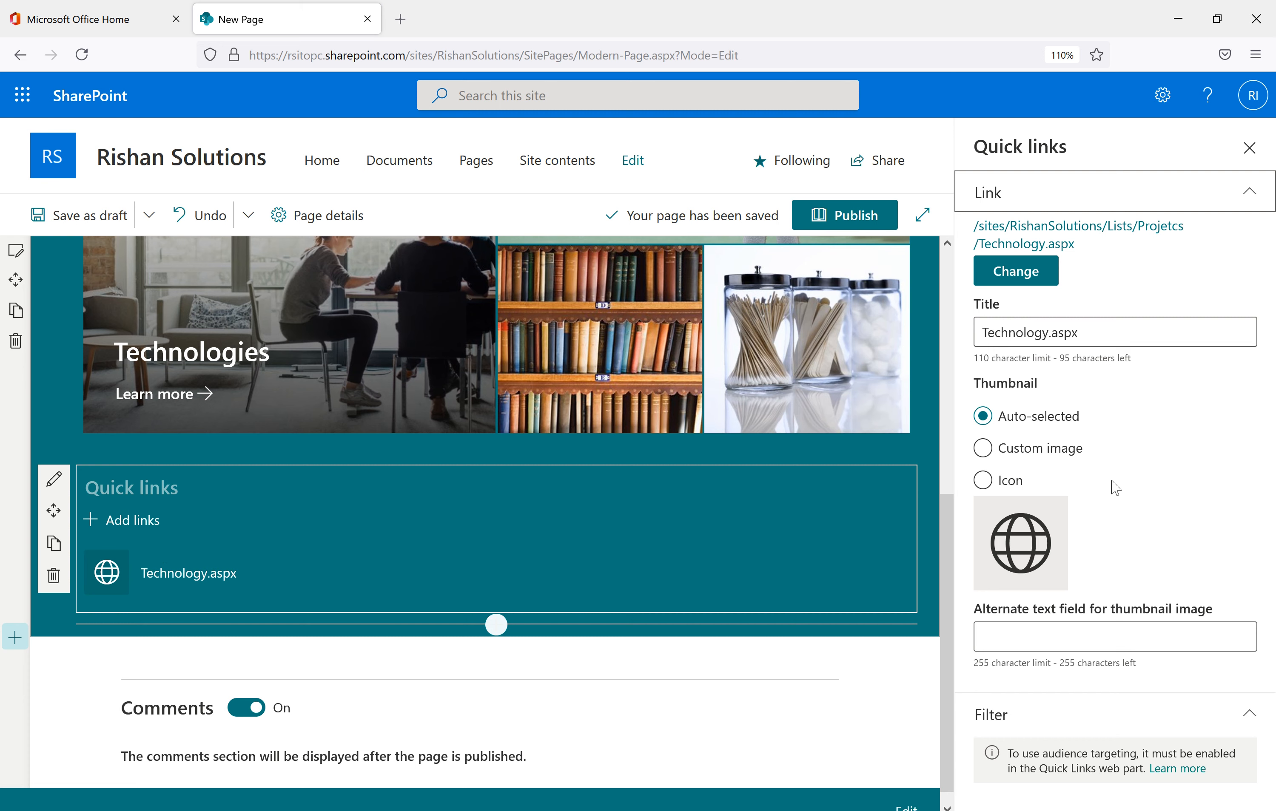
- Try an icon thumbnail for the Technology.aspx link, choosing the web app builder fragment icon with three hexagons
click(1021, 449)
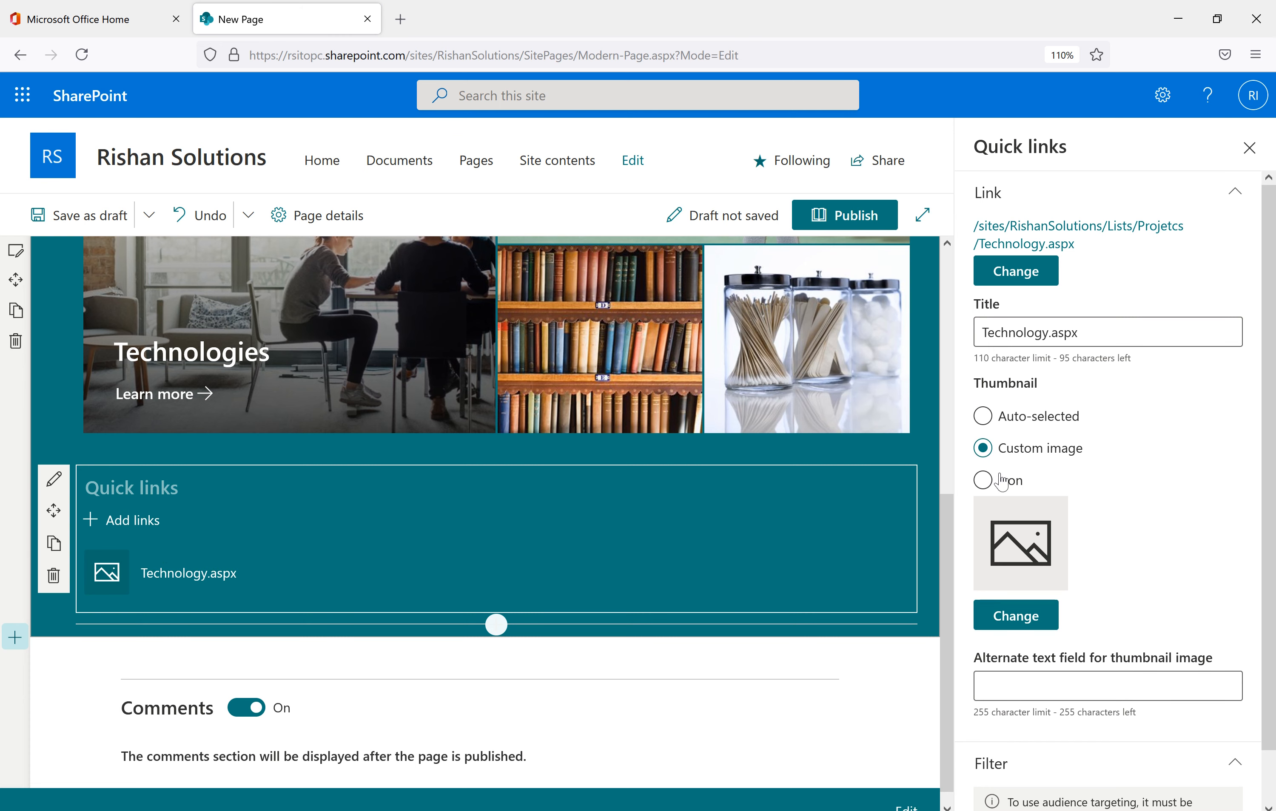
click(984, 482)
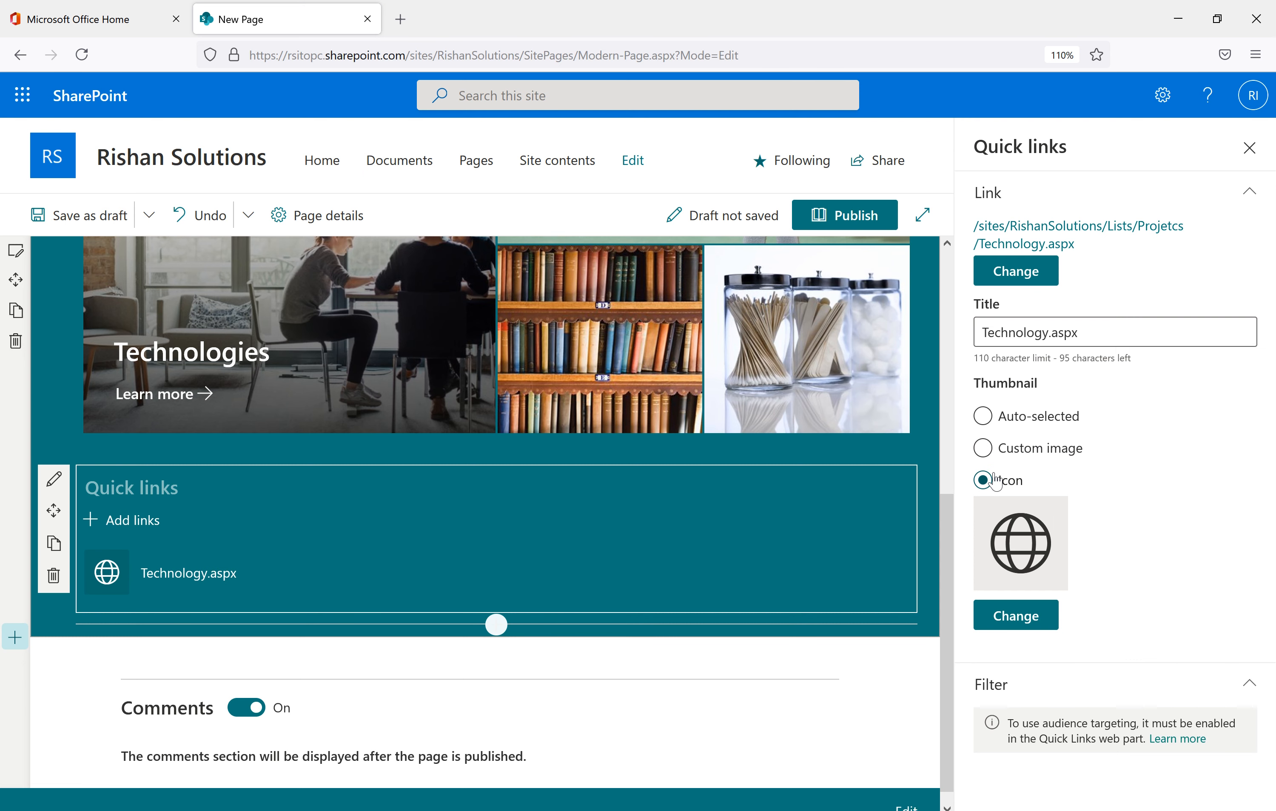
click(1023, 621)
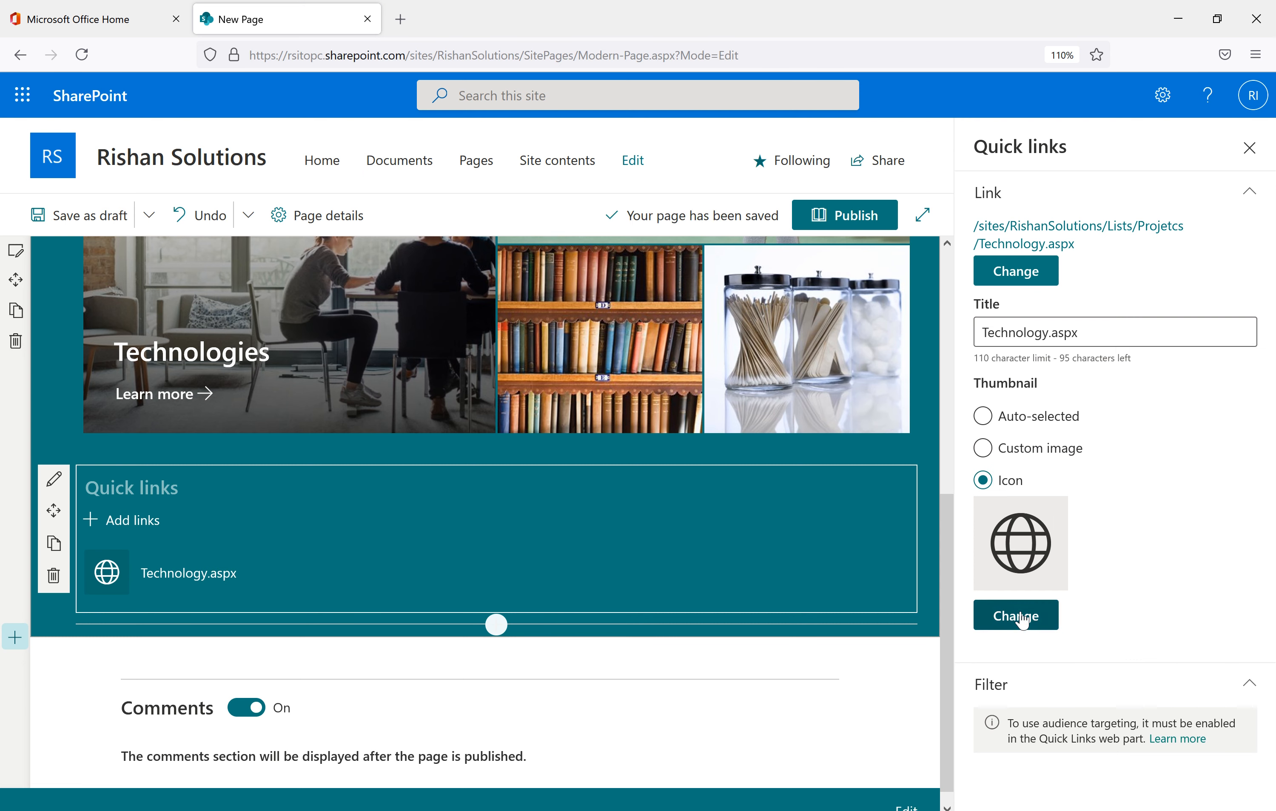
click(1022, 620)
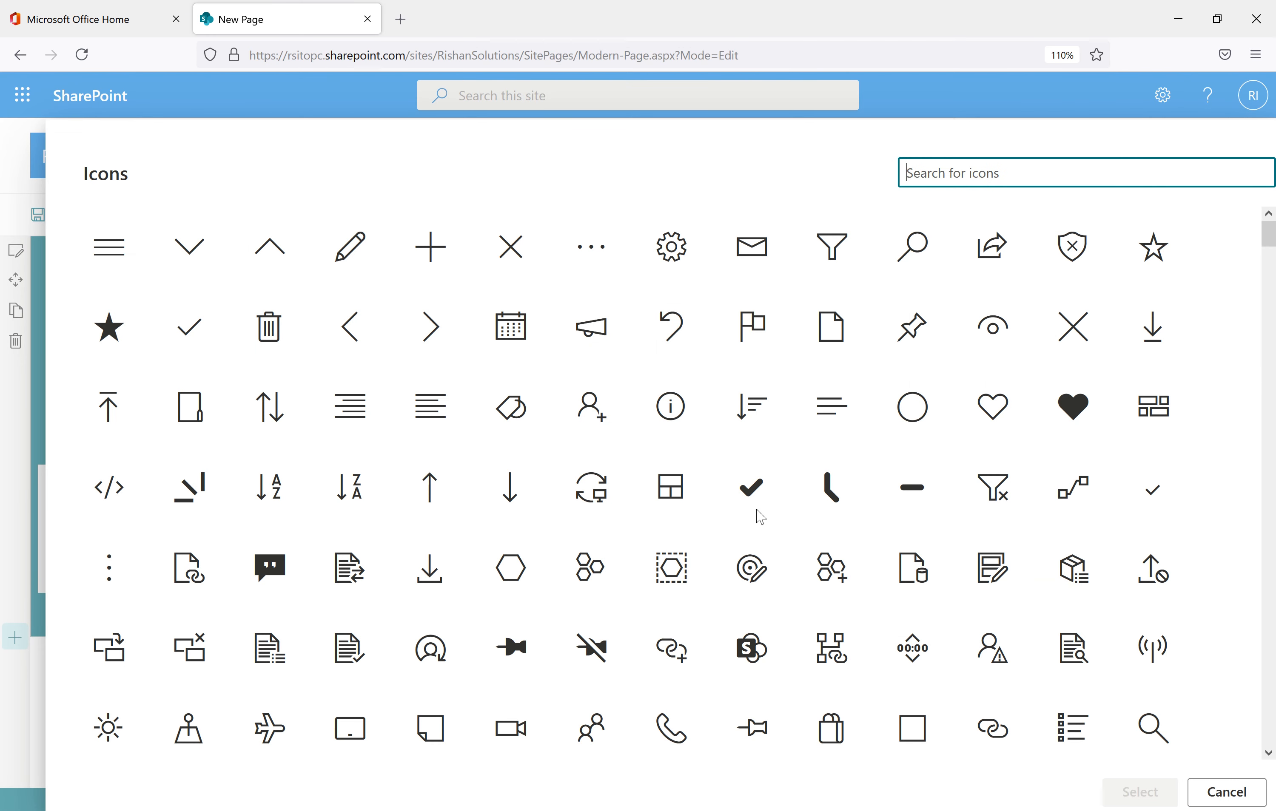
click(579, 580)
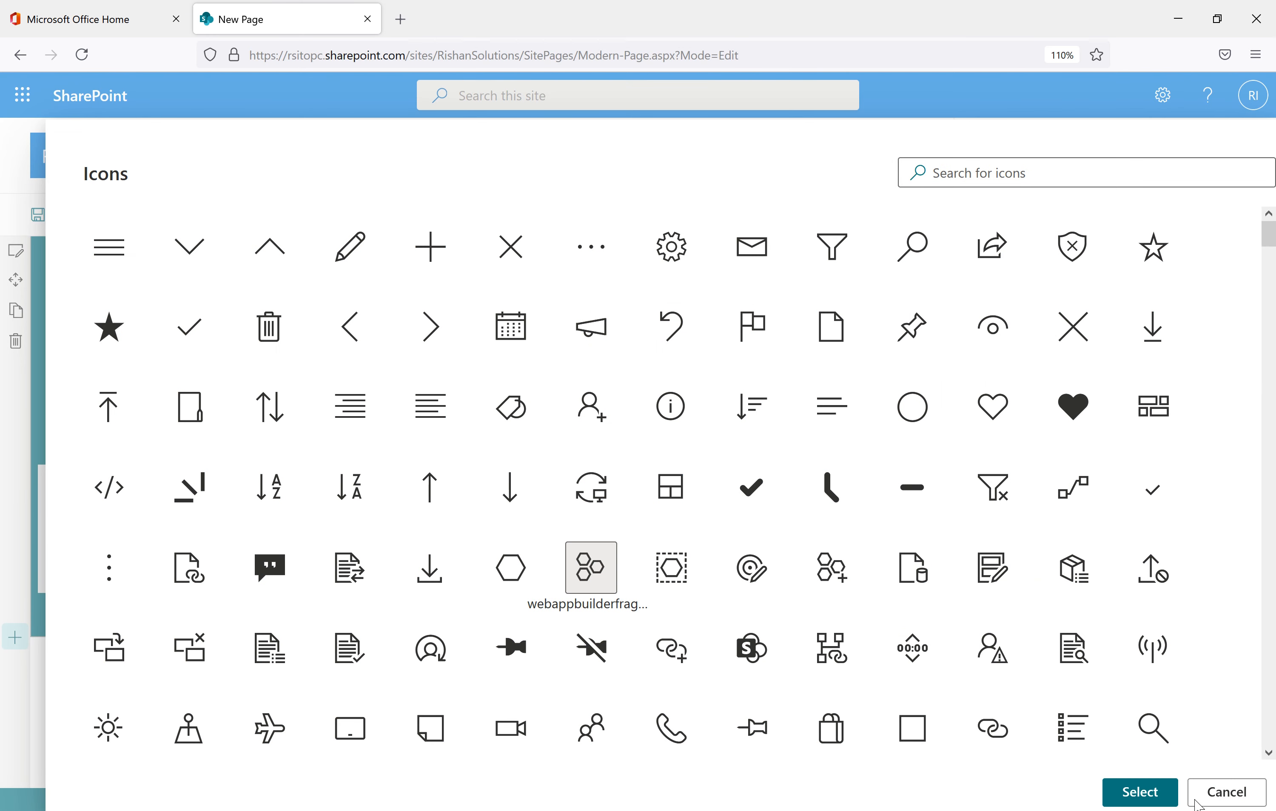
click(1138, 791)
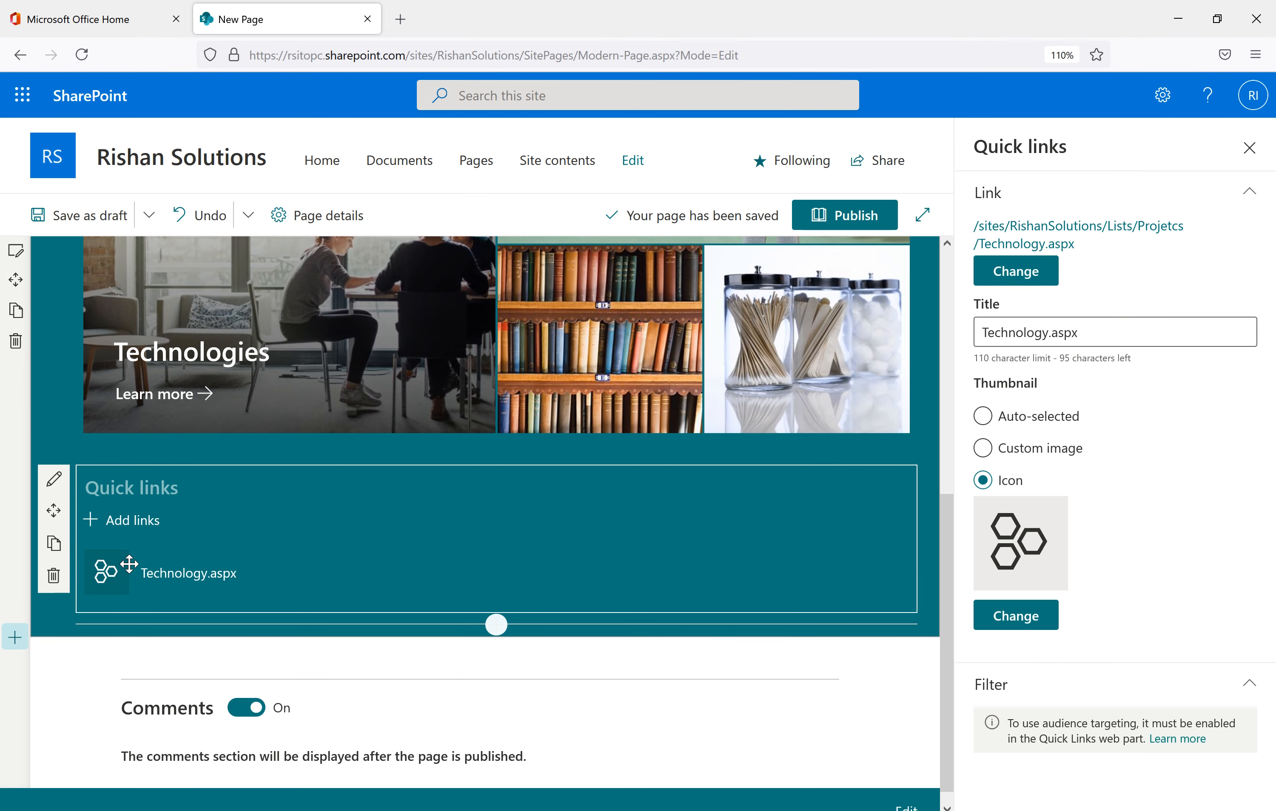
- Give the Technology.aspx link a custom thumbnail, using the stock image of pink plumeria flowers
click(1047, 459)
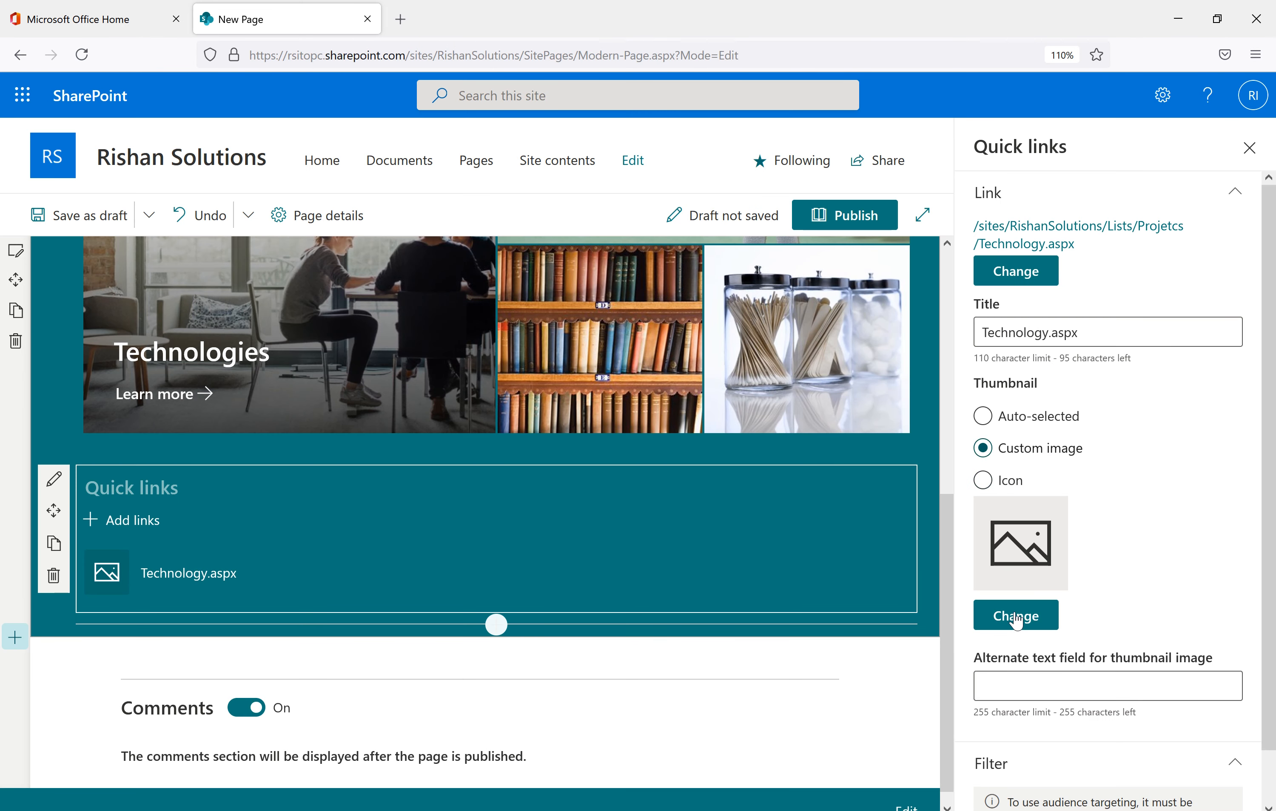
click(1014, 616)
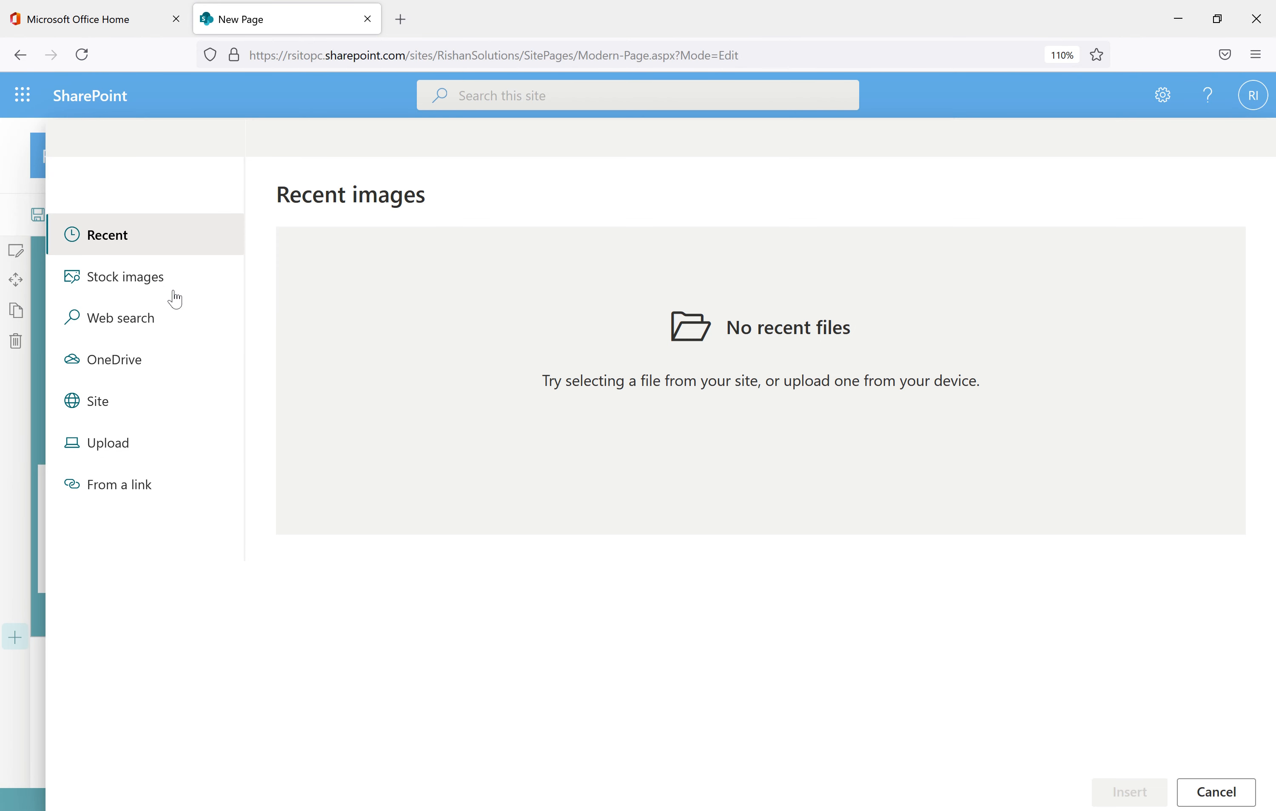
click(130, 284)
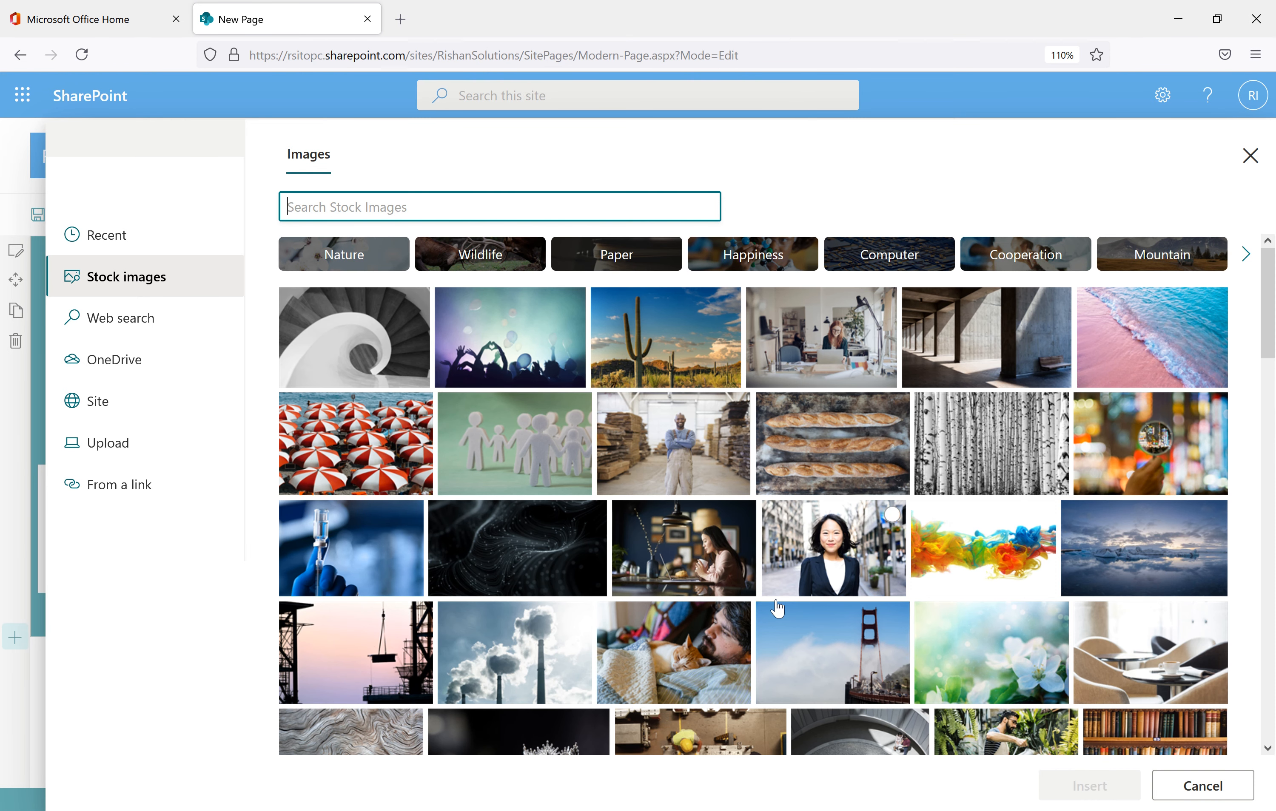
scroll(775, 600, down, 2)
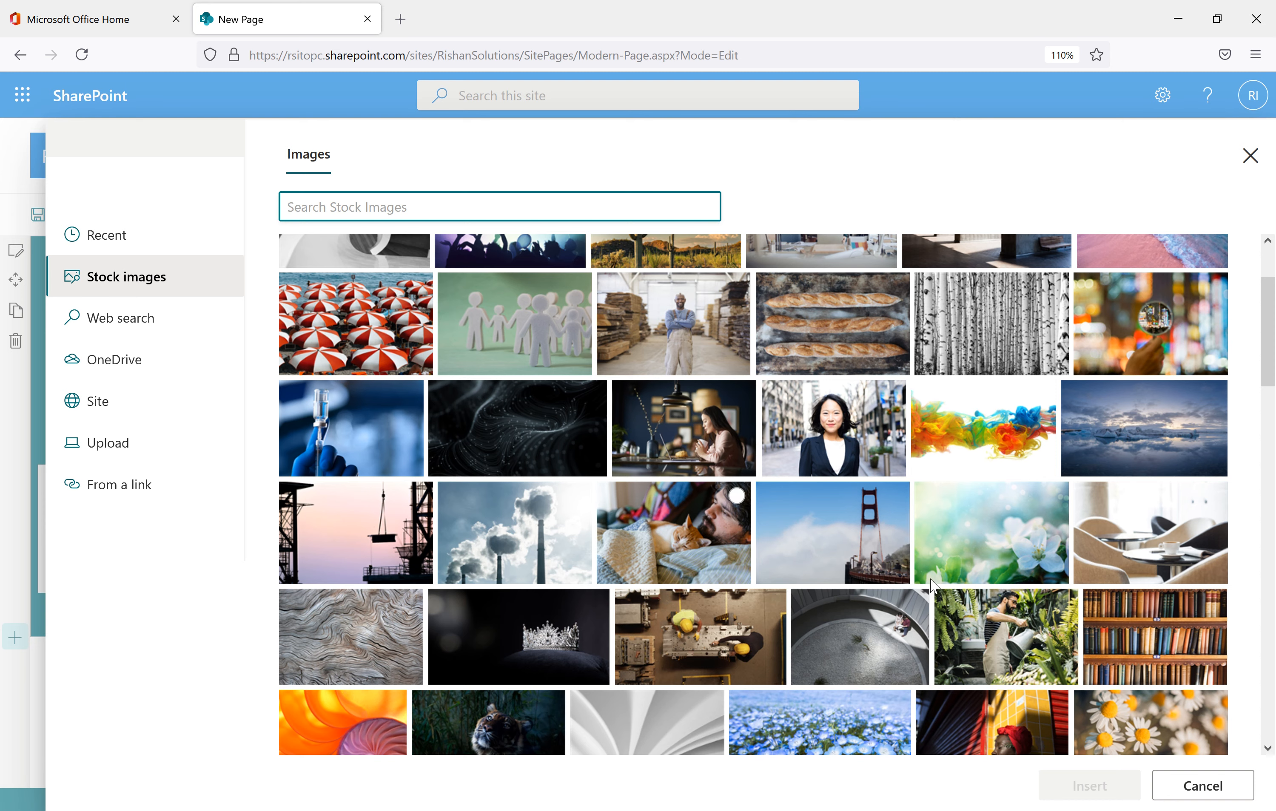
click(975, 554)
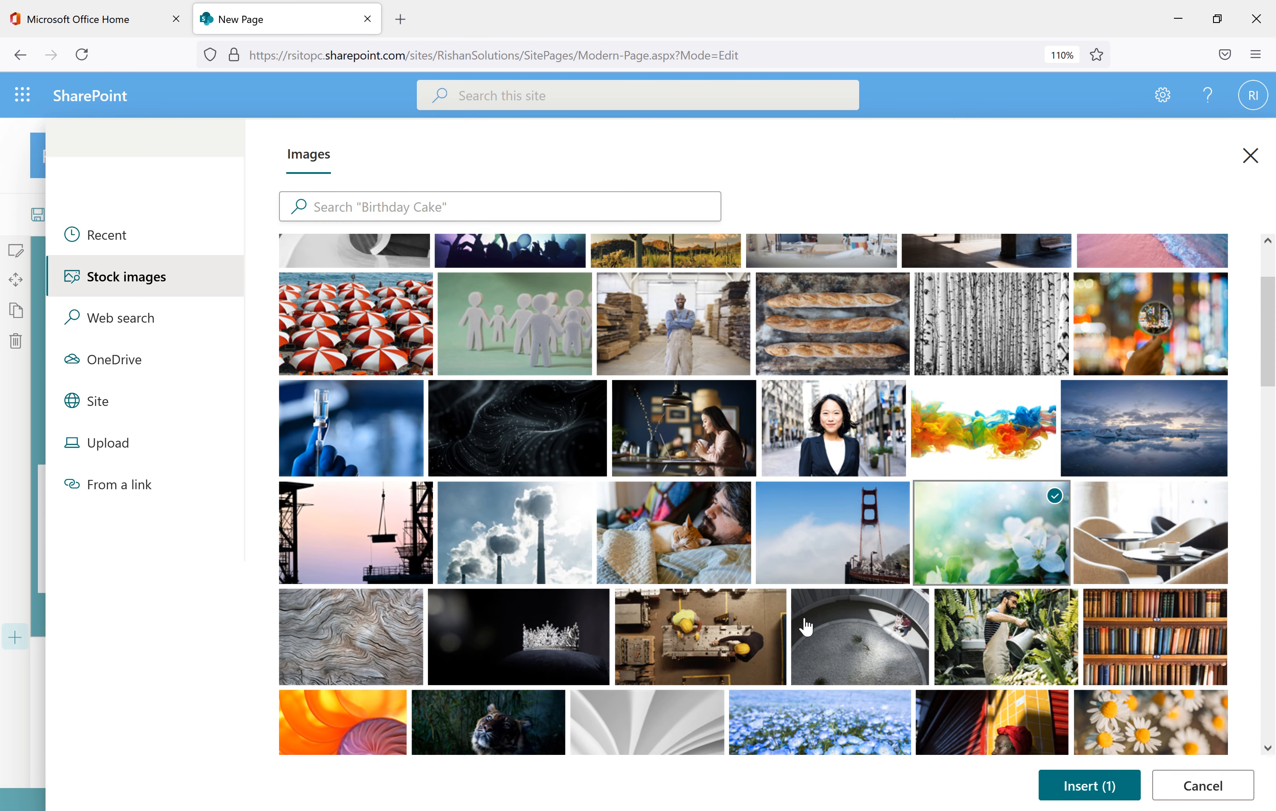
scroll(784, 617, down, 1)
scroll(783, 618, down, 5)
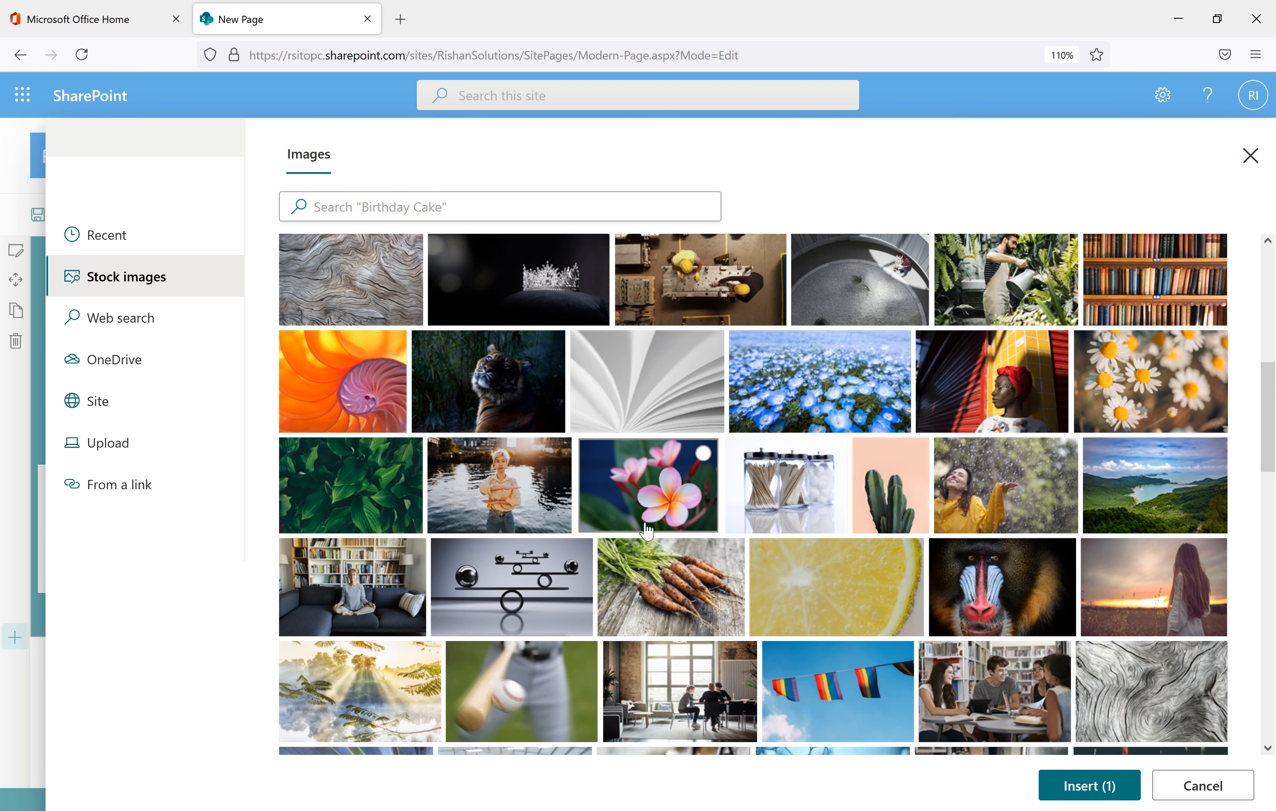
click(1074, 788)
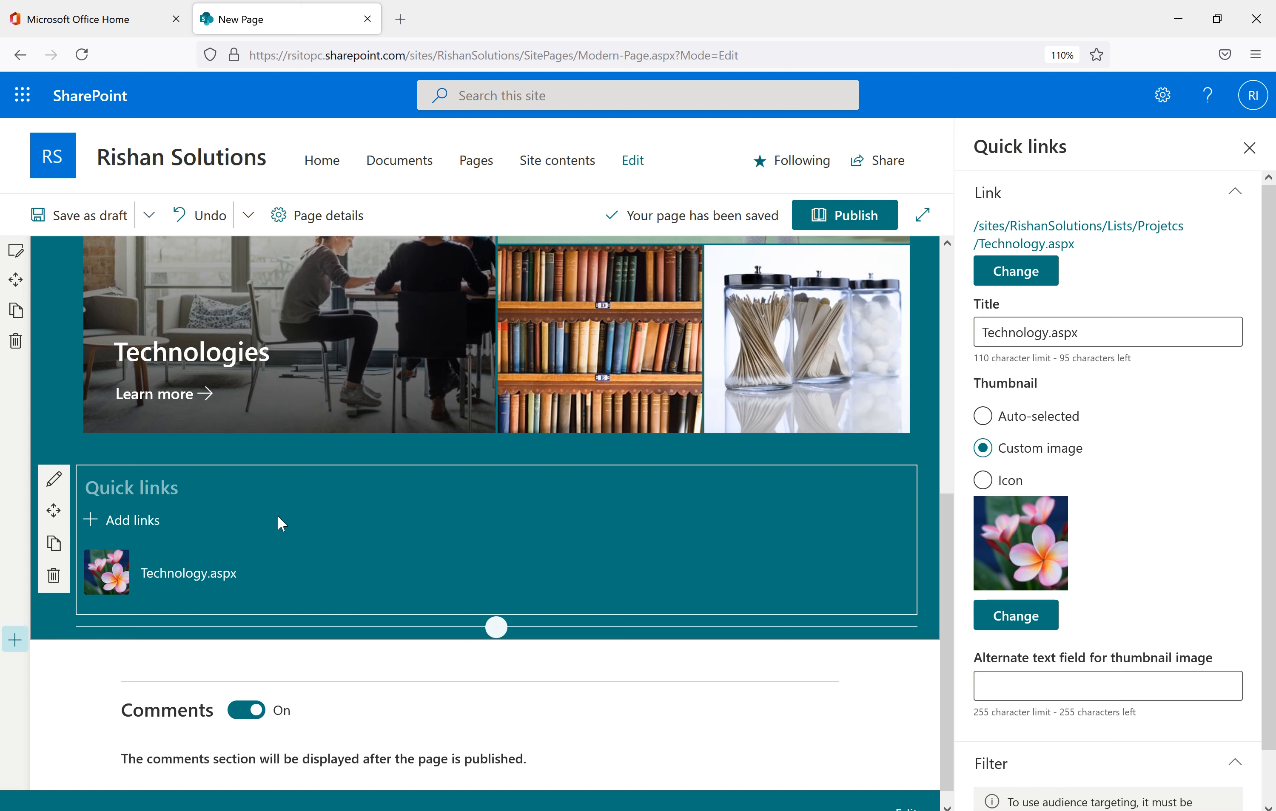
- Add another quick link that points to the stock image of the orange spiral shell
click(143, 525)
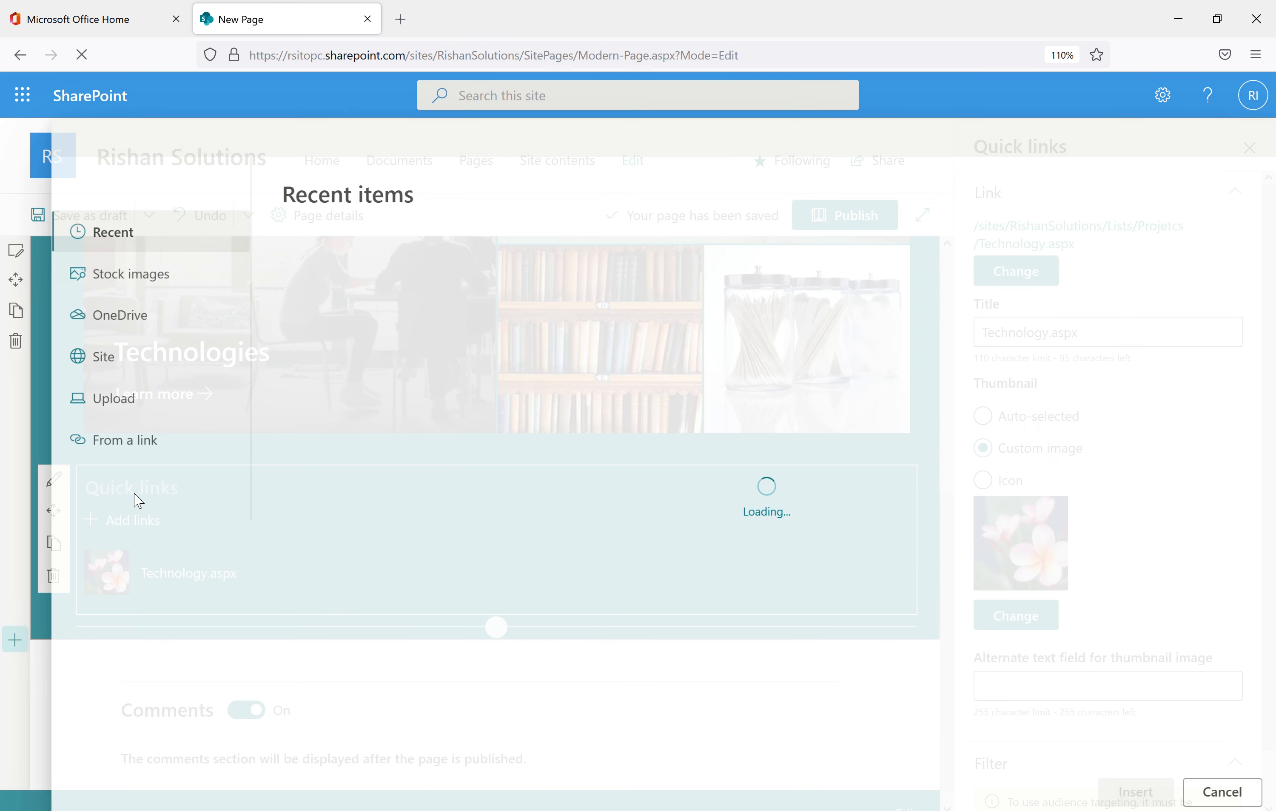
click(152, 297)
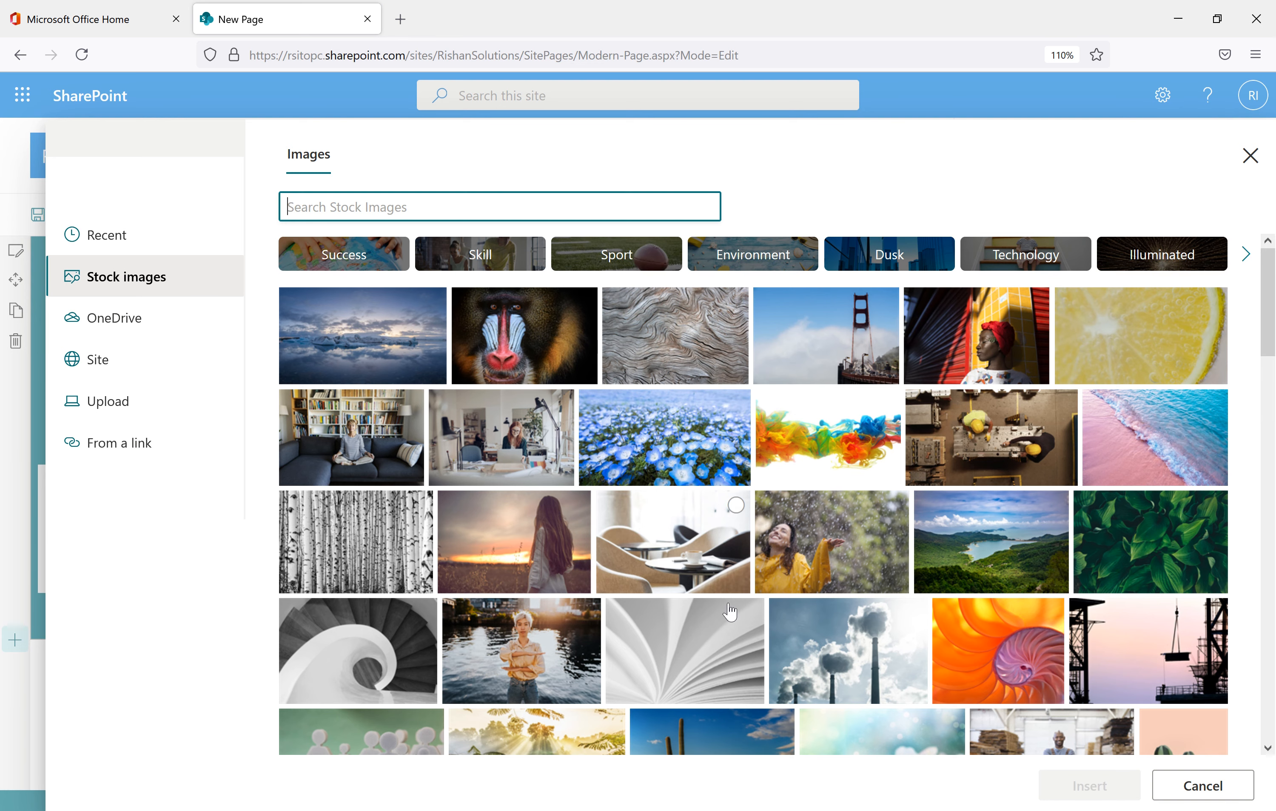
scroll(761, 593, down, 4)
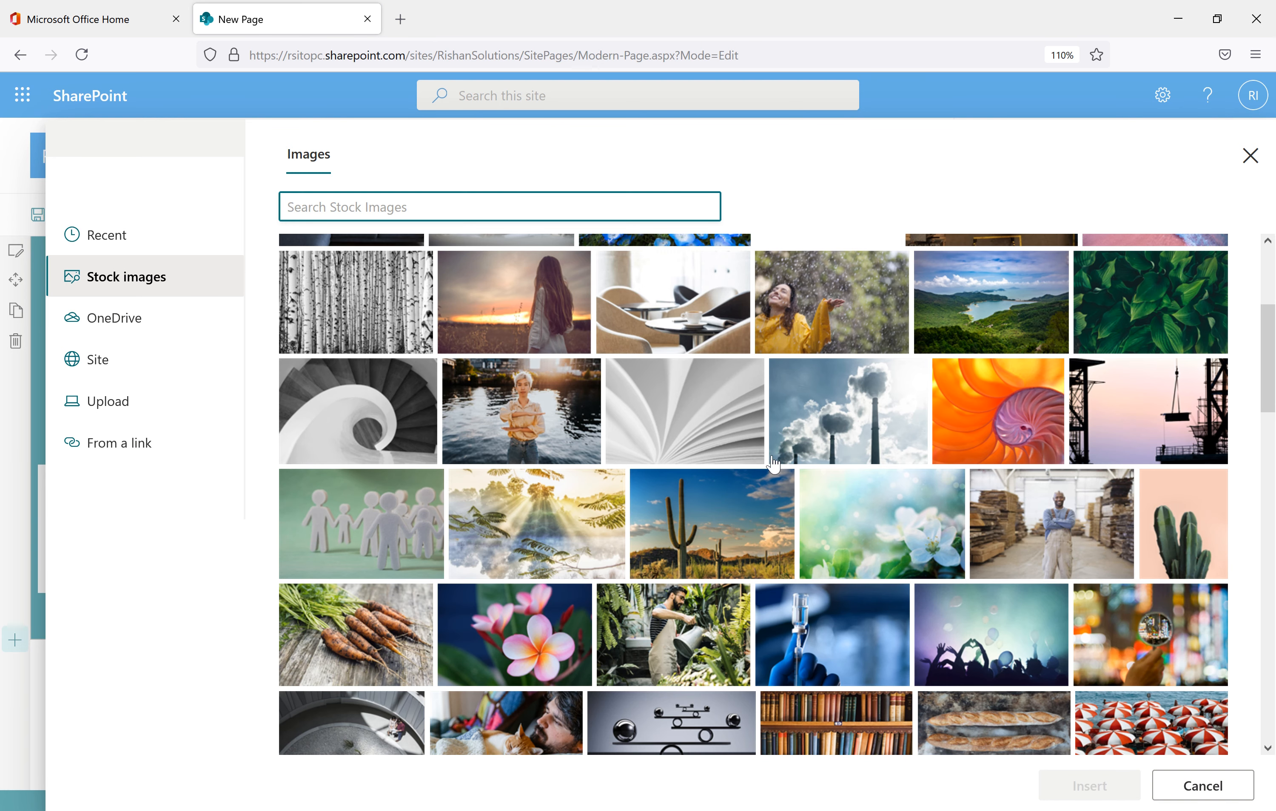
click(1000, 426)
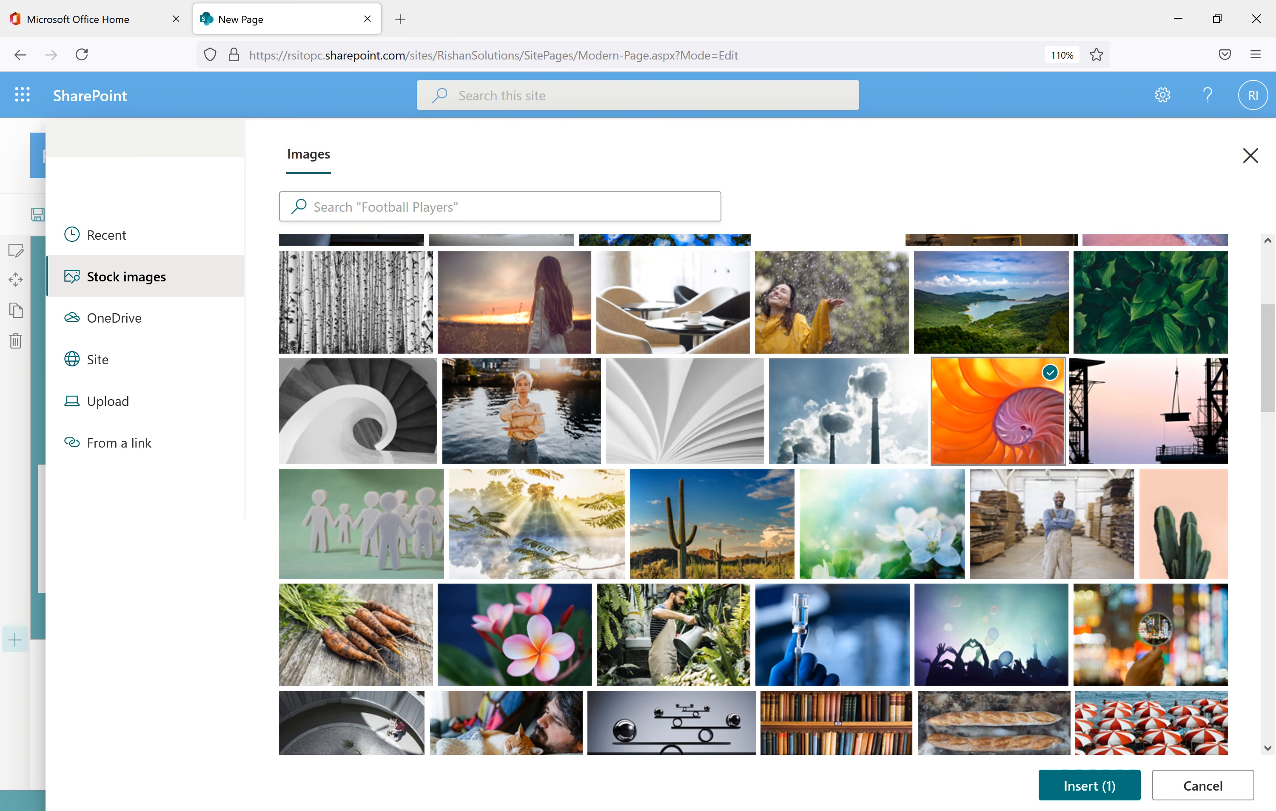
click(1107, 791)
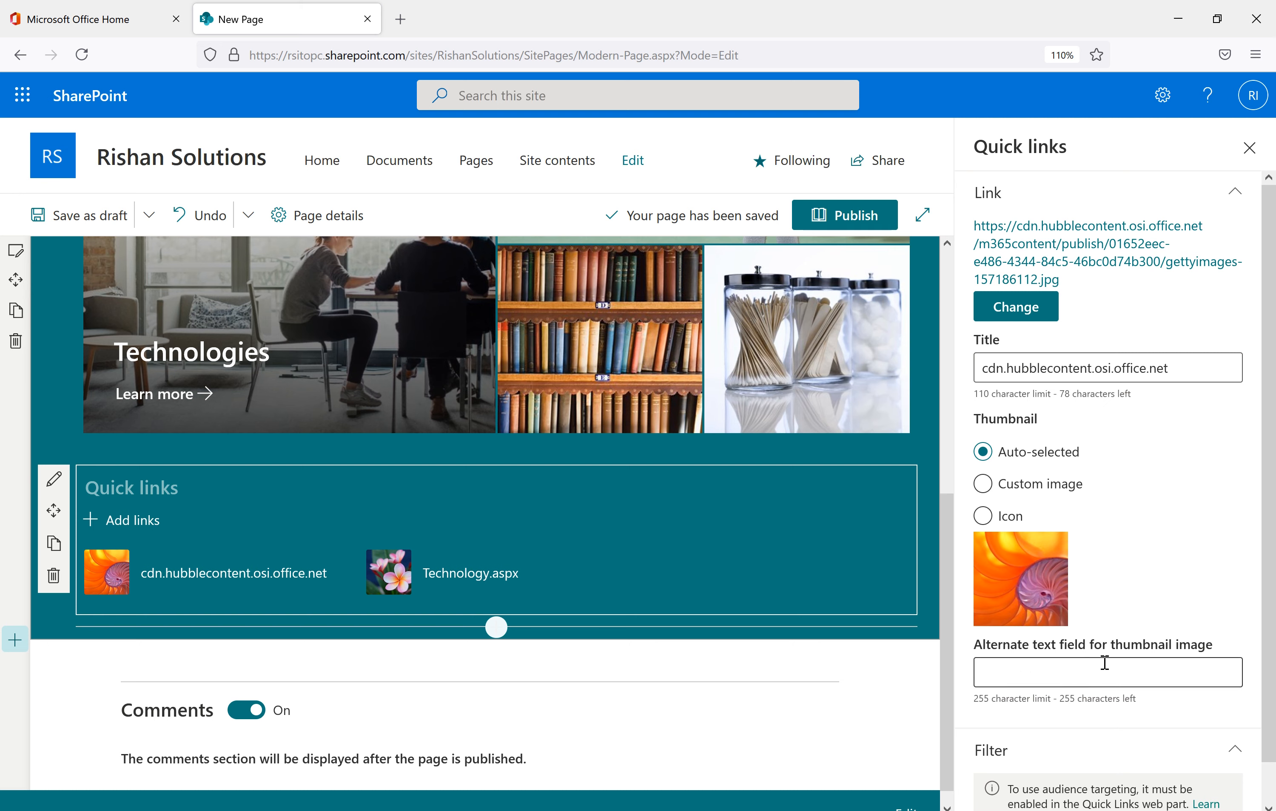
- Title the new shell image link "Stock Images" and finish editing its link properties
scroll(1109, 656, down, 1)
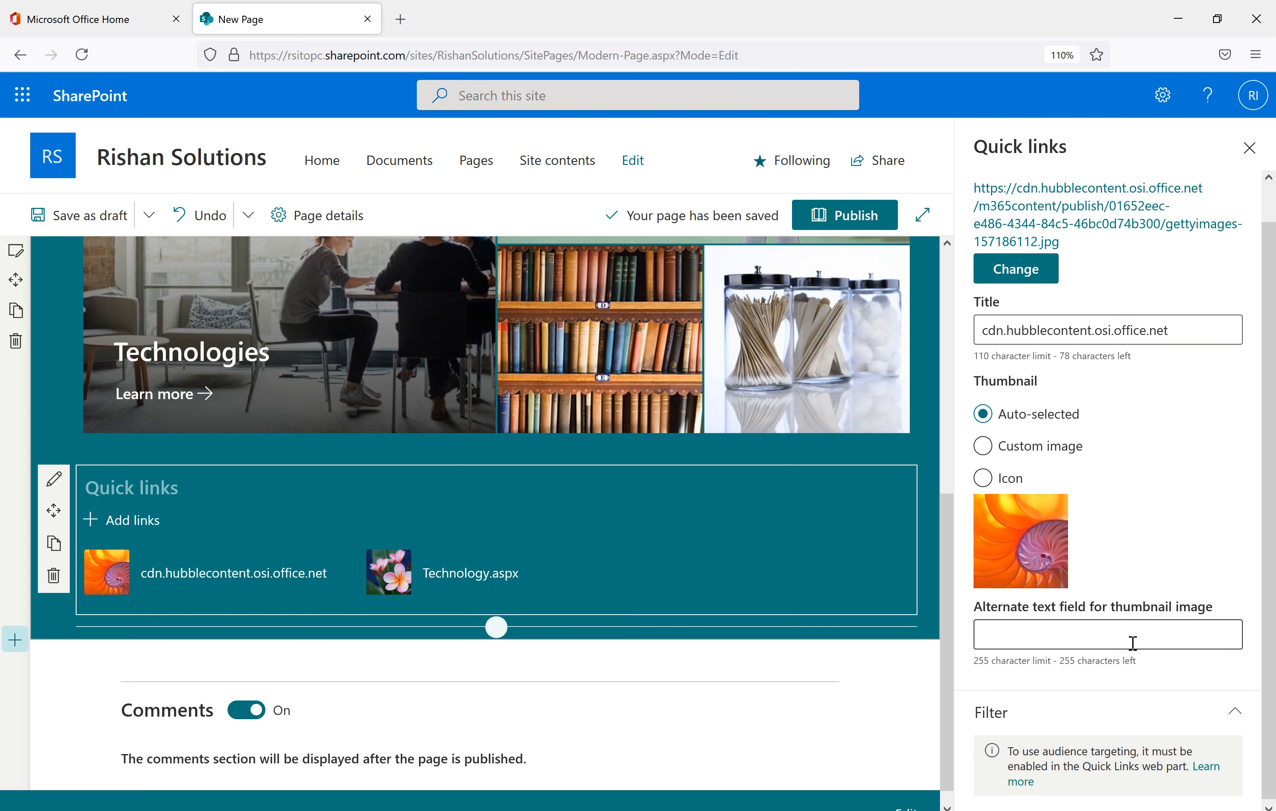
scroll(1133, 648, up, 1)
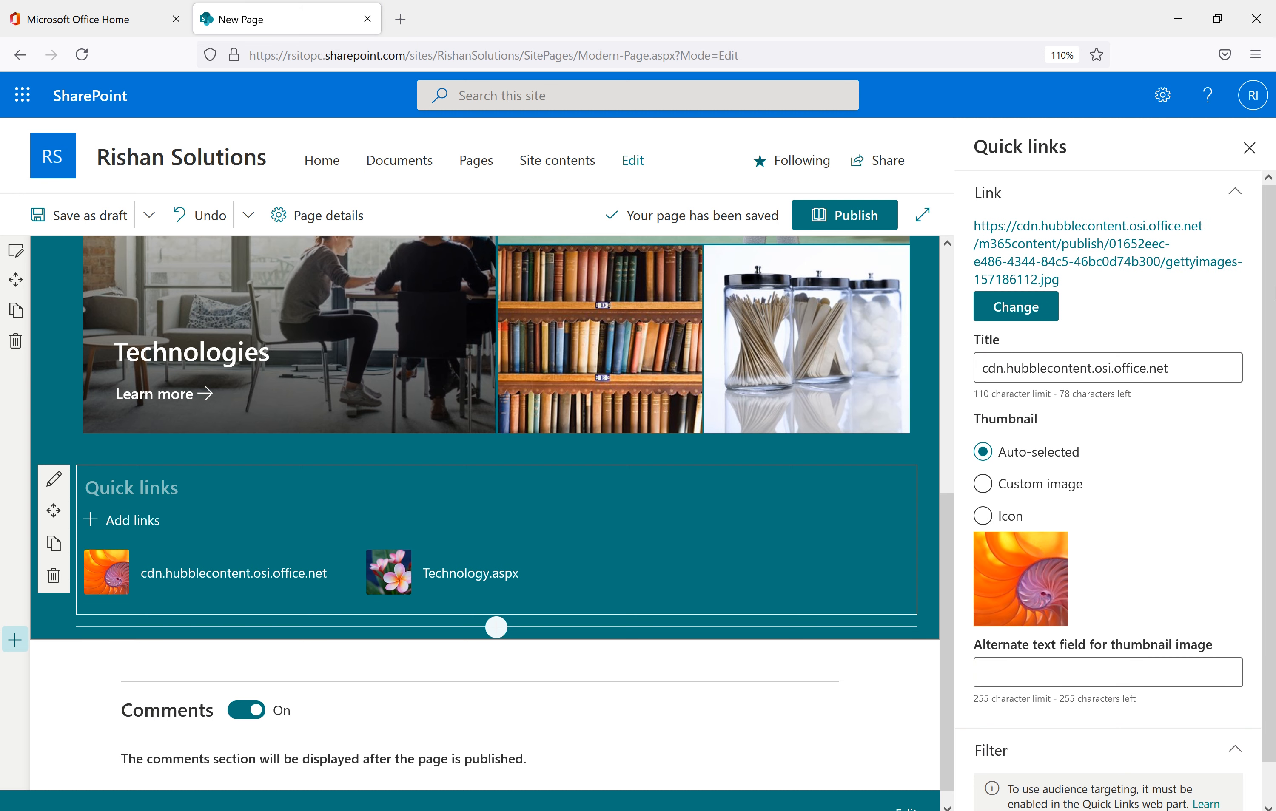
click(1196, 366)
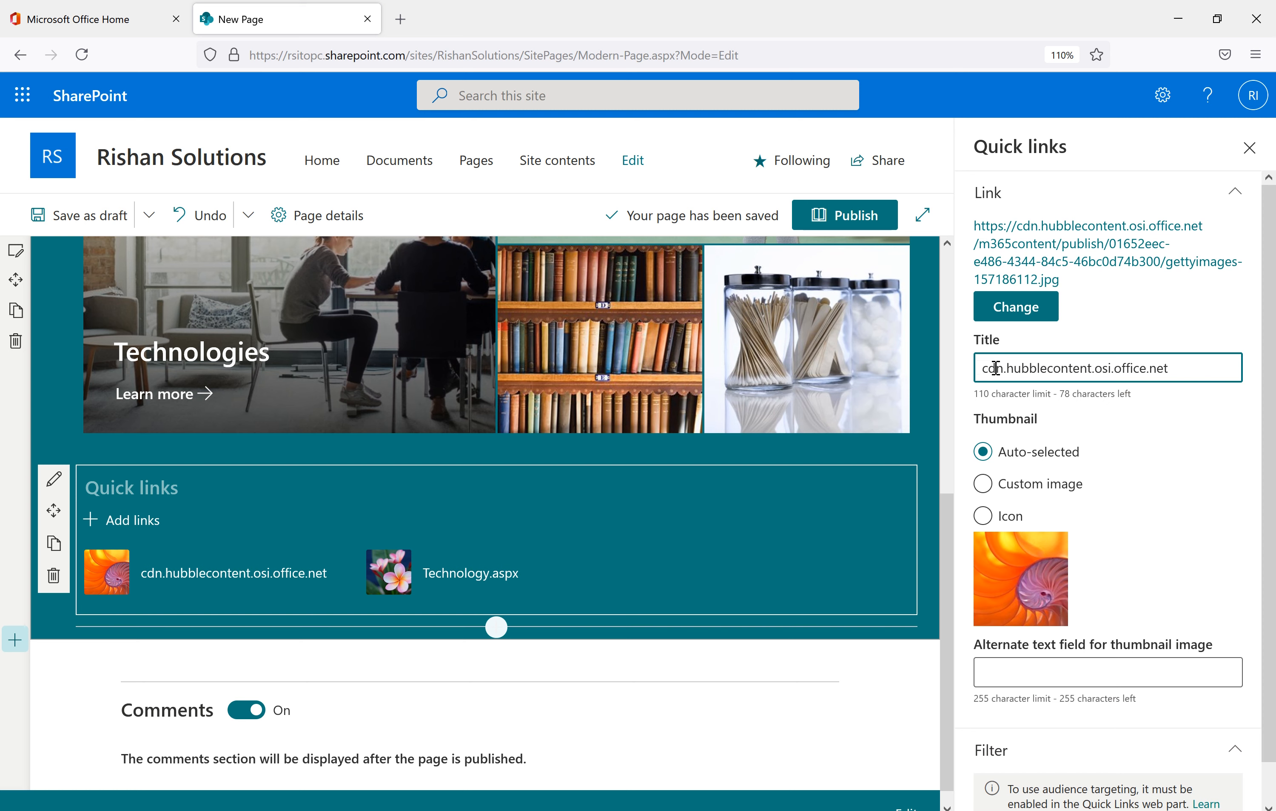
drag(1181, 373, 956, 381)
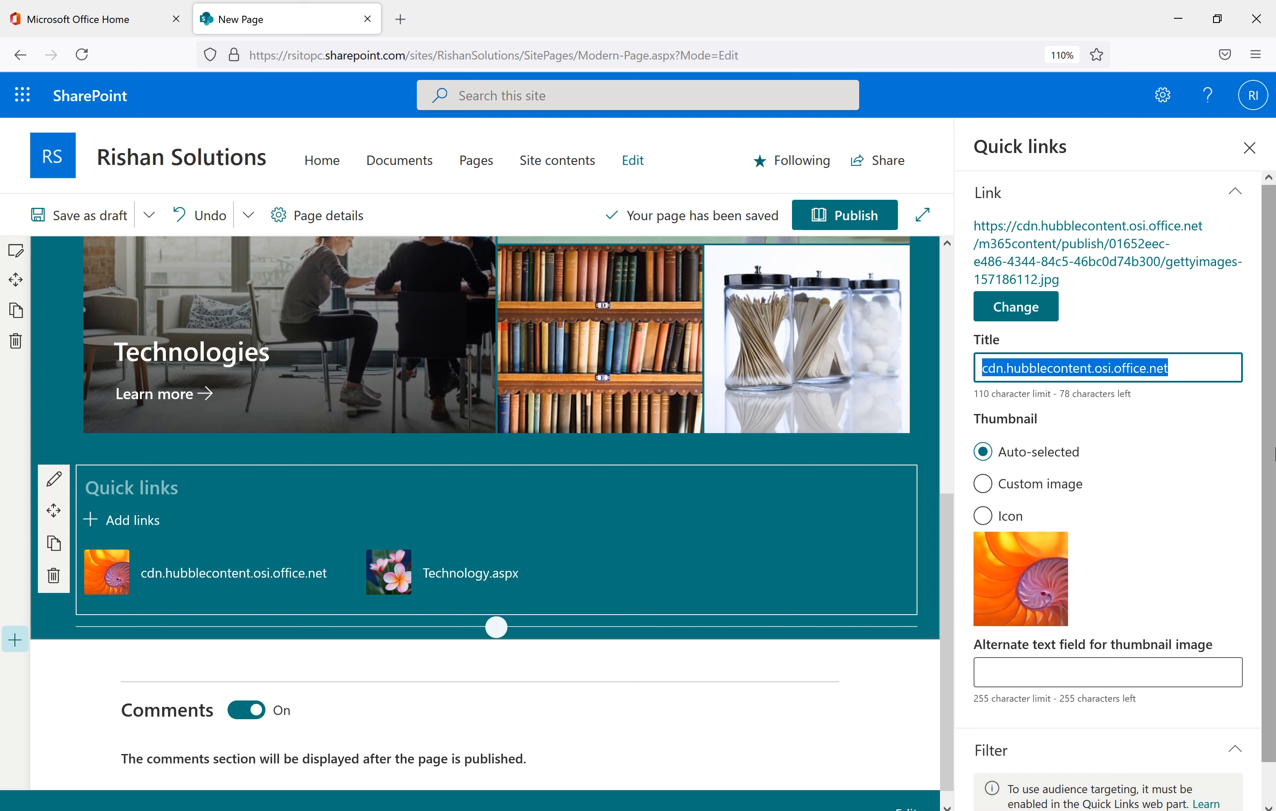
key(BackSpace)
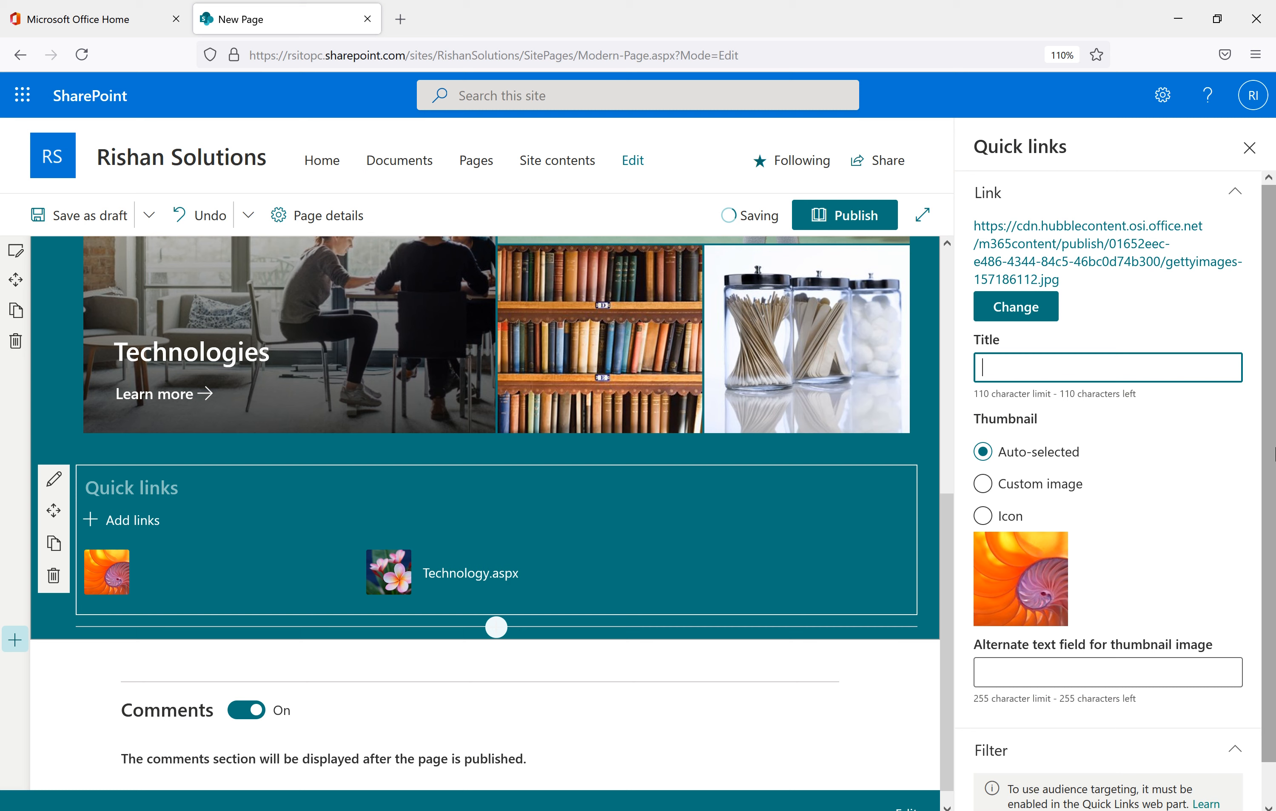
text(Stock Images)
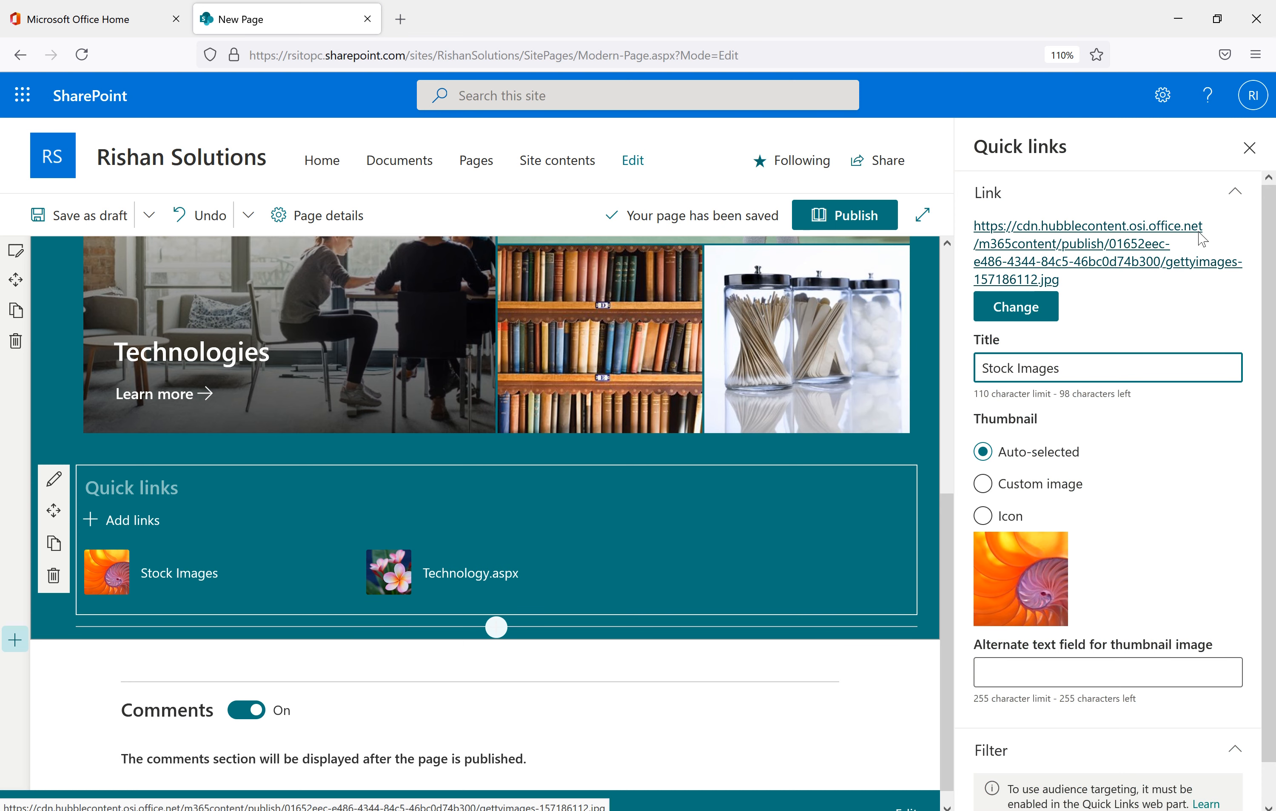
click(1249, 148)
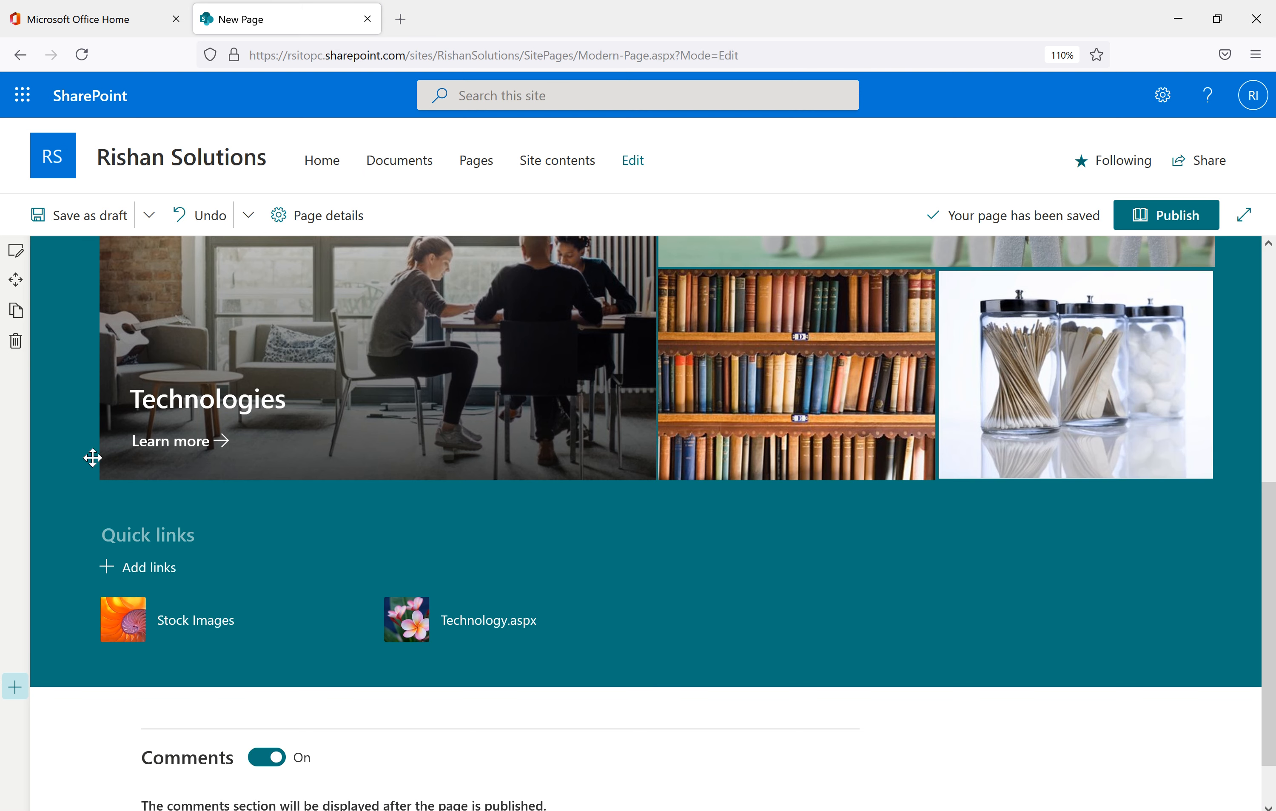
scroll(290, 527, up, 5)
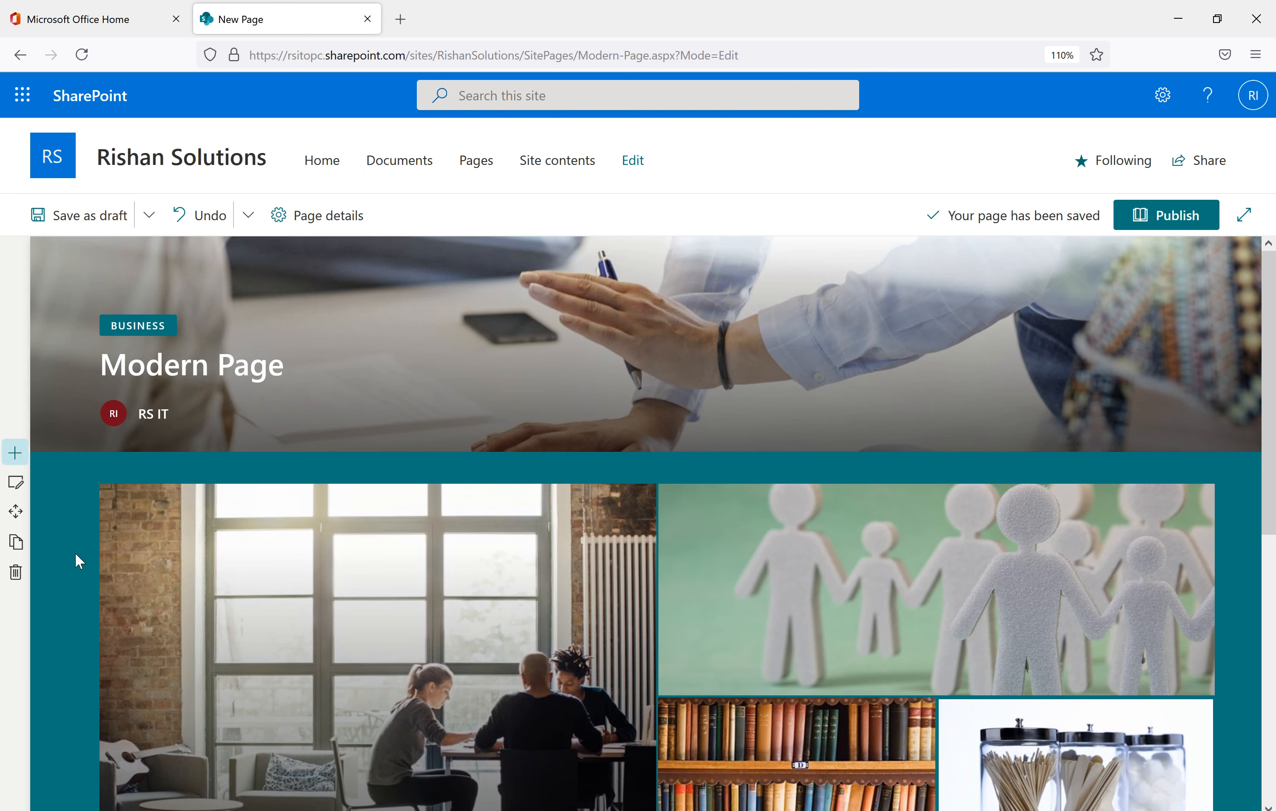
mouse_move(69, 523)
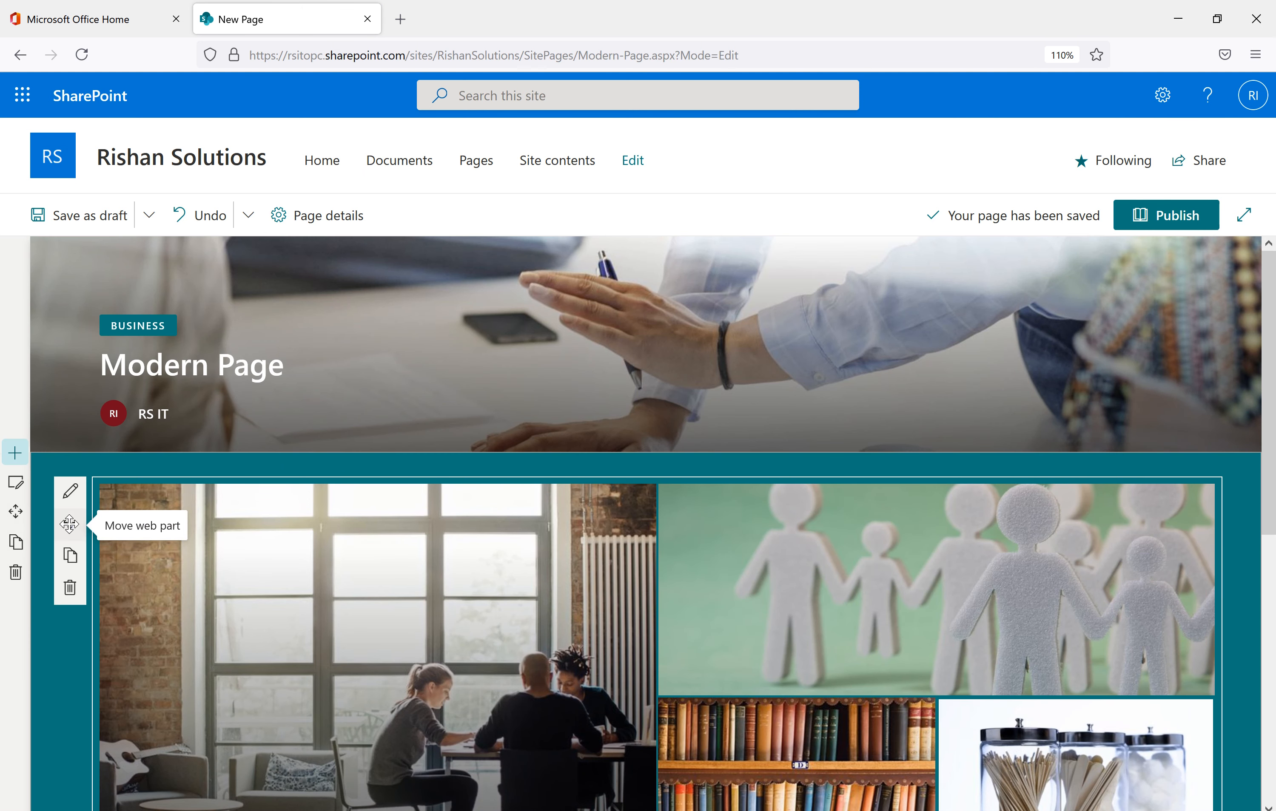
scroll(473, 556, down, 5)
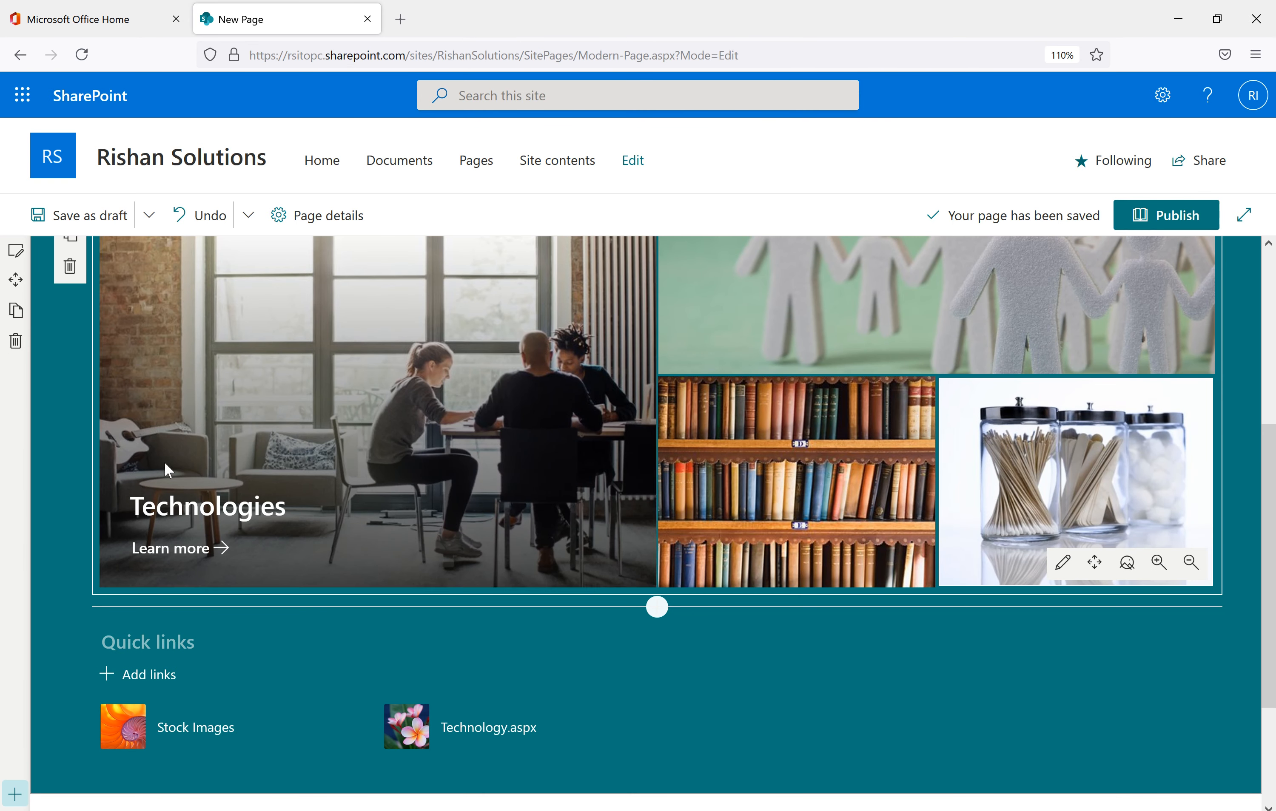
scroll(204, 480, up, 3)
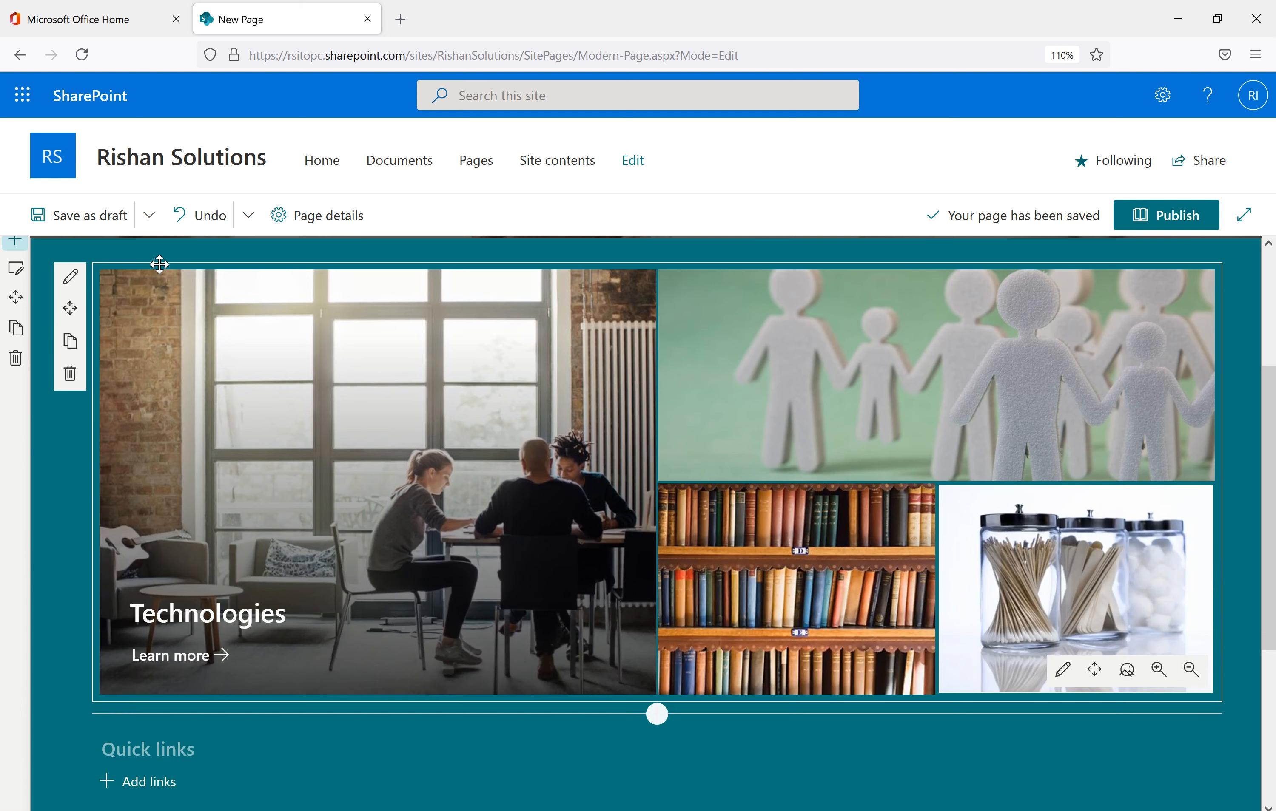
- Move the Hero web part below the Quick links web part within the section
drag(160, 263, 166, 605)
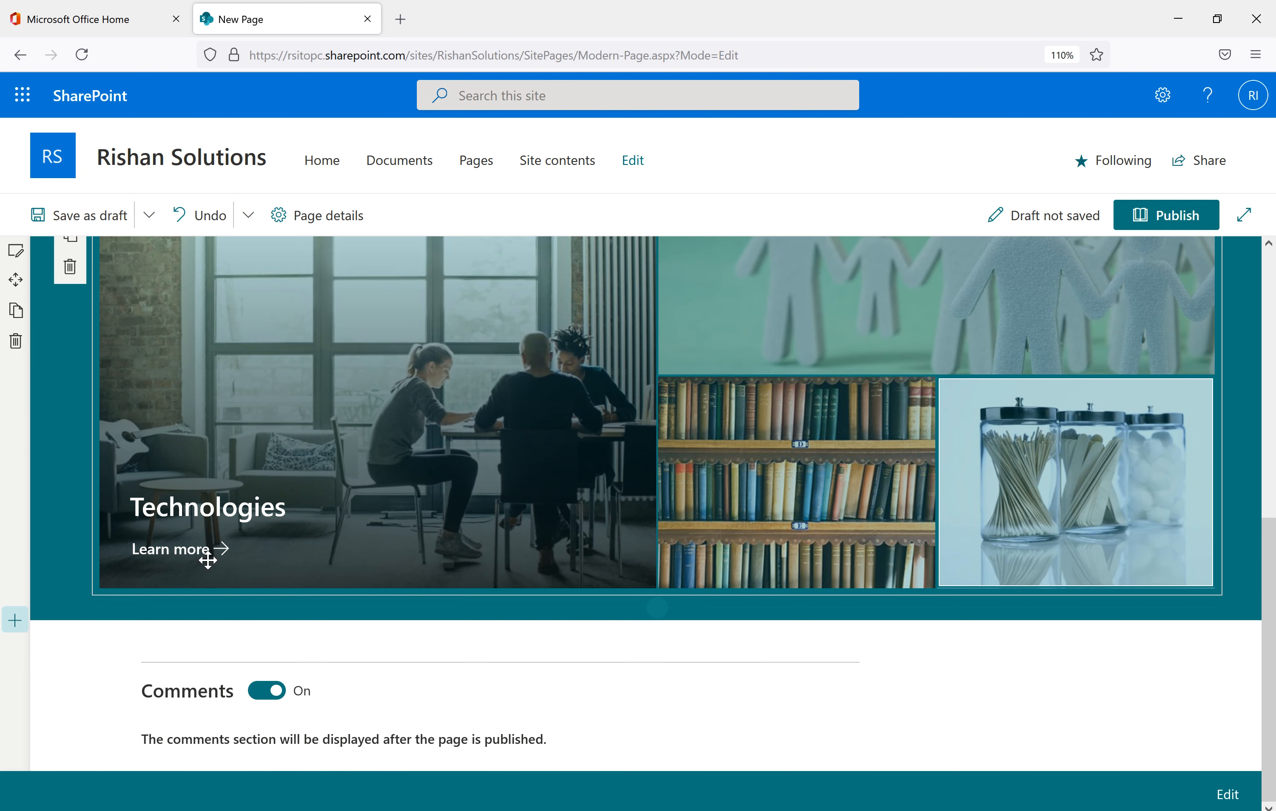
scroll(372, 553, up, 5)
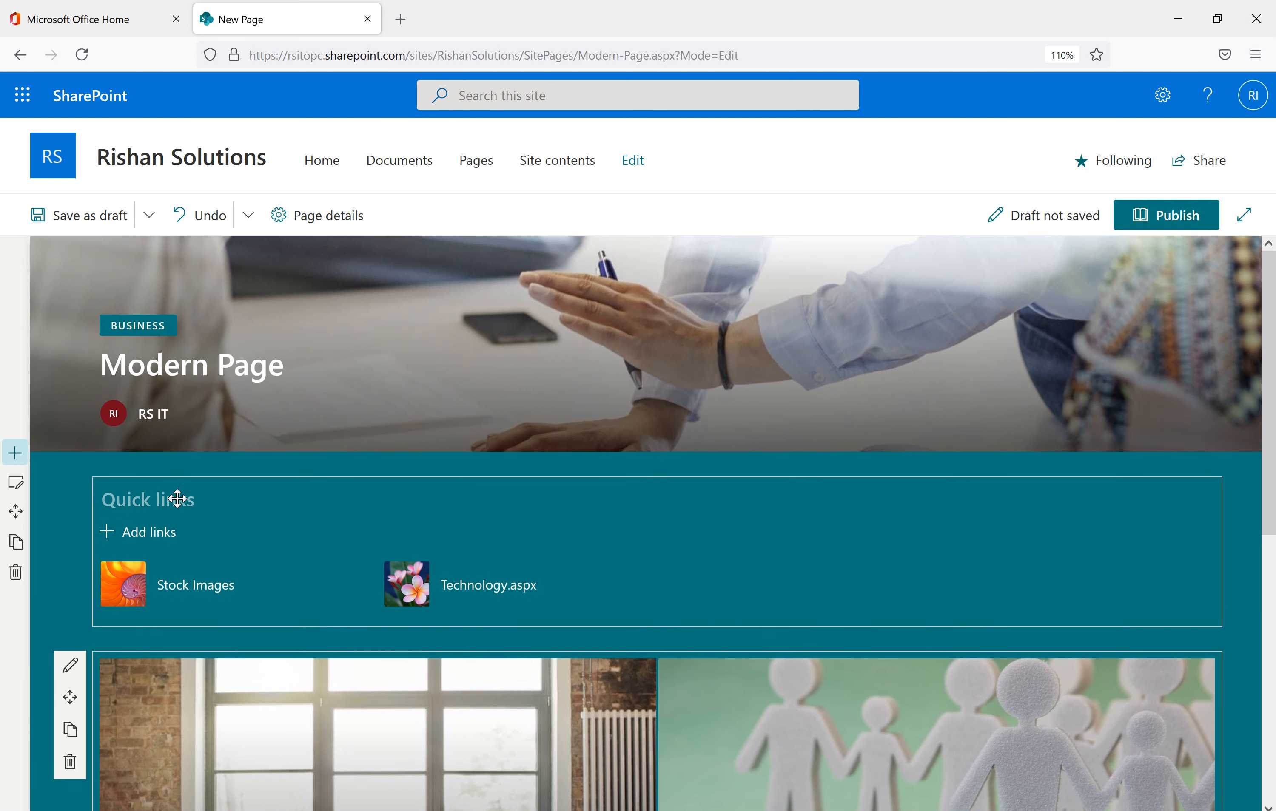
scroll(278, 665, down, 5)
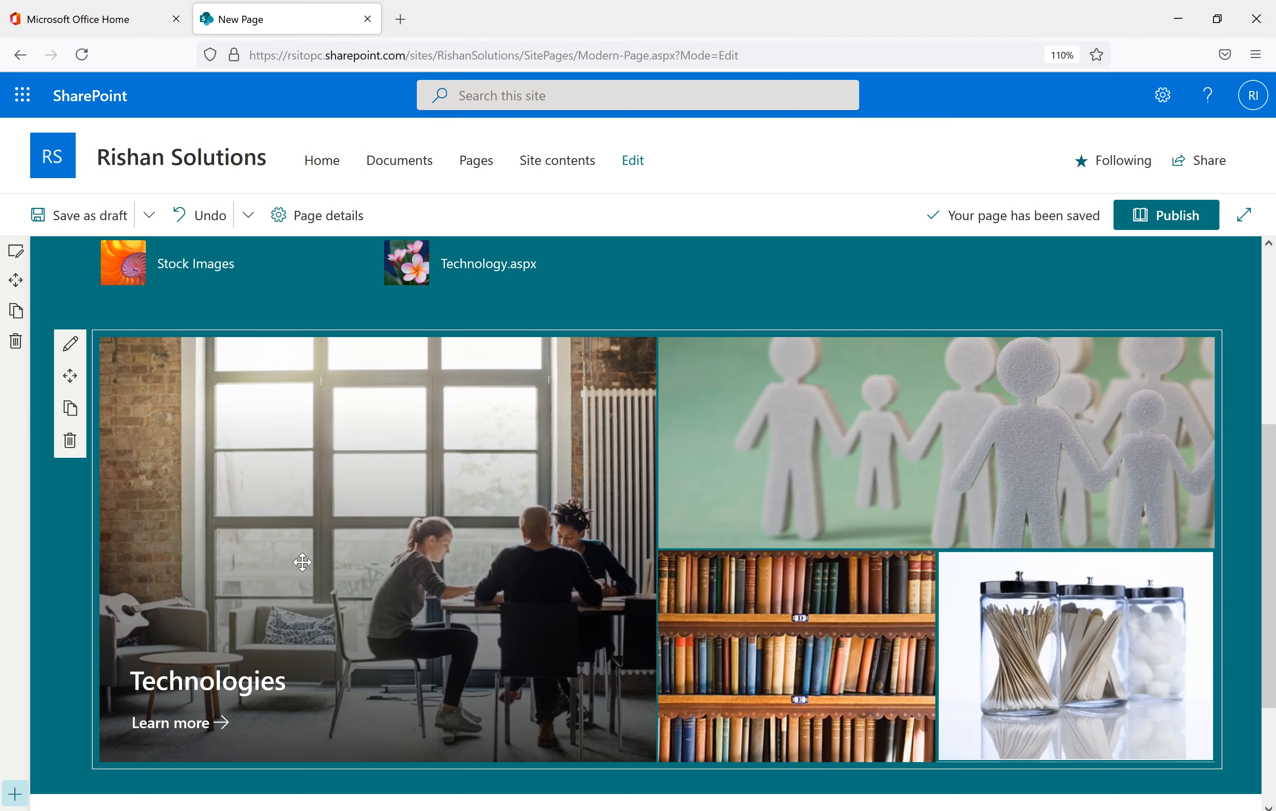
- Move the Quick links web part back below the Hero web part
scroll(417, 600, up, 3)
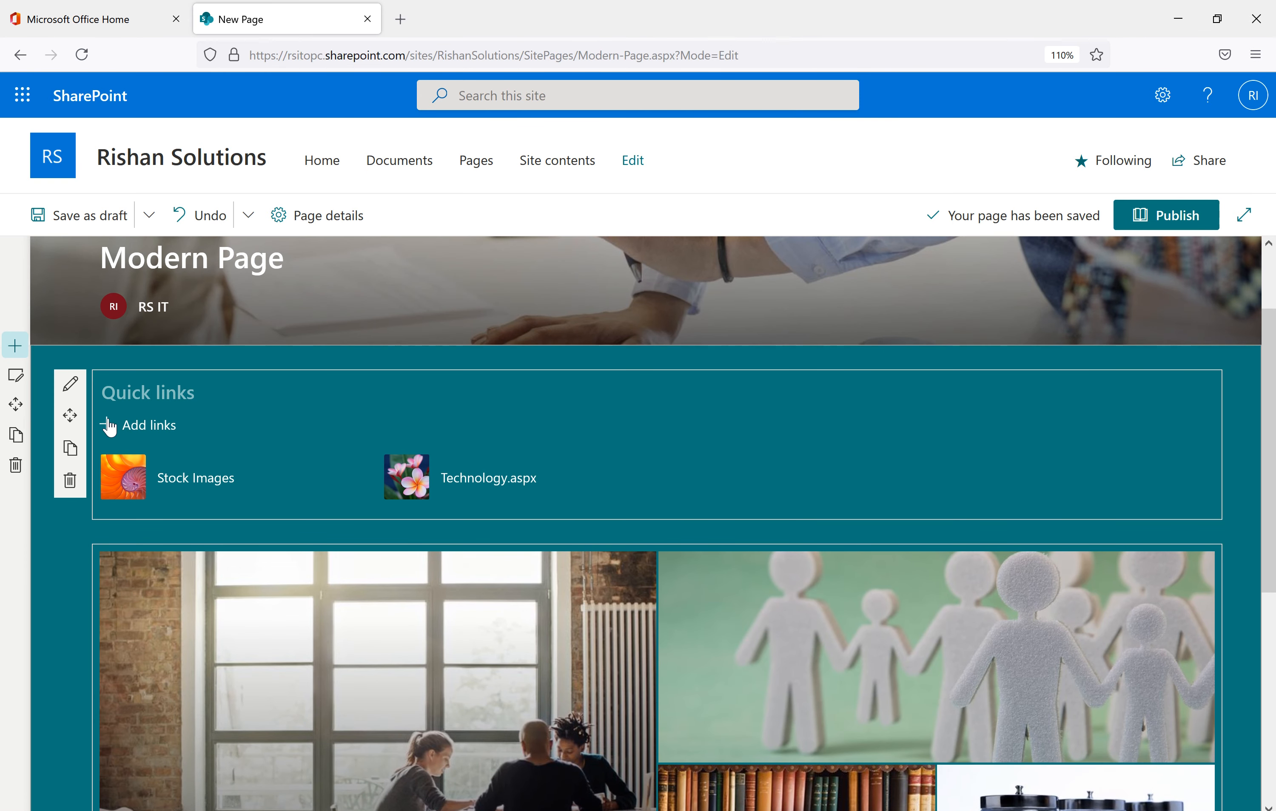
drag(69, 418, 68, 418)
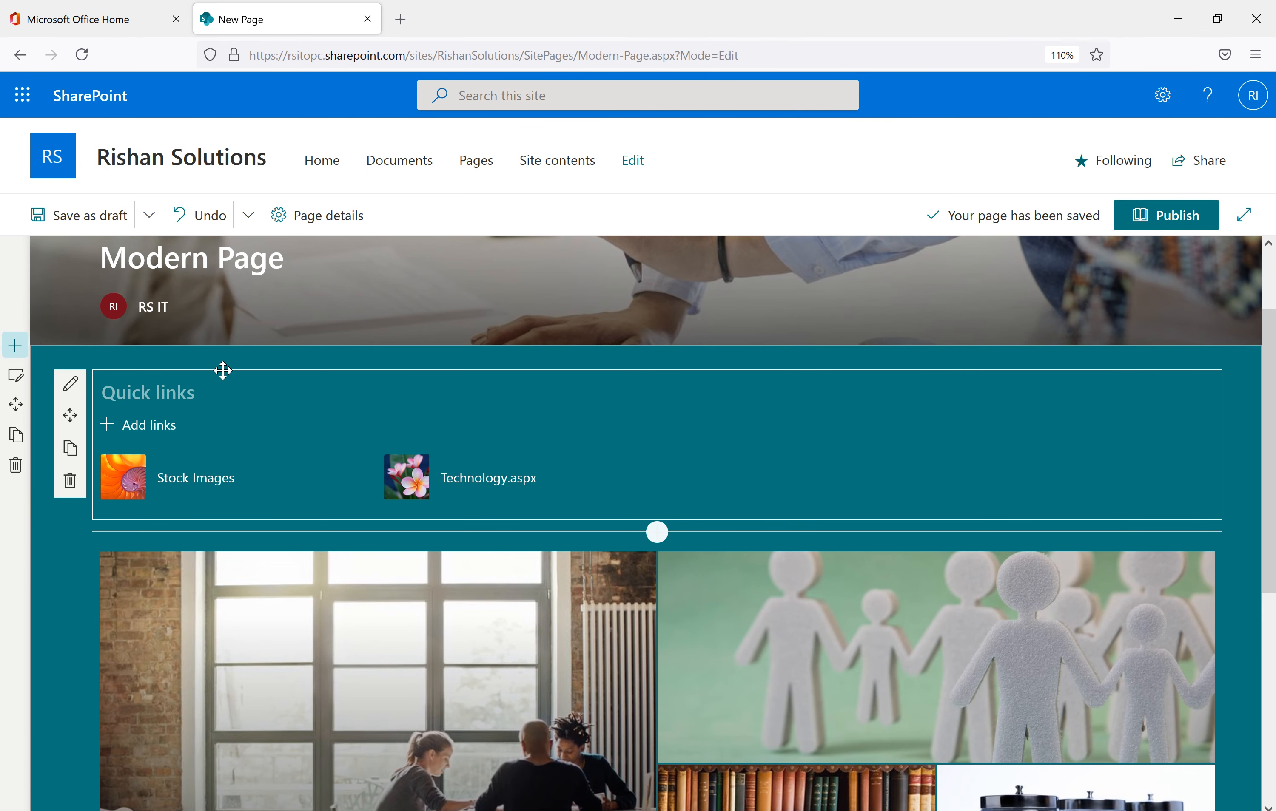
drag(226, 387, 245, 659)
scroll(308, 542, up, 6)
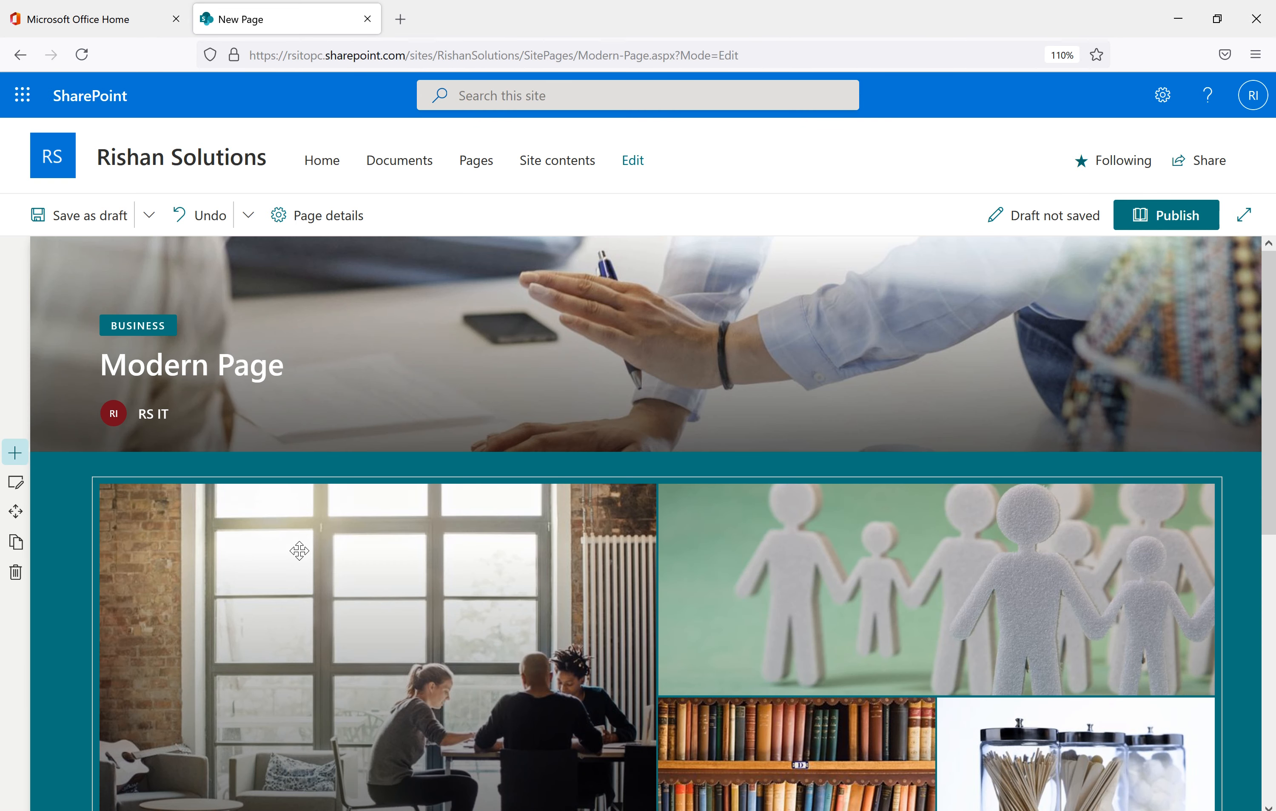
scroll(299, 552, down, 4)
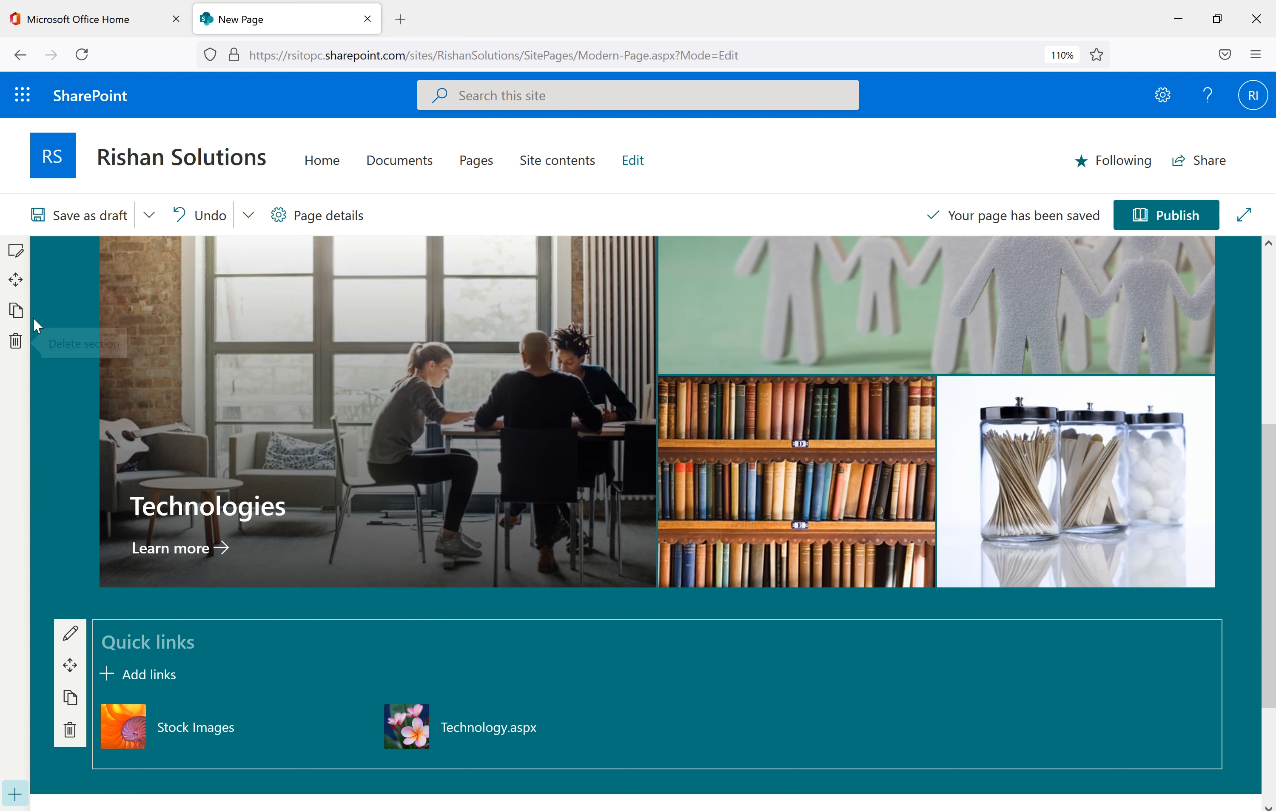
- Review the Hero web part's layout options and the containing section's layout and background shading options without changing them
click(449, 492)
scroll(429, 483, up, 4)
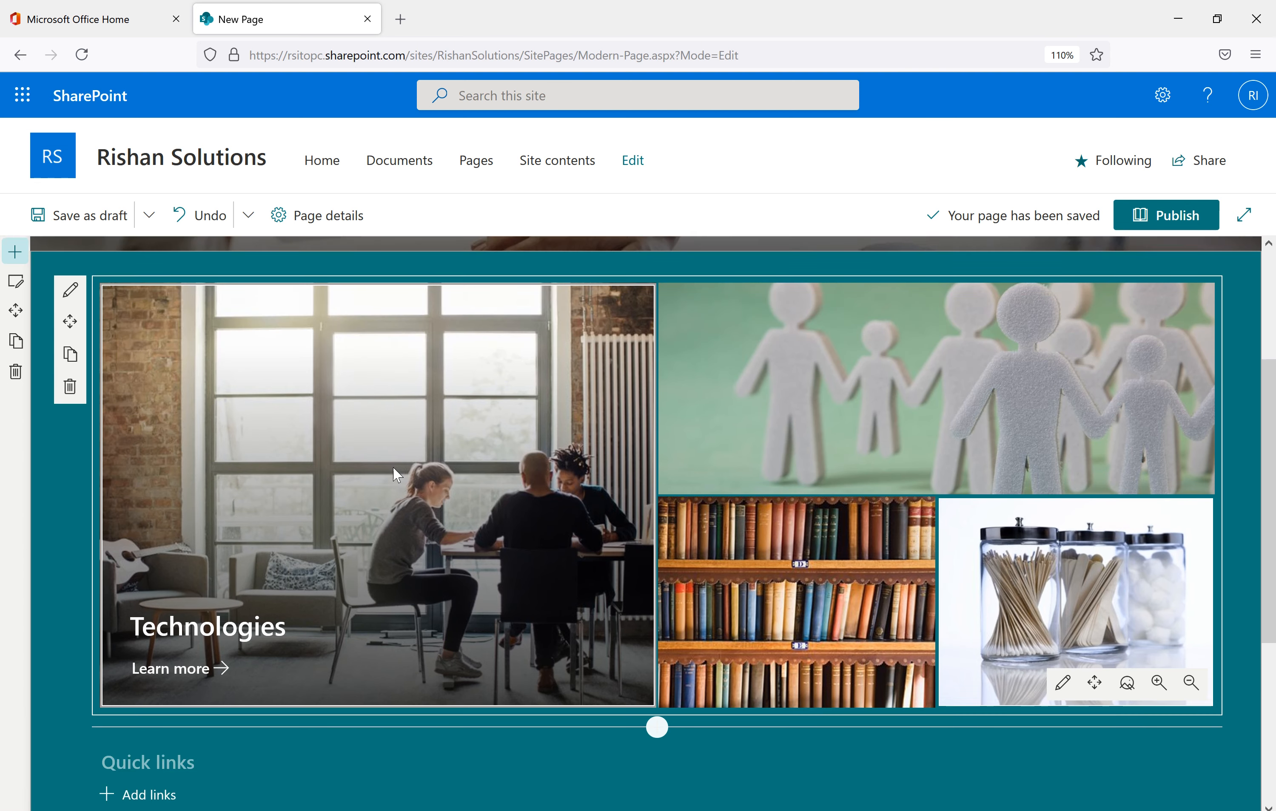
click(70, 383)
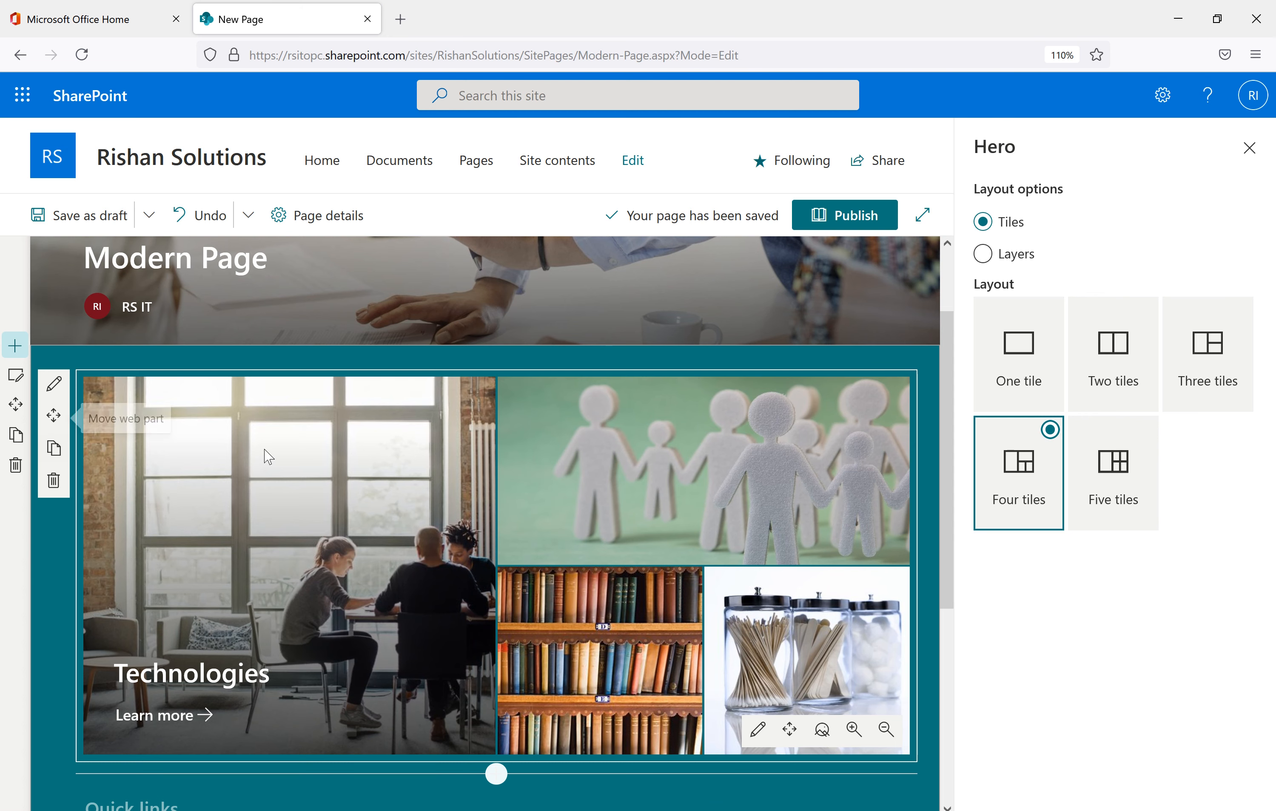
click(49, 603)
click(1249, 148)
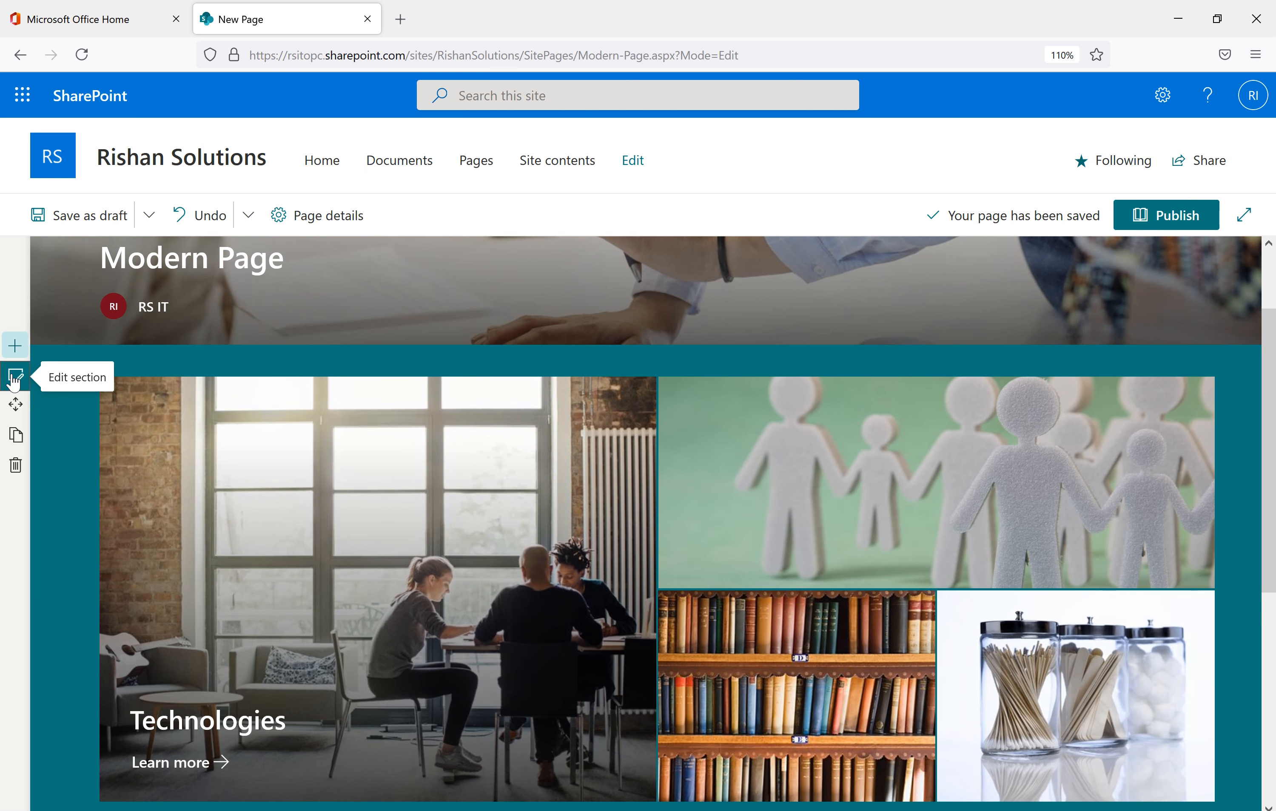
click(14, 381)
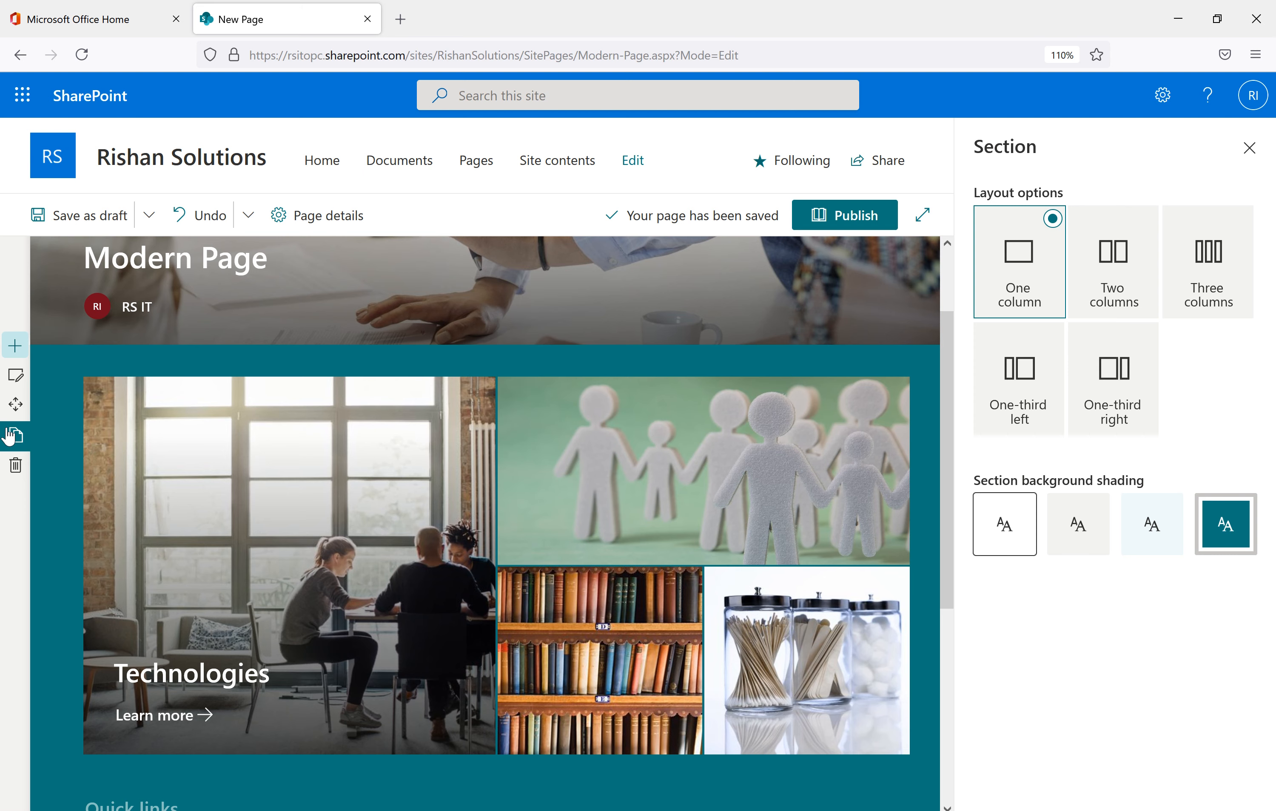
click(1249, 148)
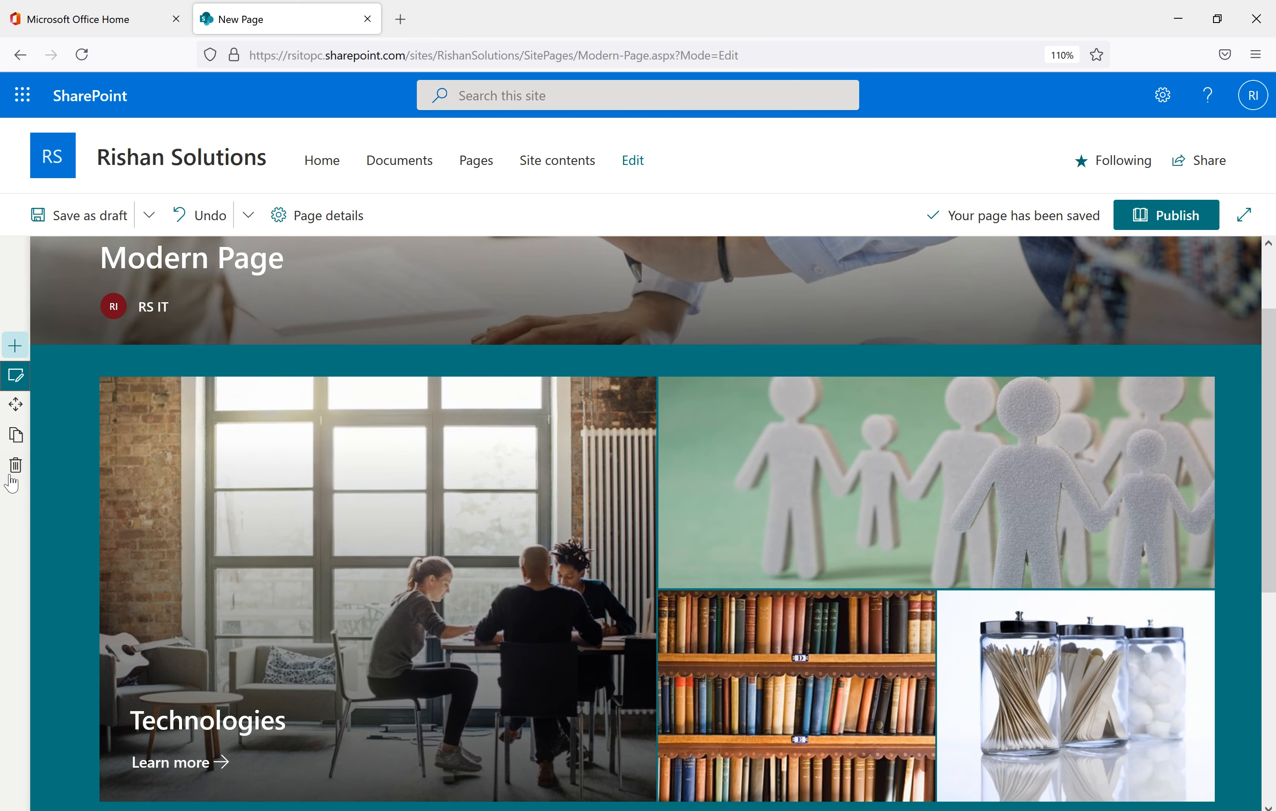
- Add a new section with the One-third right layout below the section containing Hero and Quick links
scroll(234, 573, down, 6)
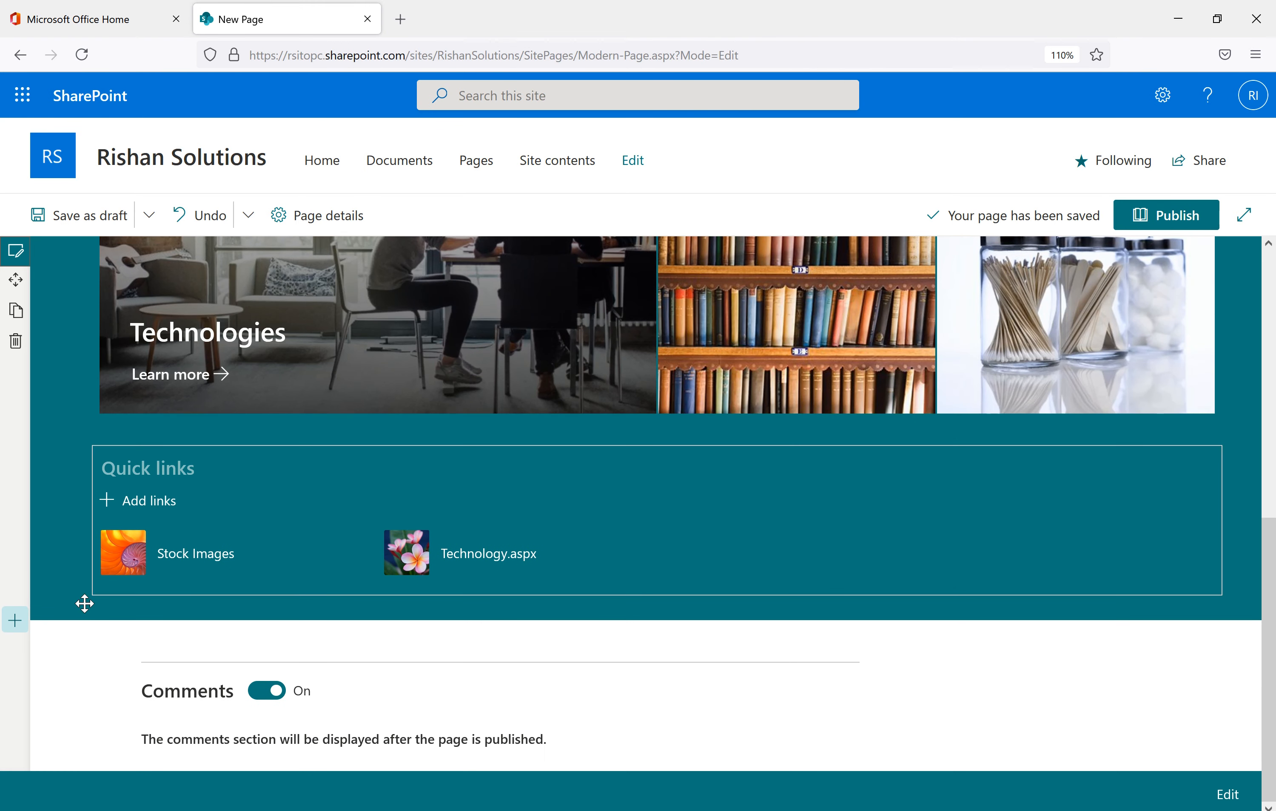
scroll(75, 382, up, 9)
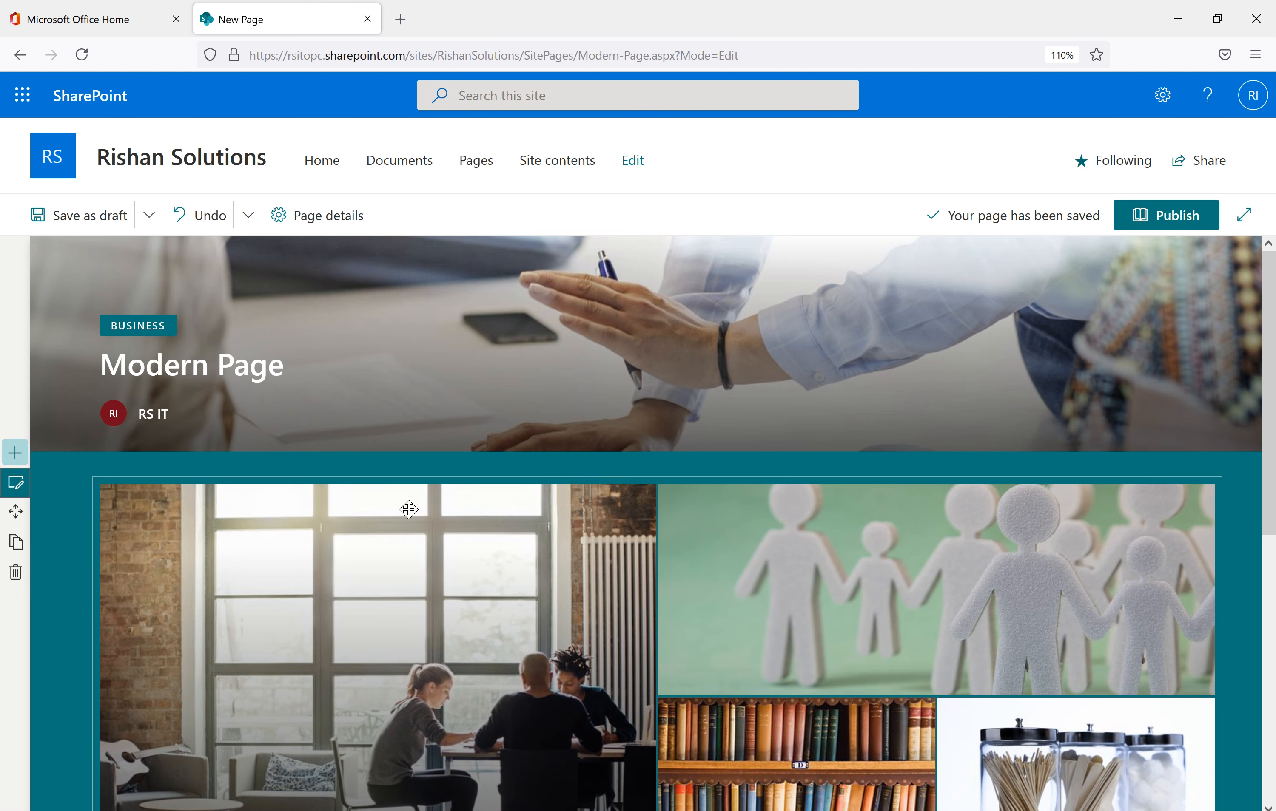
scroll(409, 509, down, 8)
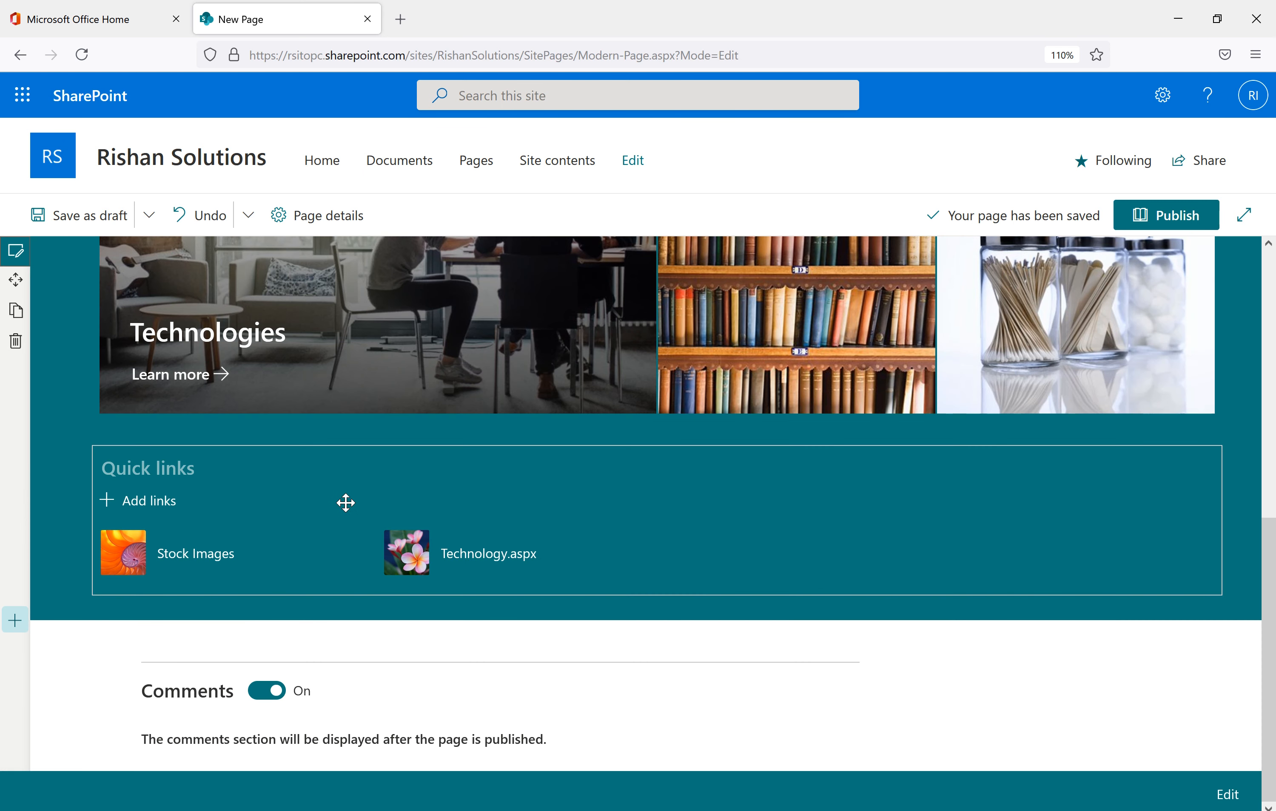
click(15, 623)
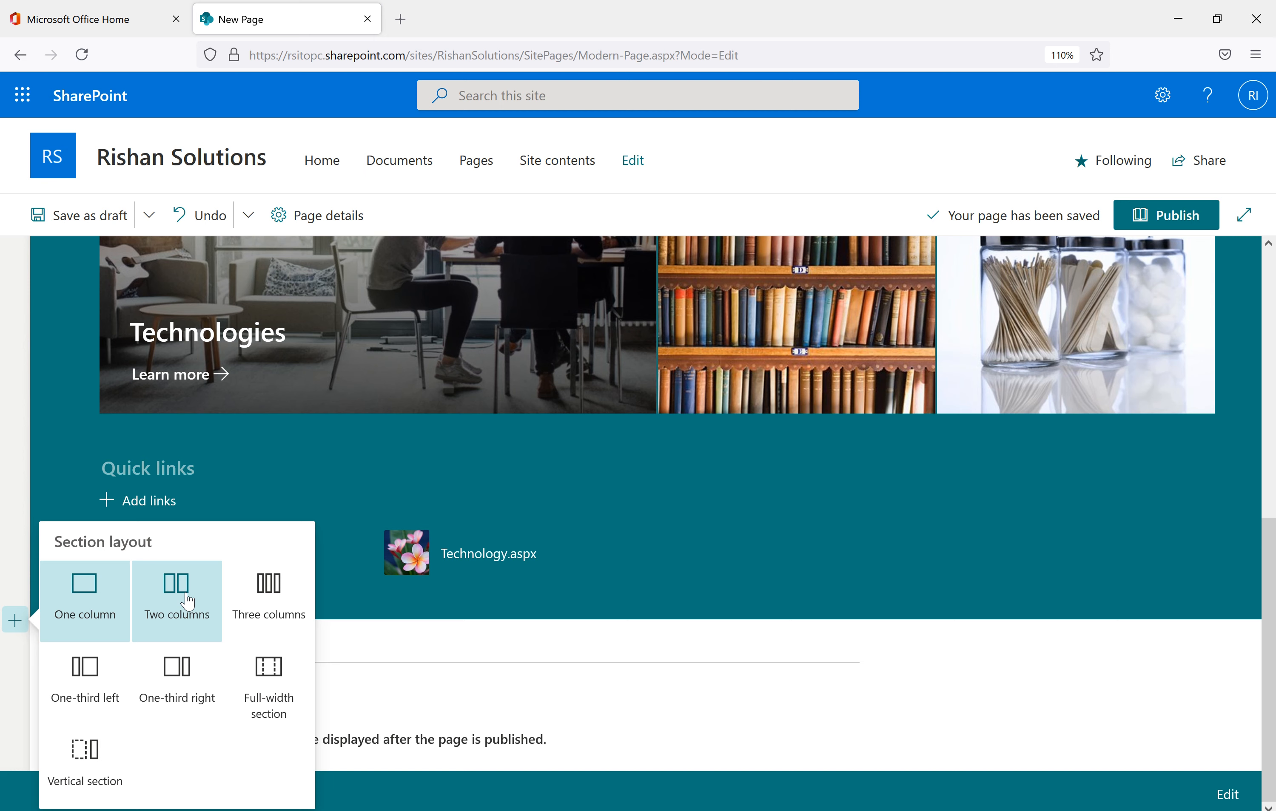
click(184, 680)
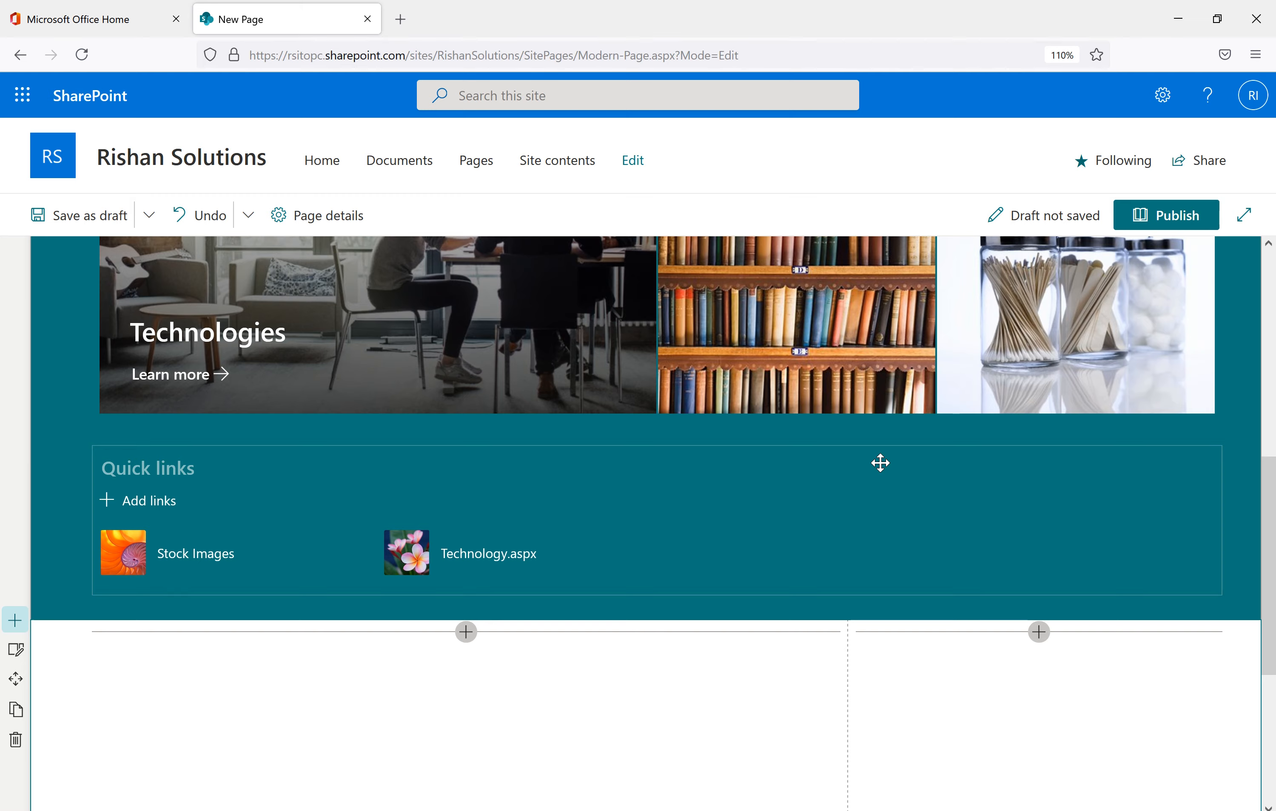
- Change the new empty section's layout to Three columns and finish editing the section
scroll(879, 461, down, 5)
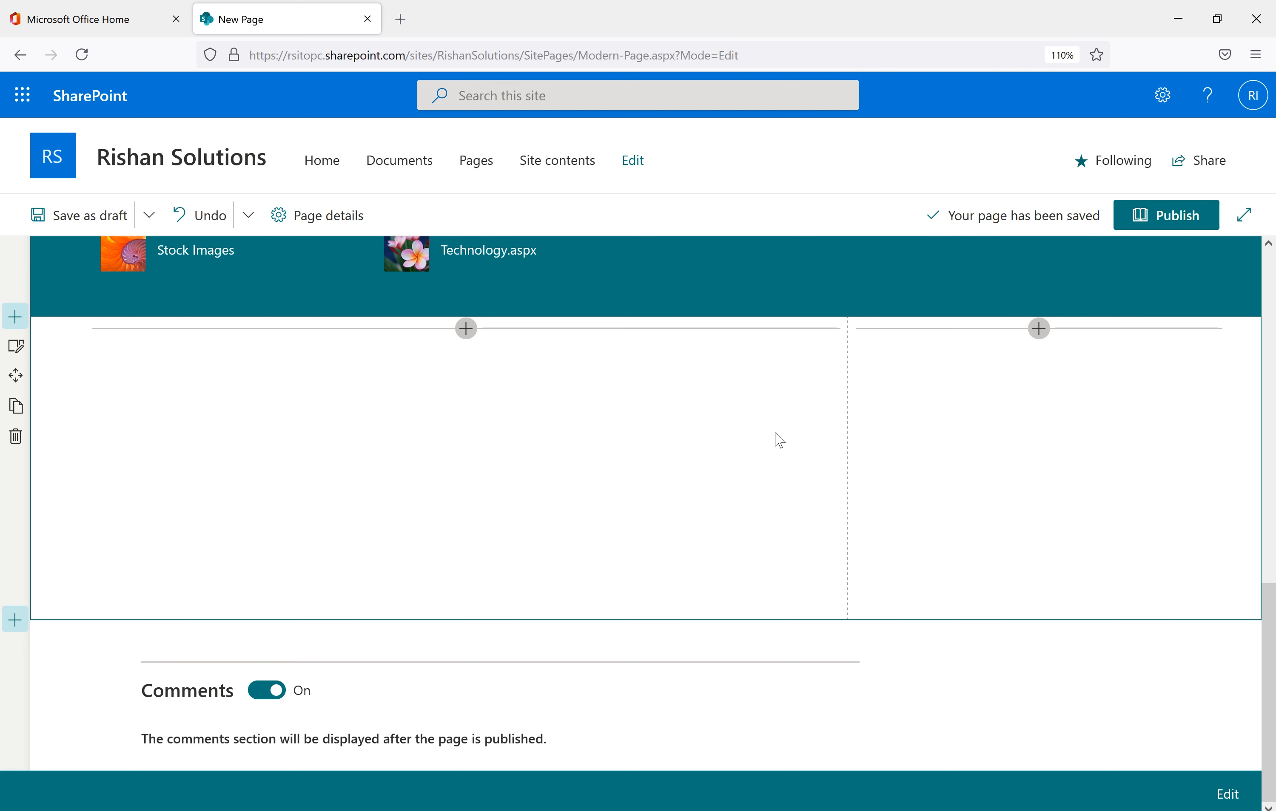
click(17, 348)
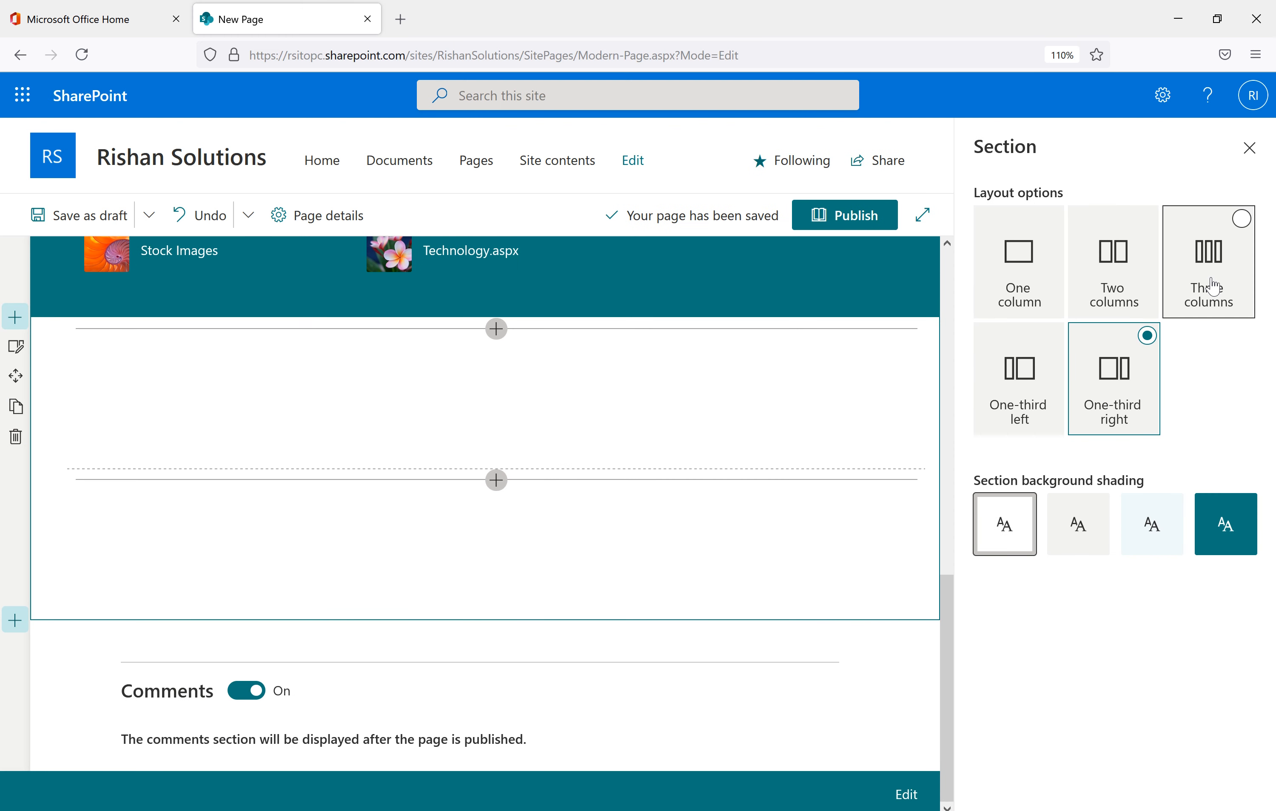
click(1212, 291)
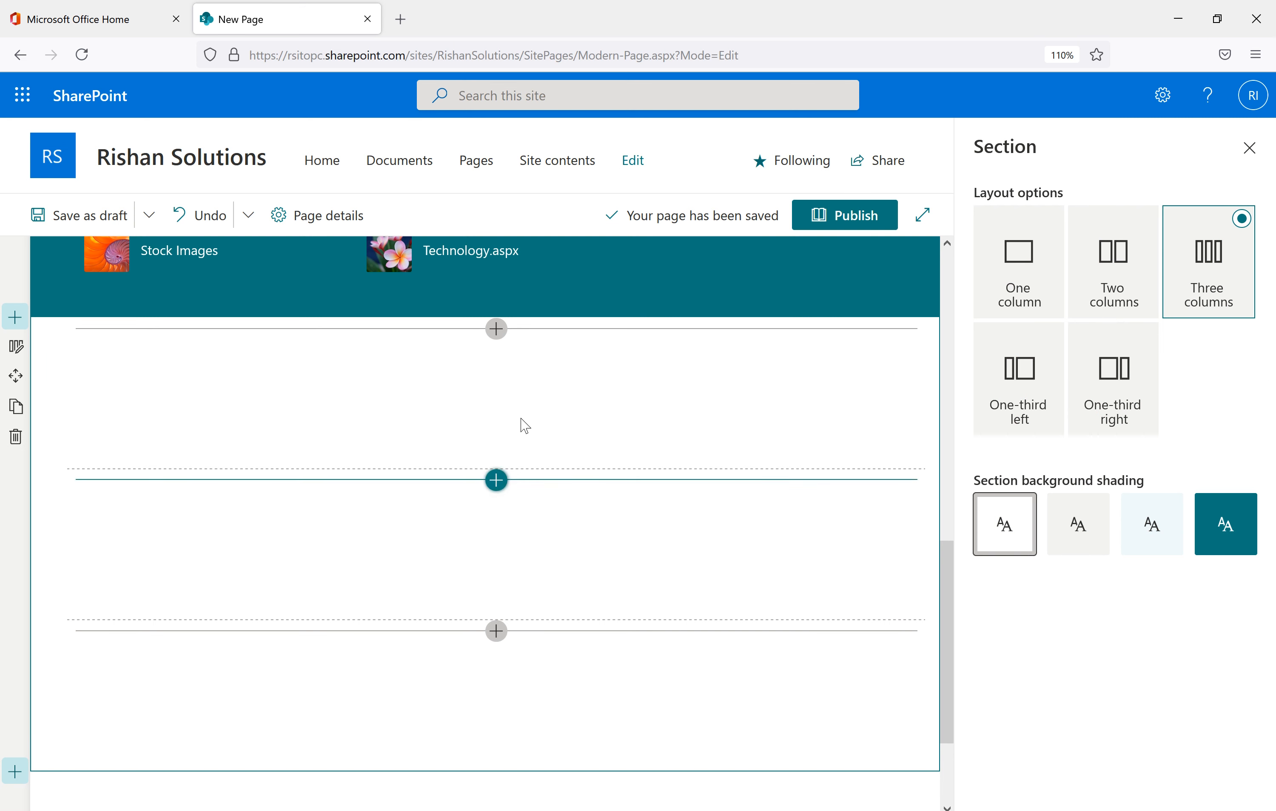
click(1249, 149)
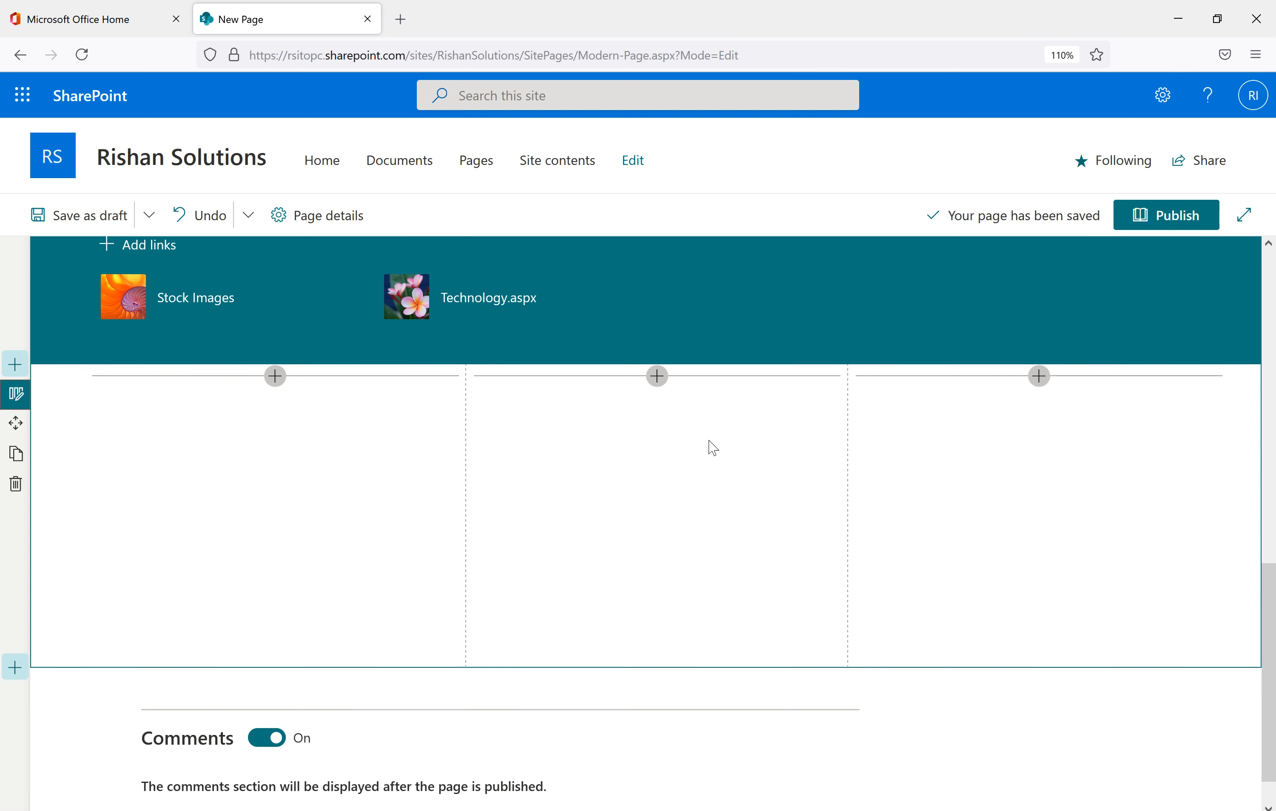
- Examine how the three-column section adapts at 140% and 180% browser zoom, and leave the page at 120%
key(ctrl+plus)
key(ctrl+plus)
key(ctrl+plus)
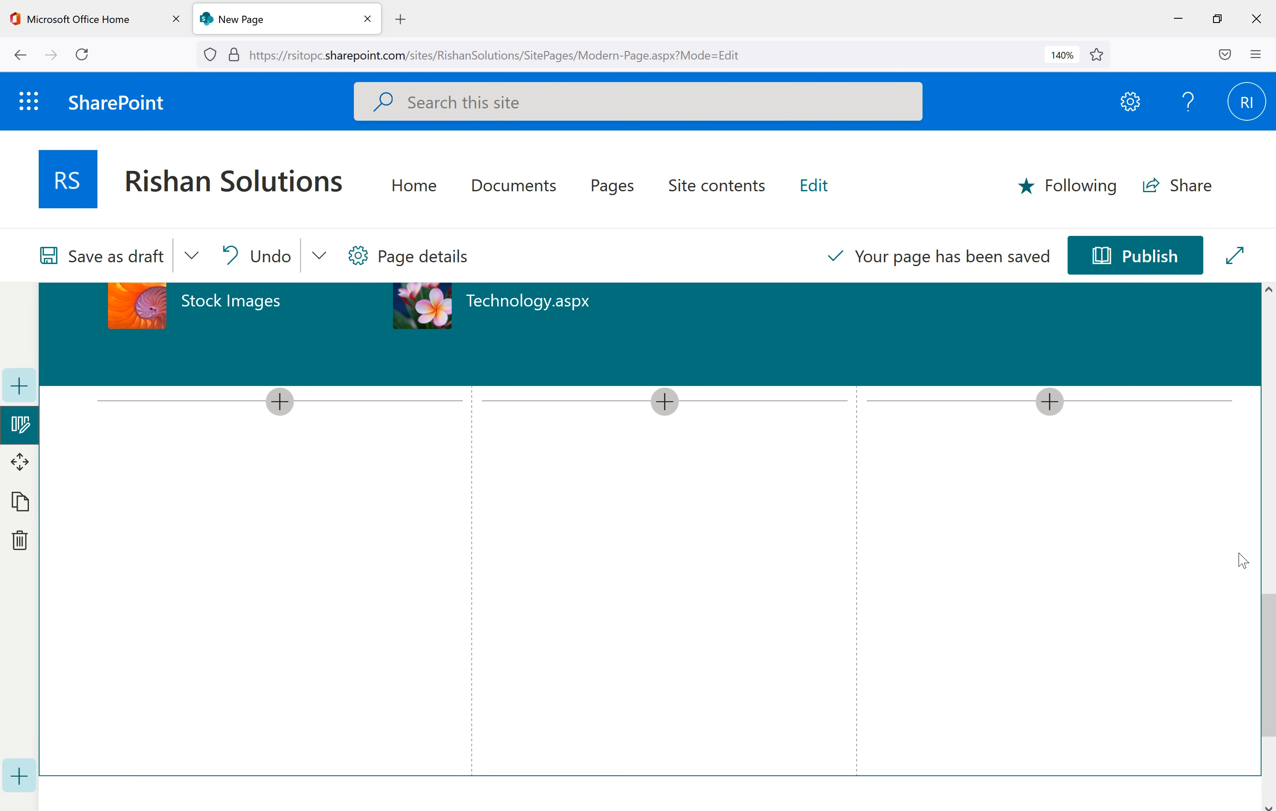
drag(1269, 659, 1271, 687)
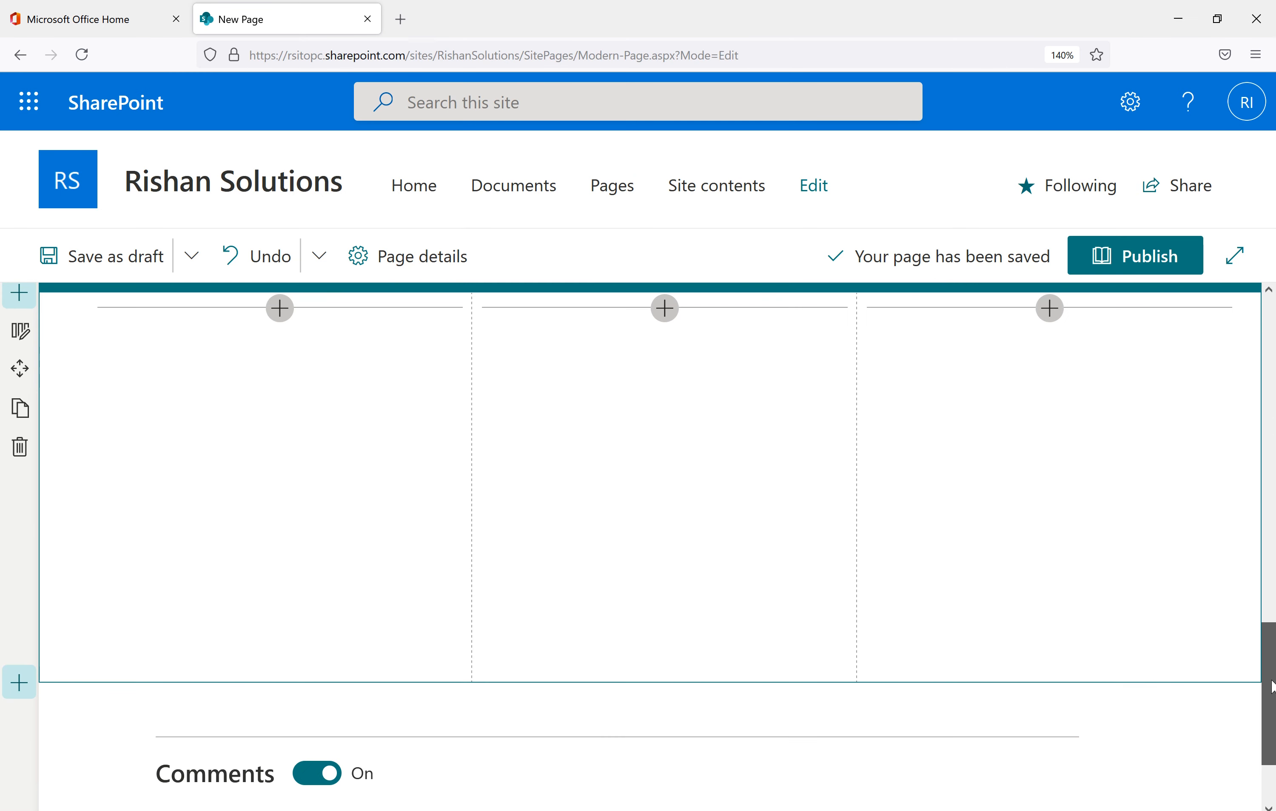
key(ctrl+plus)
key(ctrl+plus)
key(ctrl+plus)
key(ctrl+plus)
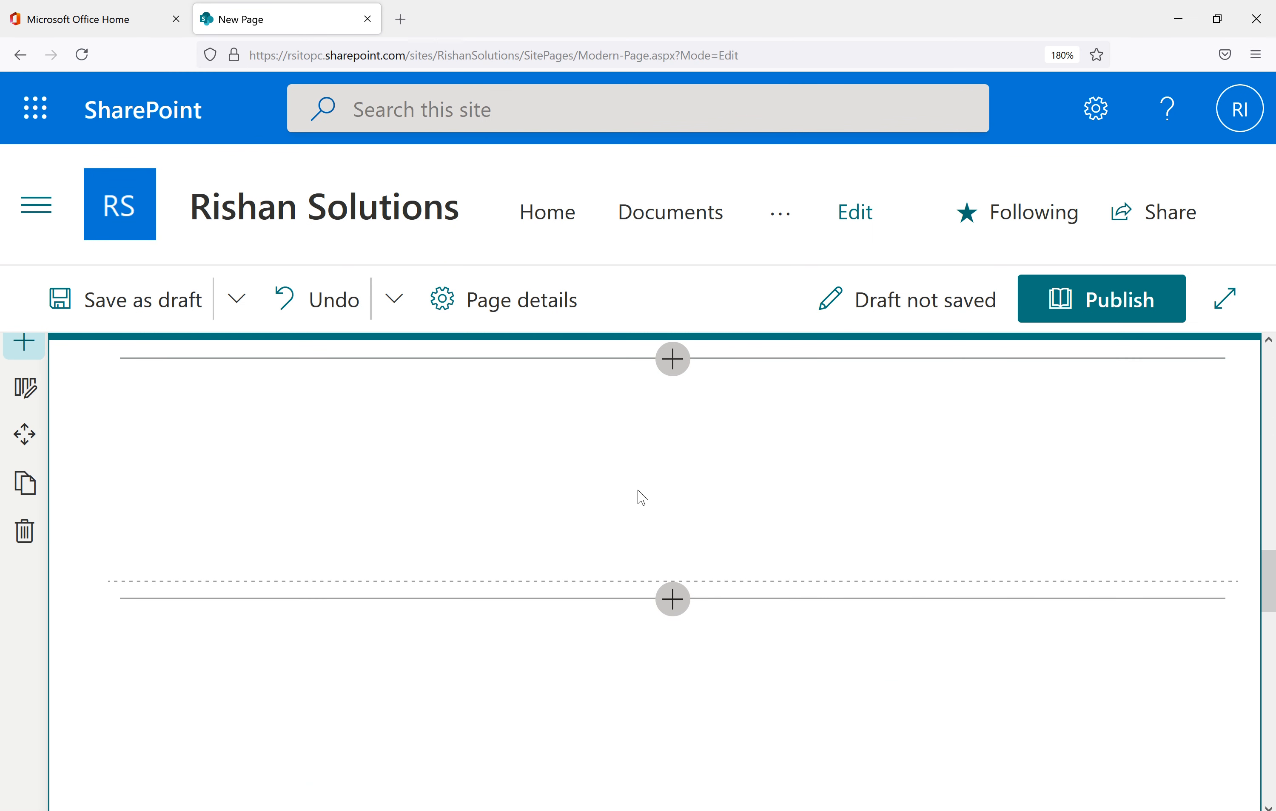
key(ctrl+minus)
key(ctrl+minus)
key(ctrl+minus)
key(ctrl+minus)
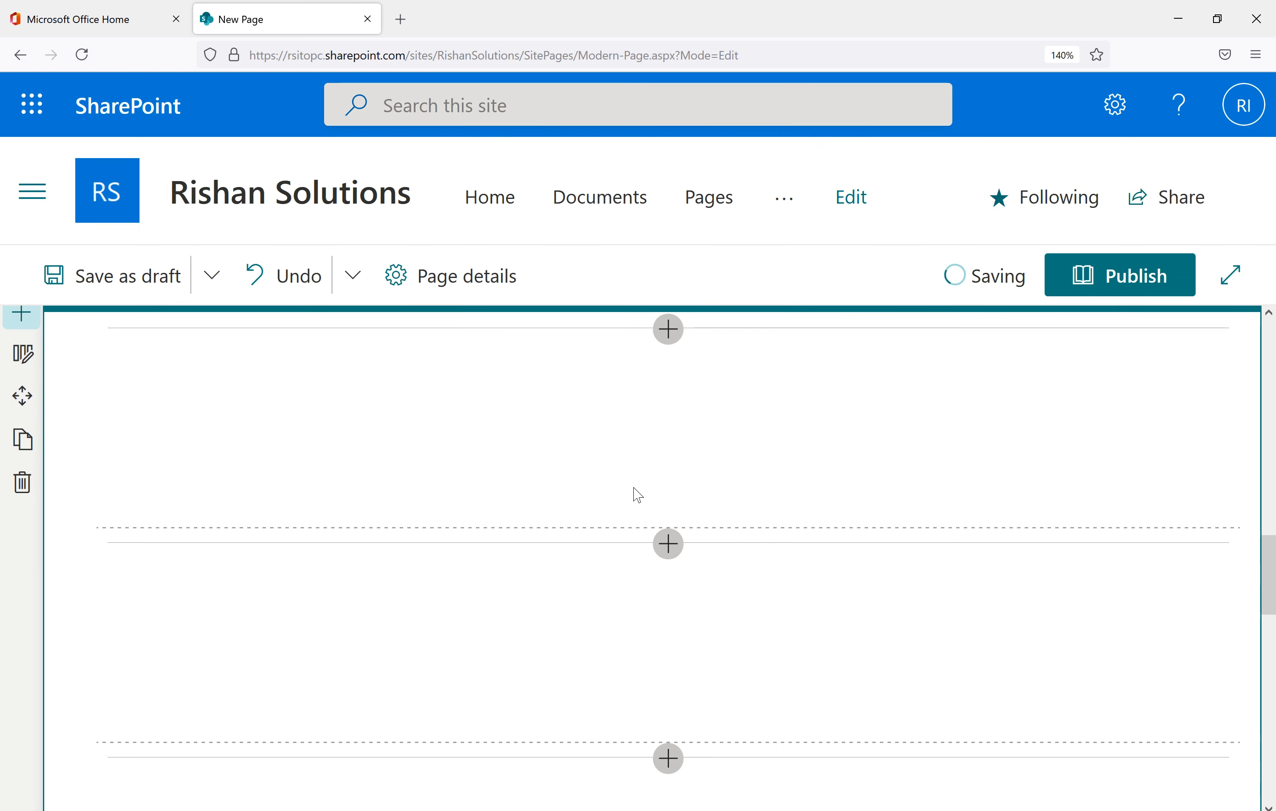
scroll(634, 493, down, 2)
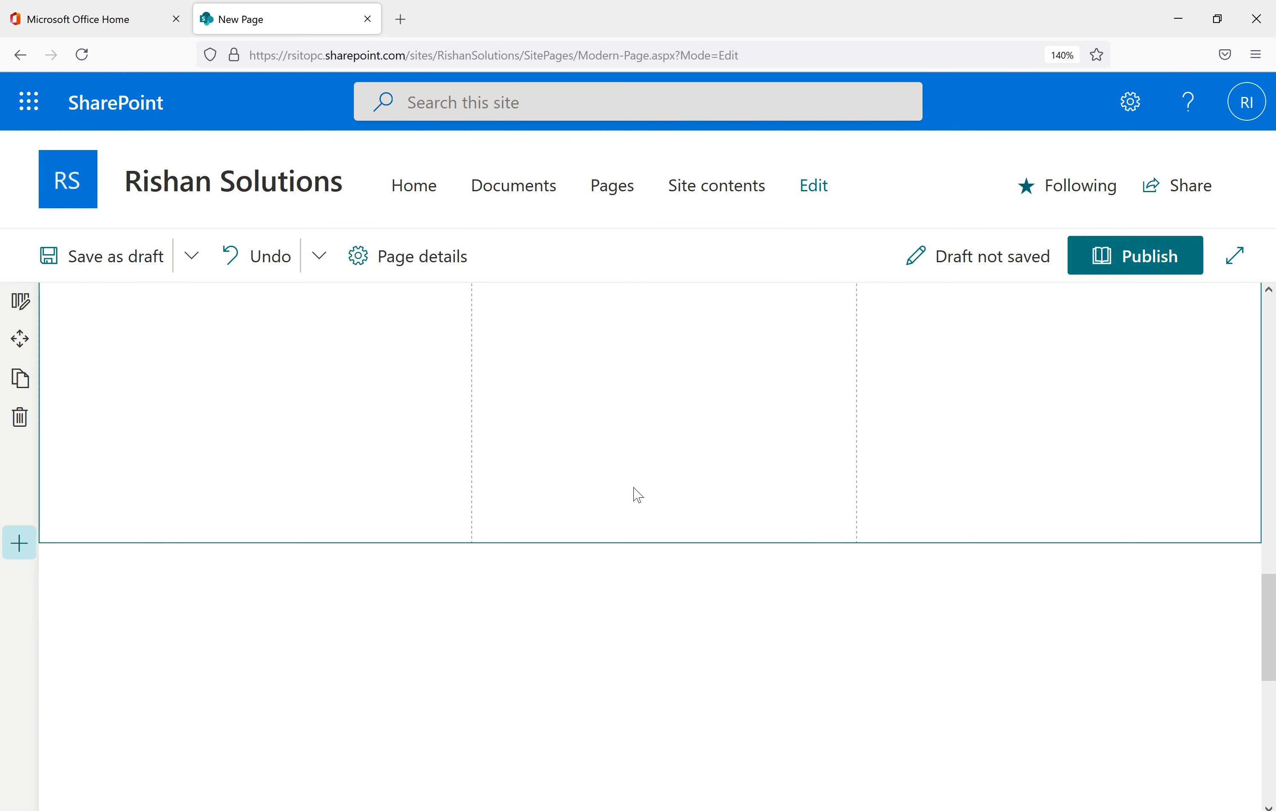
scroll(770, 605, up, 2)
scroll(761, 600, up, 3)
key(ctrl+minus)
key(ctrl+minus)
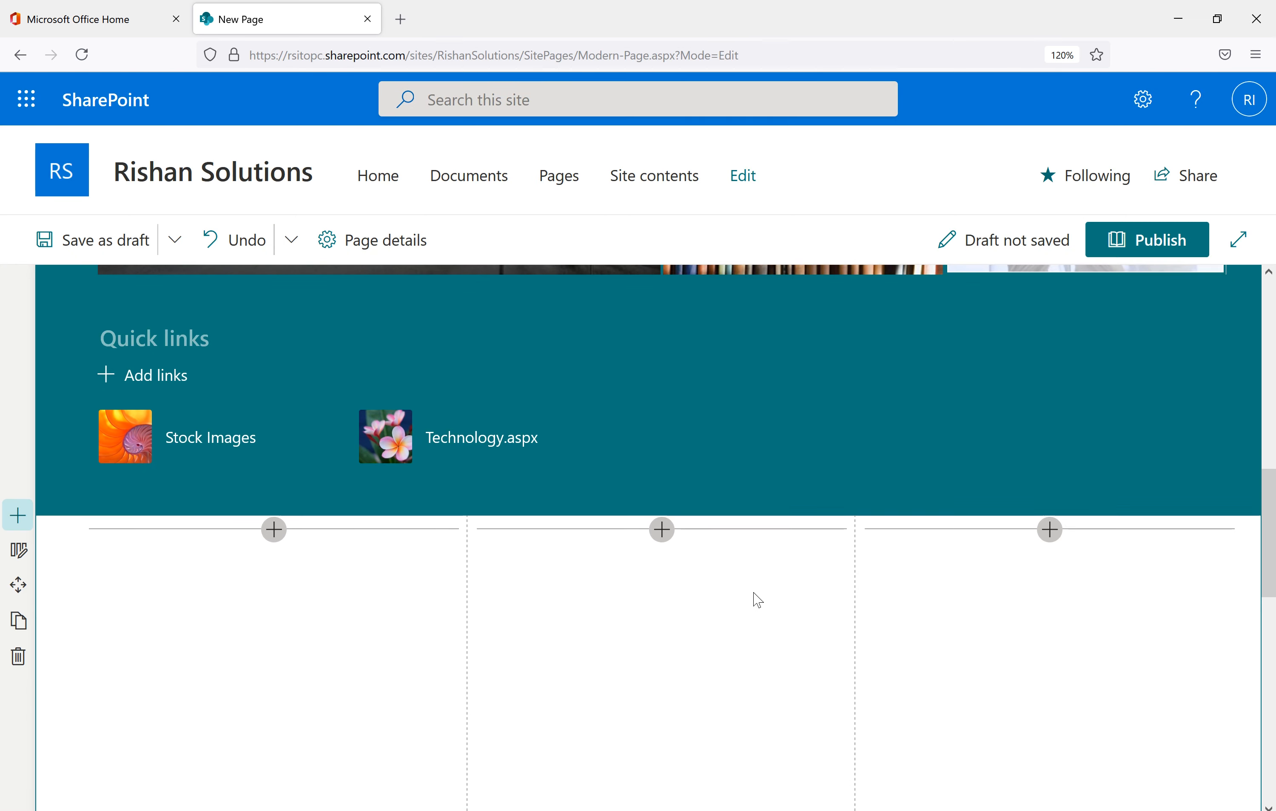
scroll(651, 534, up, 1)
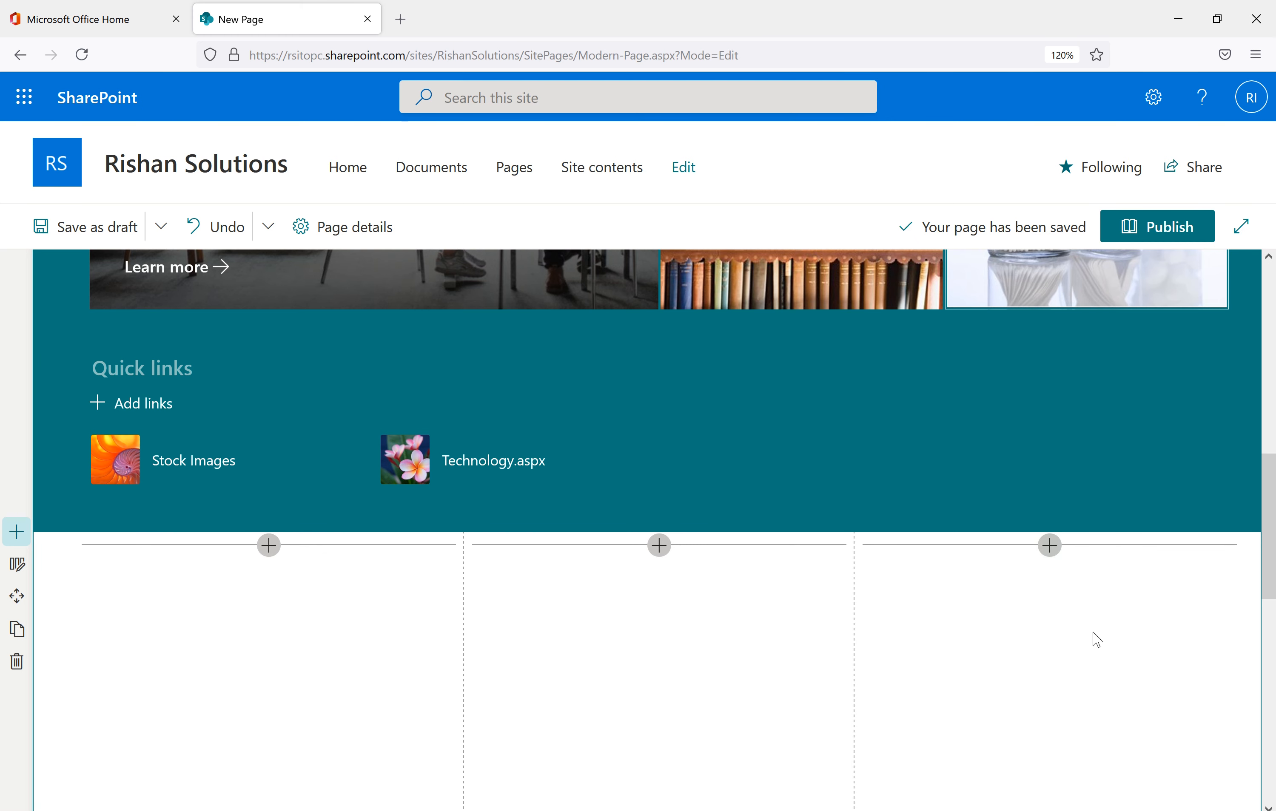
- Add an Image web part to the new section's first column, using the stock image of a woman working at a studio desk
drag(1270, 571, 1270, 617)
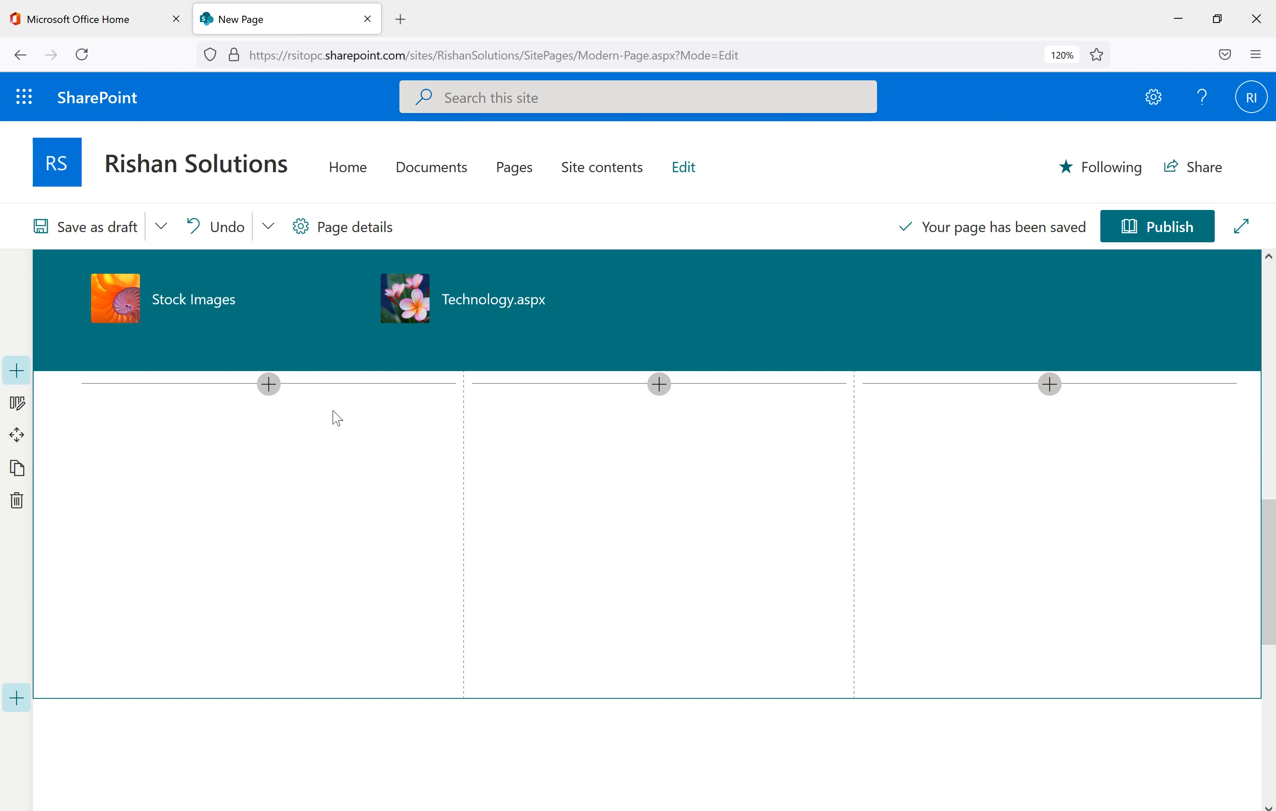
click(269, 389)
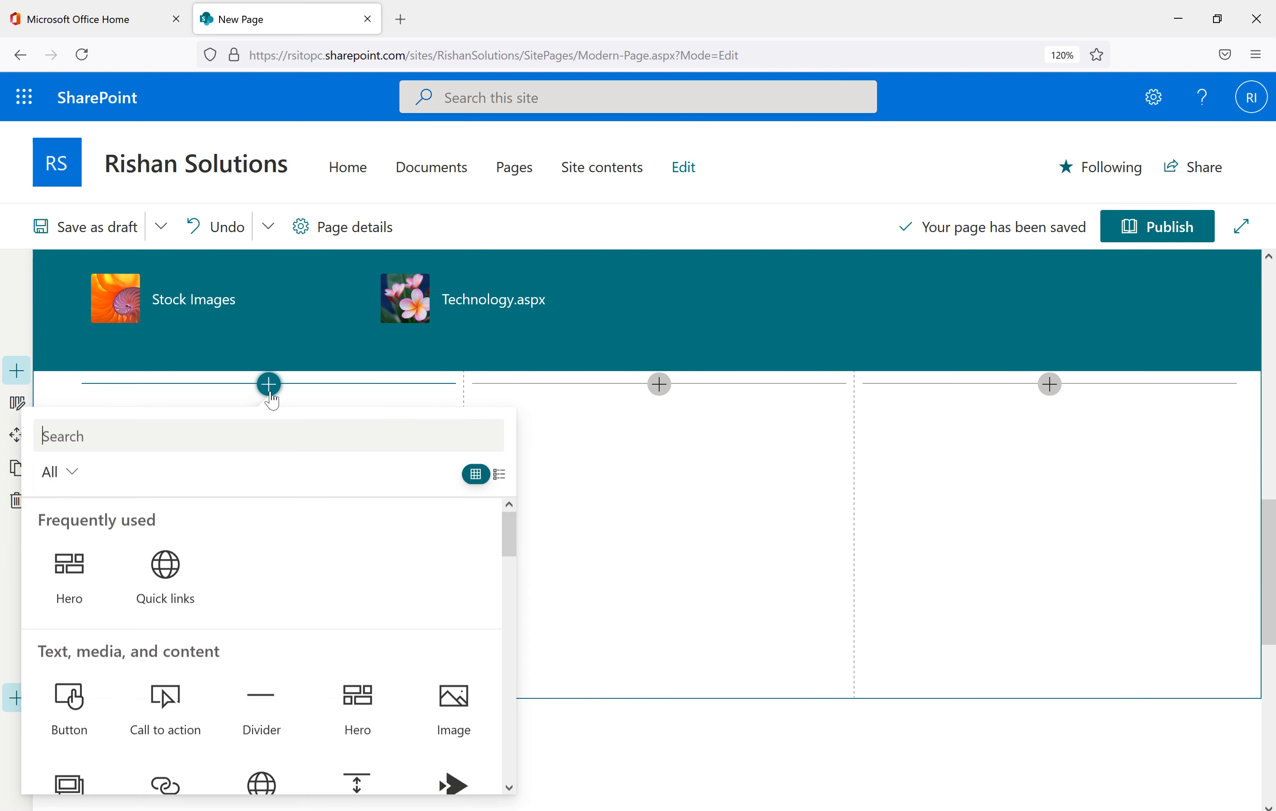
scroll(236, 617, down, 2)
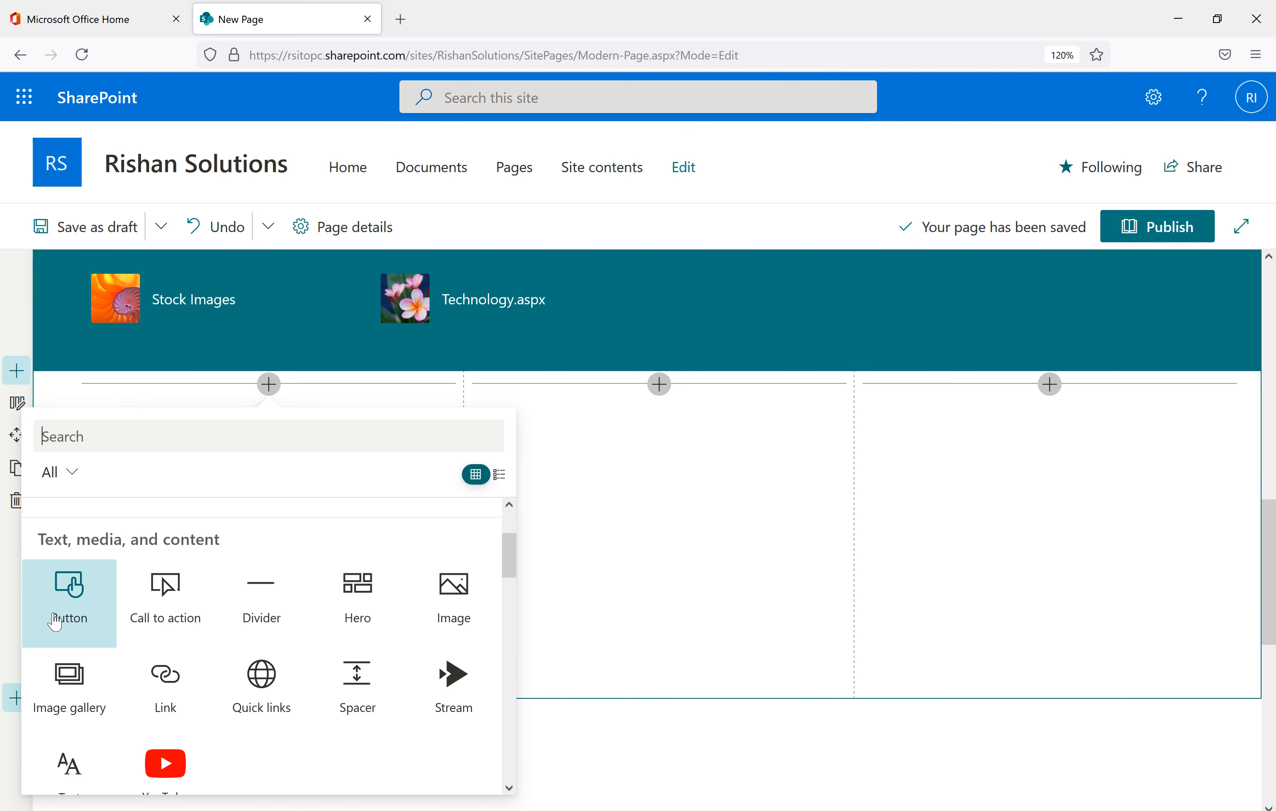
click(456, 600)
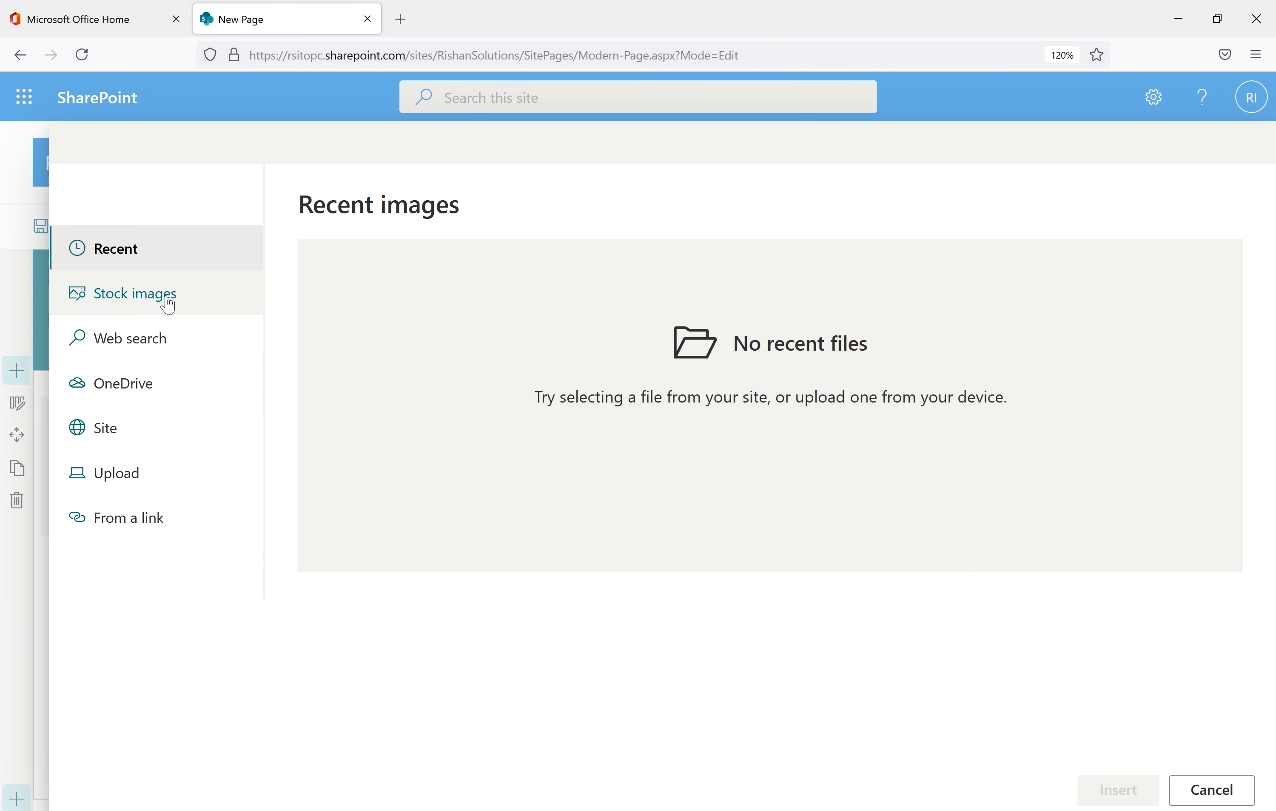
click(160, 299)
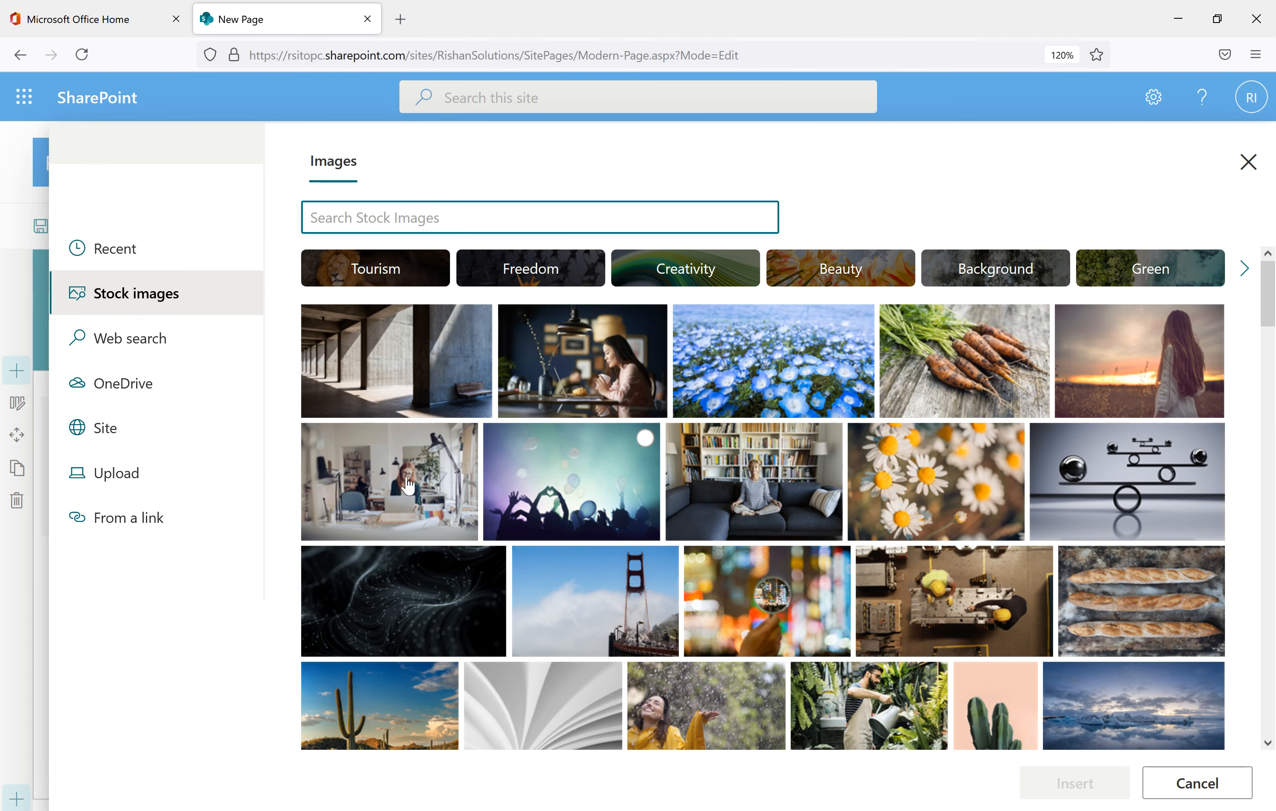
click(408, 486)
click(1090, 784)
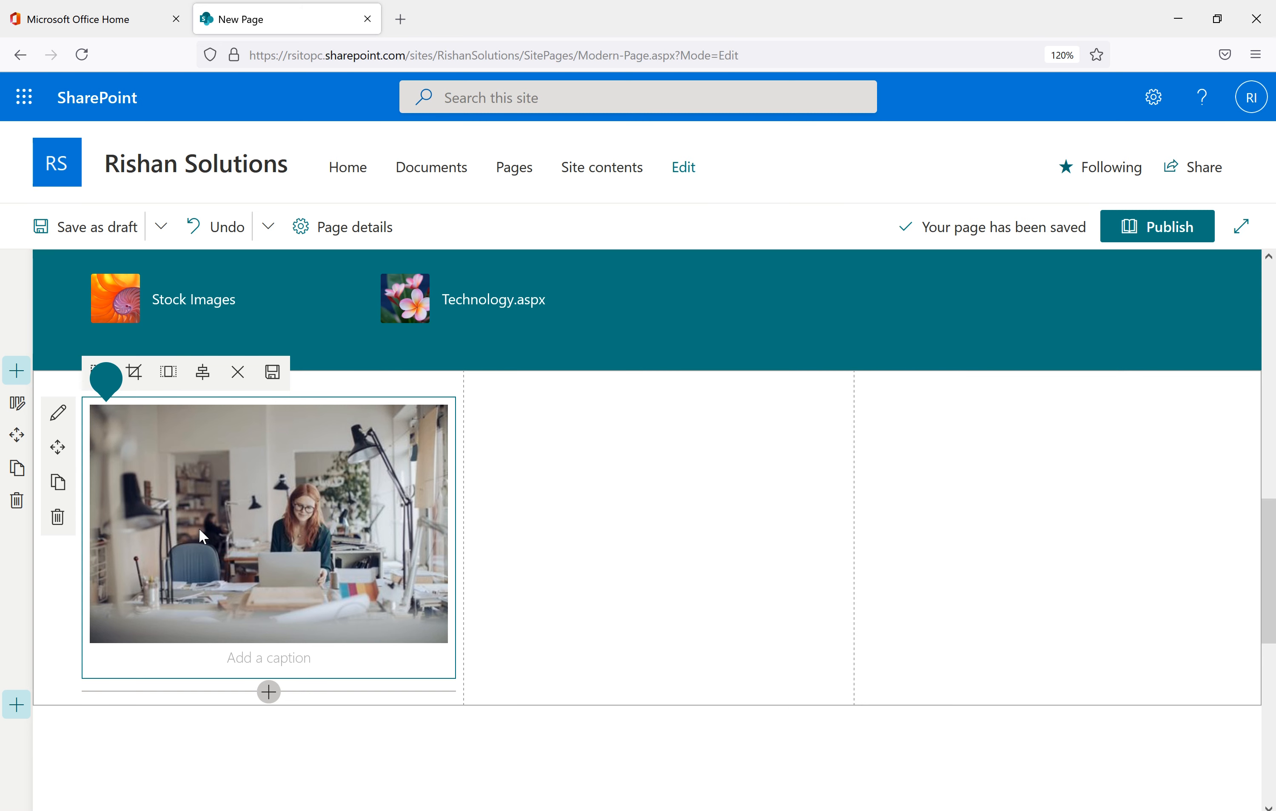
click(652, 540)
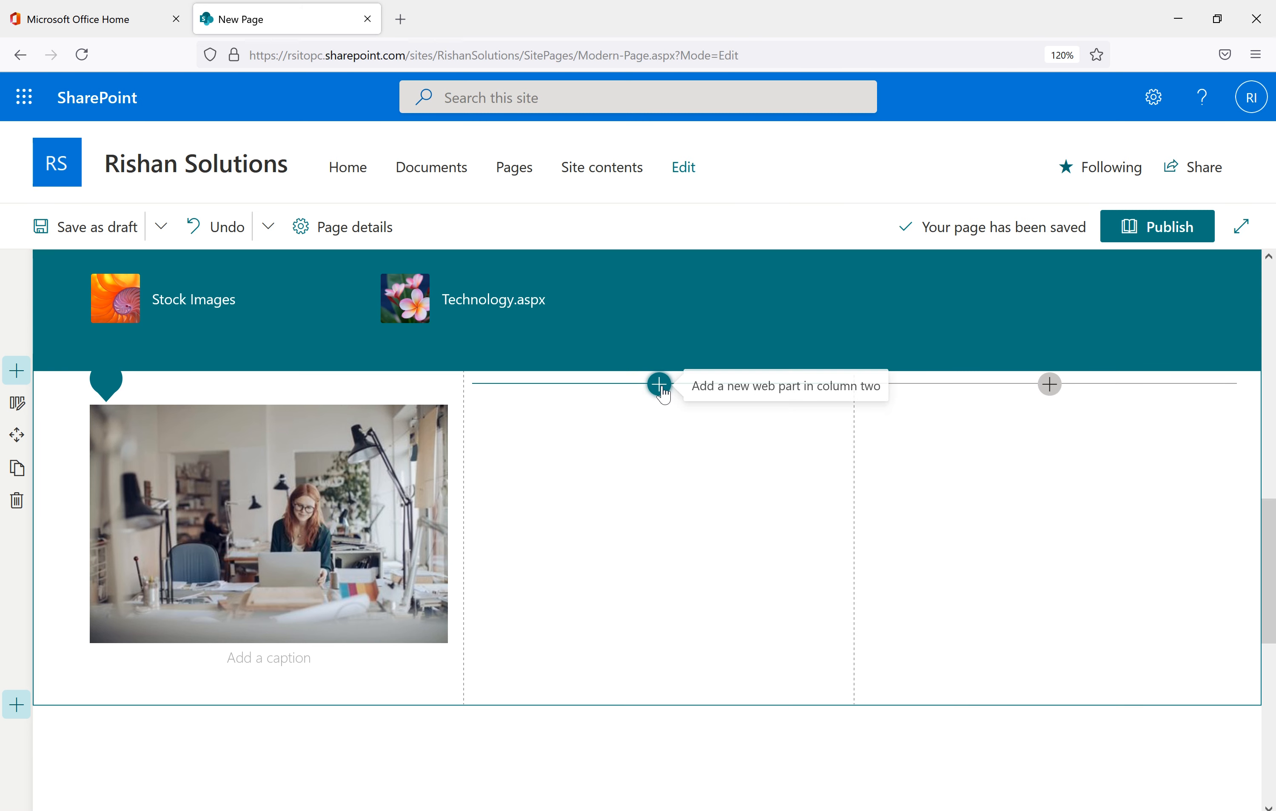
- Add a YouTube web part to the second column of the three-column section
click(660, 385)
click(660, 509)
scroll(659, 483, down, 2)
- Add a Document library web part to the third column and have it show the Documents library
click(1050, 385)
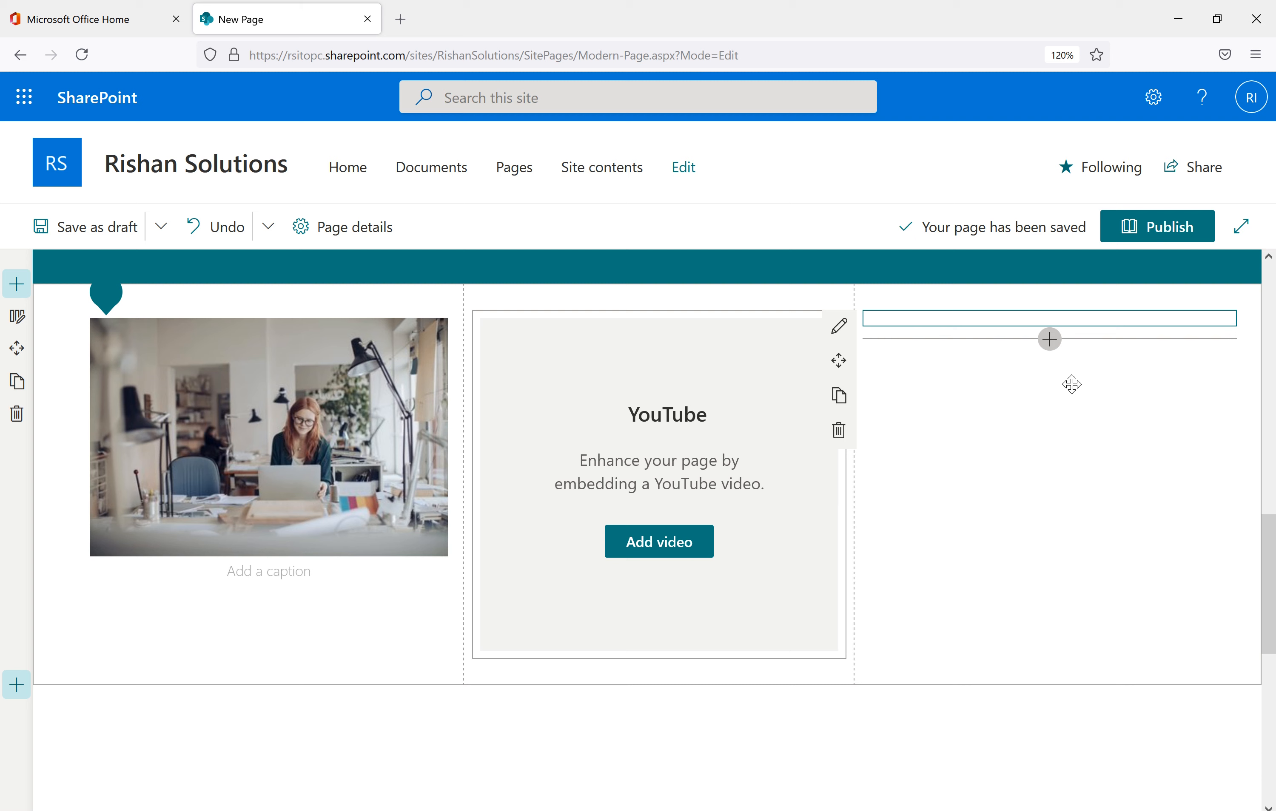
click(1082, 427)
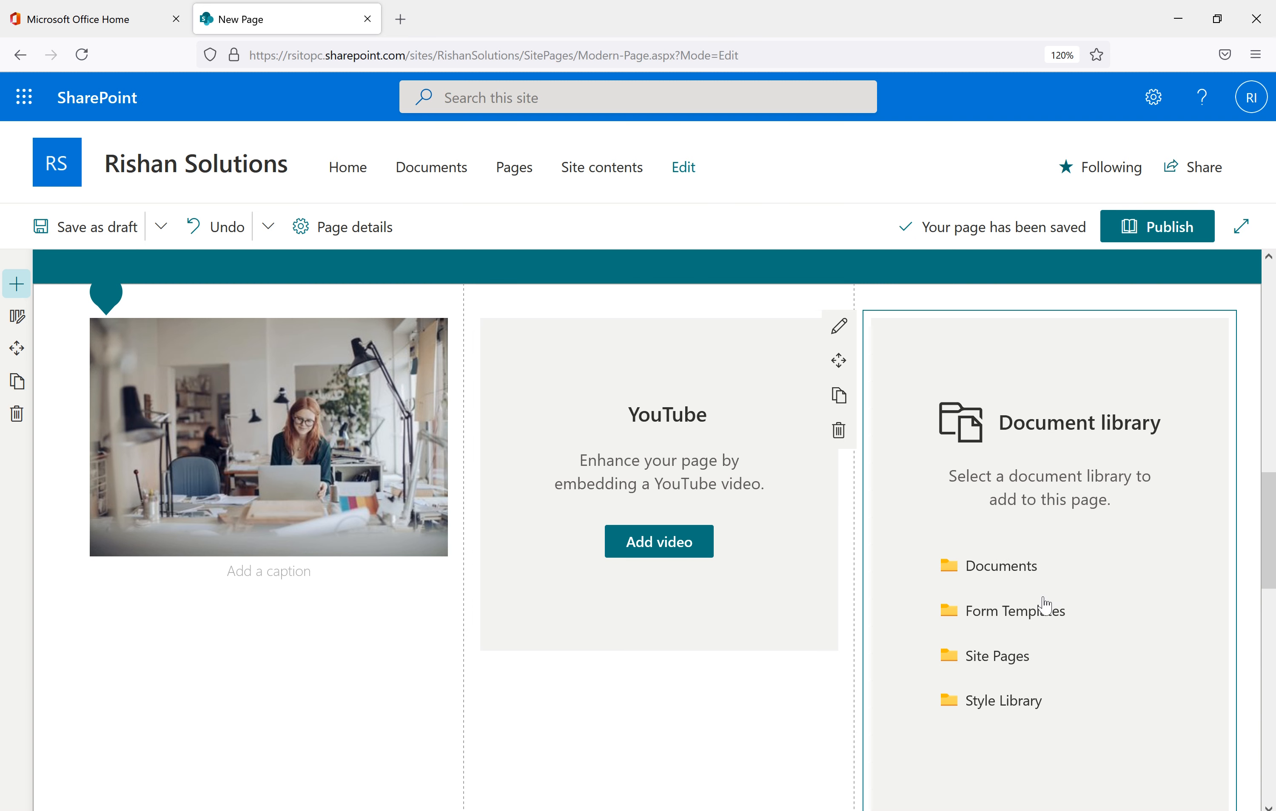
click(1005, 569)
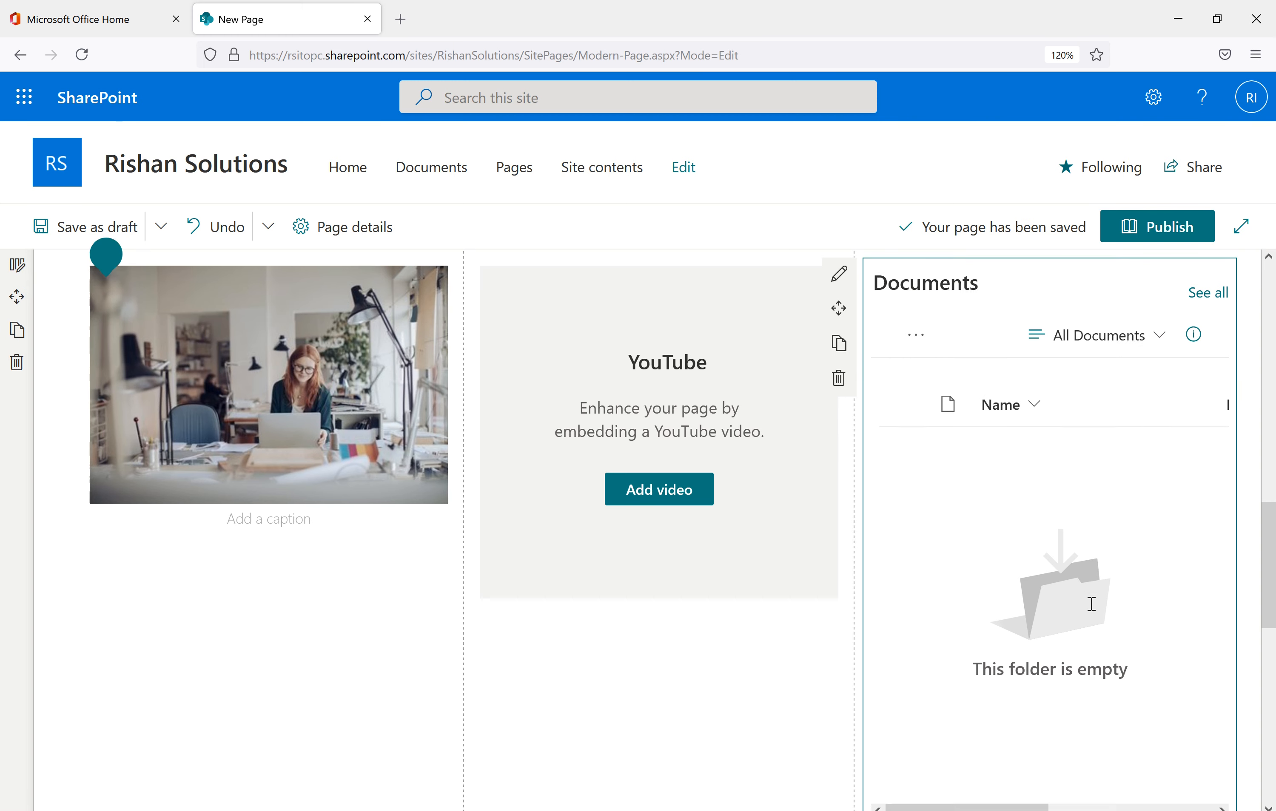
scroll(1090, 604, down, 4)
scroll(1051, 606, up, 4)
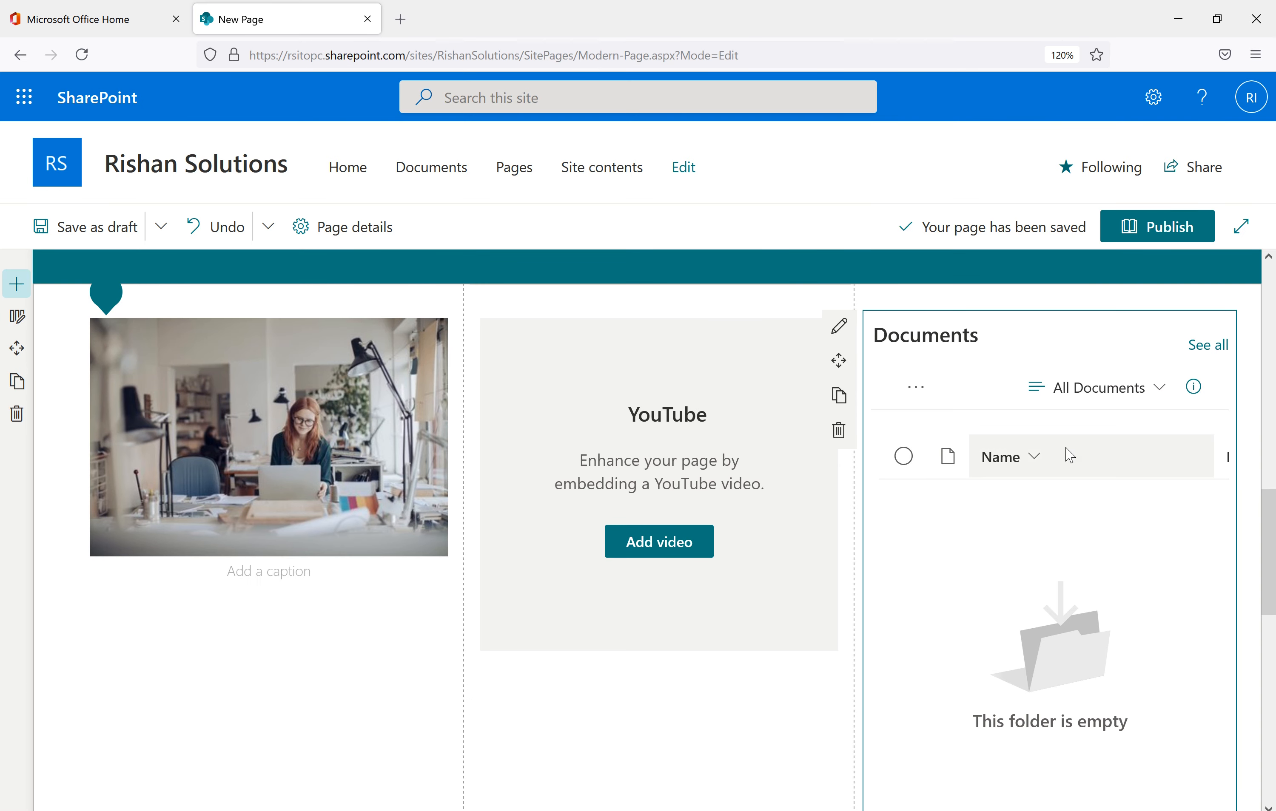
scroll(1024, 509, down, 2)
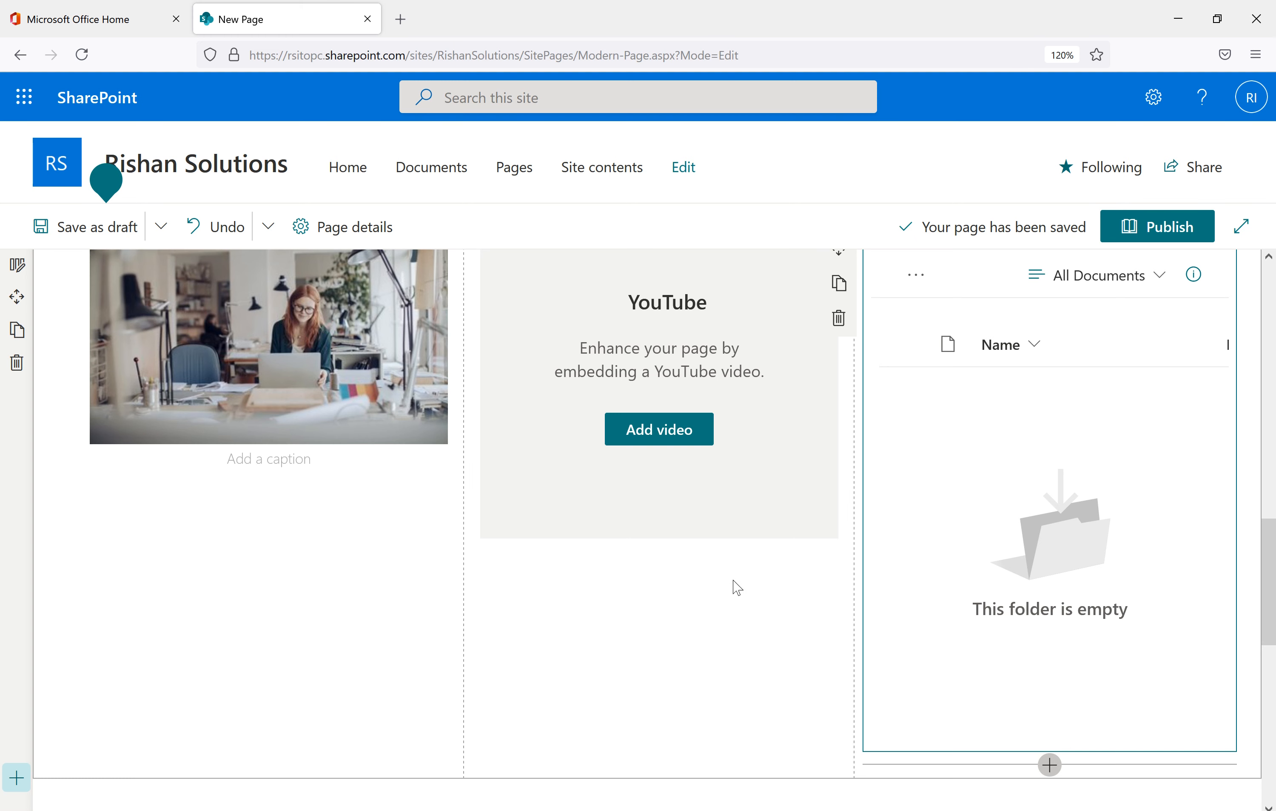
- Add a Countdown Timer web part to the full-width section below the three-column section
drag(1268, 579, 1268, 649)
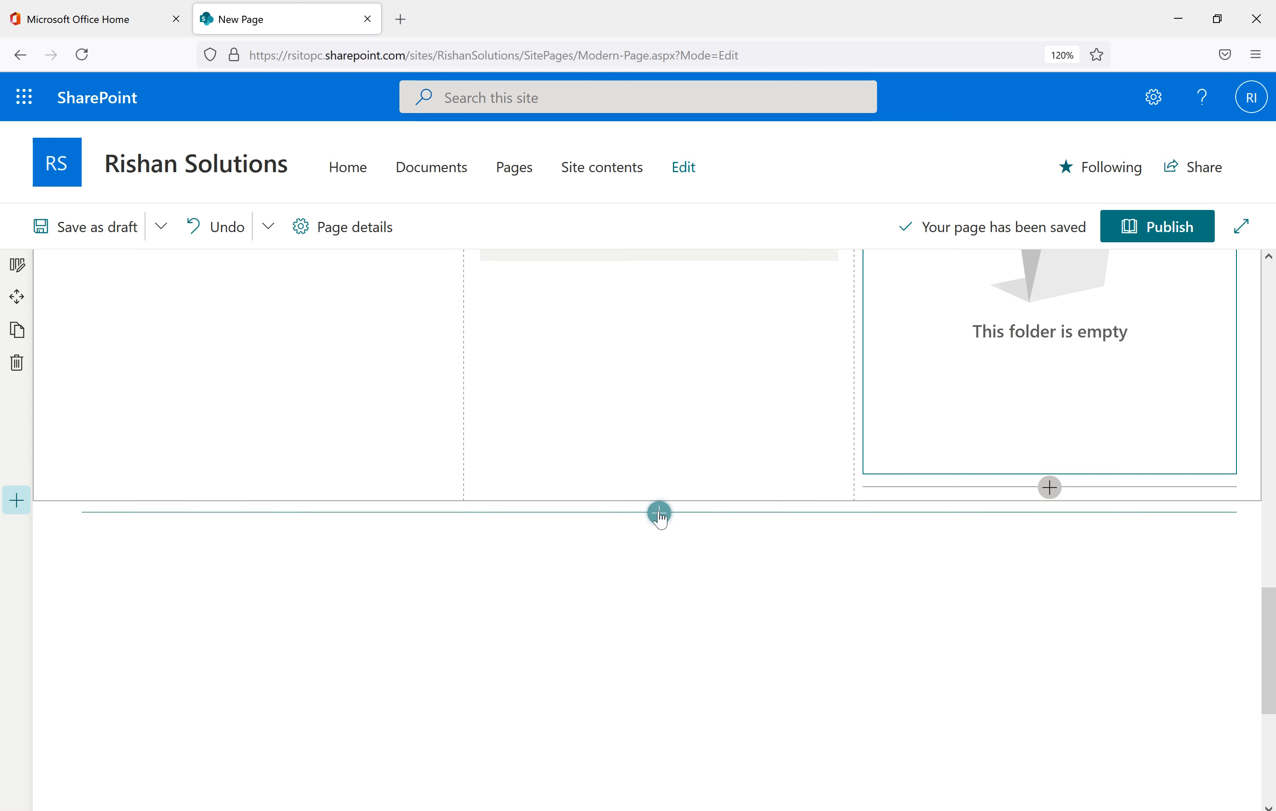
click(660, 514)
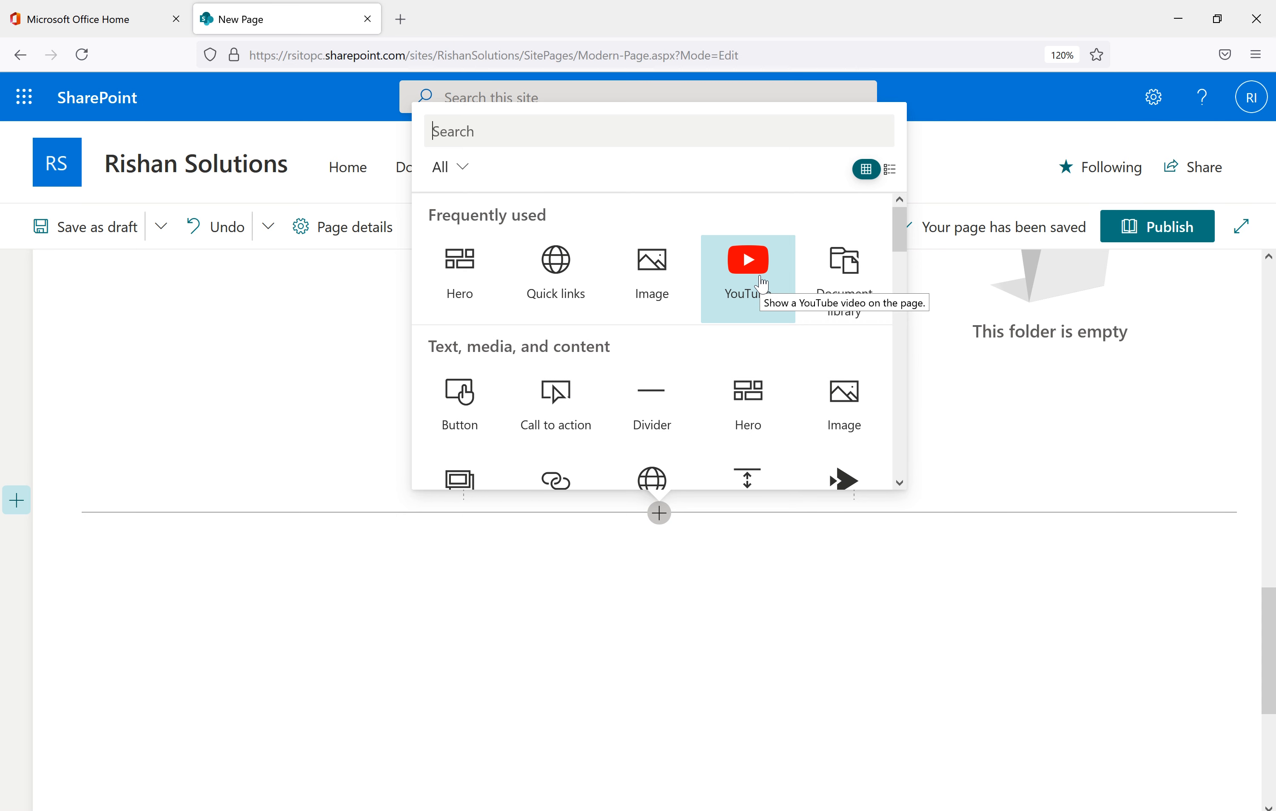
scroll(799, 376, down, 3)
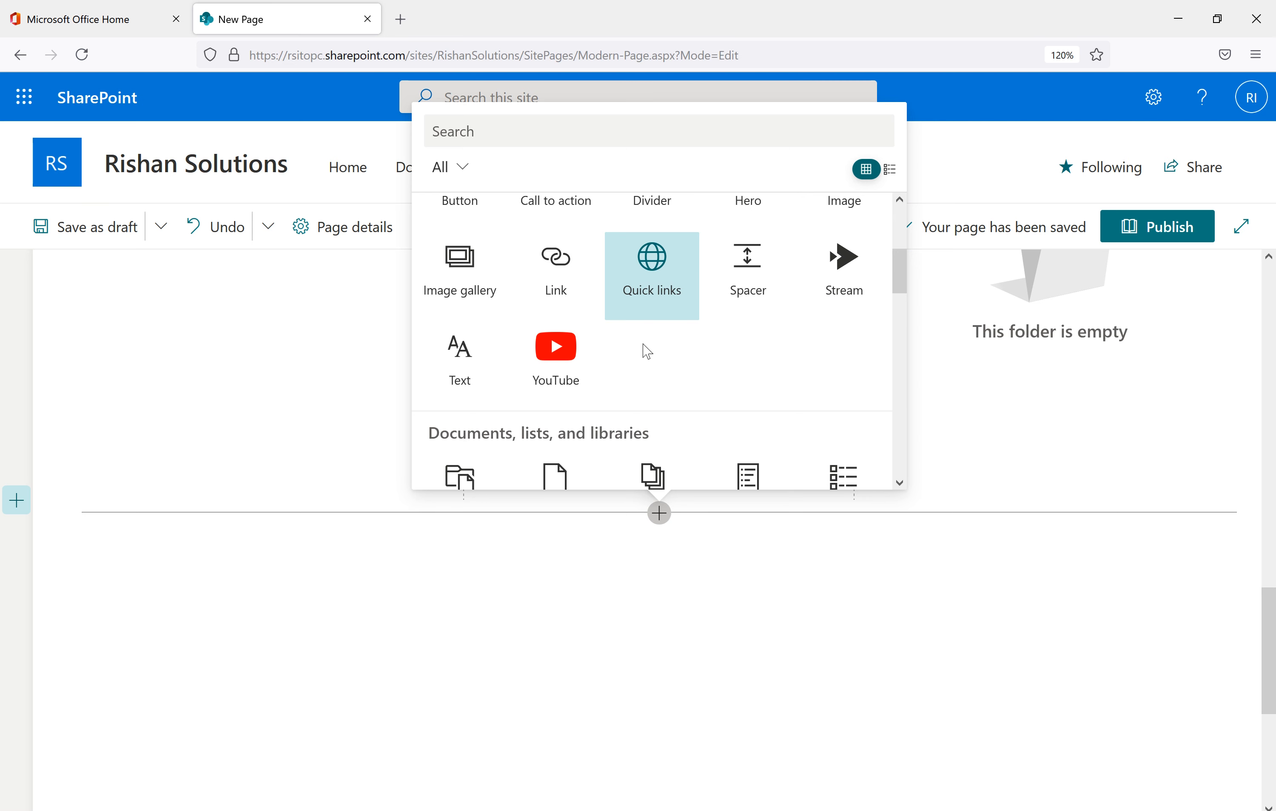
scroll(679, 356, down, 2)
scroll(680, 360, down, 2)
scroll(747, 370, down, 2)
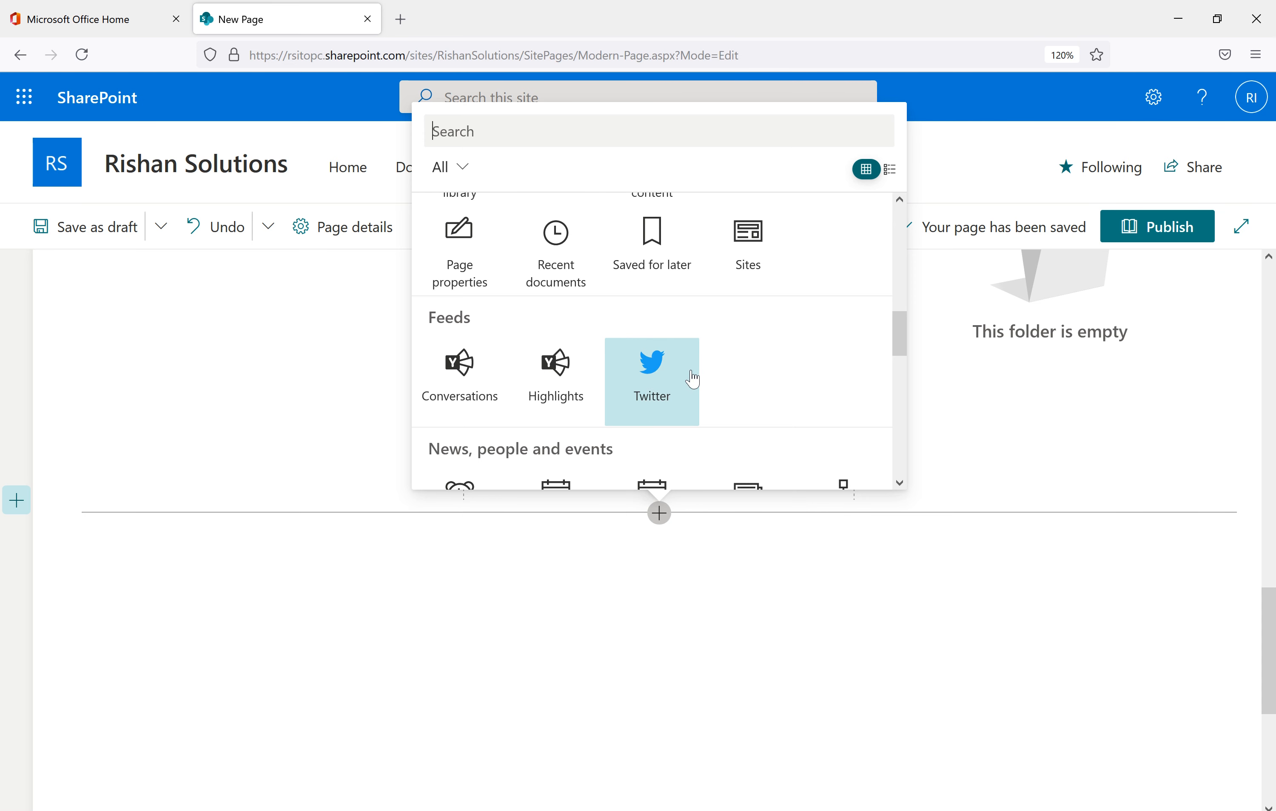
scroll(674, 393, down, 3)
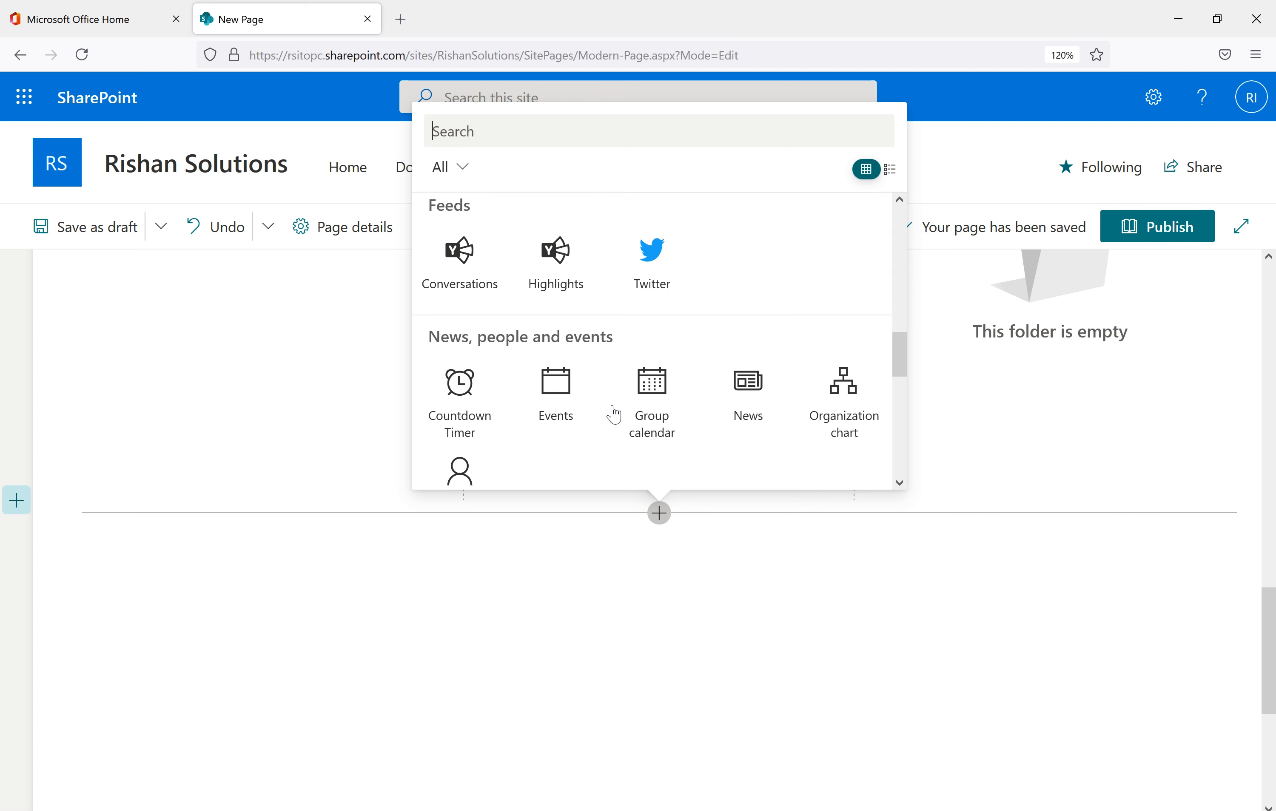
scroll(646, 365, down, 3)
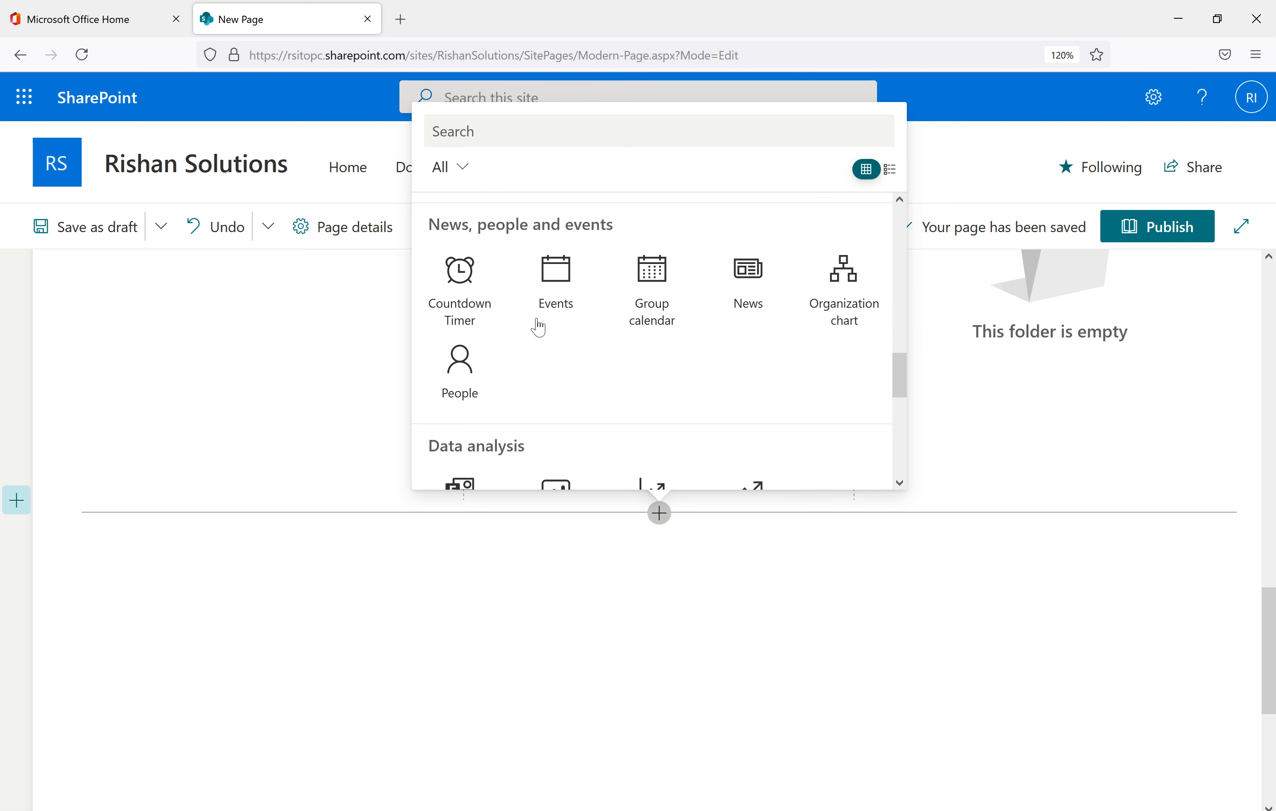
click(471, 311)
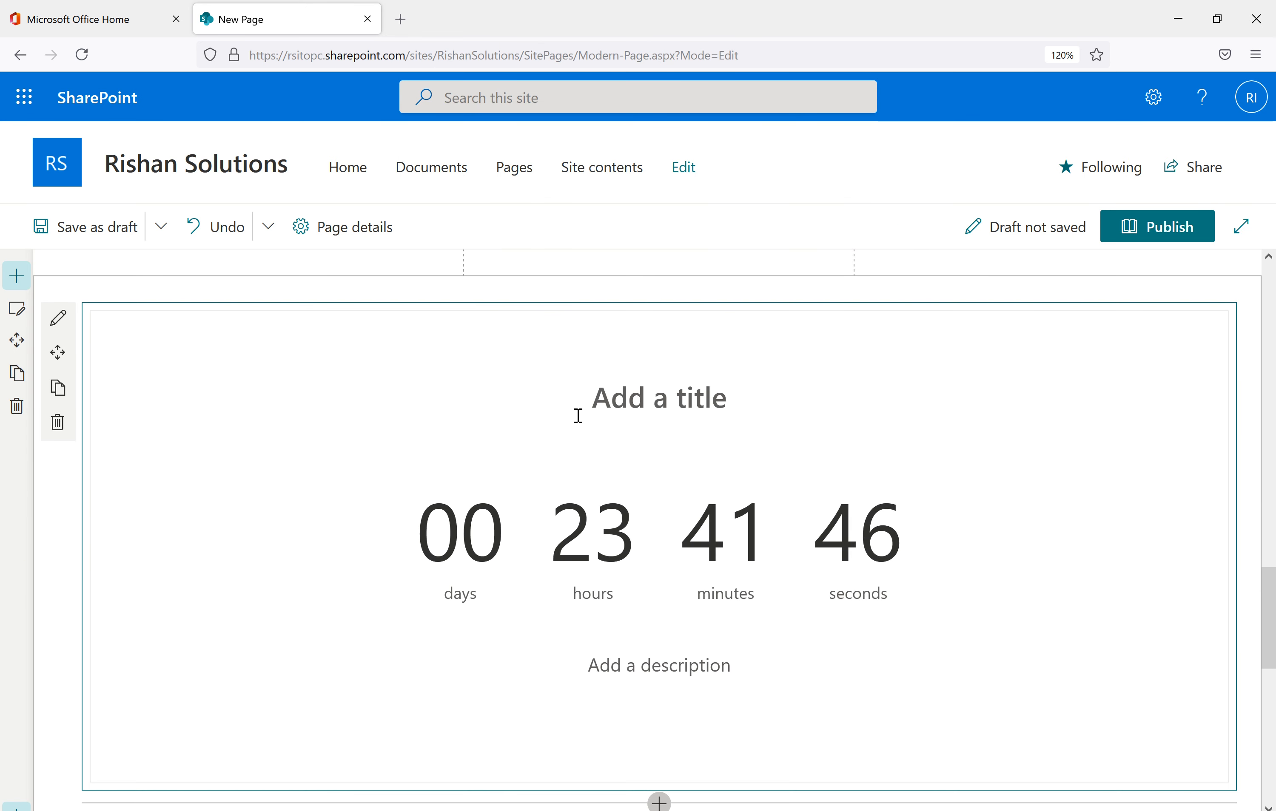
- Set the Countdown Timer's date to Tue Jun 08 2021, without a background image, and close its settings
click(601, 397)
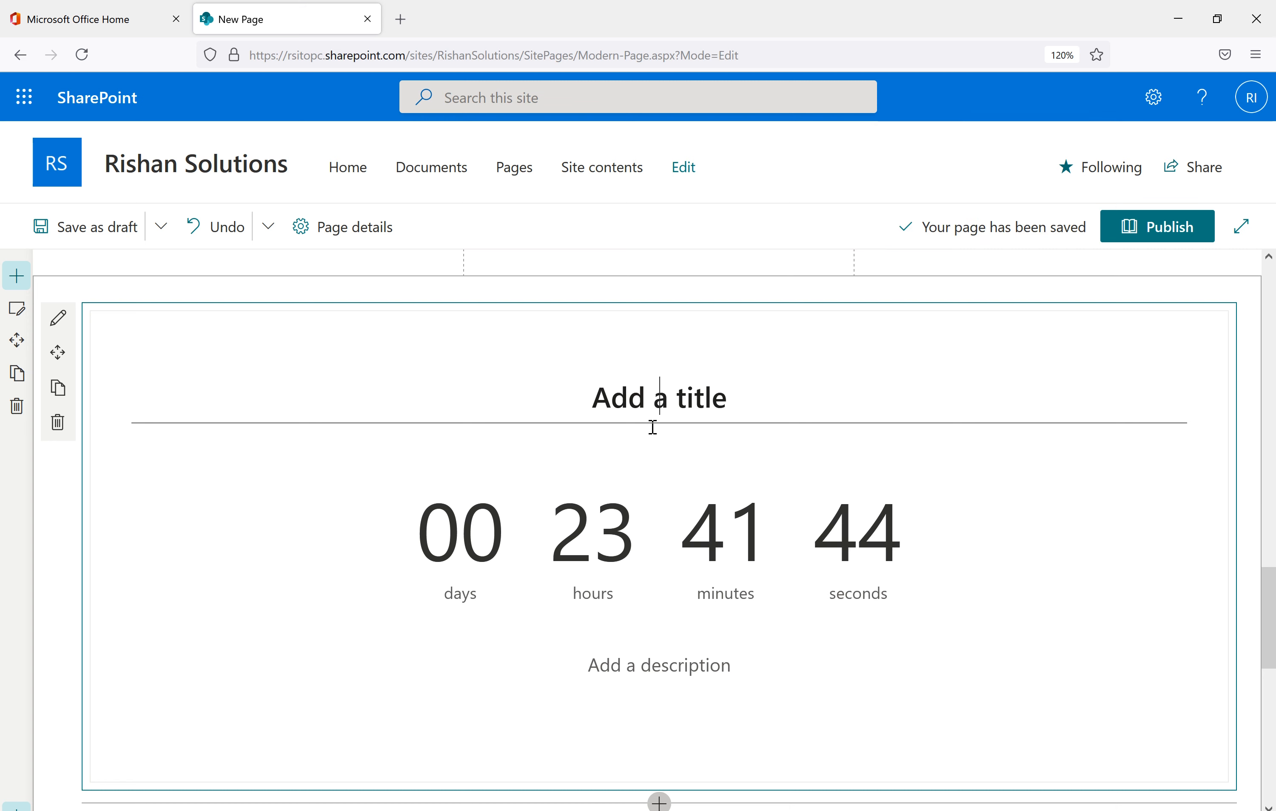
click(801, 596)
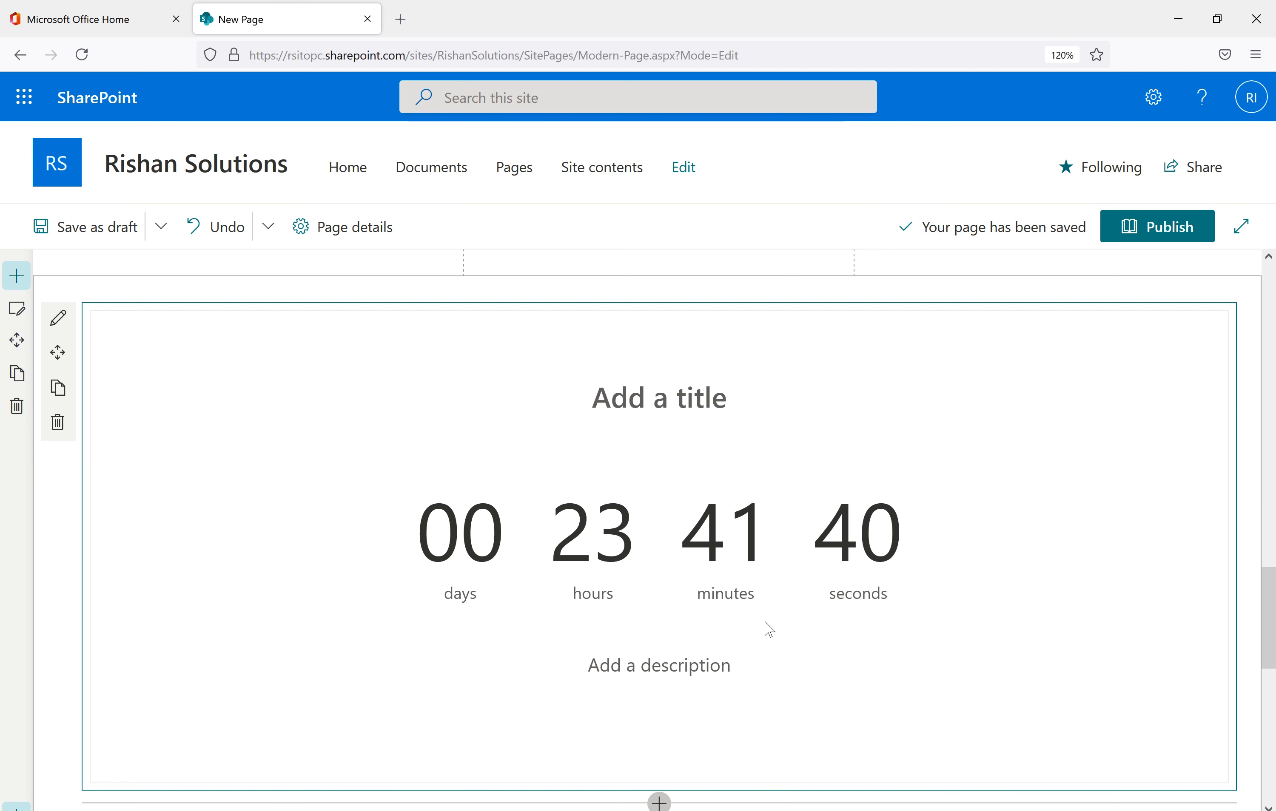
click(58, 318)
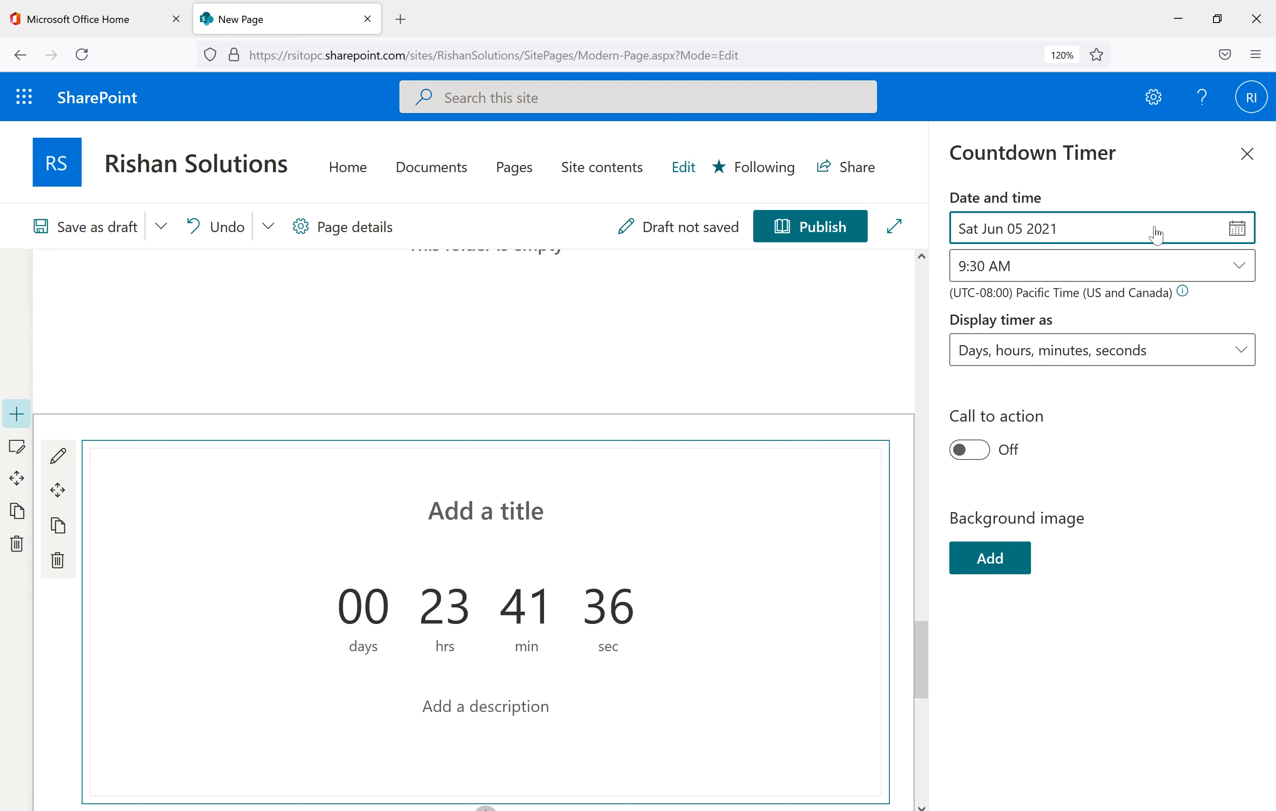
click(1236, 229)
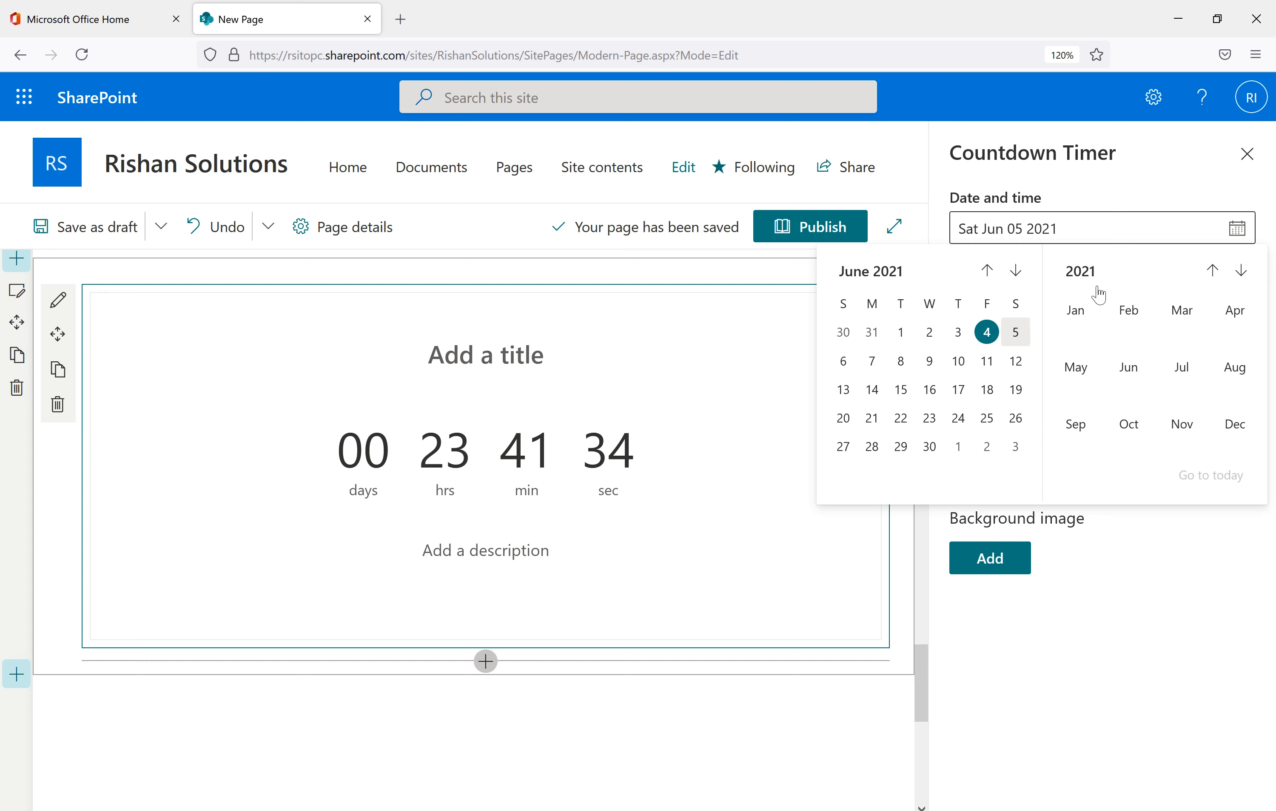
click(901, 370)
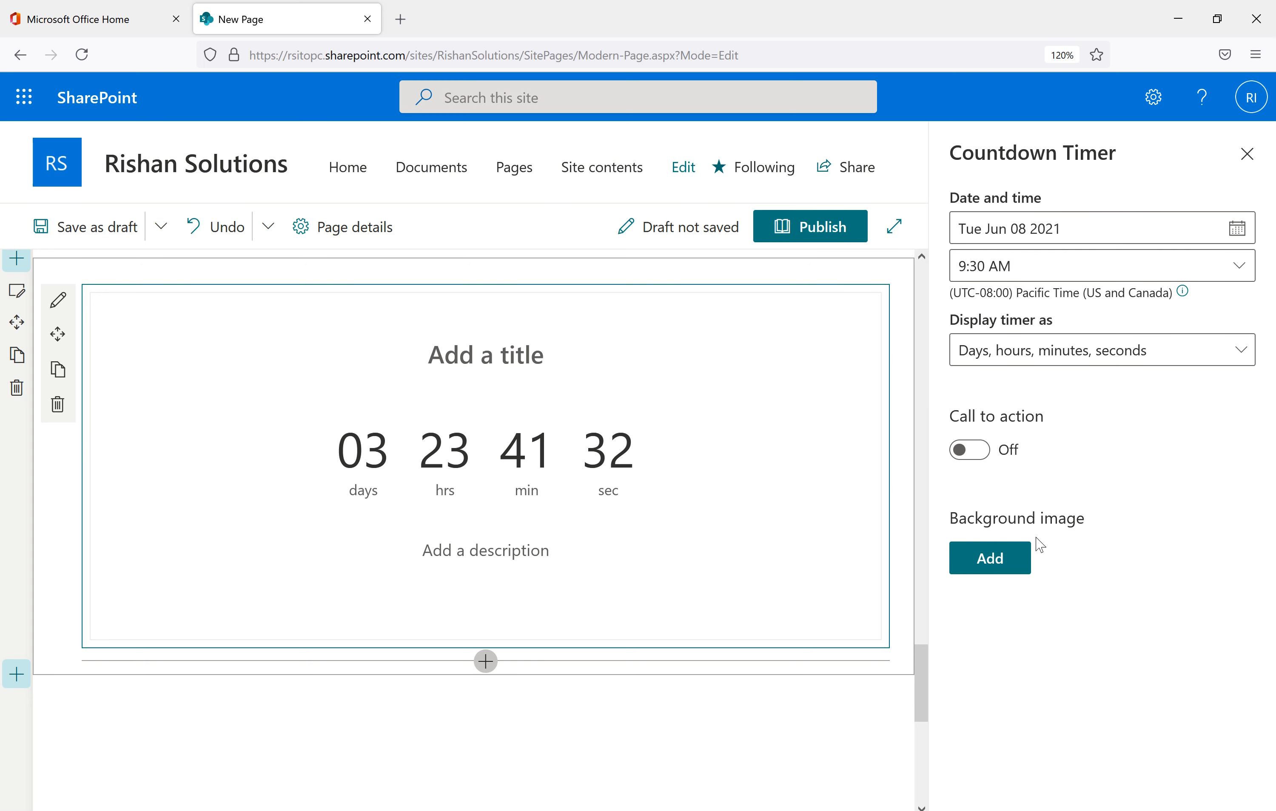
click(994, 562)
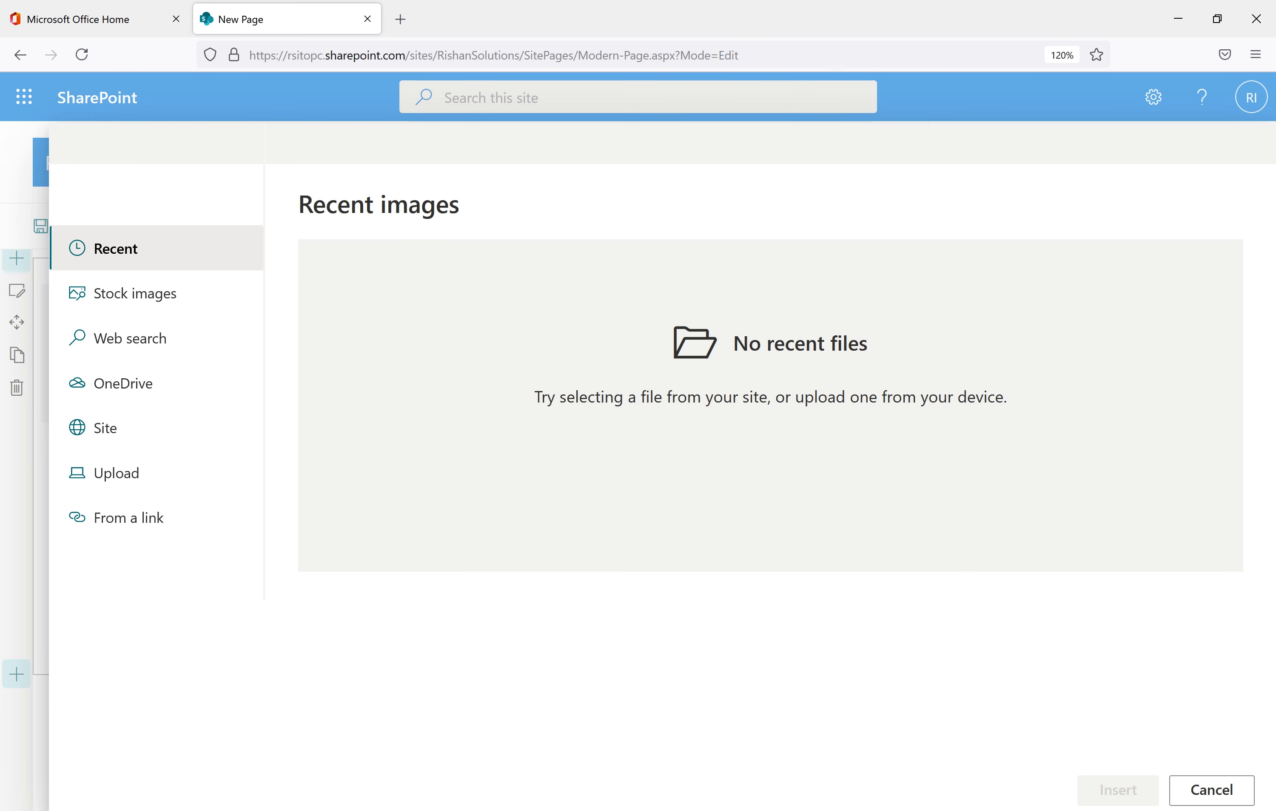
click(1212, 791)
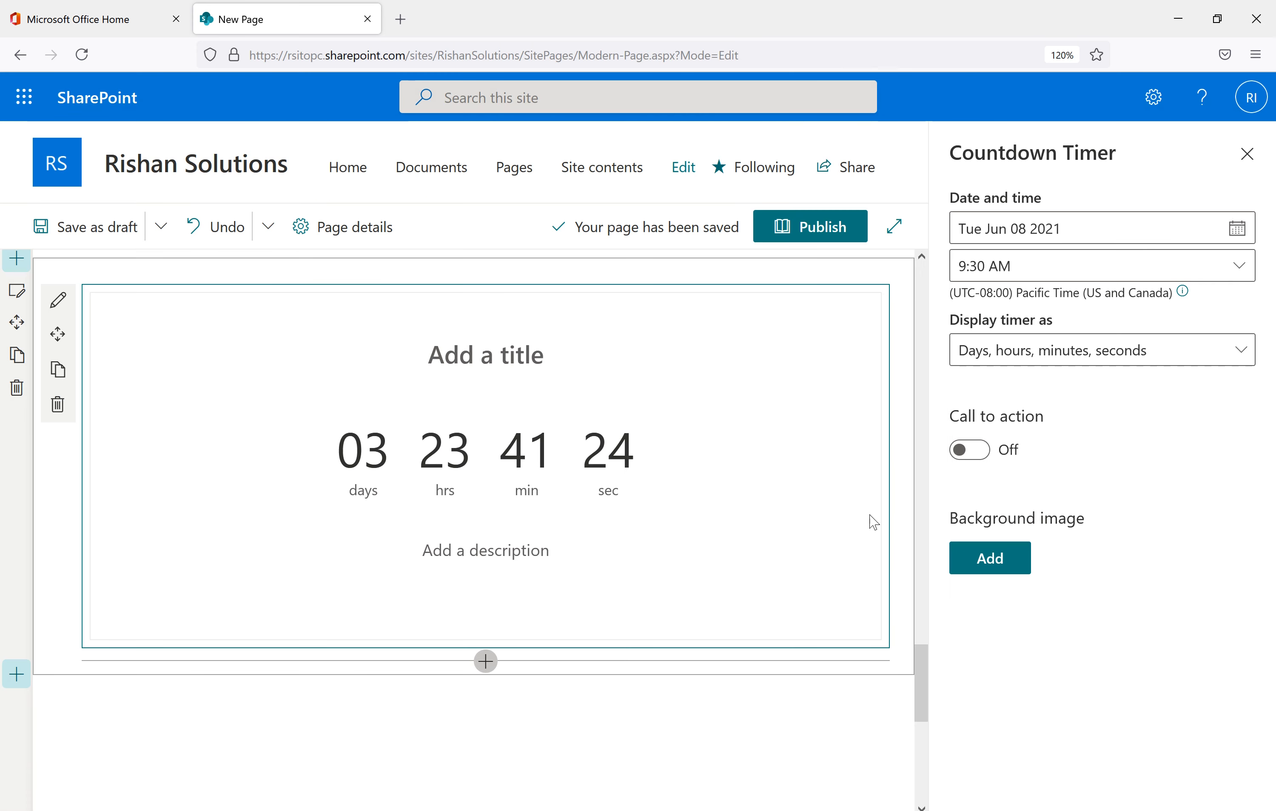
click(1247, 153)
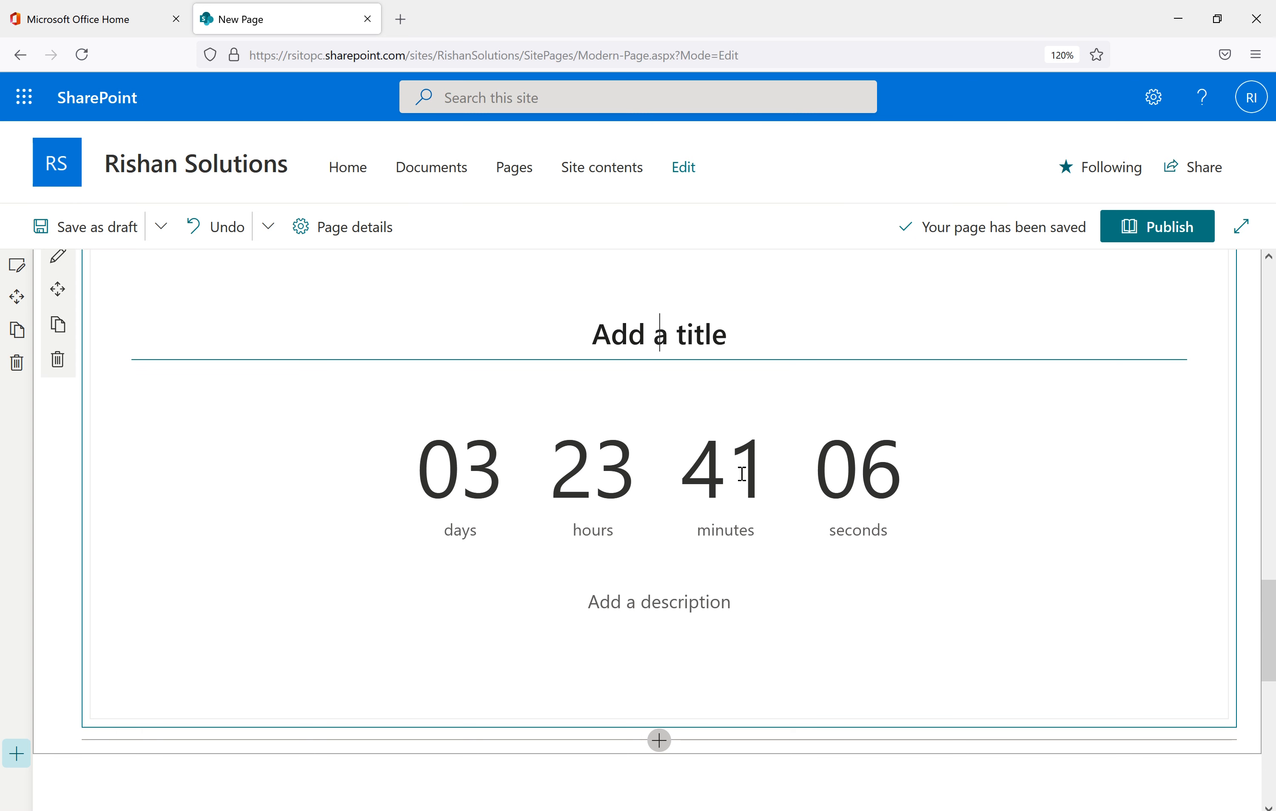
- Add a Bing Maps web part below the Countdown Timer
scroll(666, 666, down, 4)
click(660, 517)
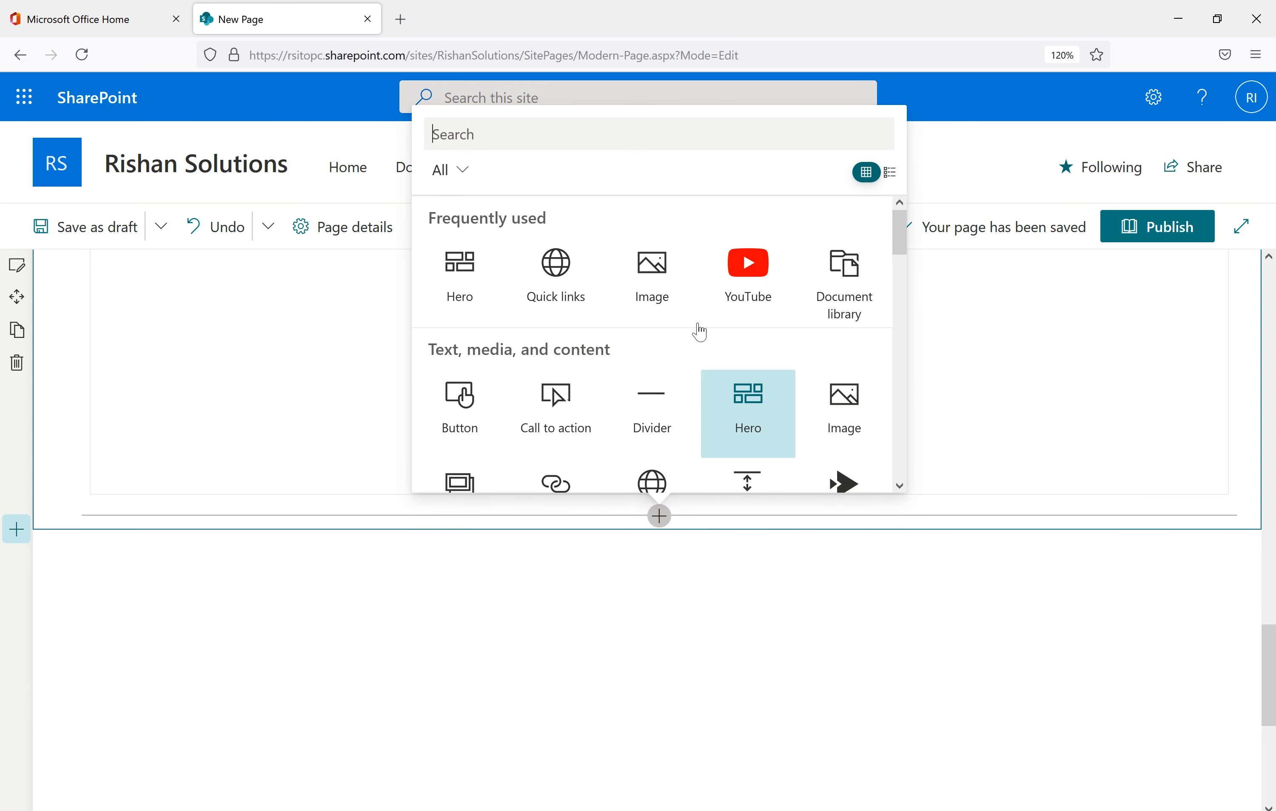
scroll(695, 360, down, 2)
scroll(695, 360, down, 4)
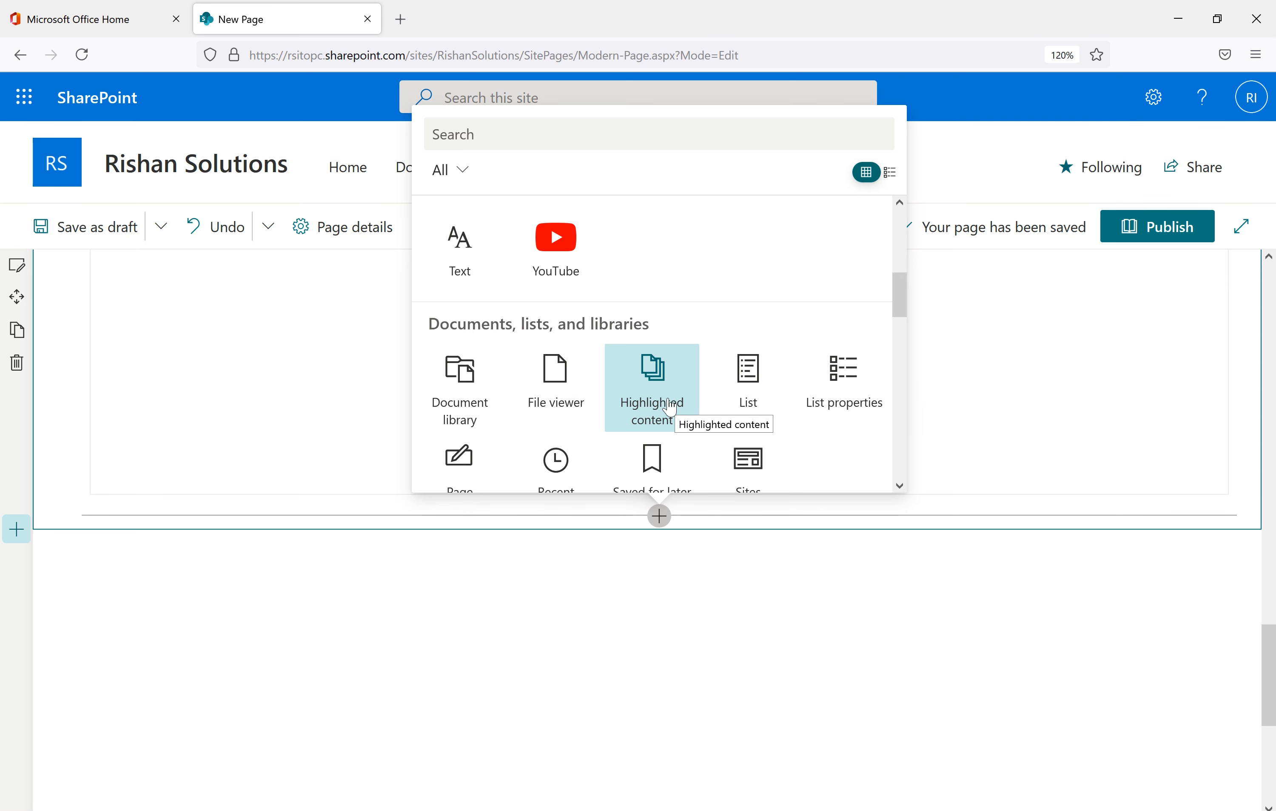
scroll(747, 392, down, 2)
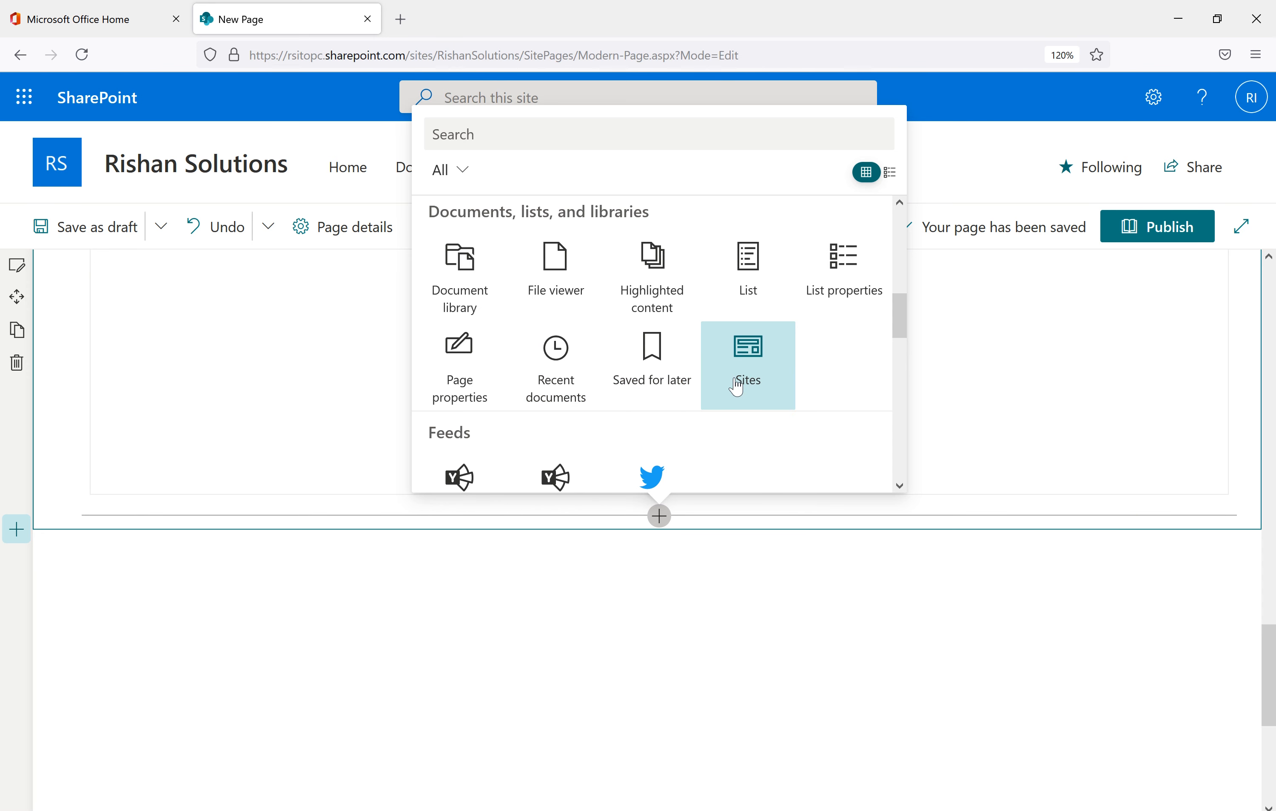
scroll(735, 377, down, 4)
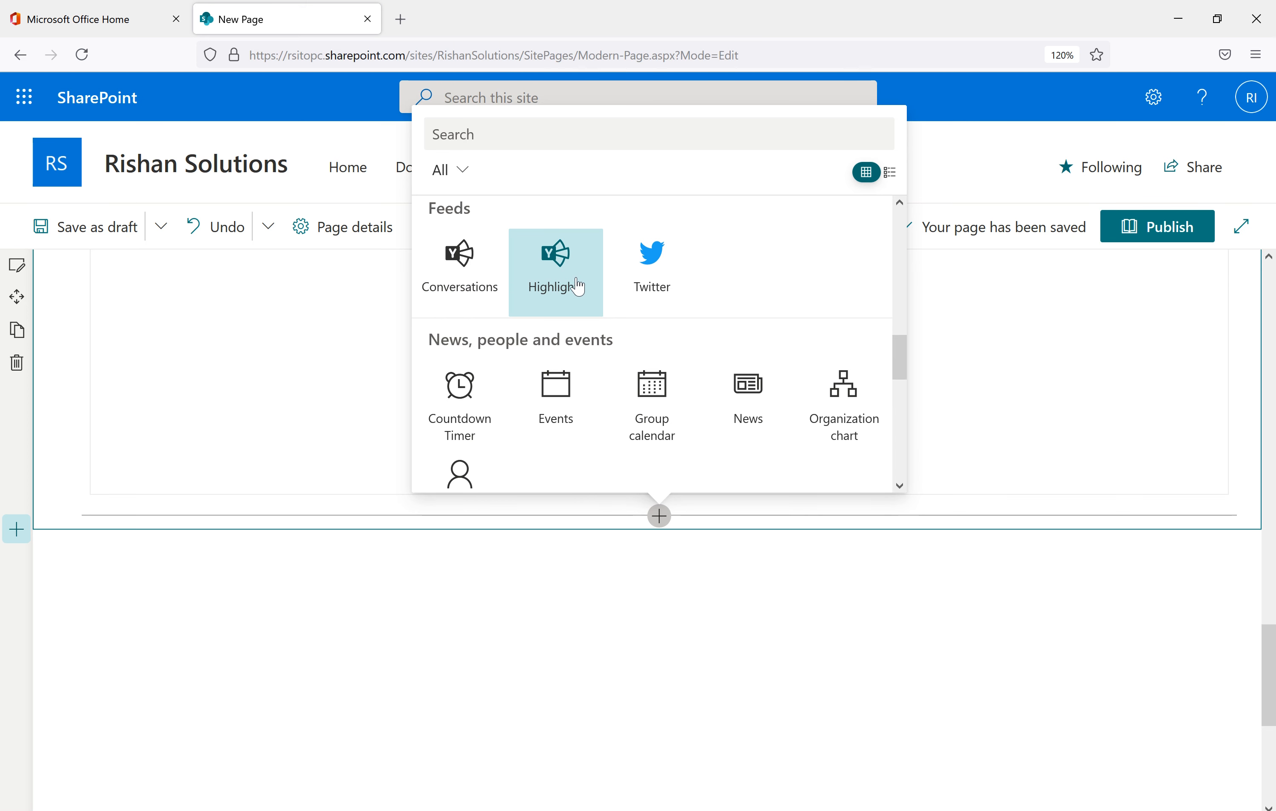
scroll(577, 299, down, 2)
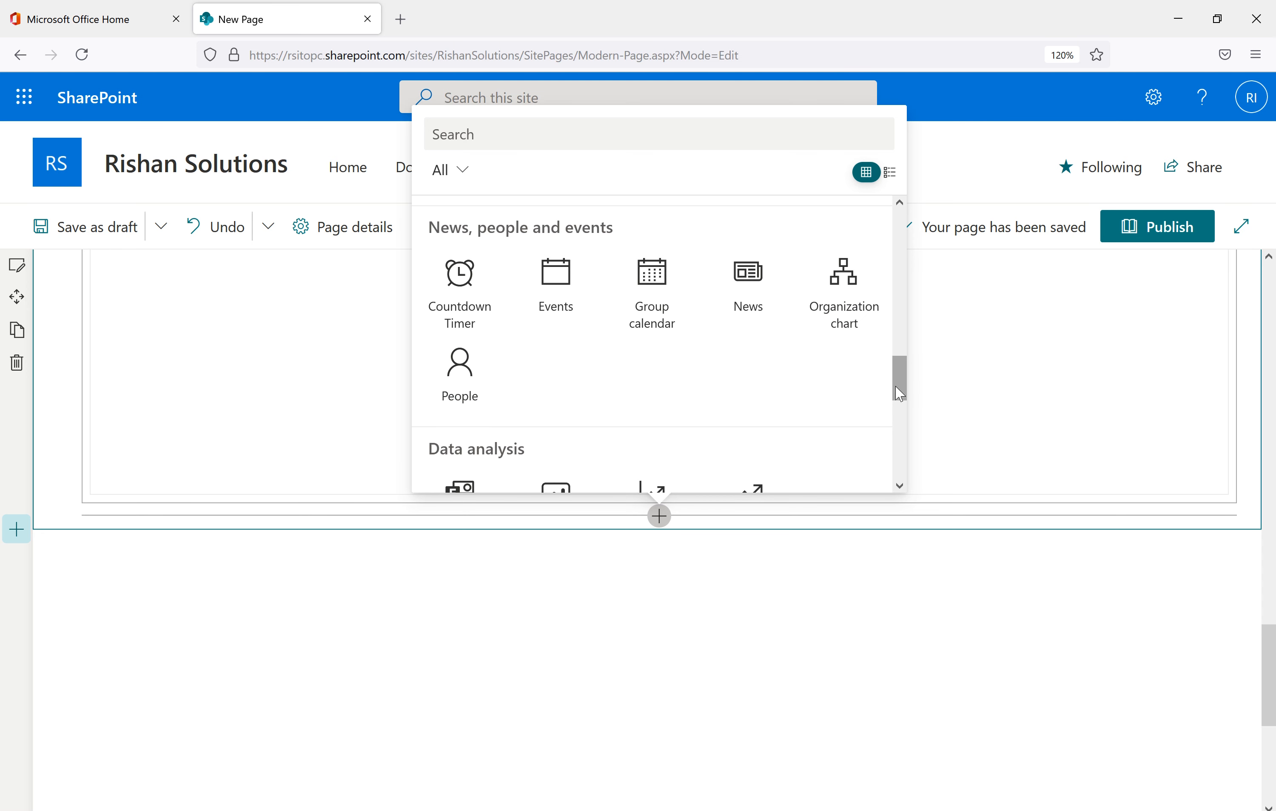
scroll(906, 407, down, 4)
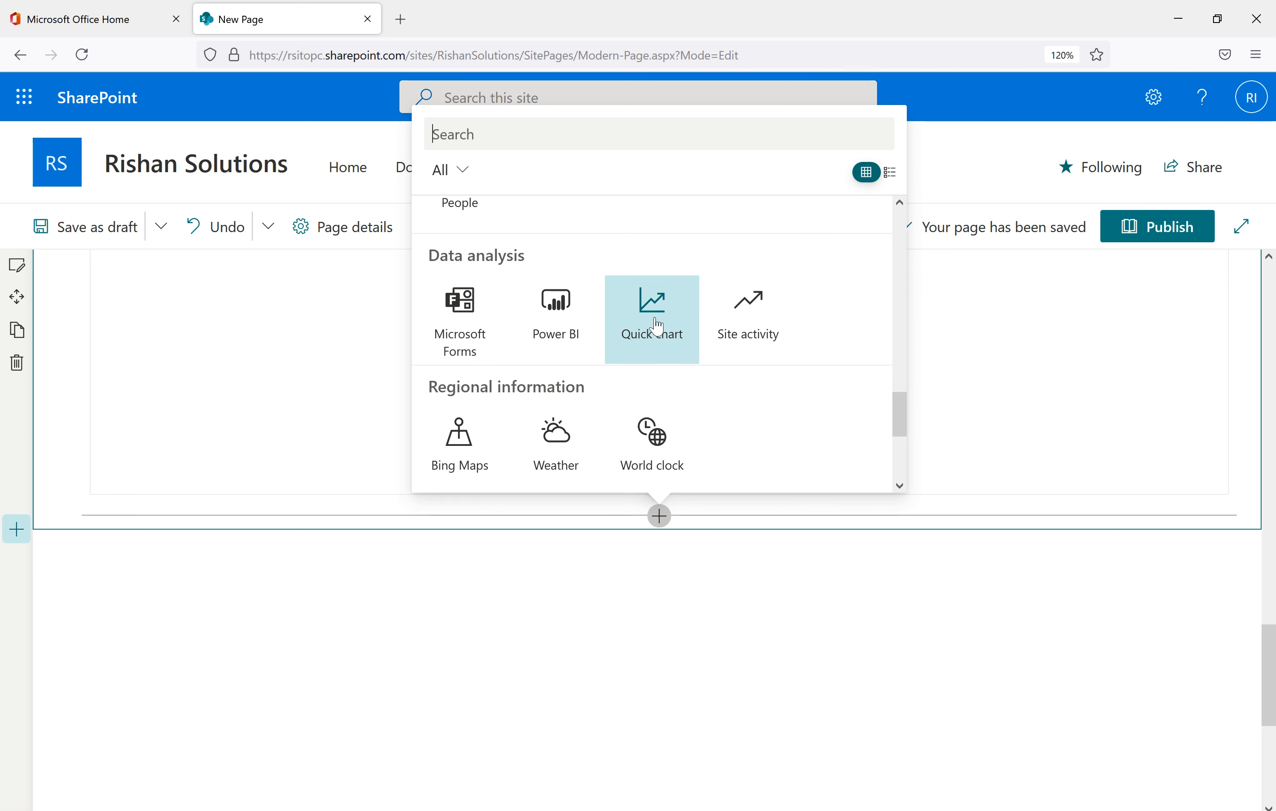
scroll(606, 385, down, 3)
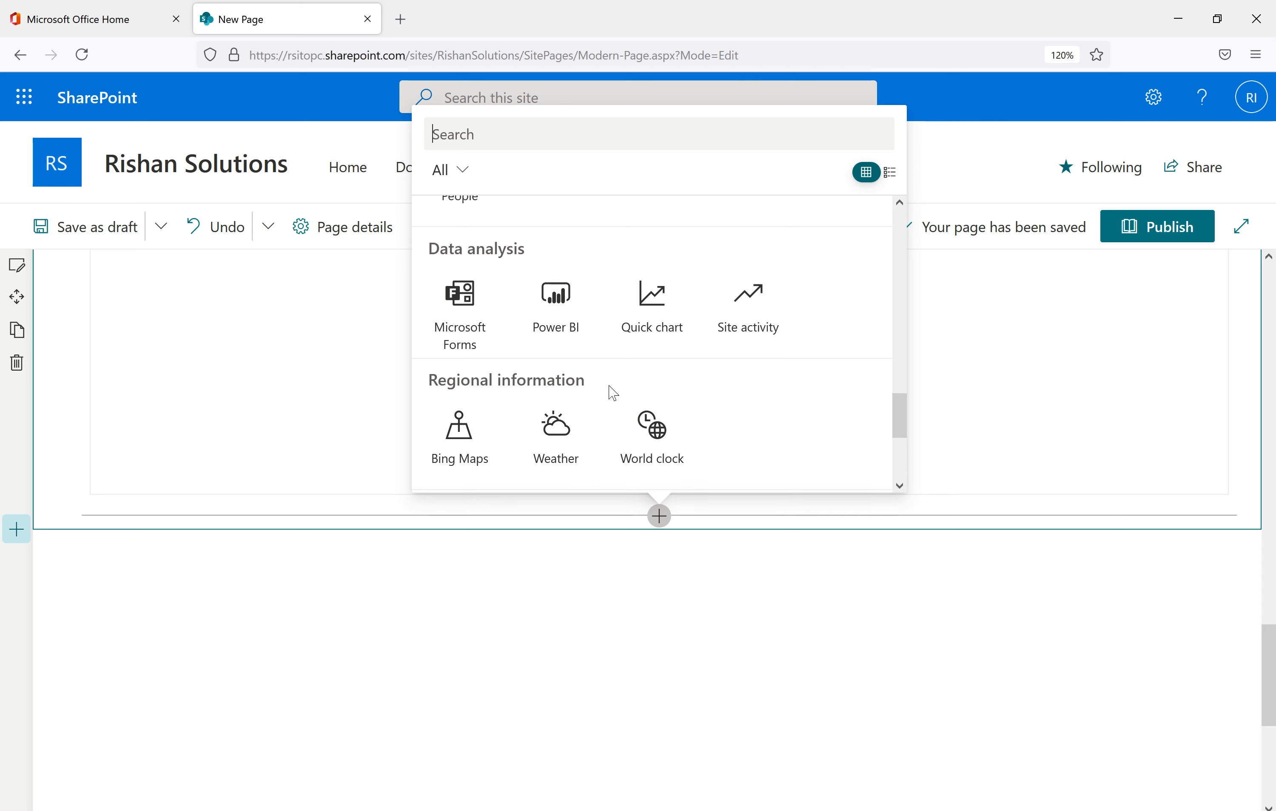
click(463, 336)
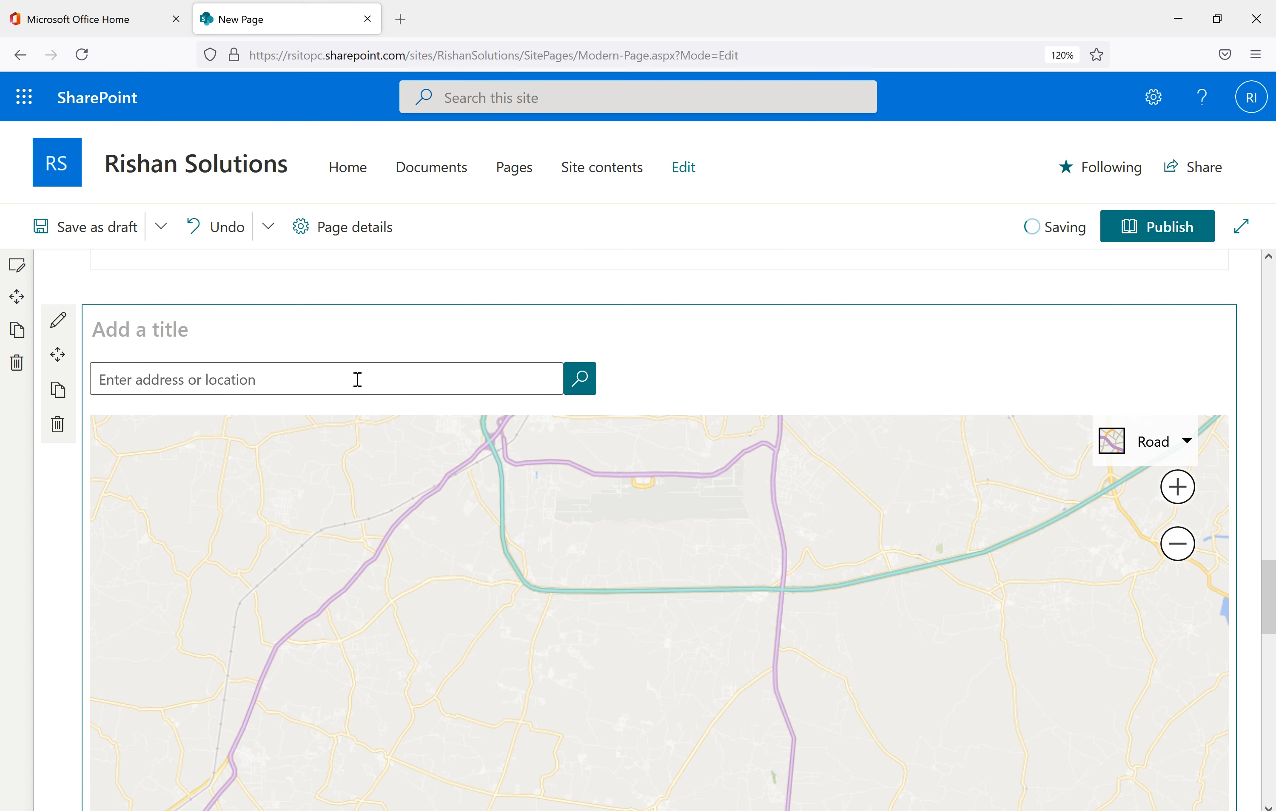
- Set the Bing Maps location to London, England, and close the pin settings
click(357, 380)
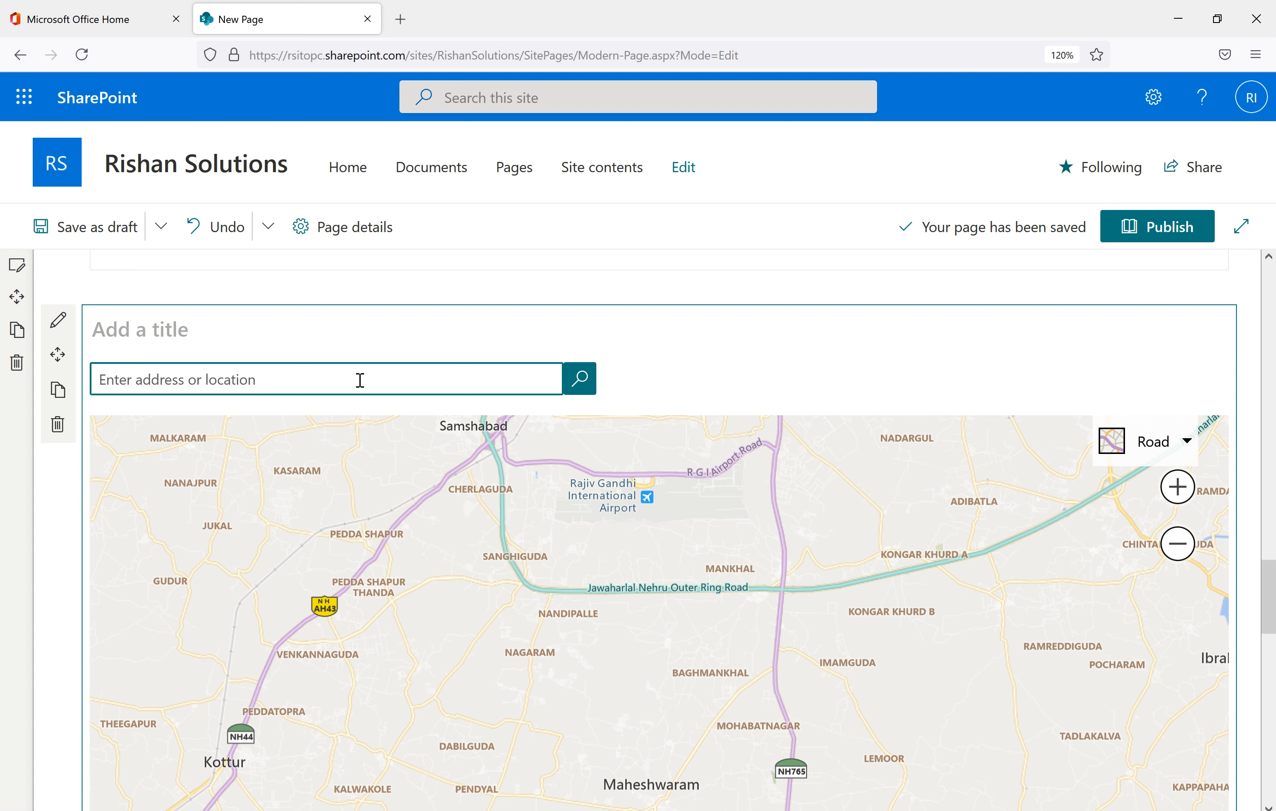
text(London)
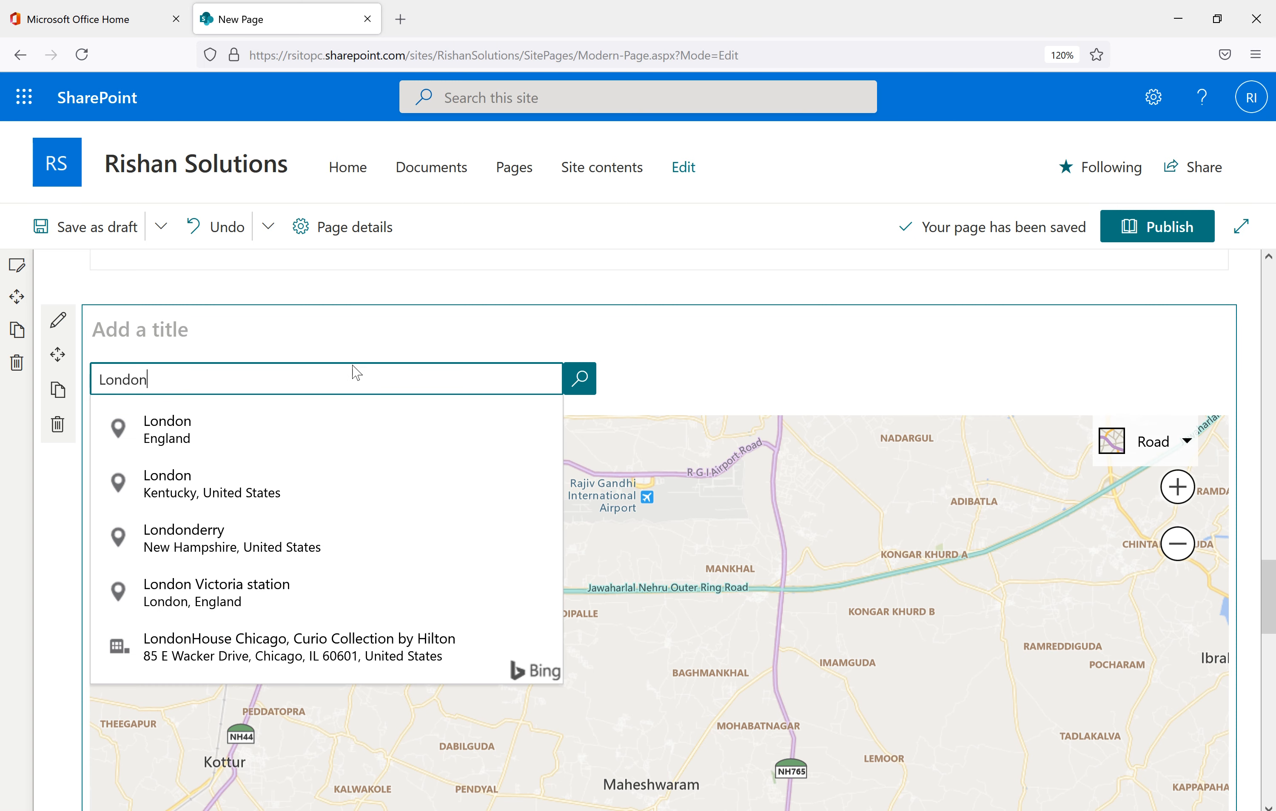
click(172, 431)
scroll(483, 509, up, 5)
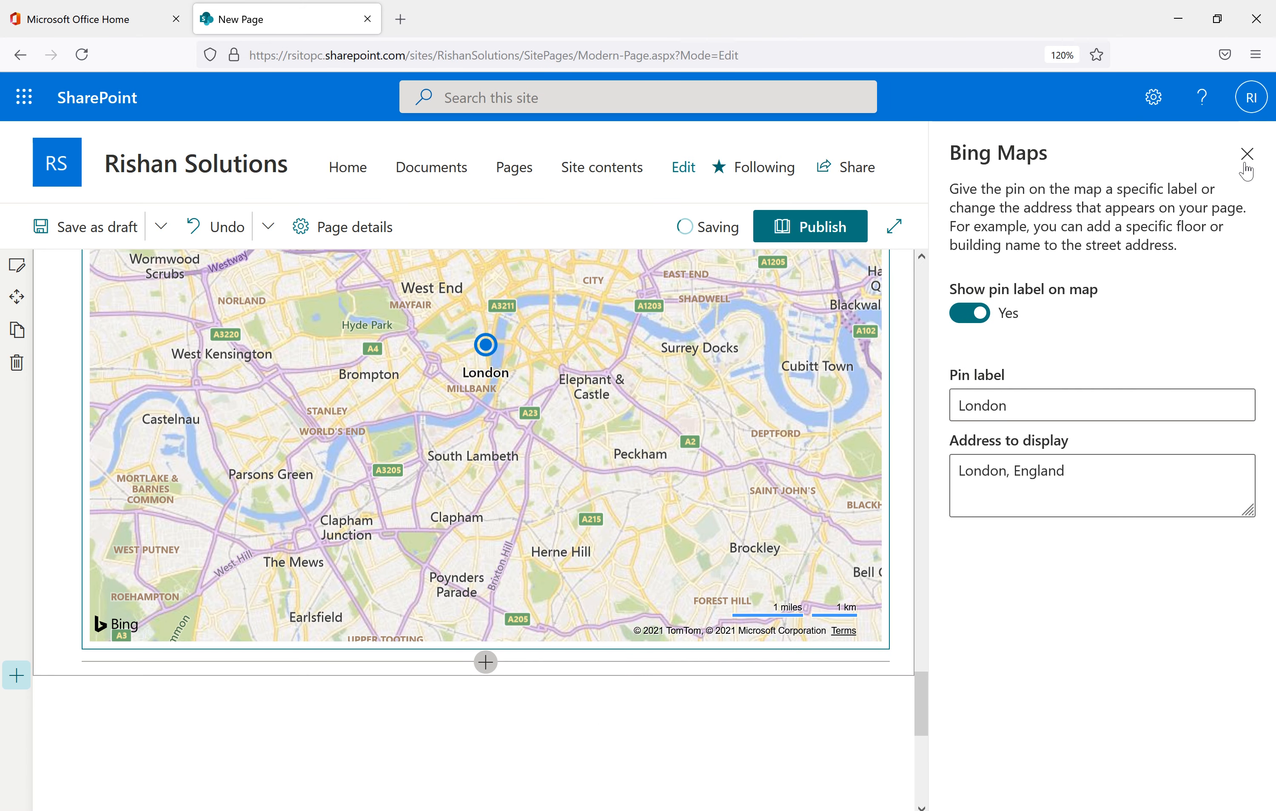
click(1245, 155)
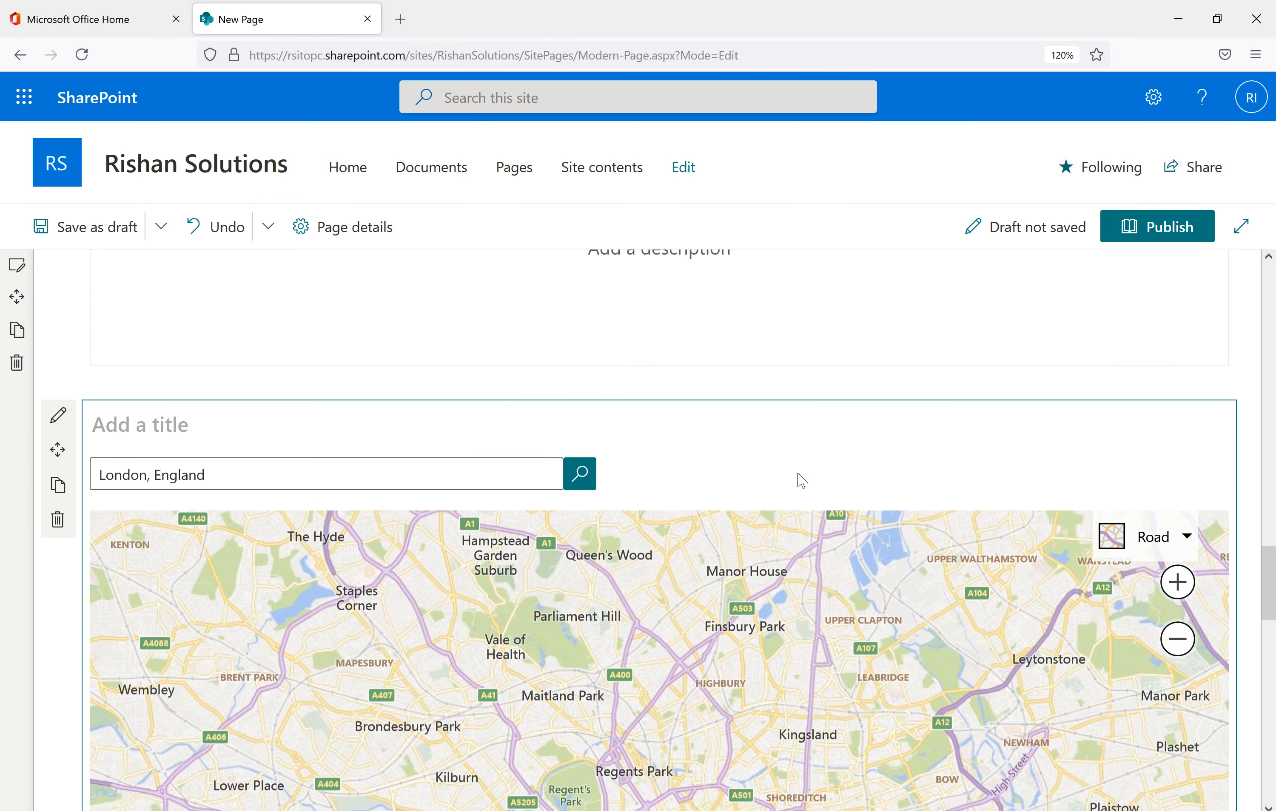
- Browse the web parts available for insertion below the Bing Maps web part, down to the Advanced category, without adding any
scroll(801, 480, down, 5)
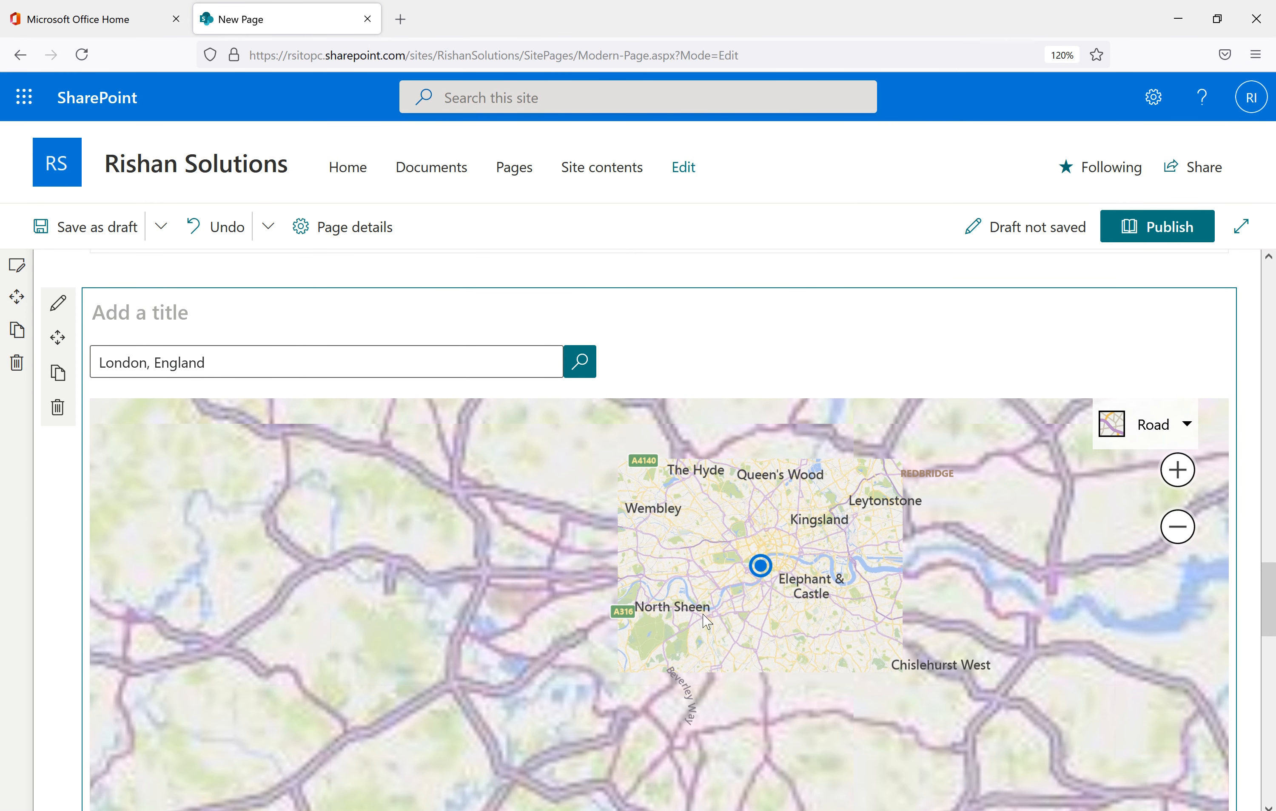
scroll(1266, 654, down, 3)
drag(1266, 656, 1265, 738)
click(659, 509)
scroll(712, 345, down, 15)
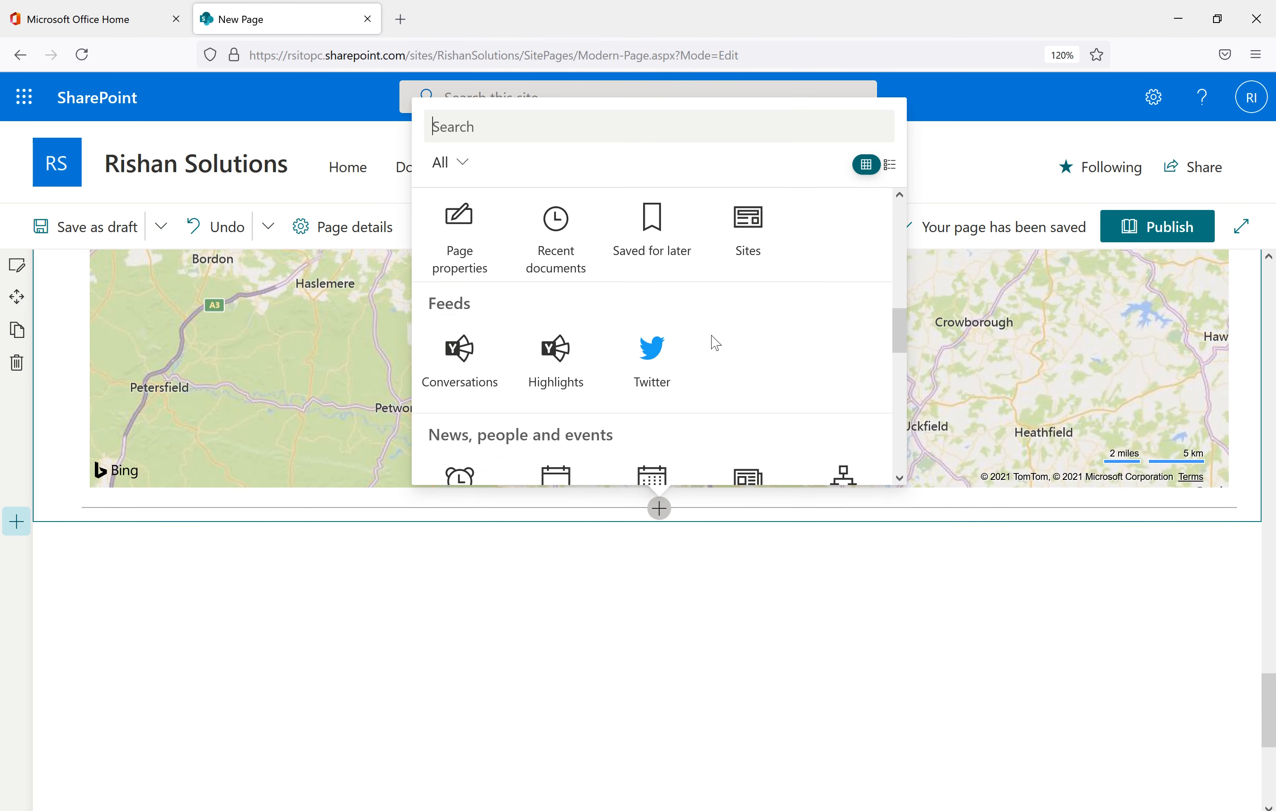
scroll(622, 374, up, 2)
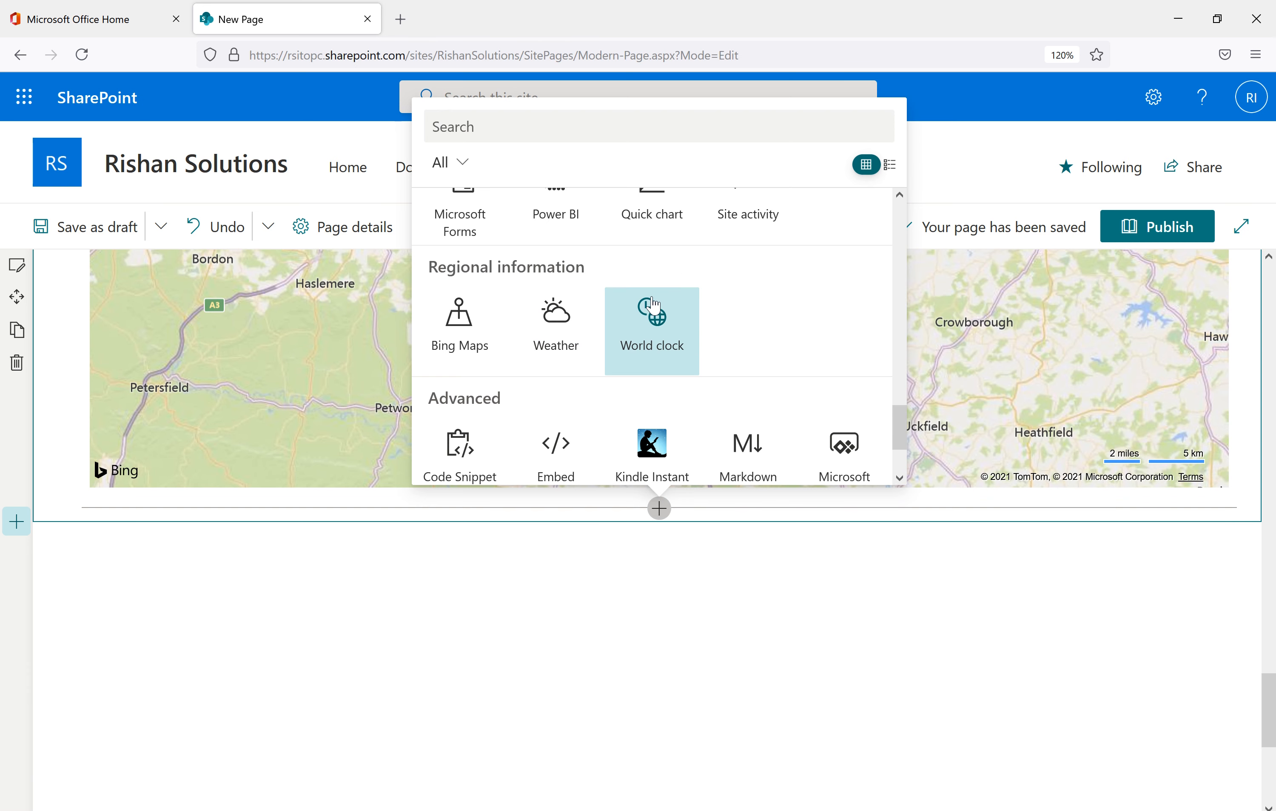
scroll(651, 314, down, 2)
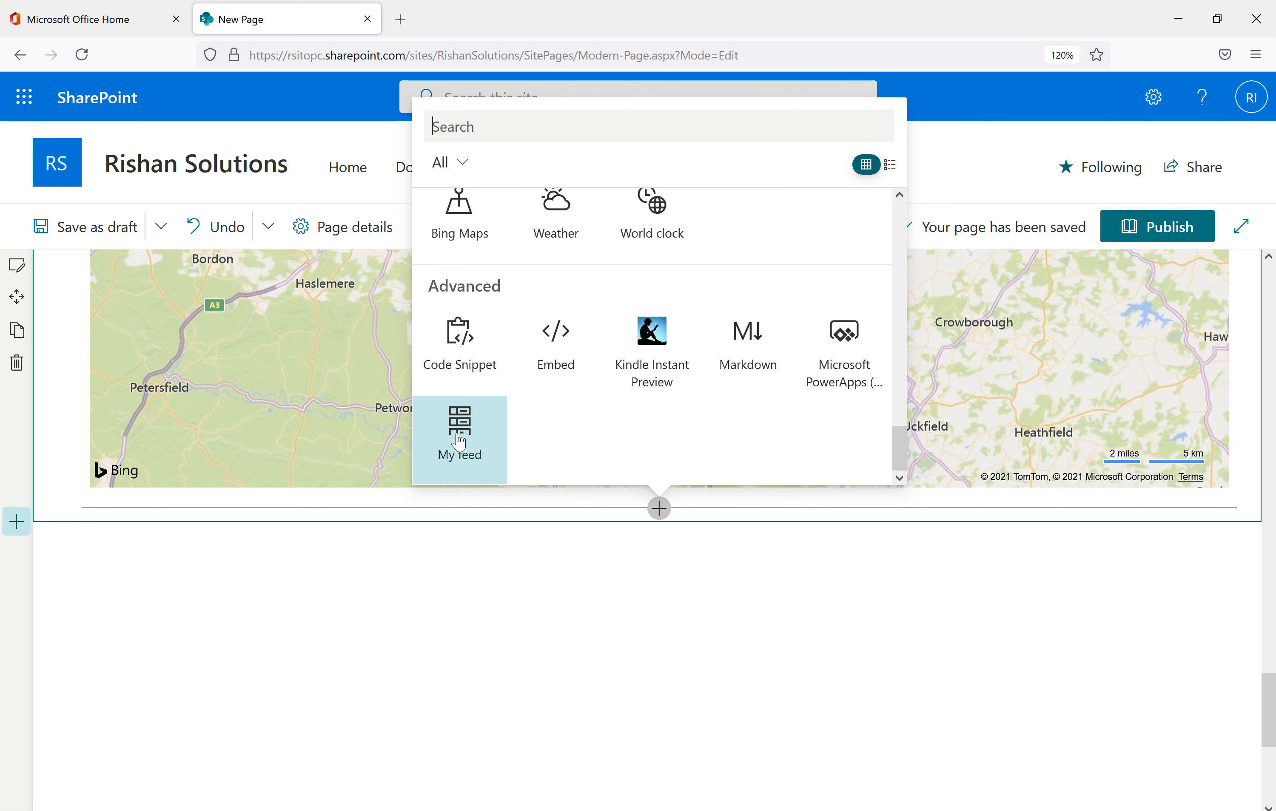
click(721, 585)
- Save the page as a draft, and reopen it for editing
click(96, 227)
scroll(520, 486, down, 15)
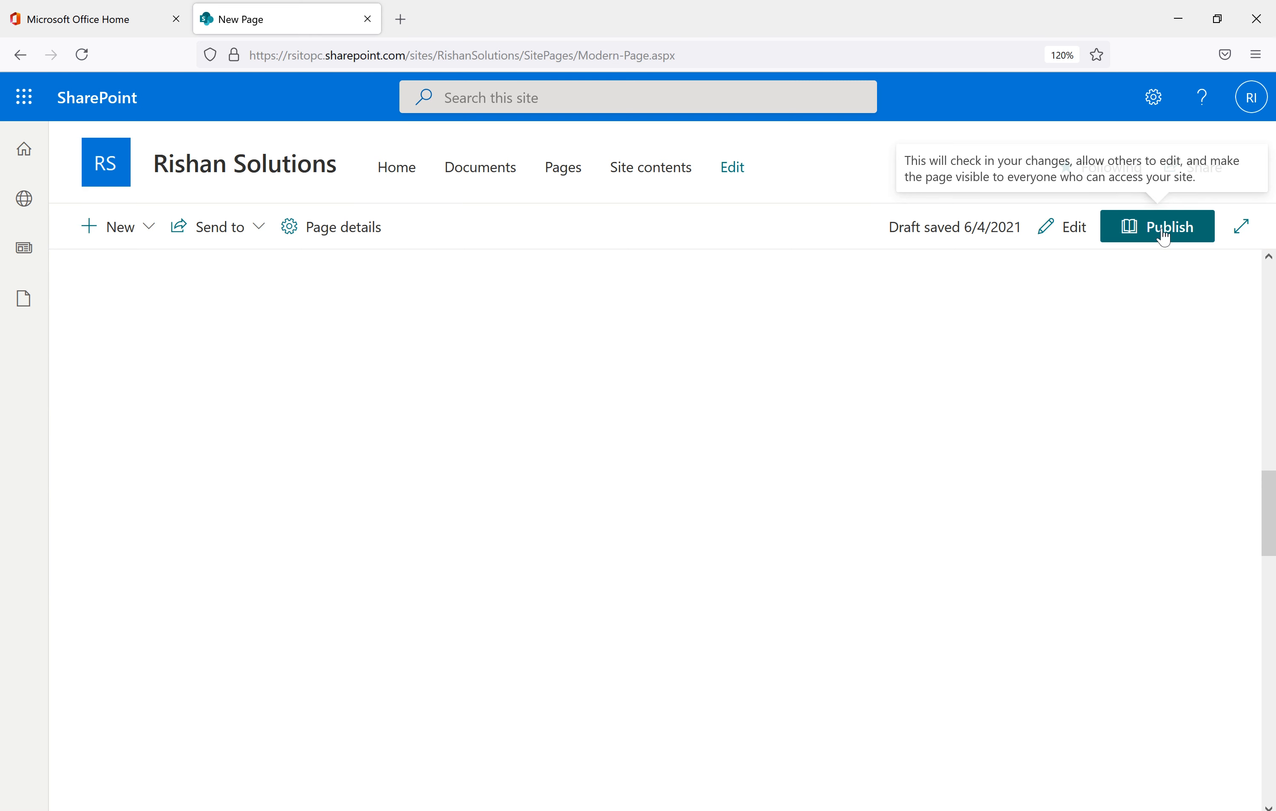
click(1071, 233)
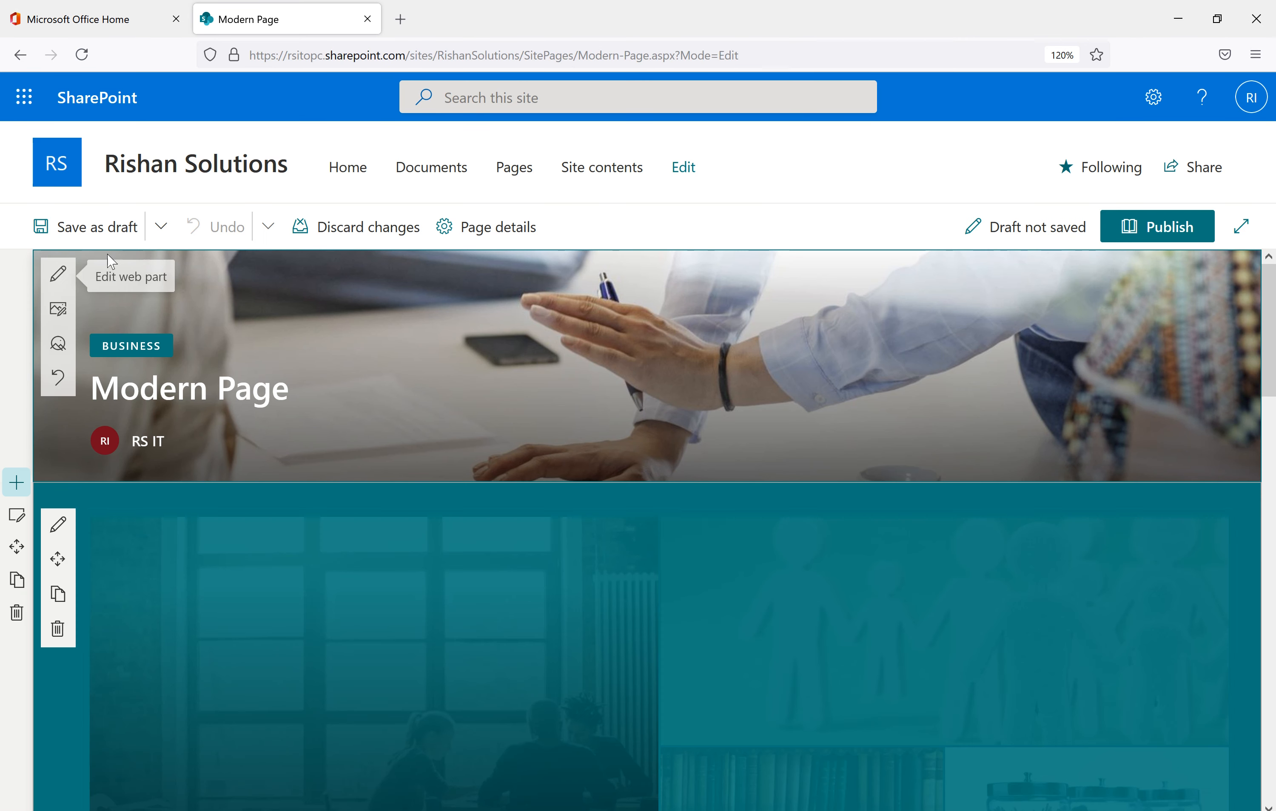
scroll(697, 639, down, 4)
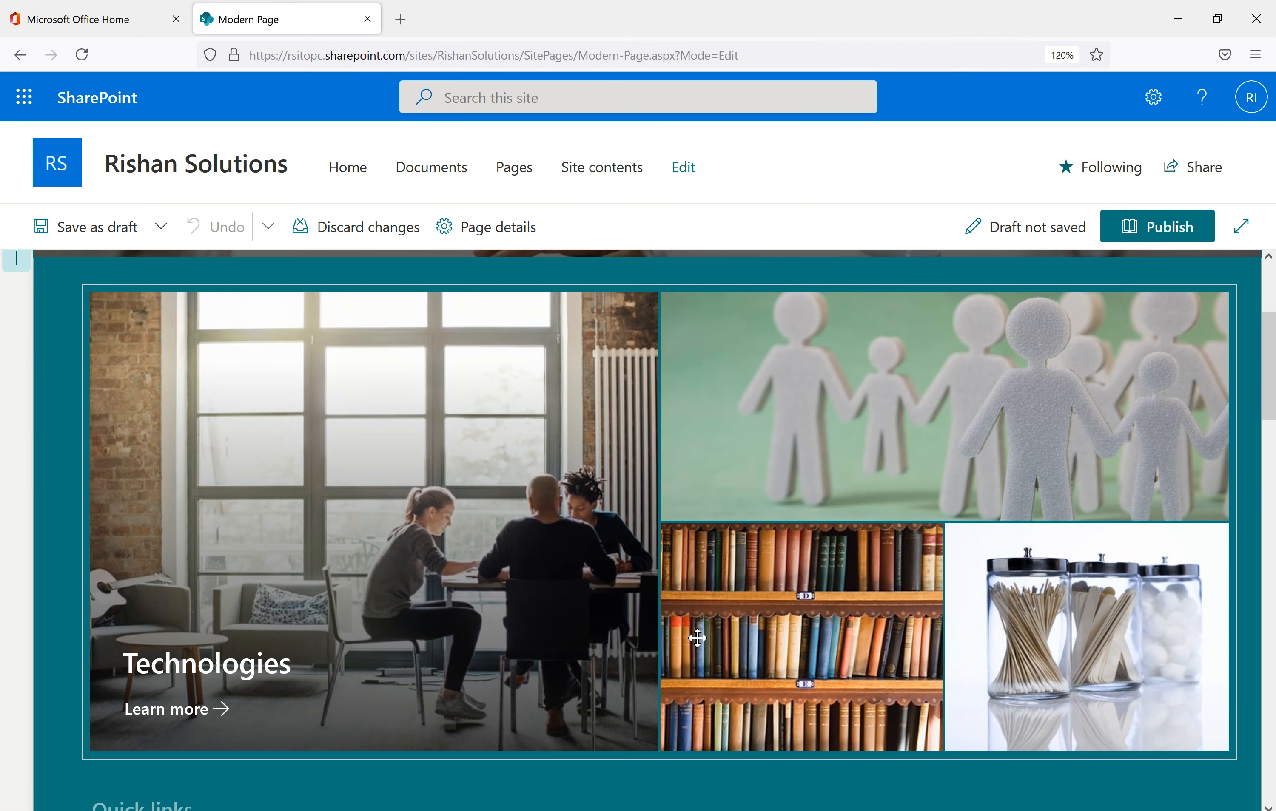
scroll(697, 639, down, 10)
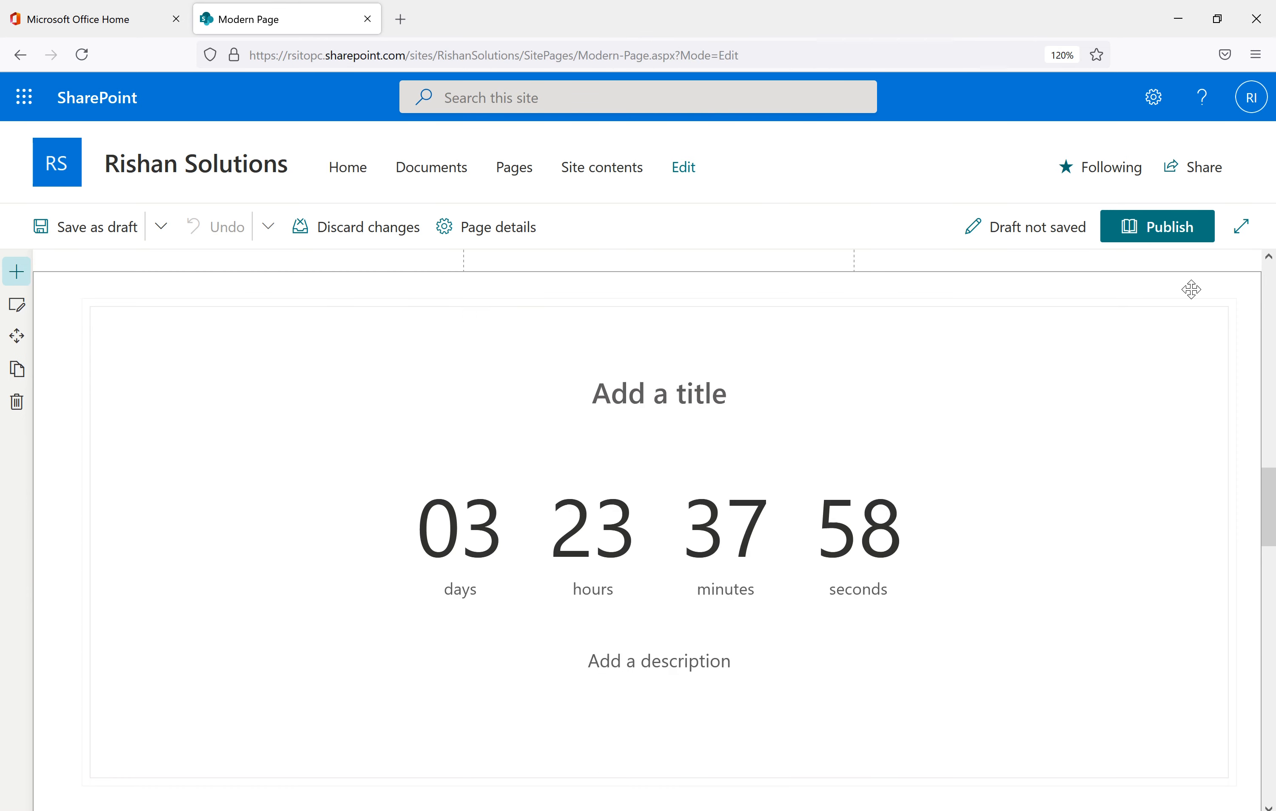
- Publish the page, and copy its page address before closing the sharing suggestions
click(1170, 229)
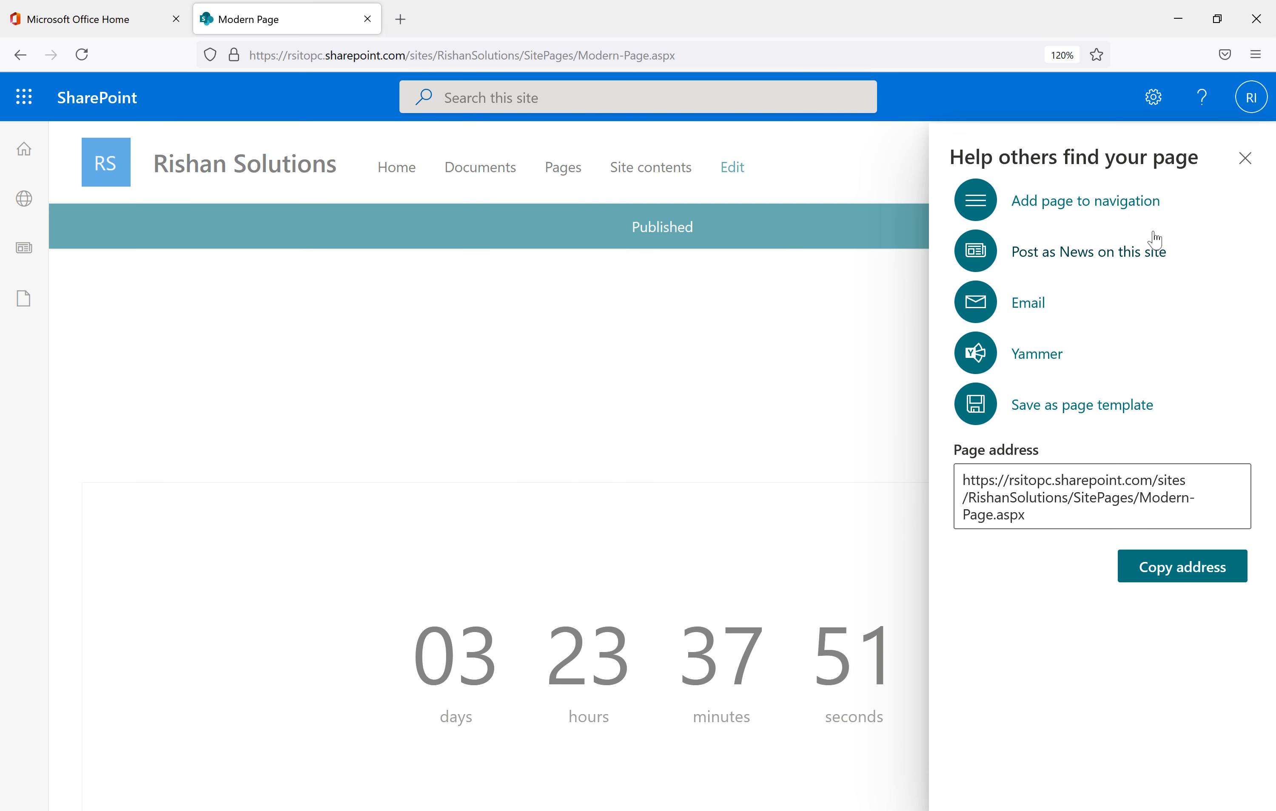
click(1190, 579)
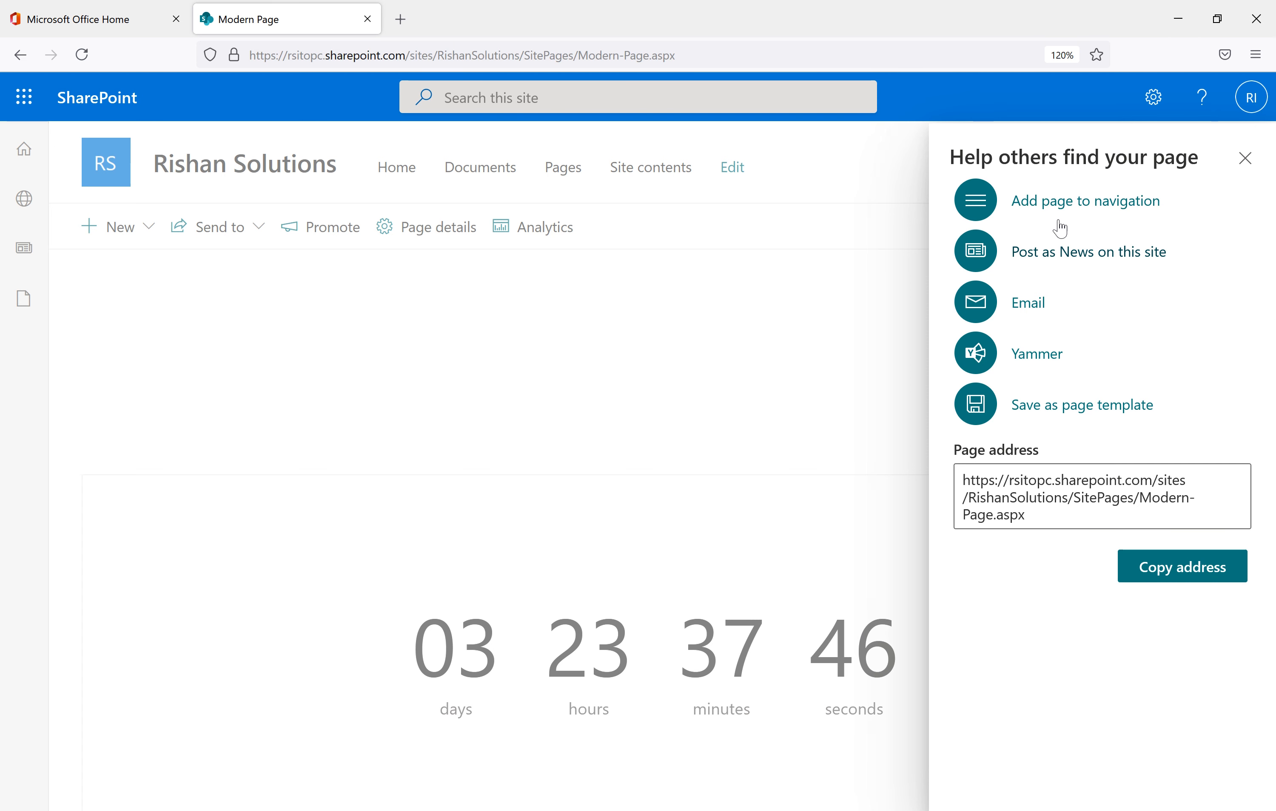
click(1239, 165)
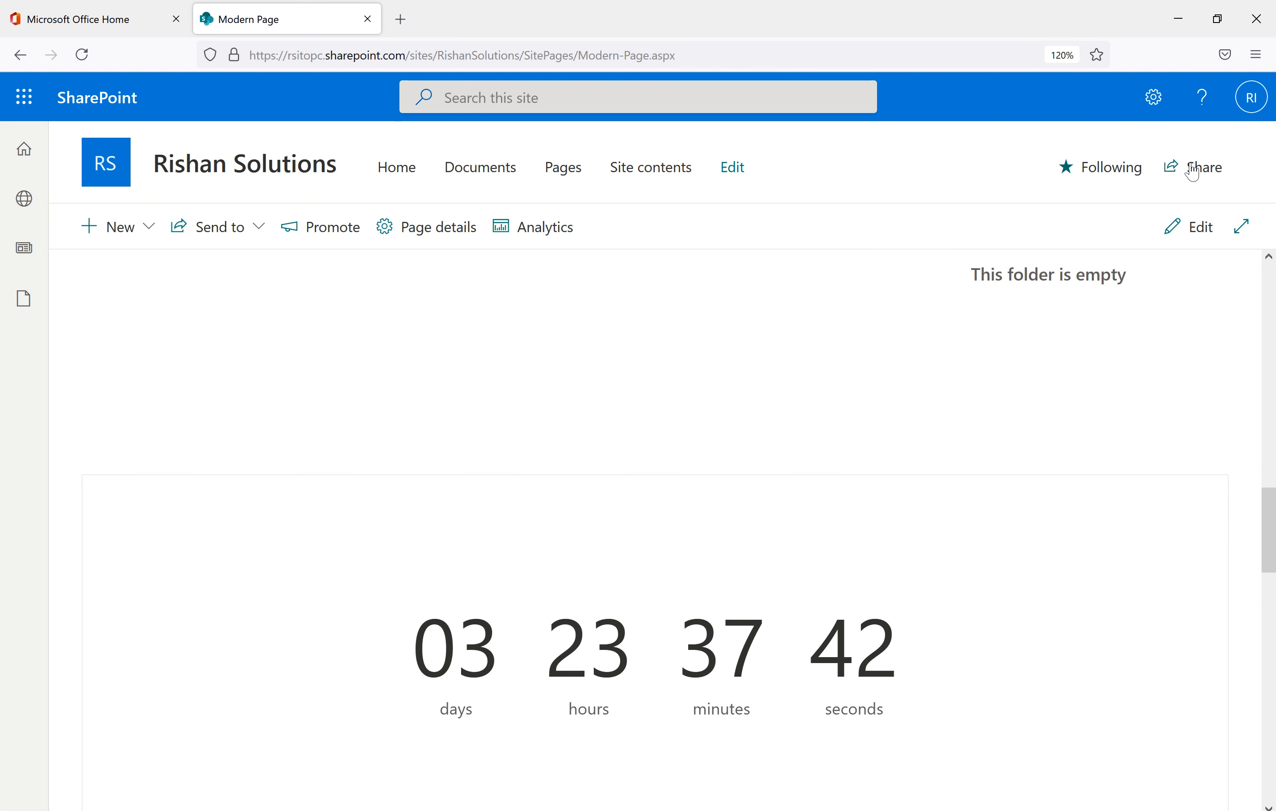
scroll(663, 455, up, 15)
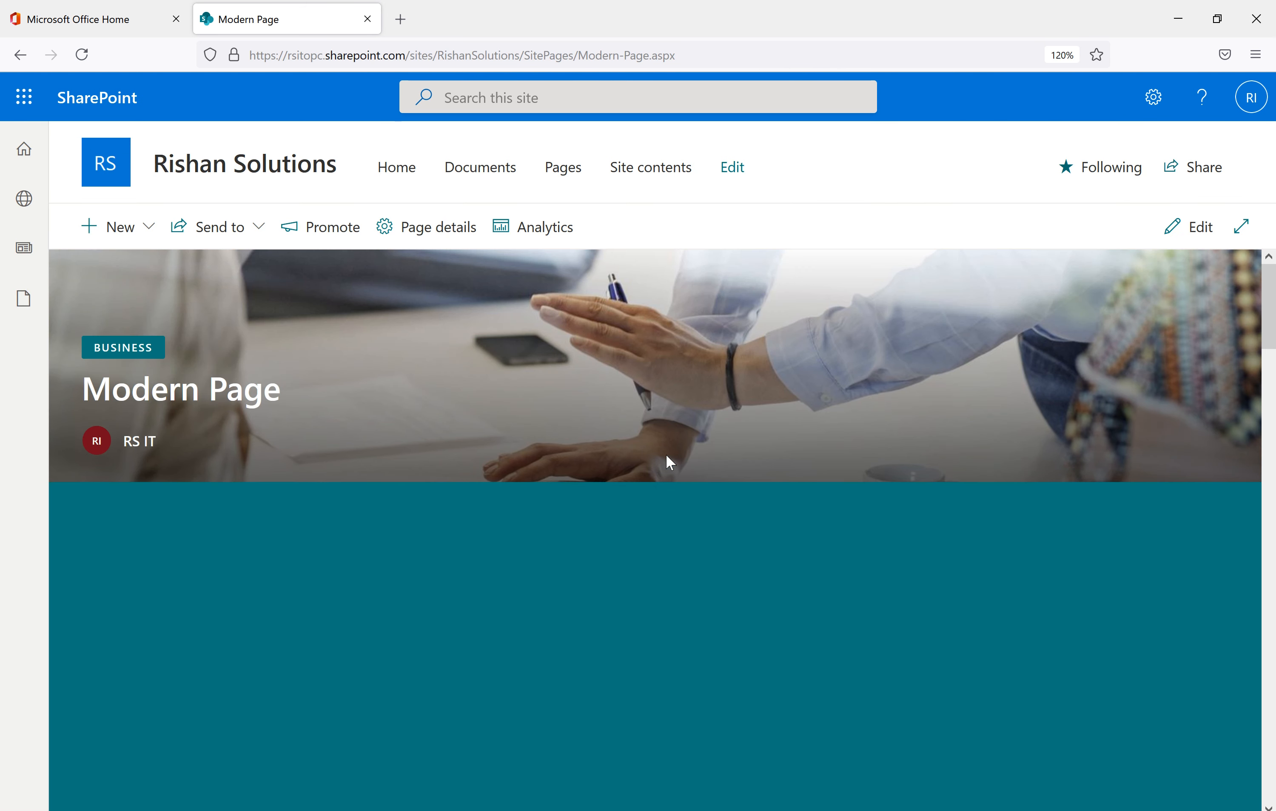
- Reopen the published page for editing, and review its sections down to the Countdown Timer and Bing Maps web parts
click(1189, 226)
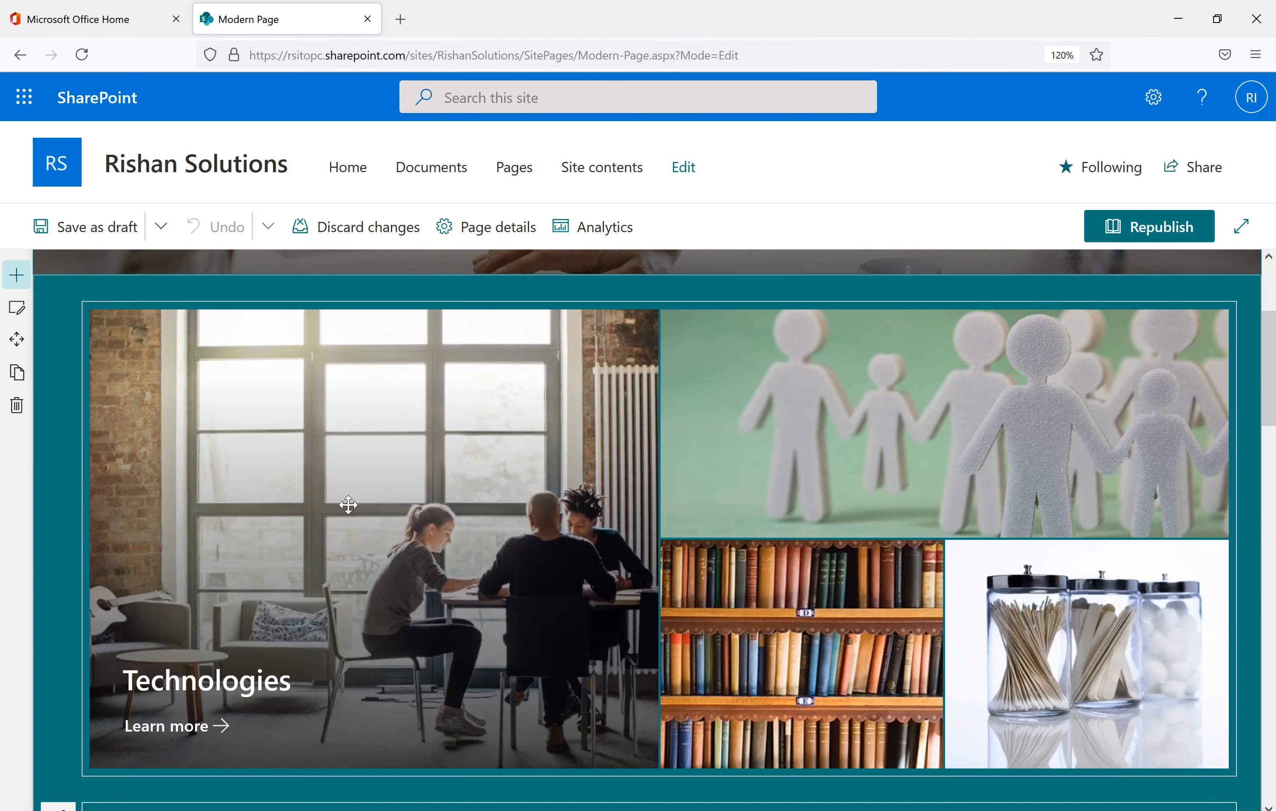
scroll(347, 507, down, 15)
scroll(348, 507, down, 12)
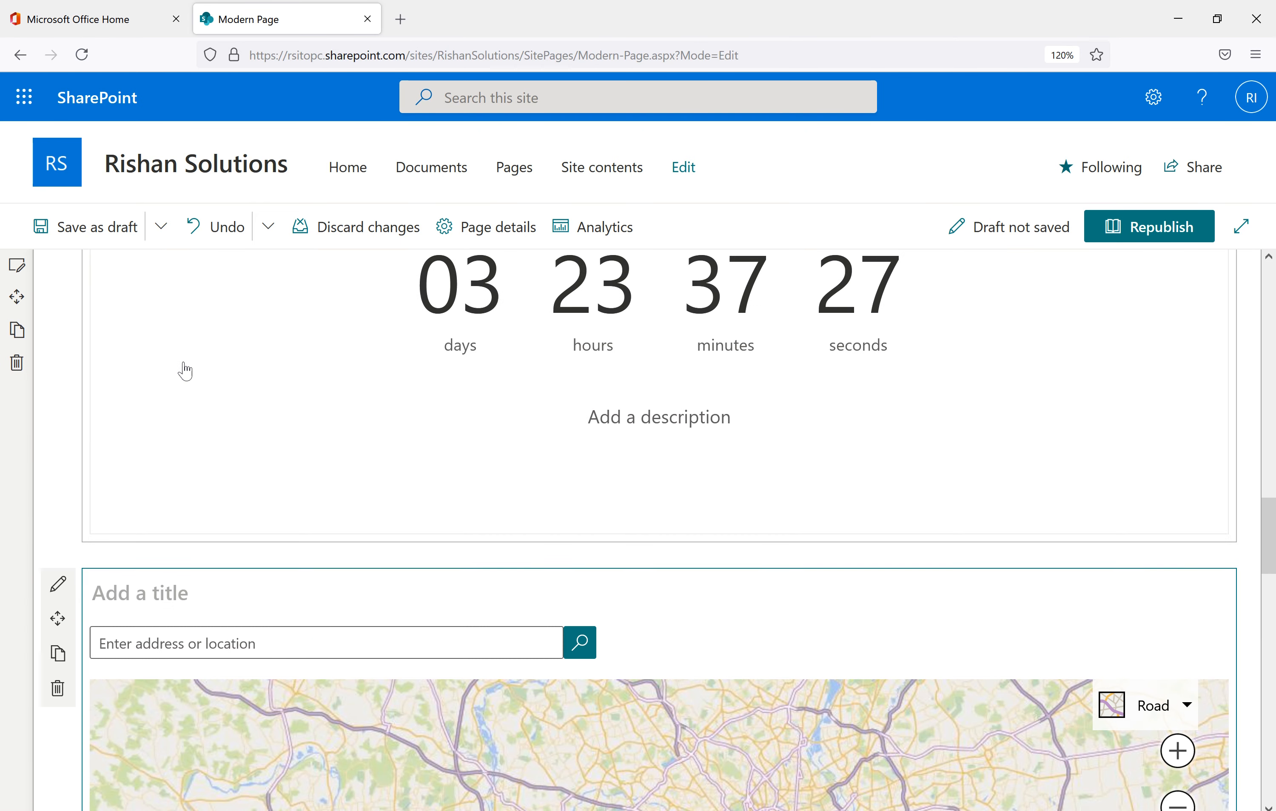
scroll(521, 461, up, 3)
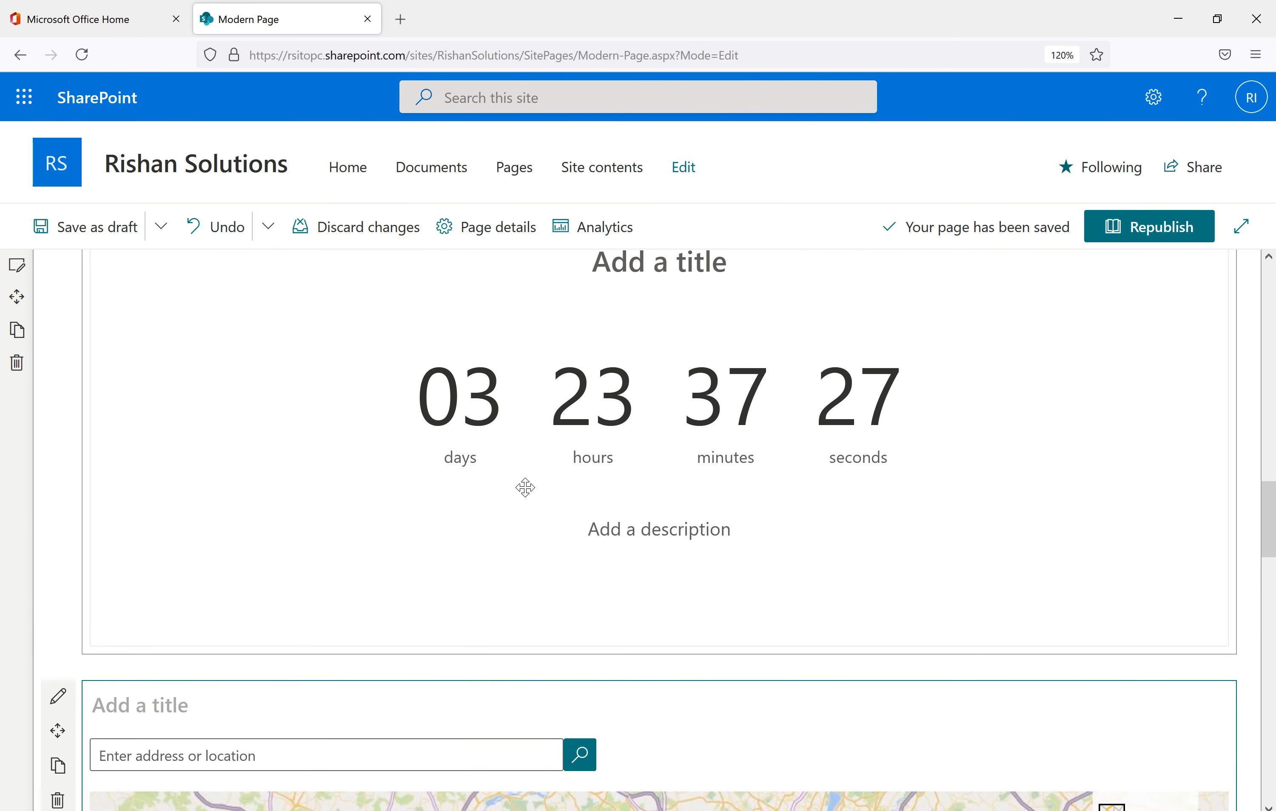
scroll(284, 557, up, 6)
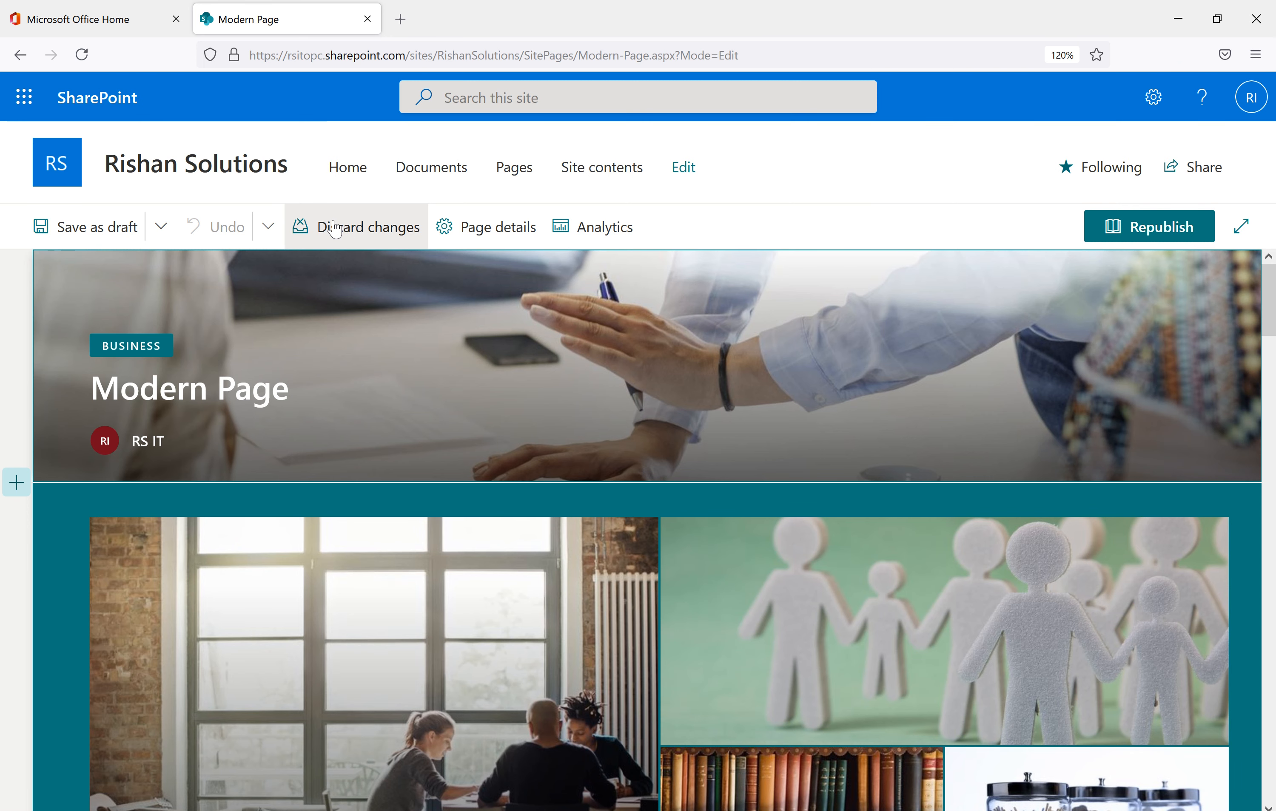
- Review the page details, including the thumbnail, description, name and modified date, and close them
click(501, 238)
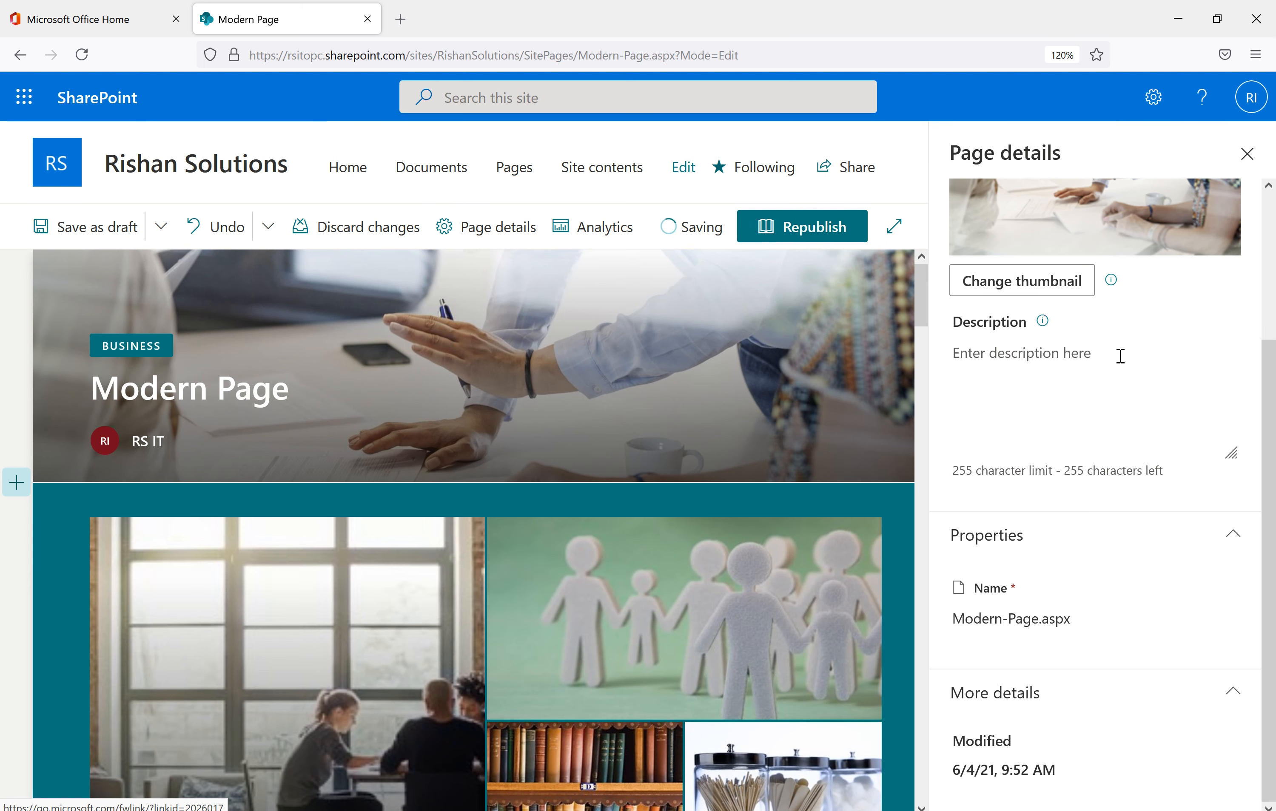
click(1114, 354)
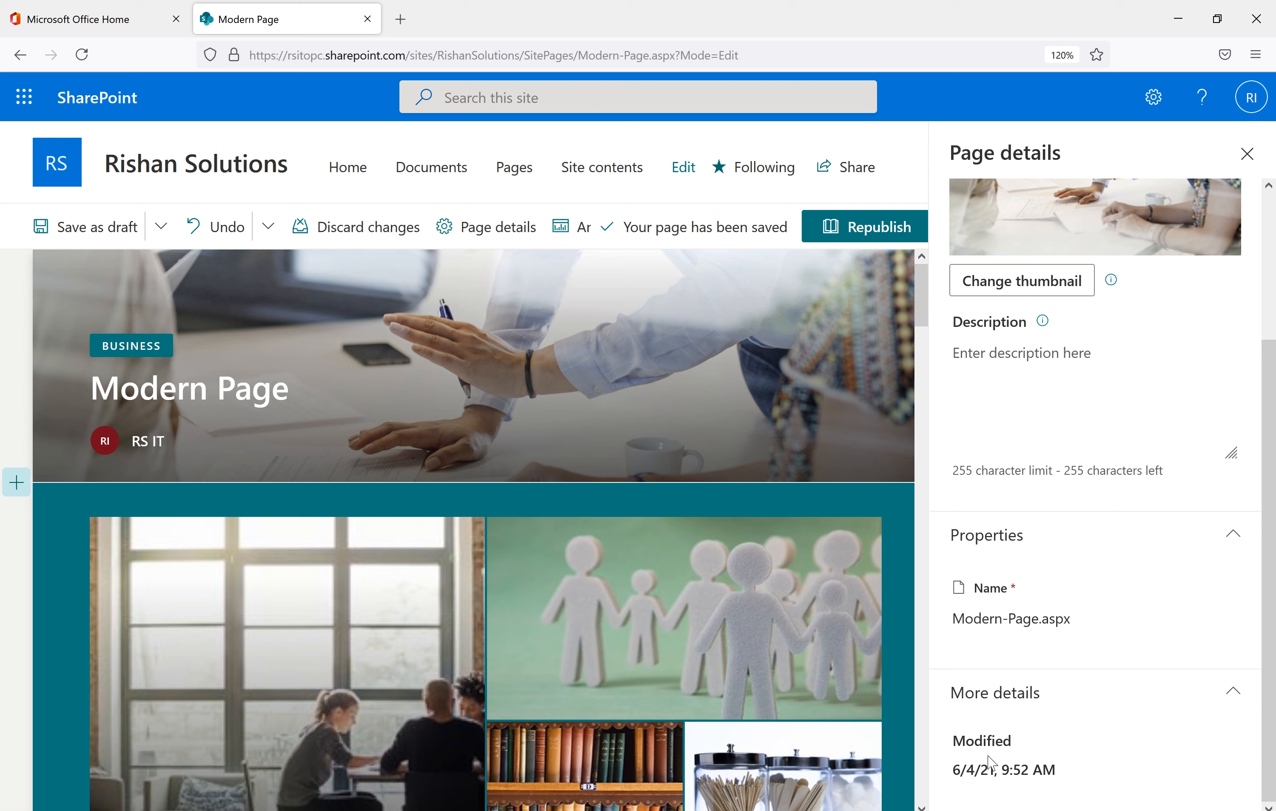
scroll(964, 445, up, 3)
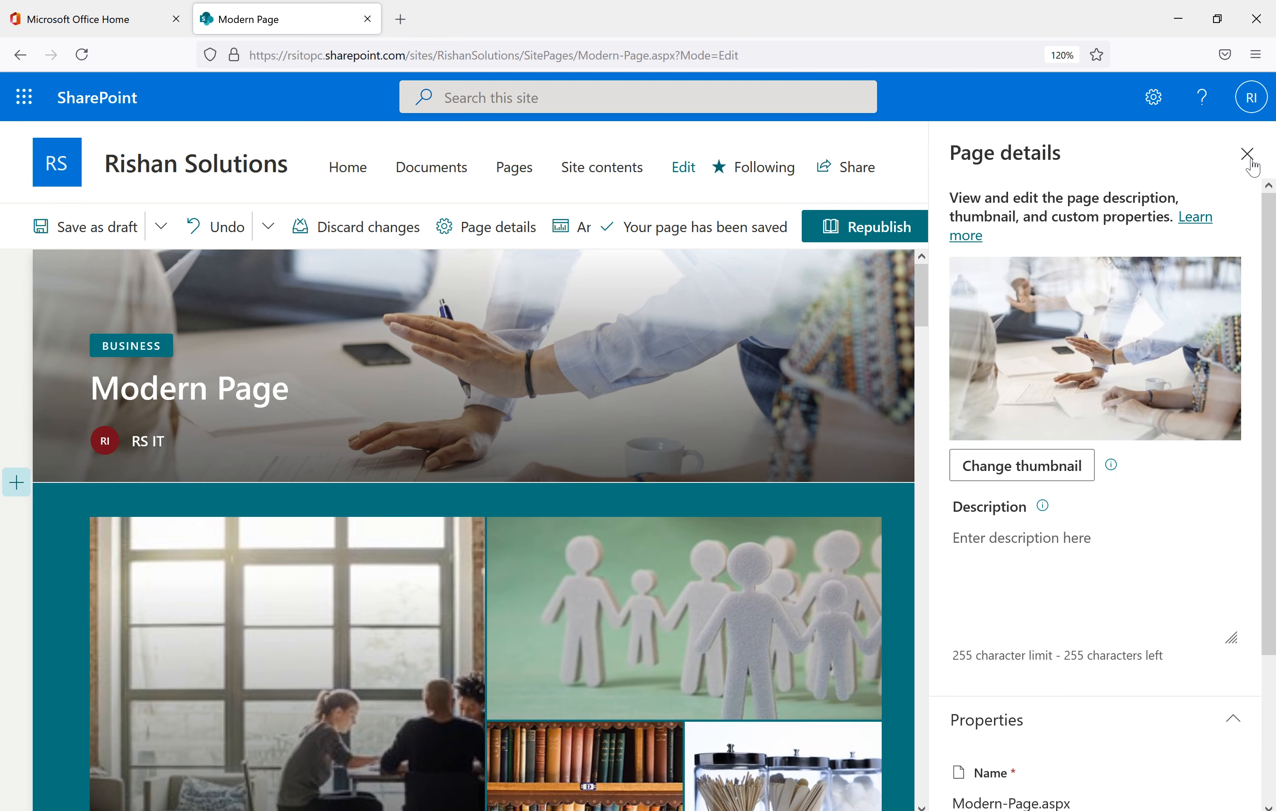
click(1246, 154)
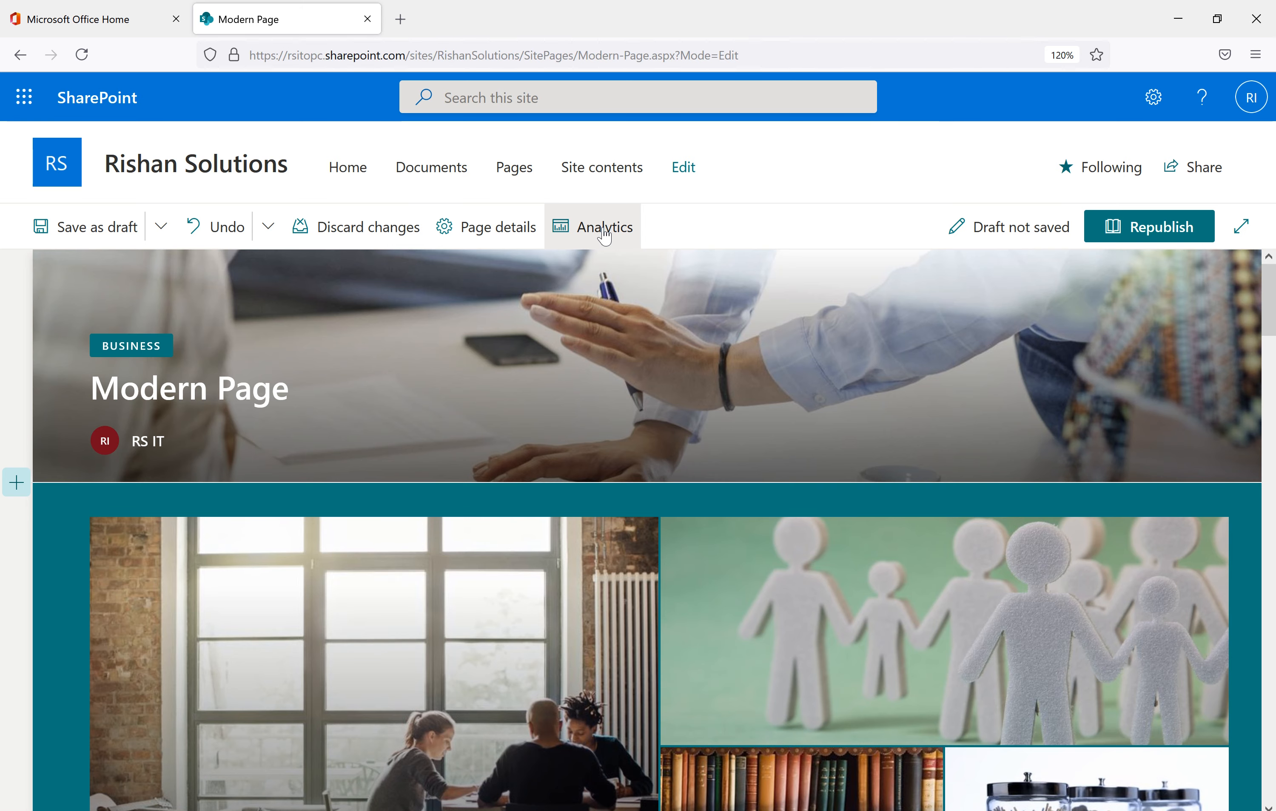
- Examine the page analytics for viewers over the last 90 days, page views, average time spent per user and traffic by time
click(604, 236)
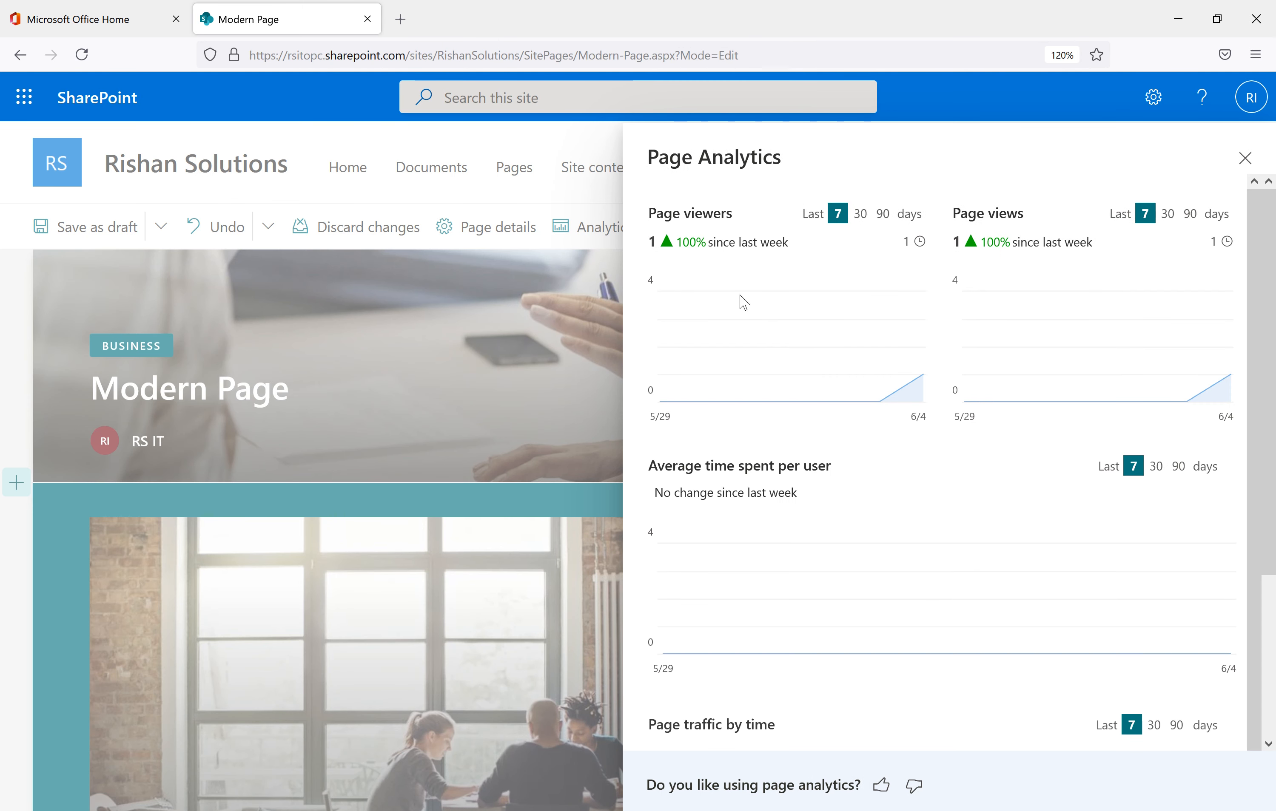
mouse_move(743, 303)
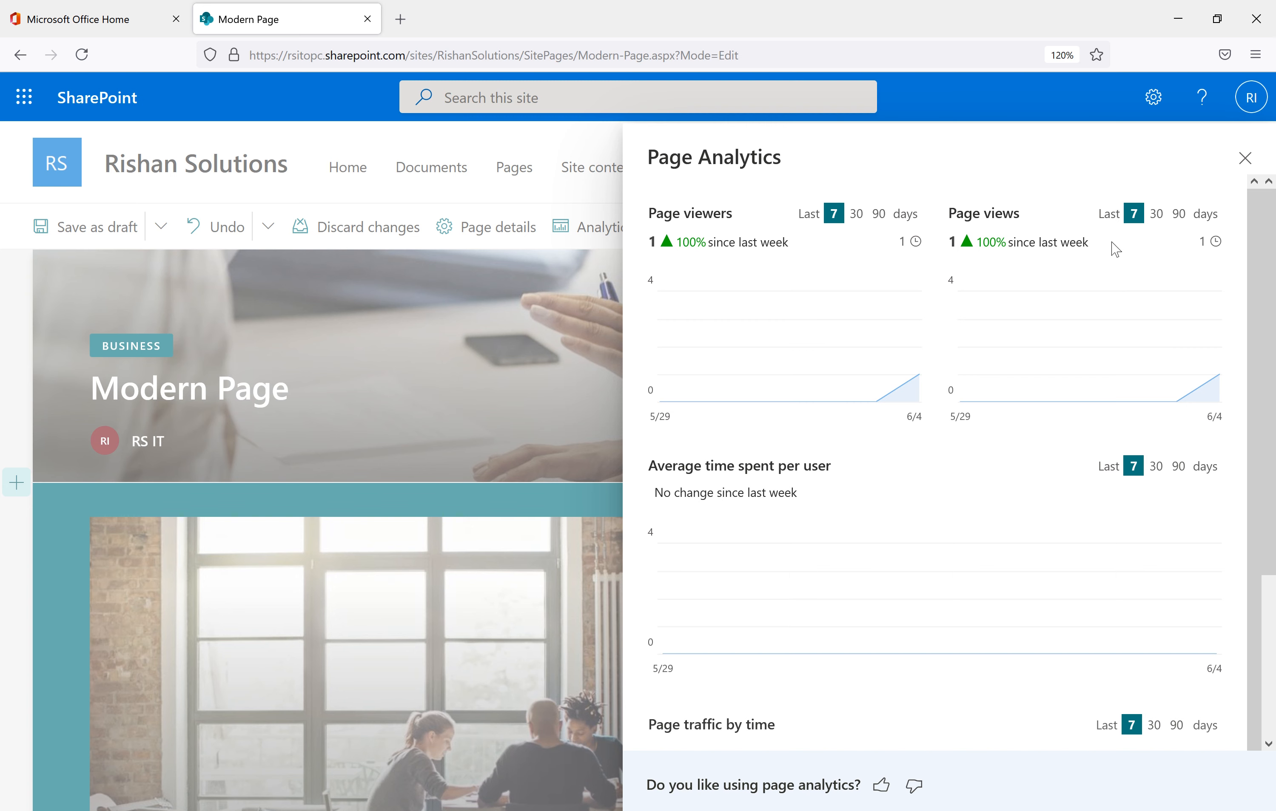
click(856, 217)
click(880, 214)
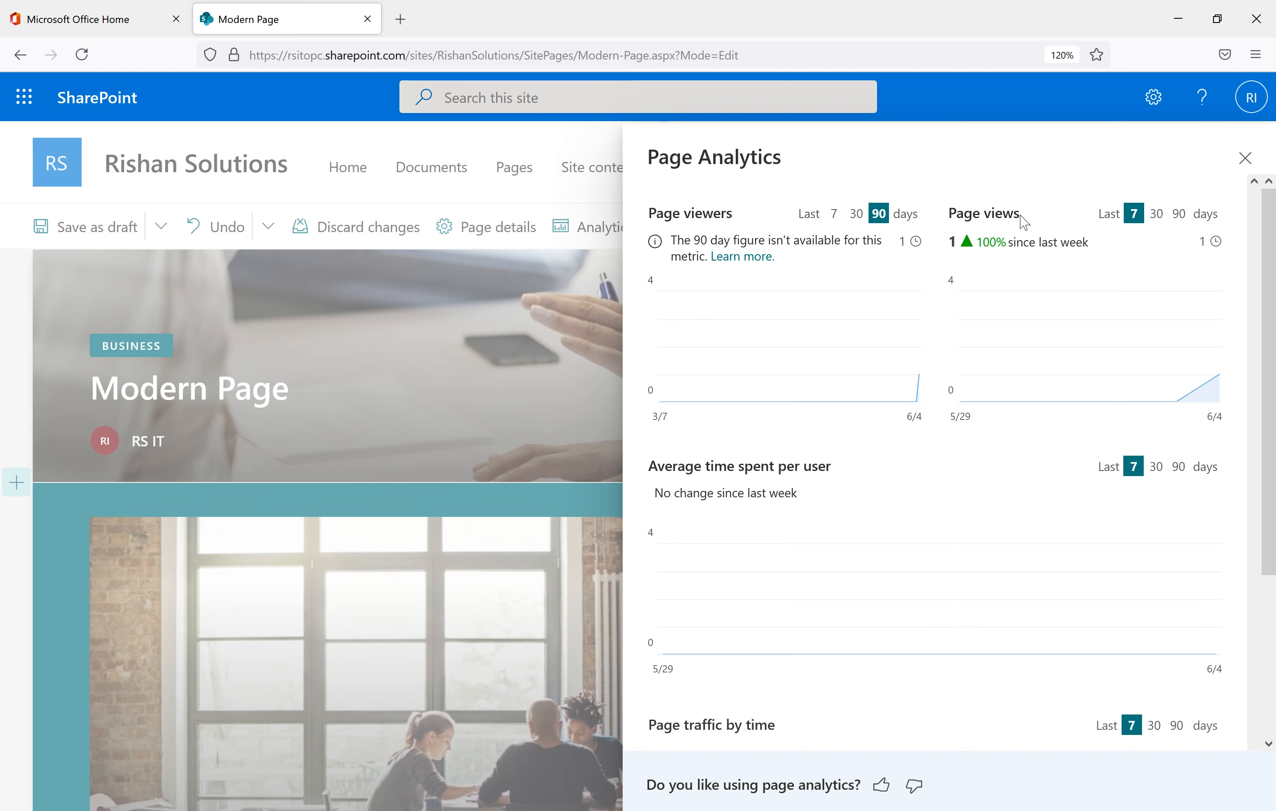
triple_click(960, 214)
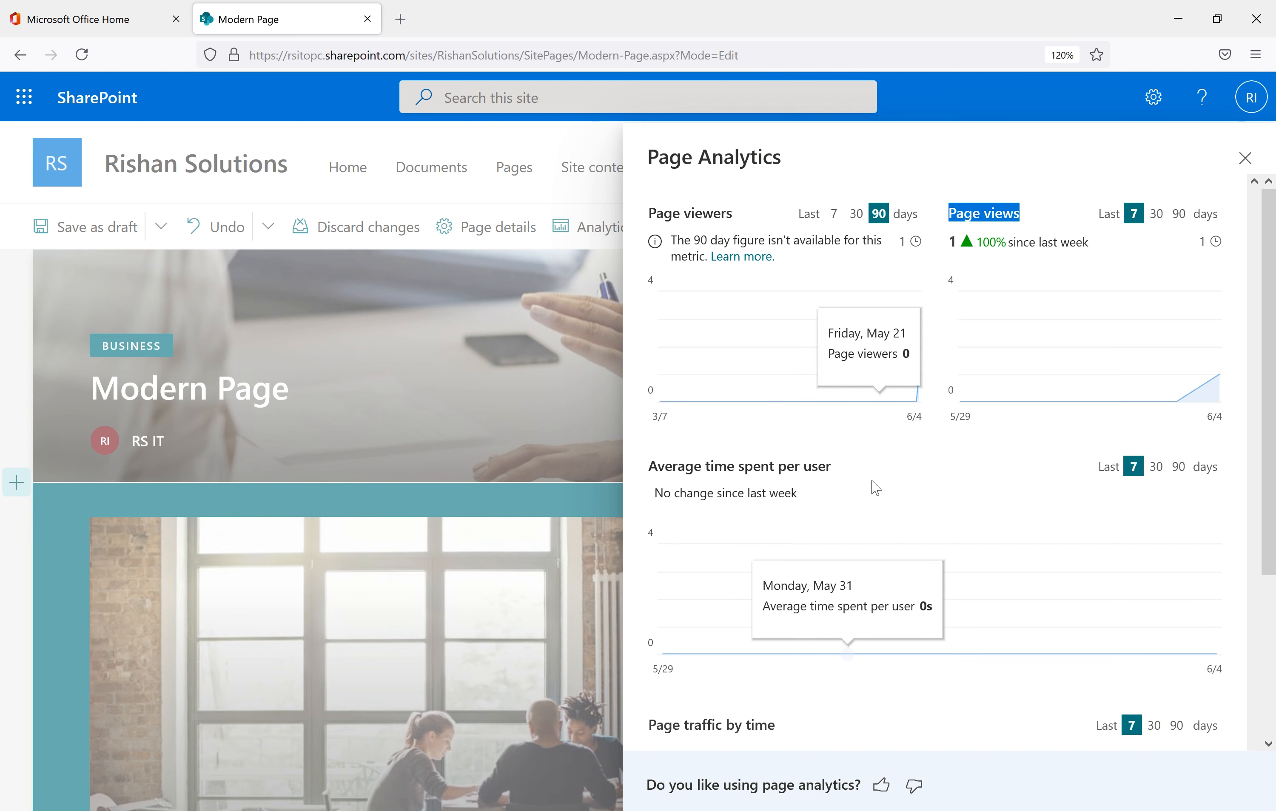
drag(831, 467, 657, 466)
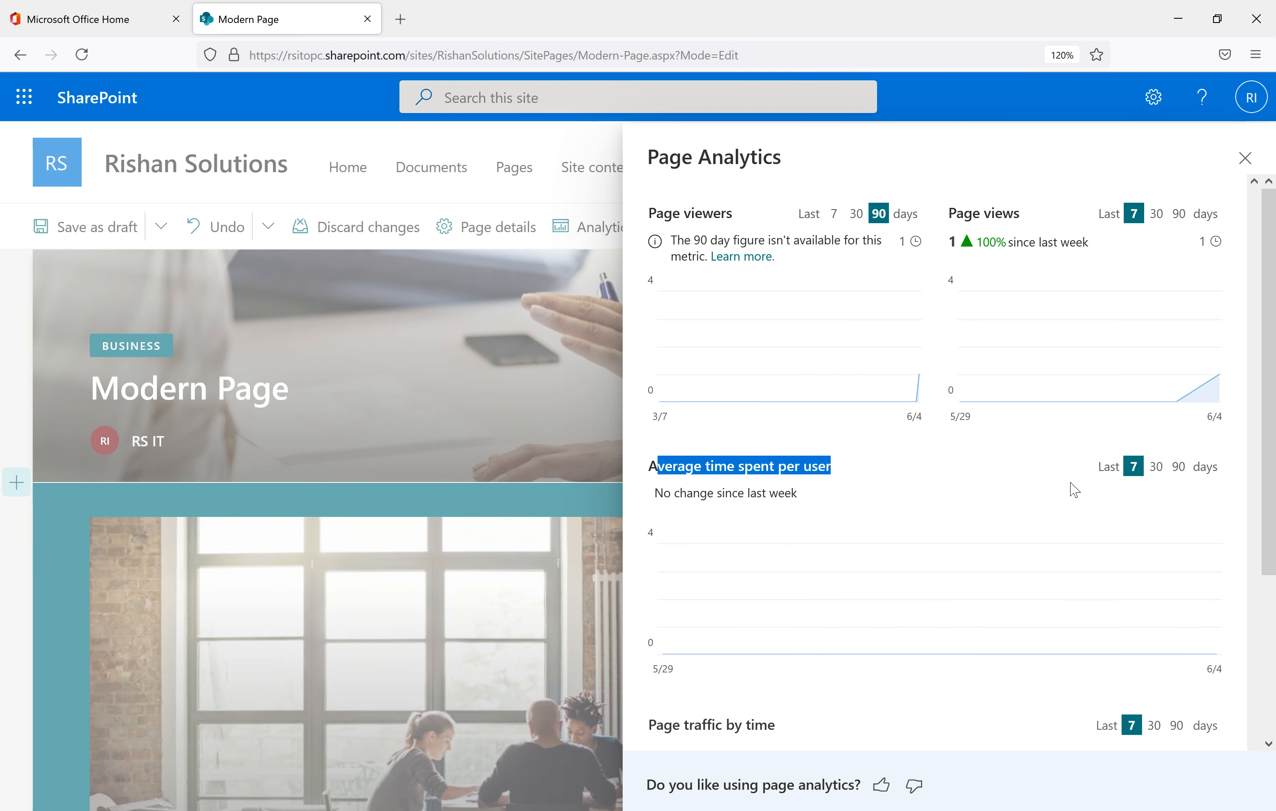
drag(775, 724, 676, 723)
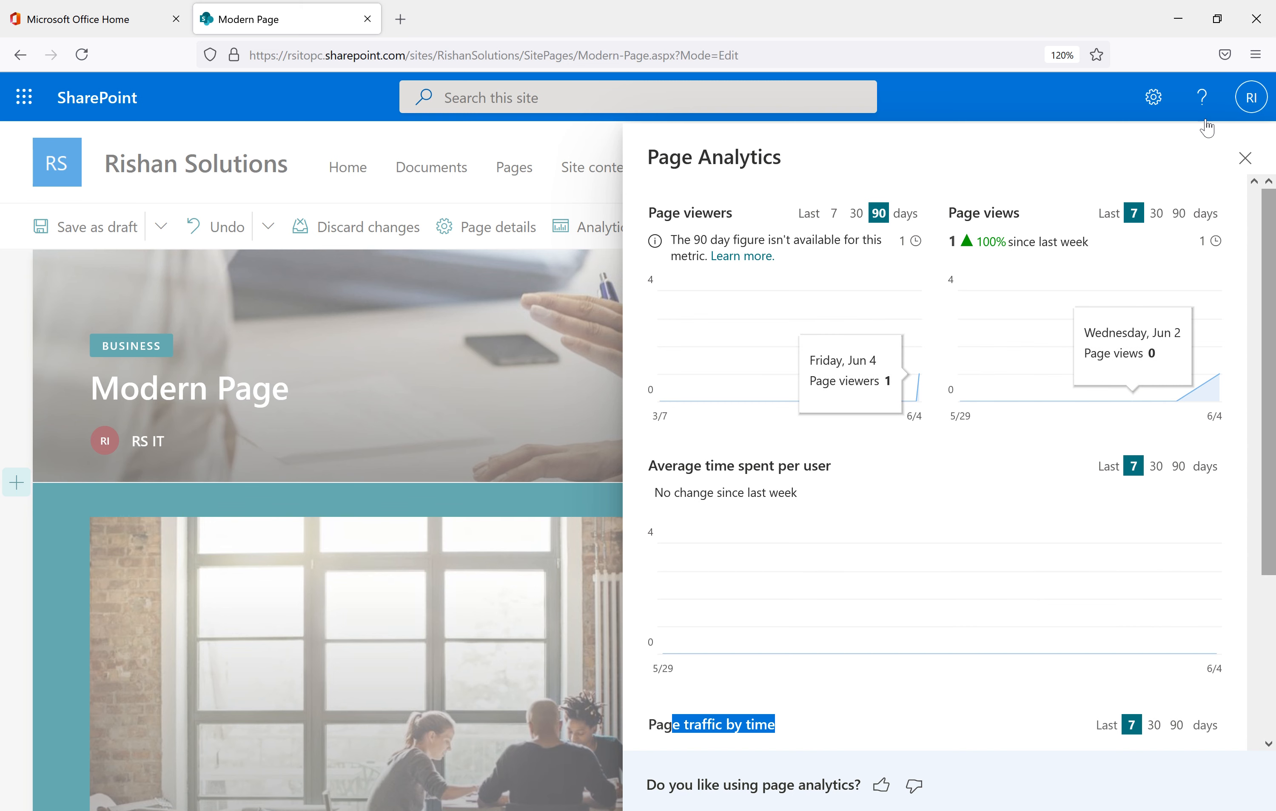
click(1243, 159)
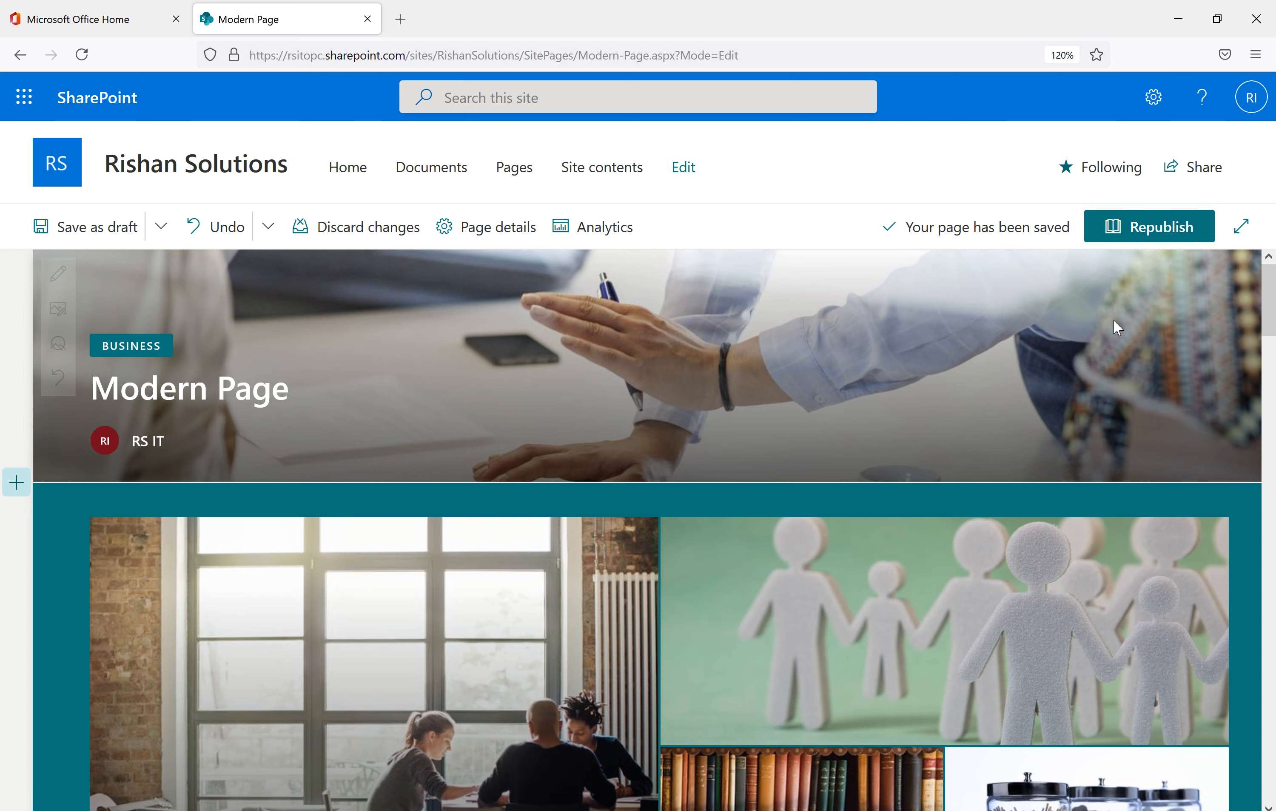
- Republish the page, and open the Site Pages library from the site contents
click(1141, 232)
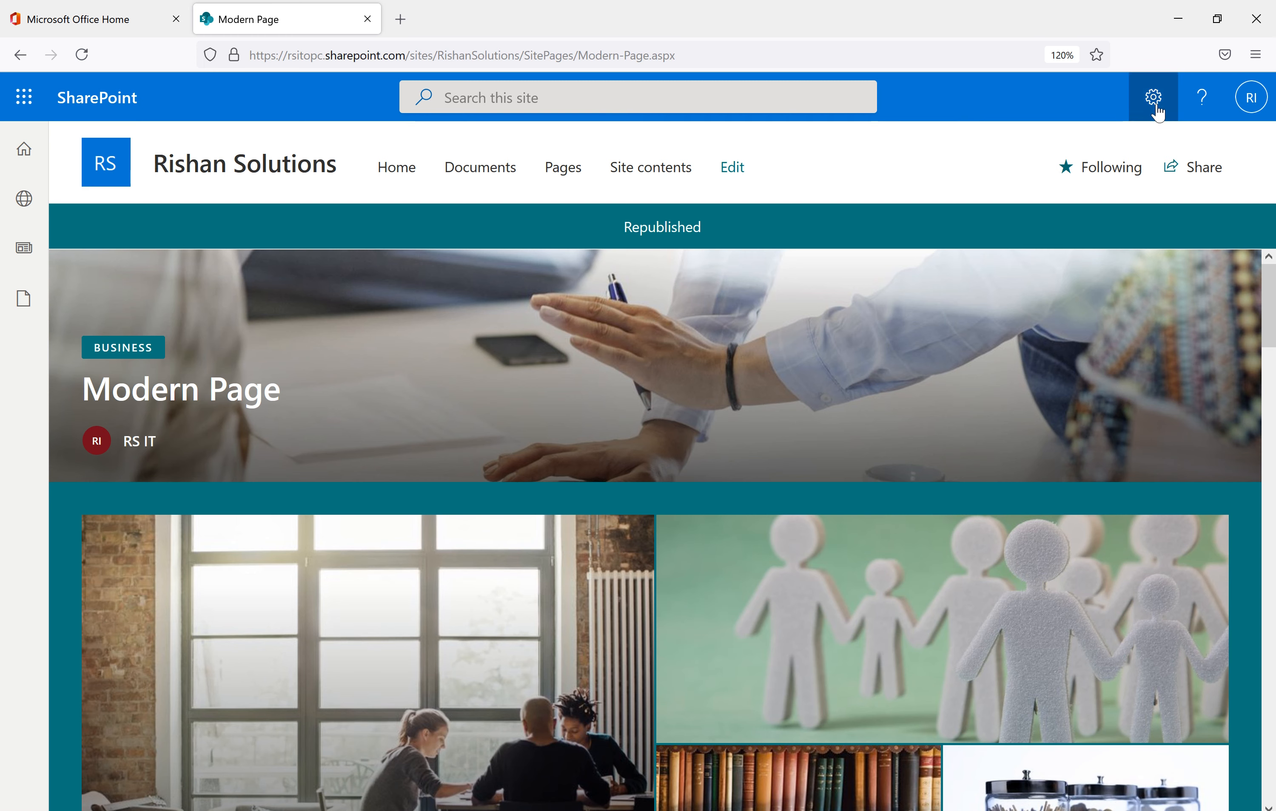
click(1152, 113)
click(1010, 288)
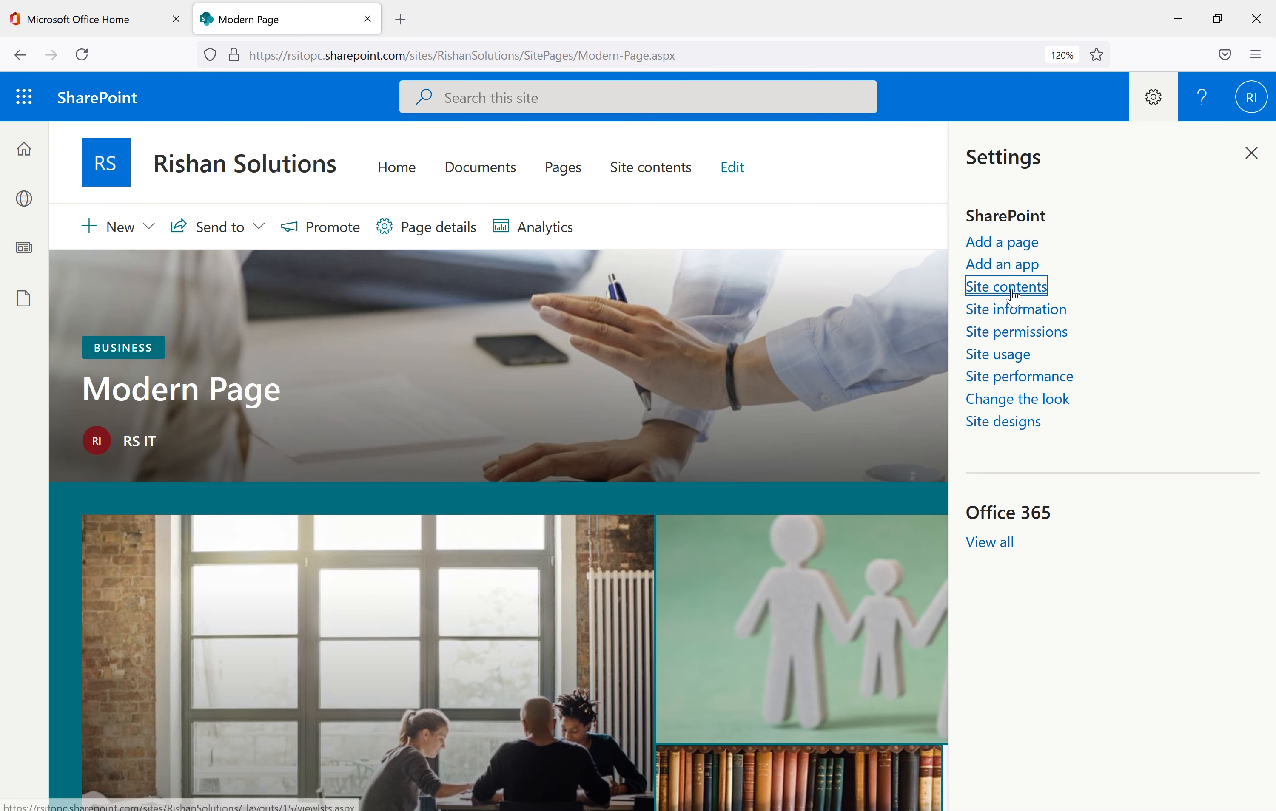
key(alt+Left)
click(990, 280)
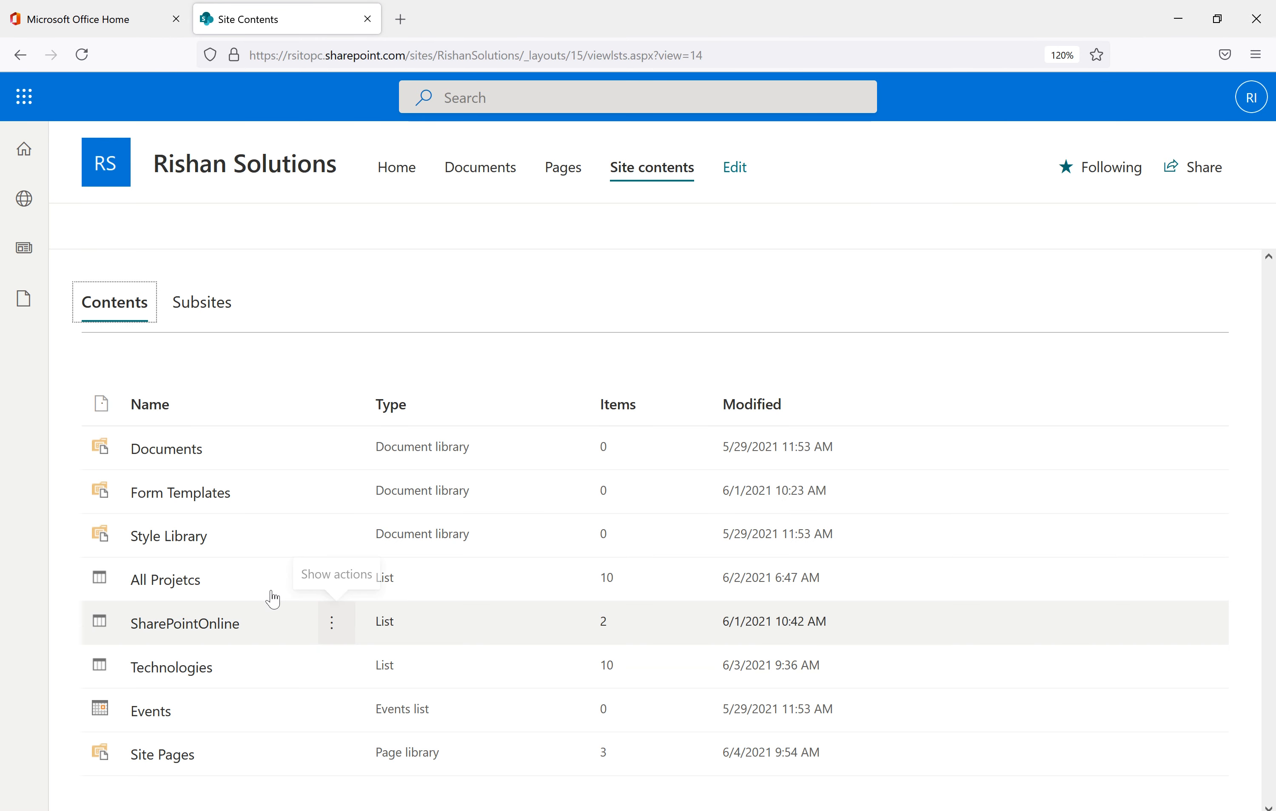
click(169, 760)
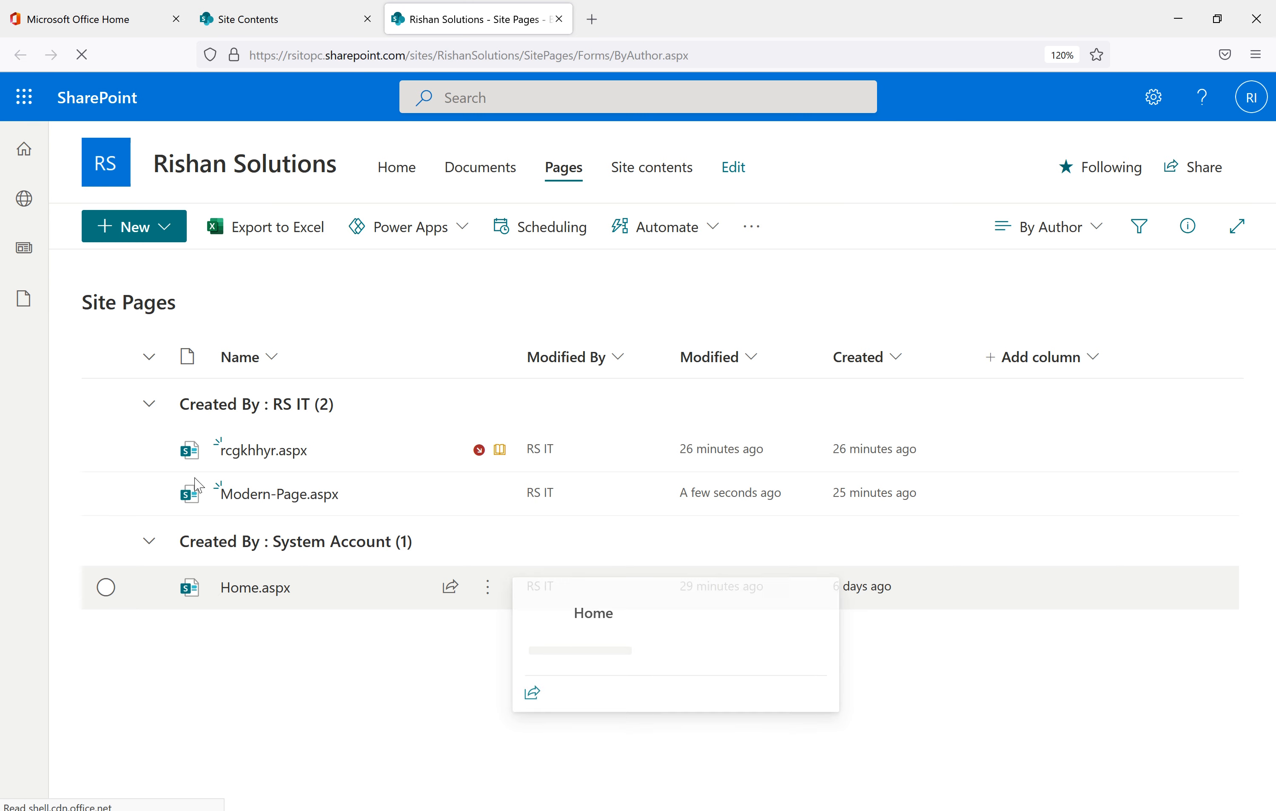
mouse_move(247, 441)
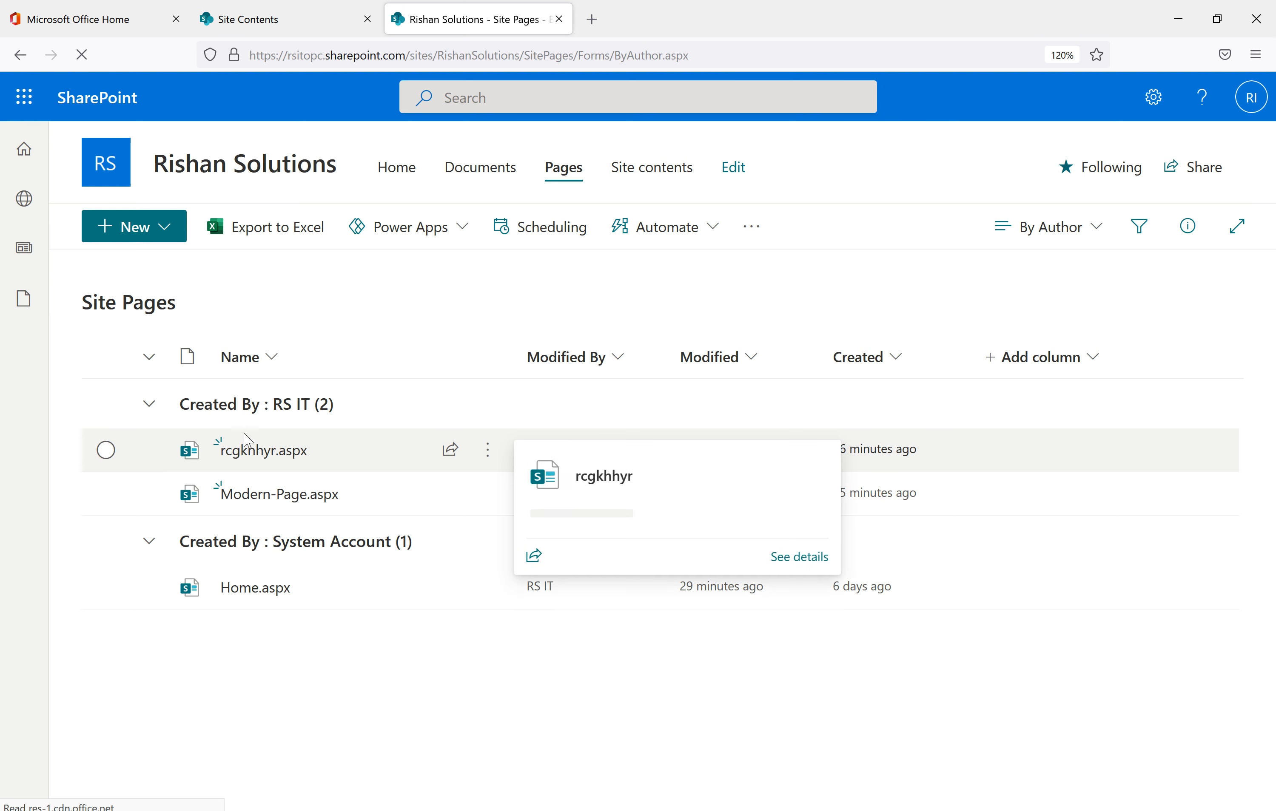